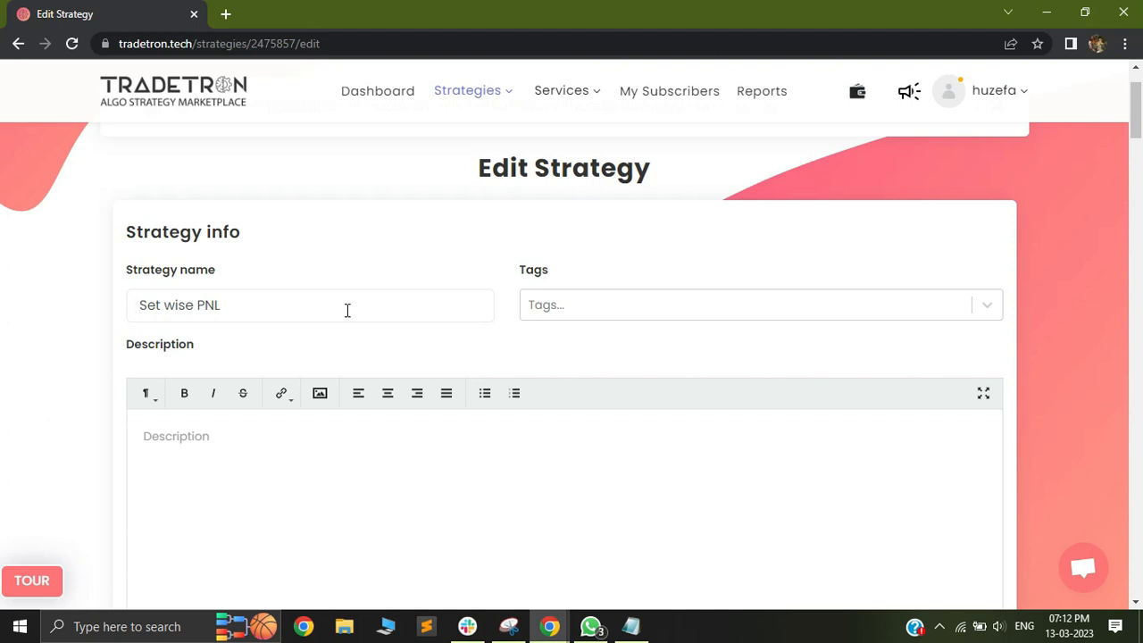
Examine Set 1's entry conditions and the strike formulas of its NIFTY 50 CE and PE buy positions
scroll(368, 306, down, 2)
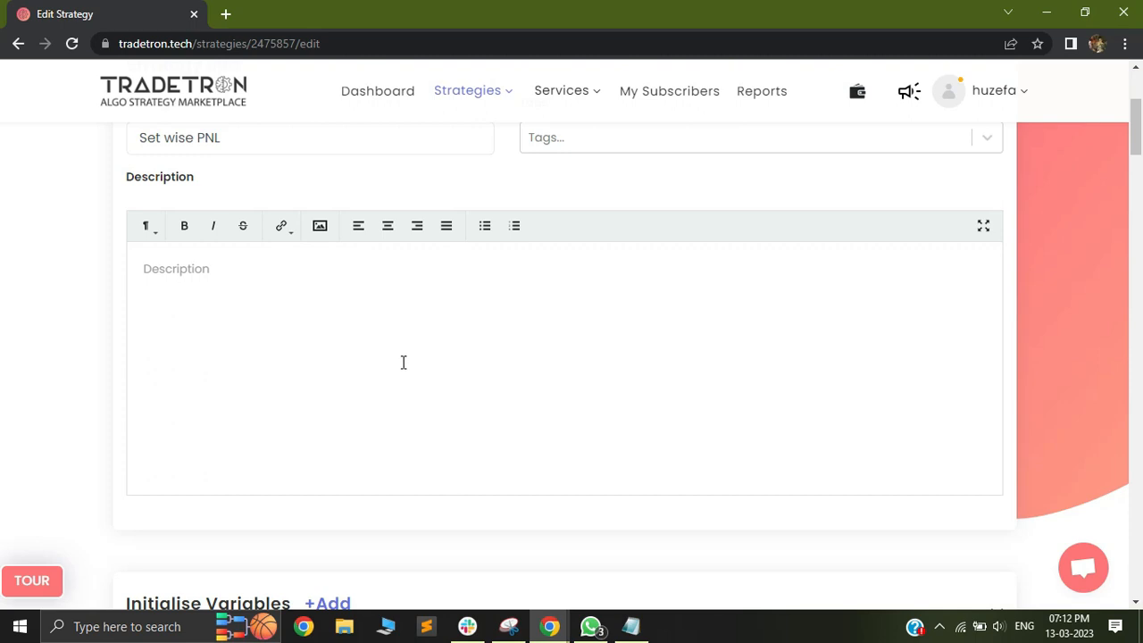
scroll(405, 364, down, 3)
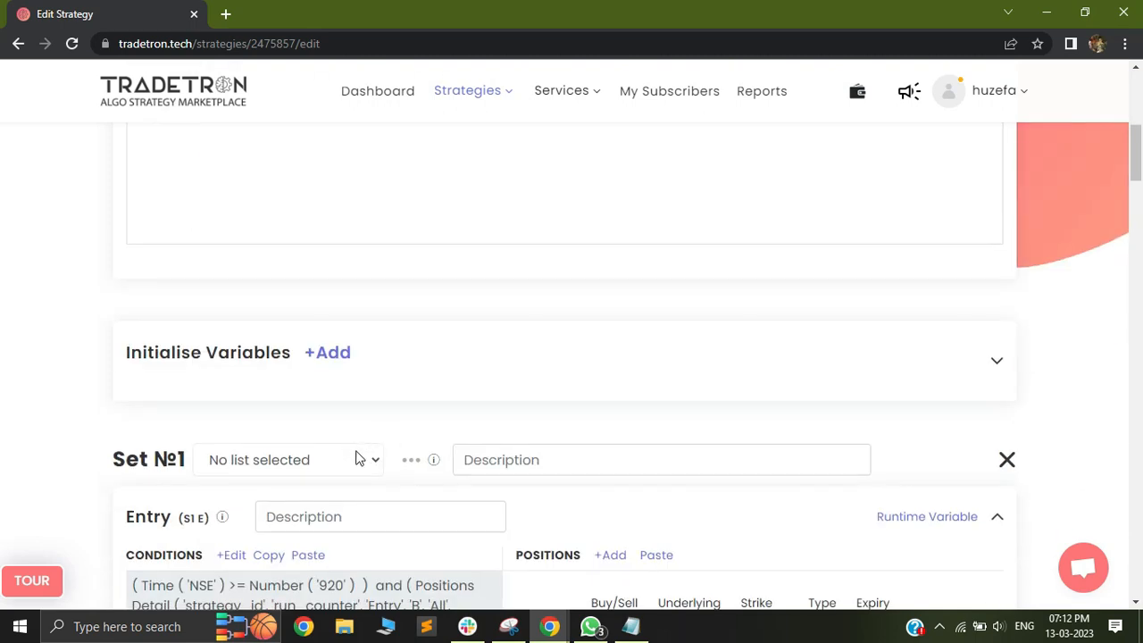
scroll(362, 428, down, 1)
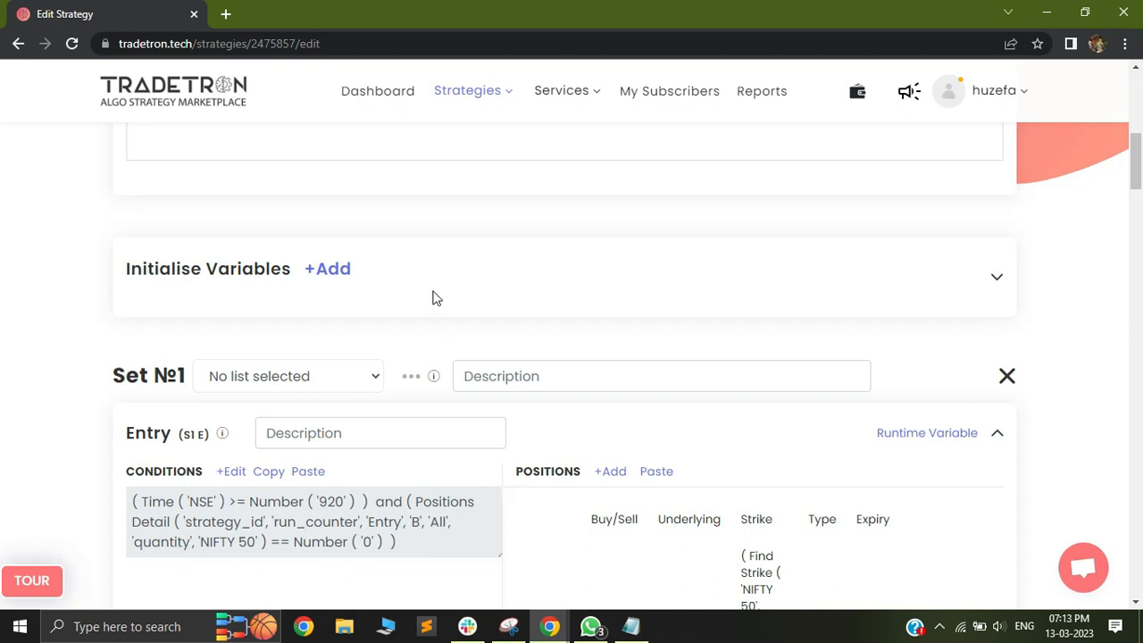
scroll(298, 362, down, 1)
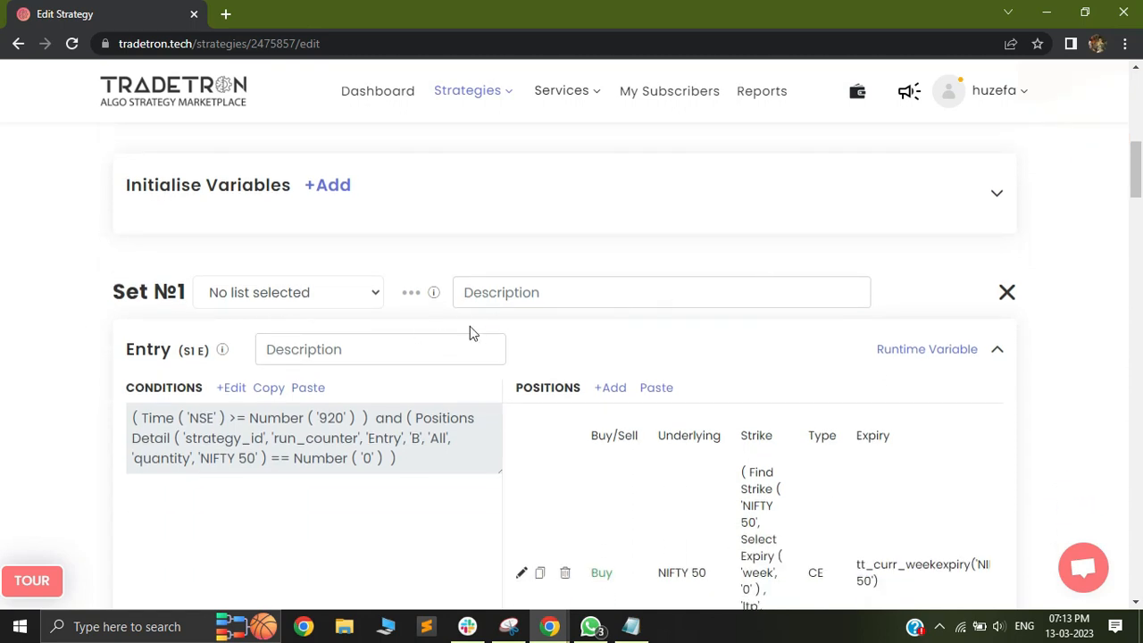
scroll(159, 319, down, 1)
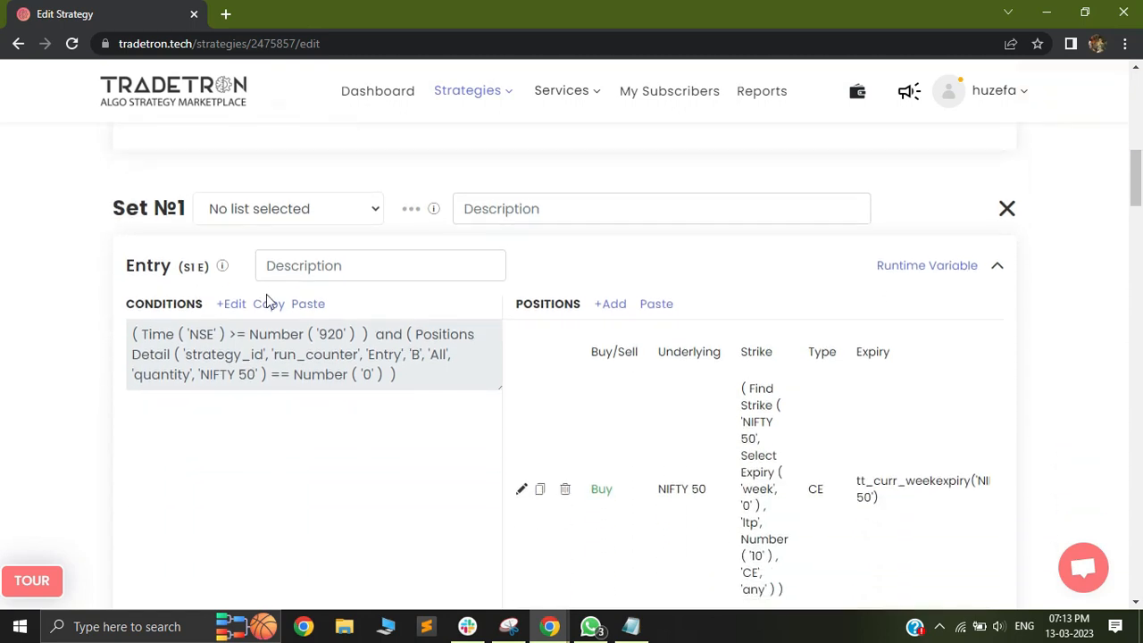
triple_click(149, 208)
scroll(666, 392, down, 2)
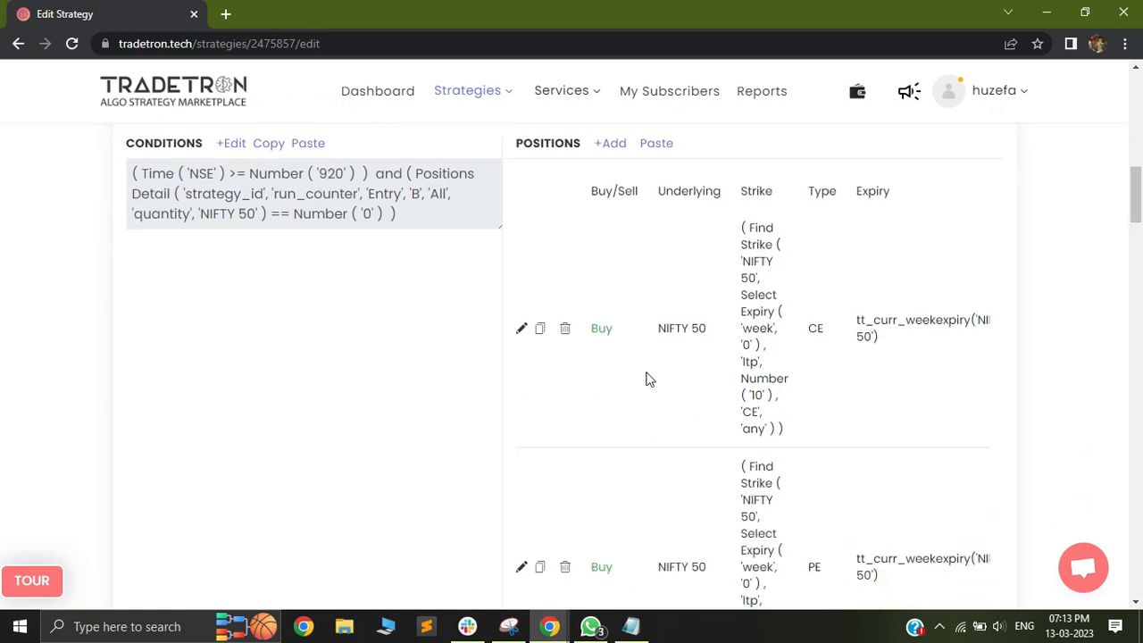
scroll(403, 340, up, 2)
scroll(693, 327, down, 1)
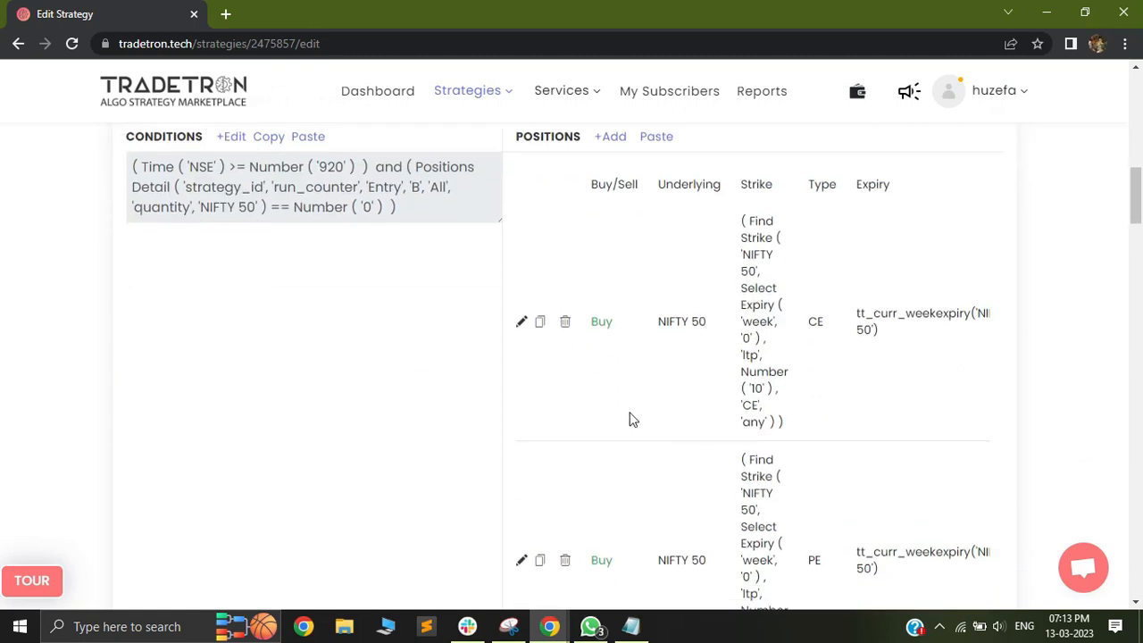
scroll(721, 306, down, 2)
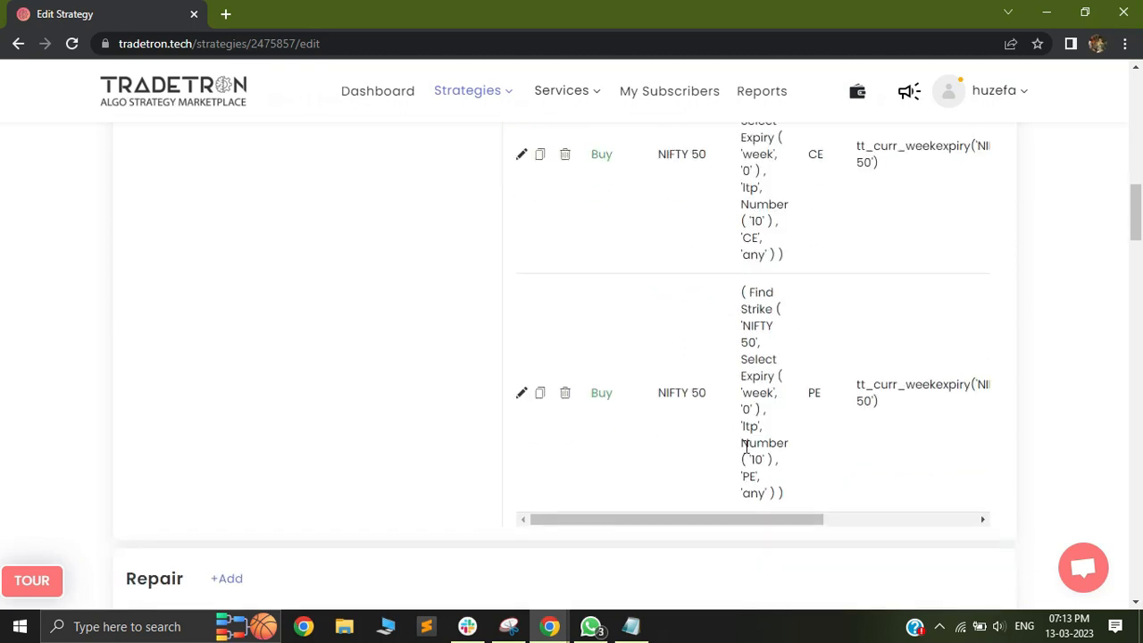
double_click(756, 220)
drag(748, 443, 772, 459)
scroll(764, 434, down, 1)
Inspect Set 2's entry conditions in the Condition Builder, close it unchanged, and review the set's sell positions
scroll(763, 434, down, 6)
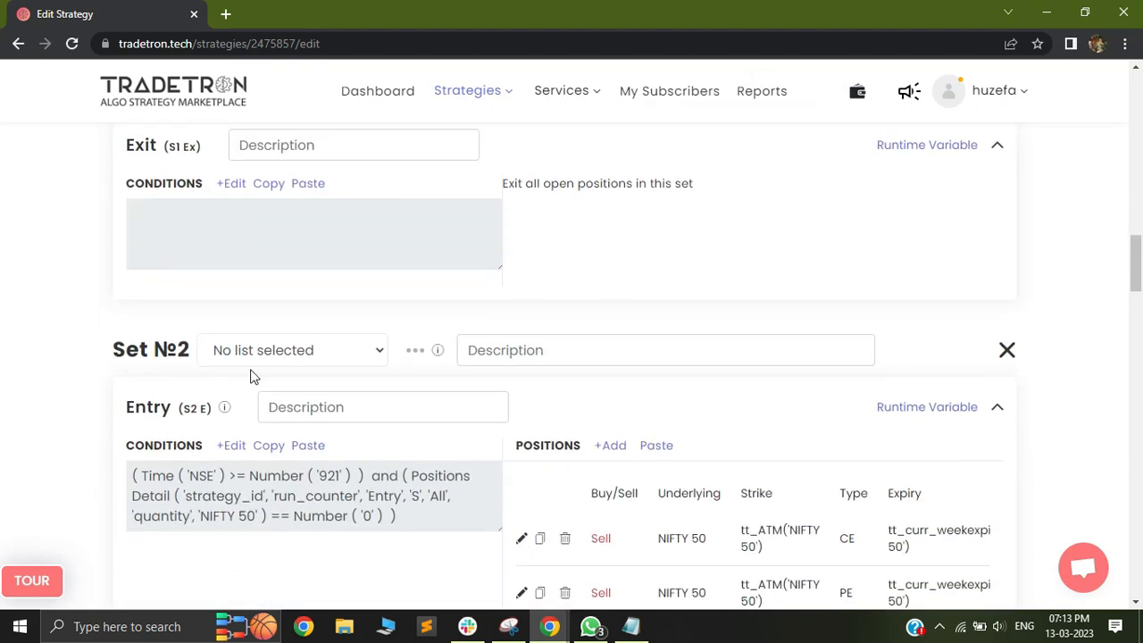
scroll(214, 339, down, 1)
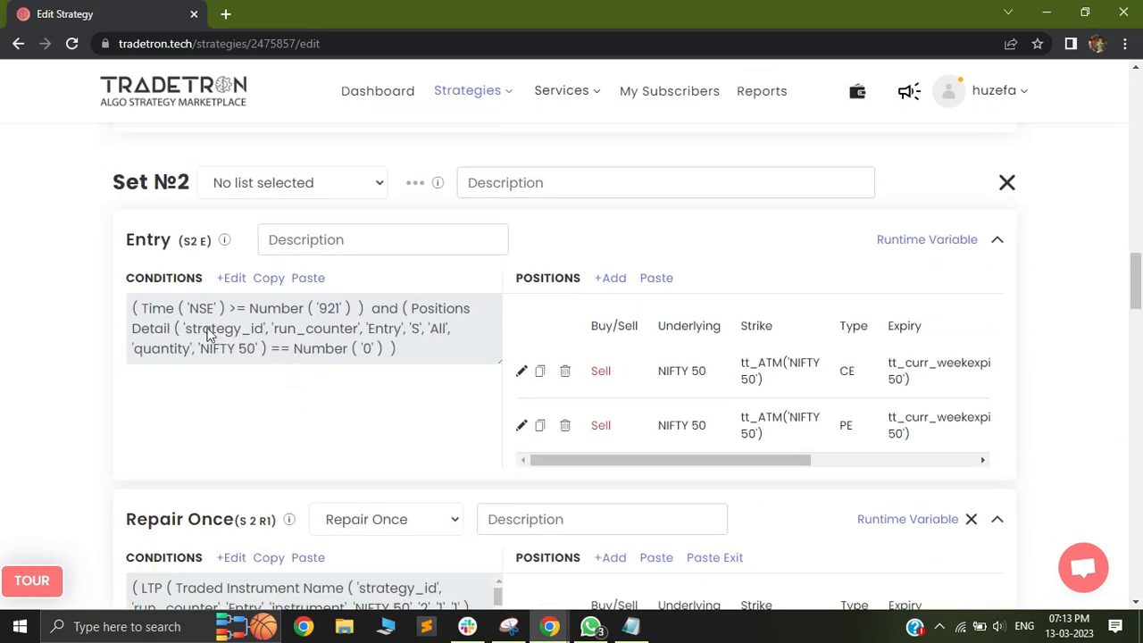
click(230, 278)
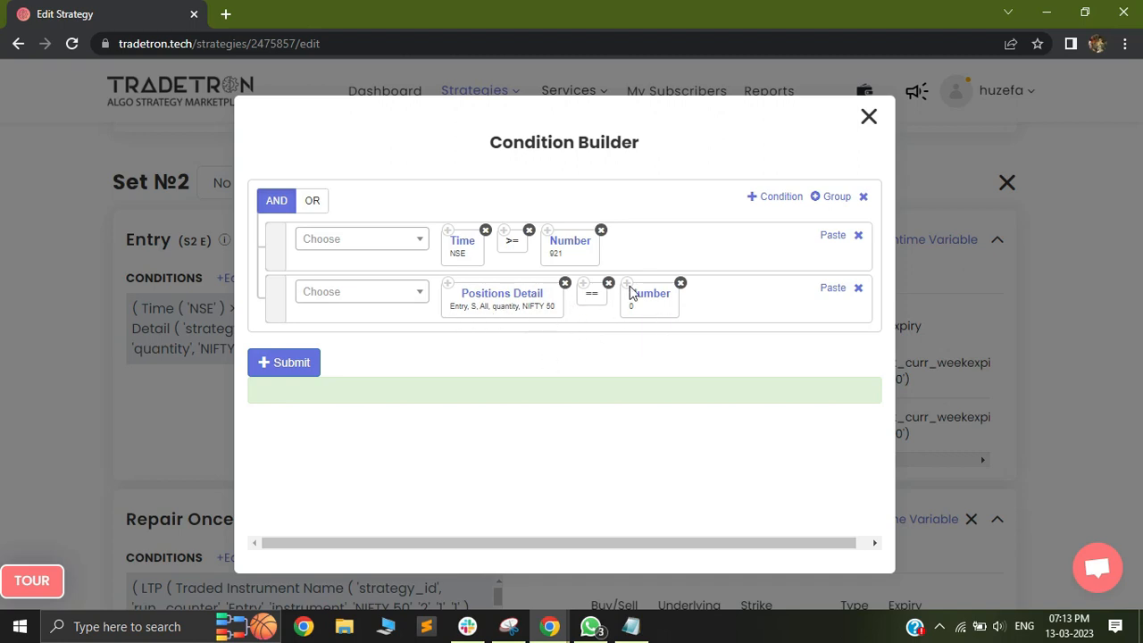
click(868, 116)
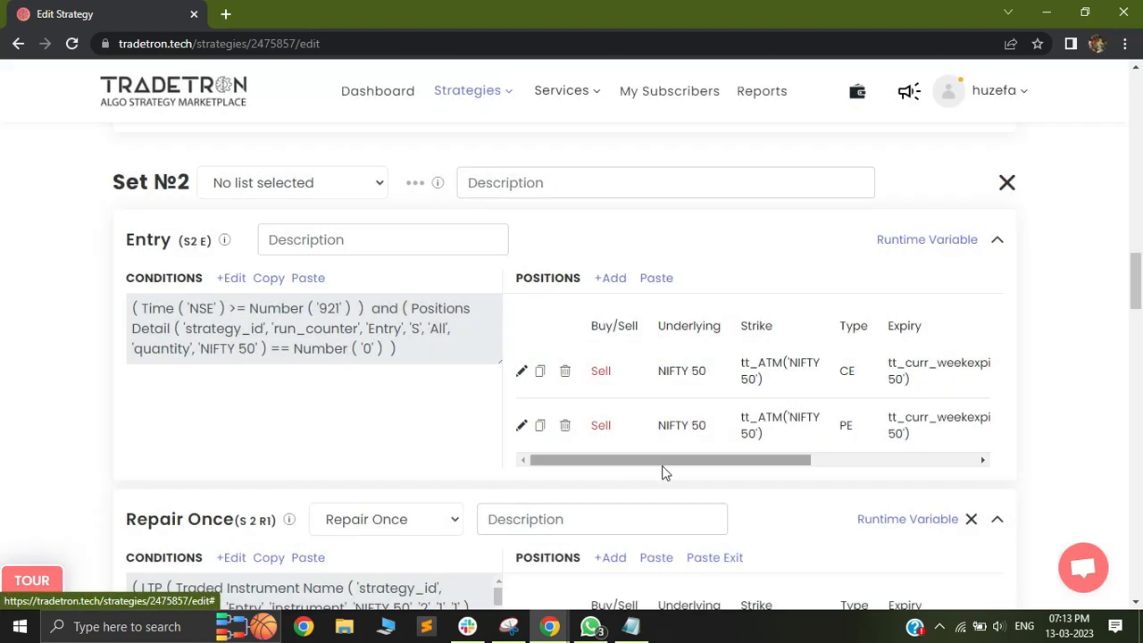
drag(664, 462, 637, 463)
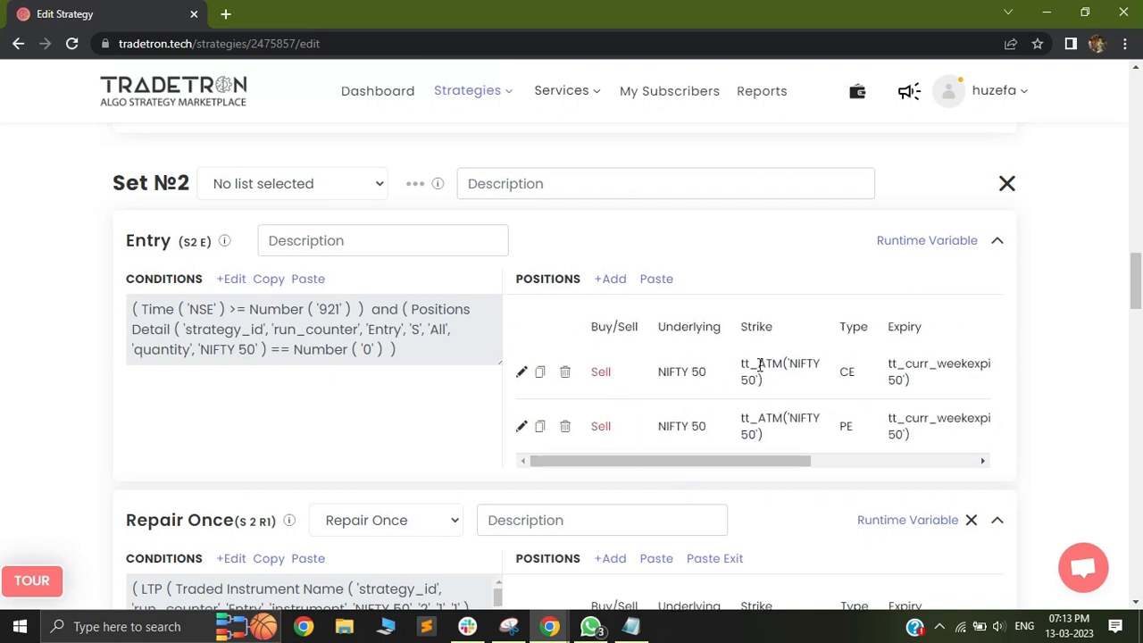
scroll(758, 365, up, 5)
scroll(3, 266, down, 2)
Inspect the condition of Set 2's first Repair Once in the Condition Builder and review its CE buy position
scroll(3, 267, down, 7)
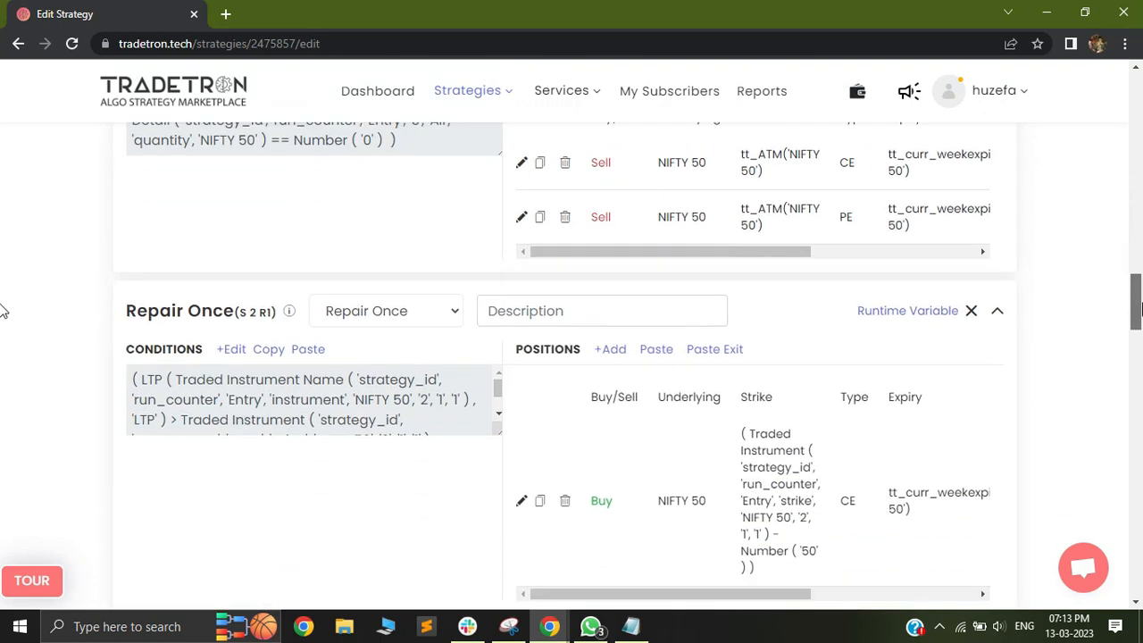
drag(122, 220, 250, 221)
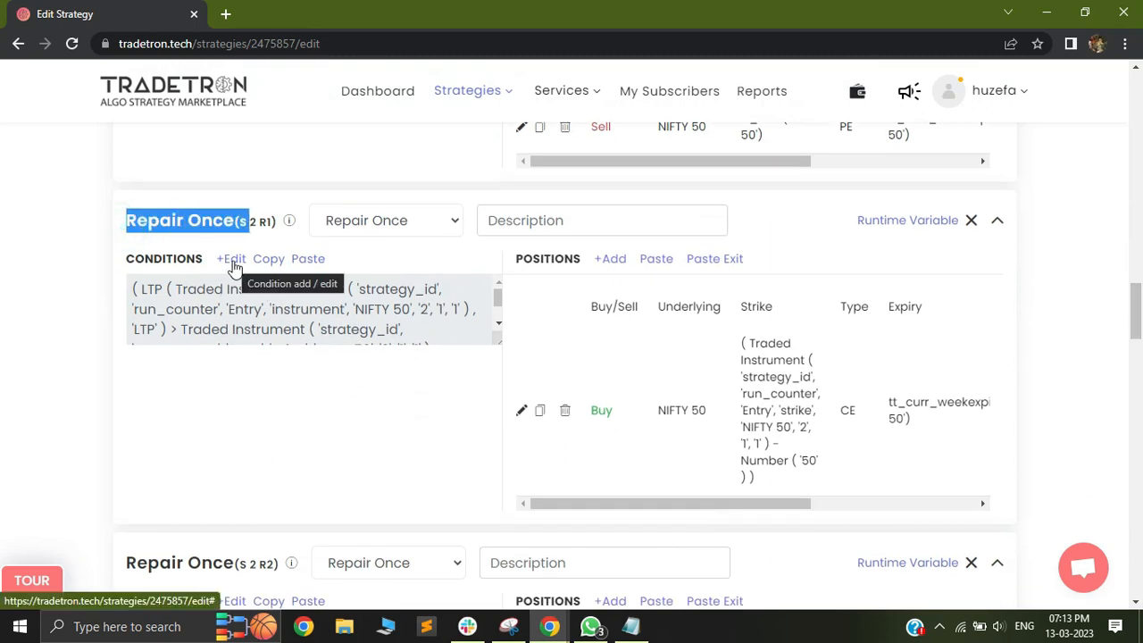
click(232, 264)
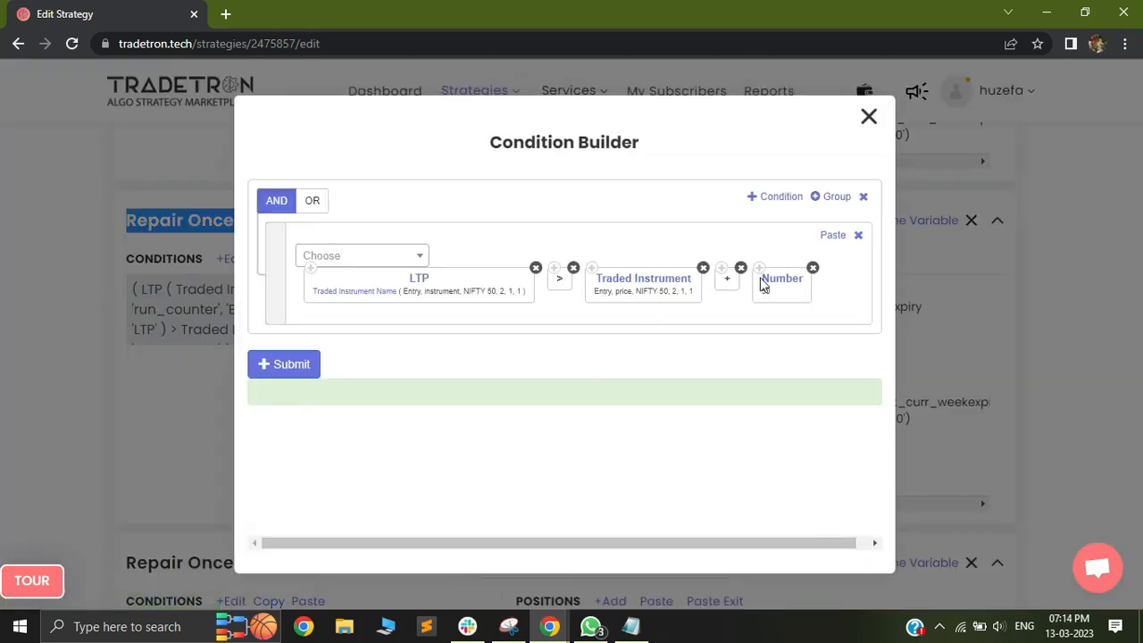
click(868, 119)
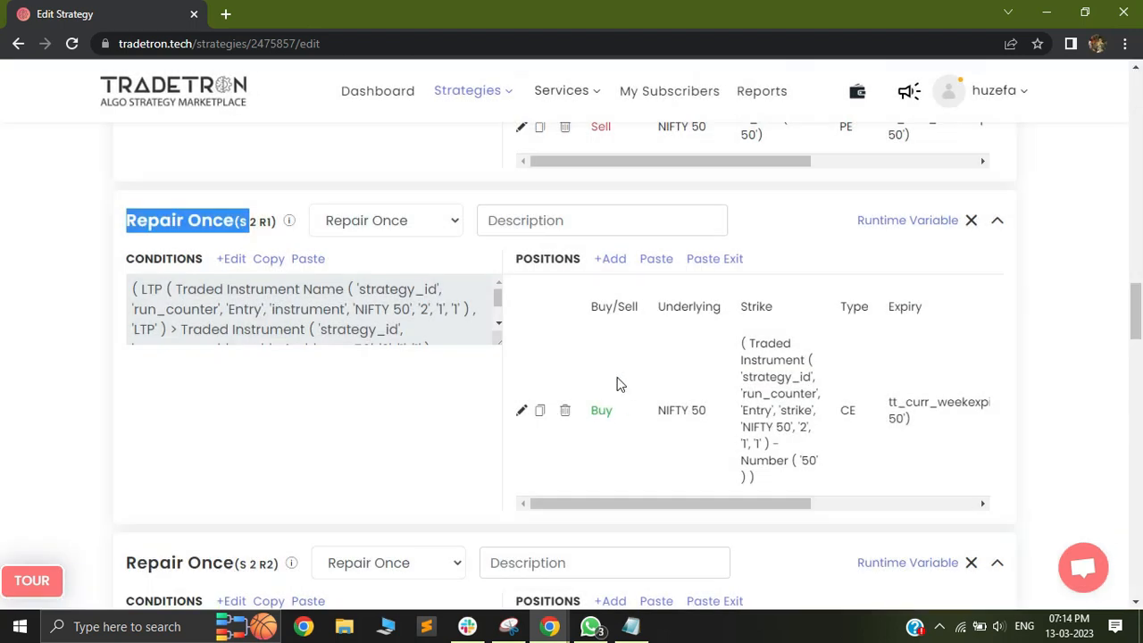
mouse_move(719, 503)
mouse_down()
mouse_move(773, 500)
mouse_move(729, 493)
mouse_up()
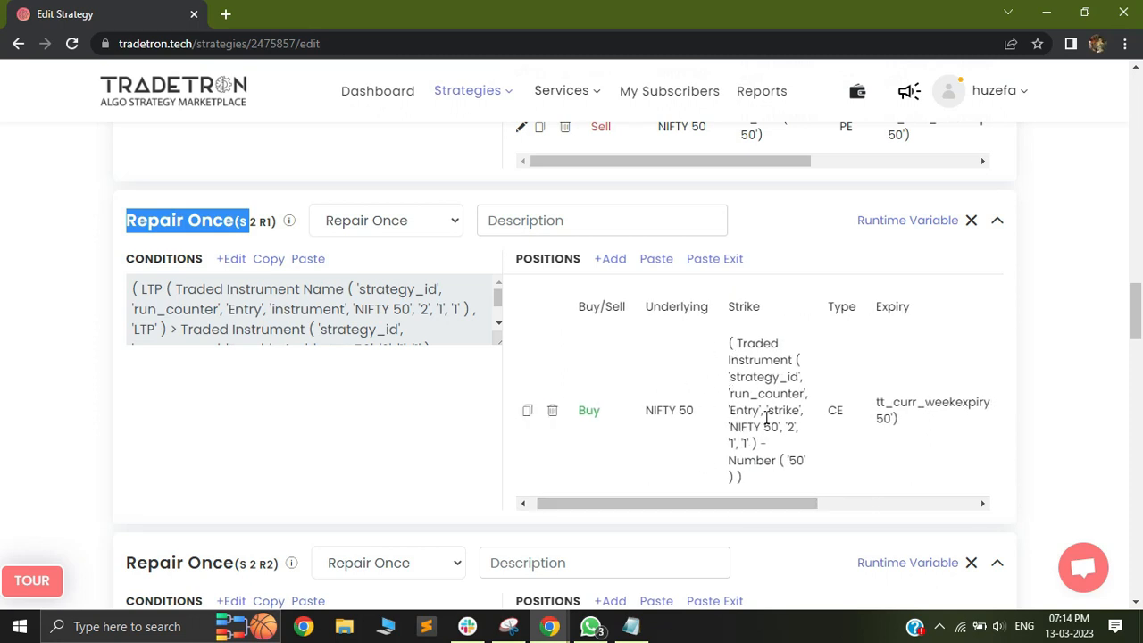
drag(753, 505, 687, 508)
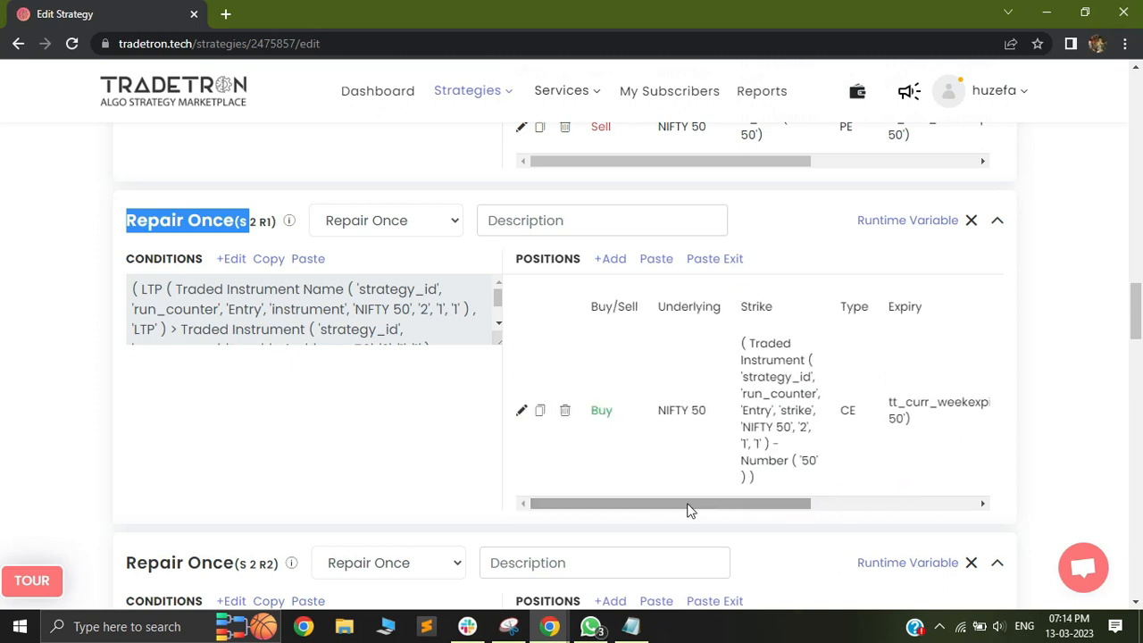
scroll(677, 397, up, 1)
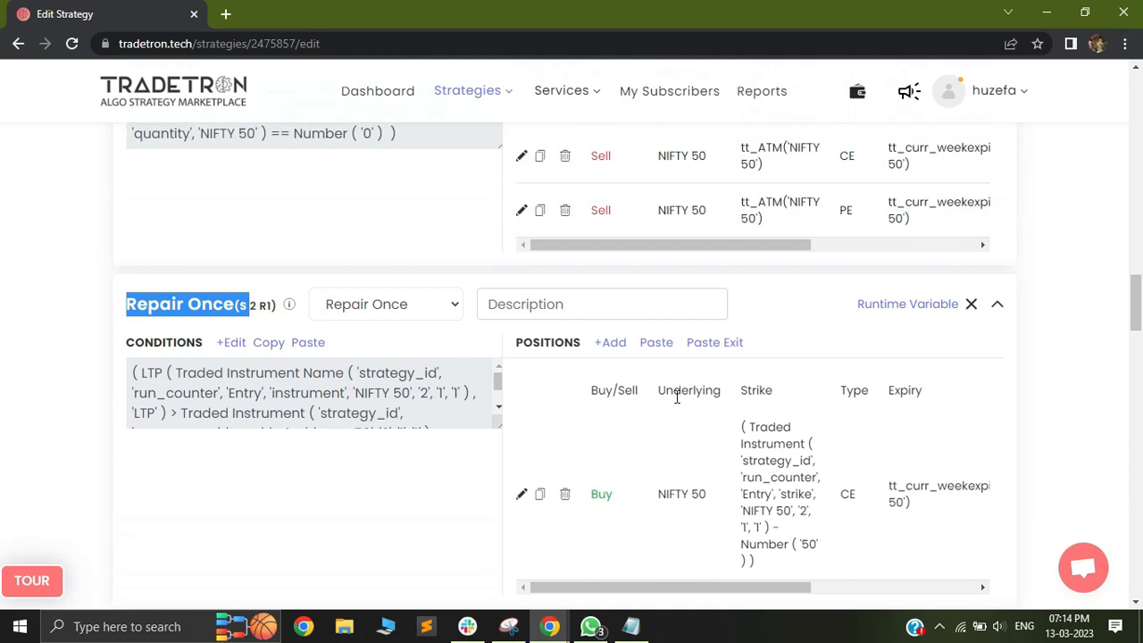
Inspect the condition of Set 2's second Repair Once in the Condition Builder and review its PE buy position
scroll(677, 397, down, 7)
click(230, 161)
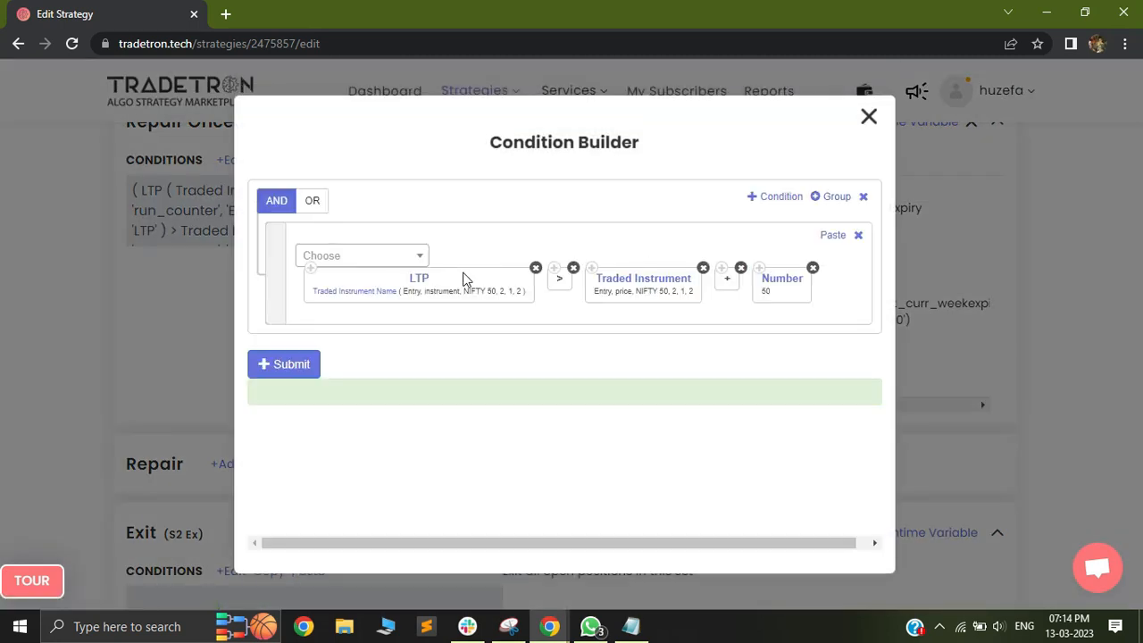
click(869, 116)
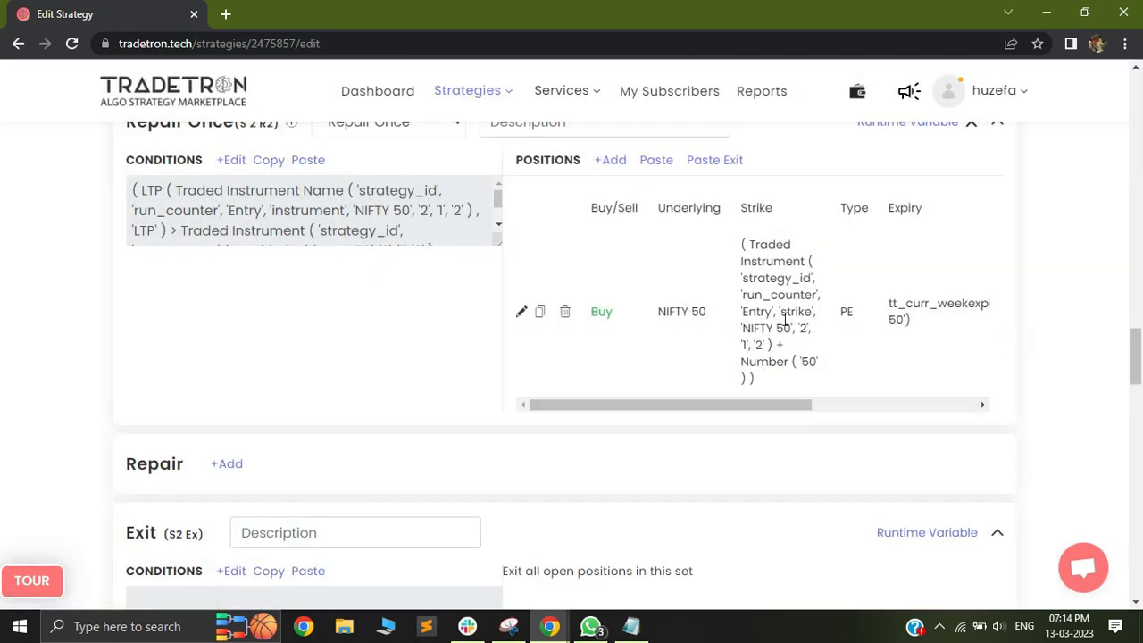
click(696, 406)
scroll(4, 367, up, 2)
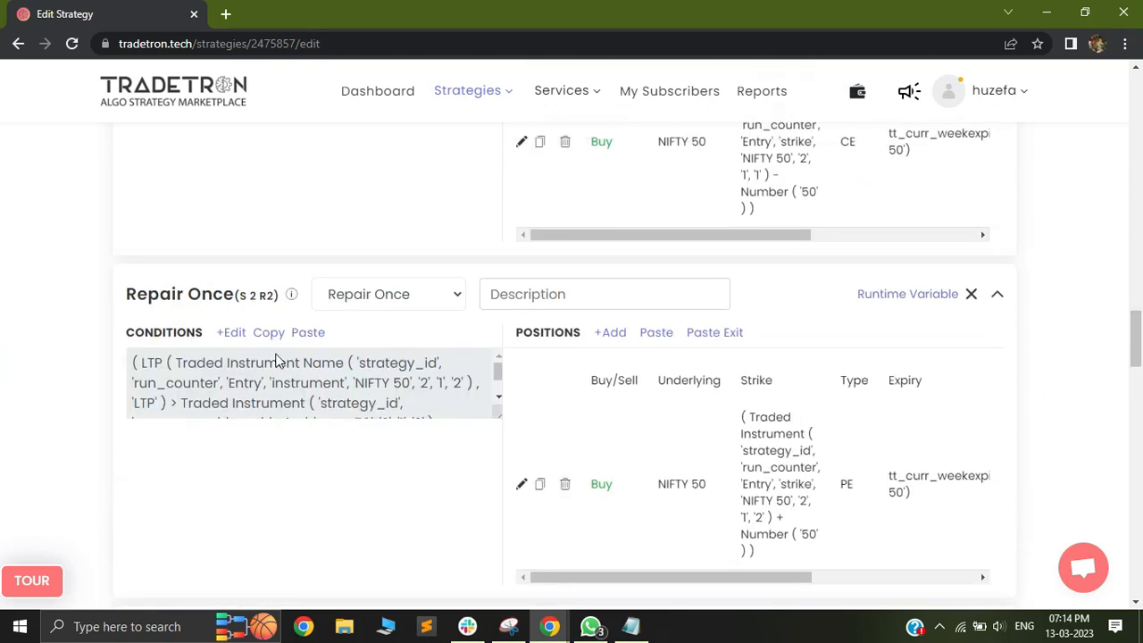
drag(141, 294, 237, 296)
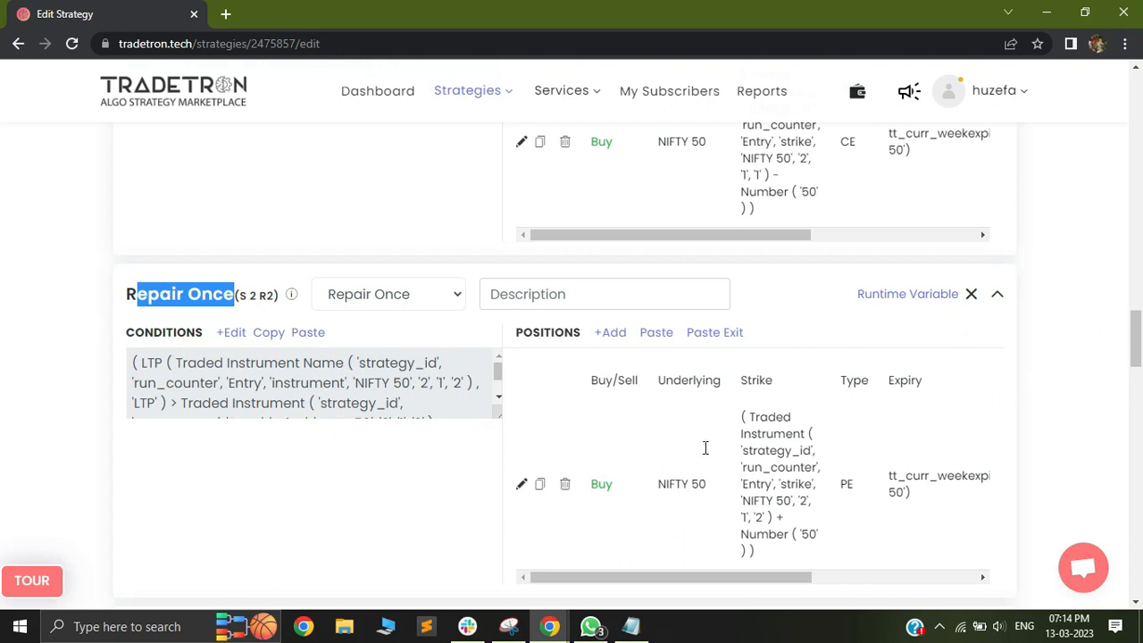
scroll(245, 331, down, 1)
scroll(294, 319, up, 1)
scroll(360, 421, up, 1)
scroll(376, 455, down, 1)
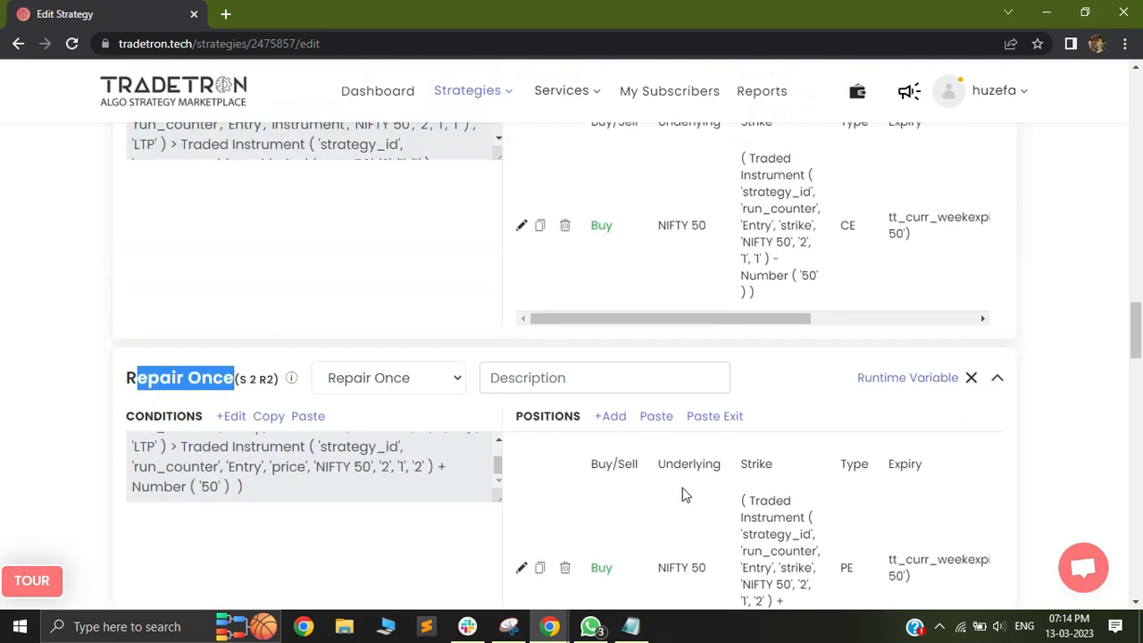
Add another Repair Once to Set 2 and try a Traded Instrument condition with condition type Entry and field pnl
scroll(652, 497, down, 4)
click(234, 340)
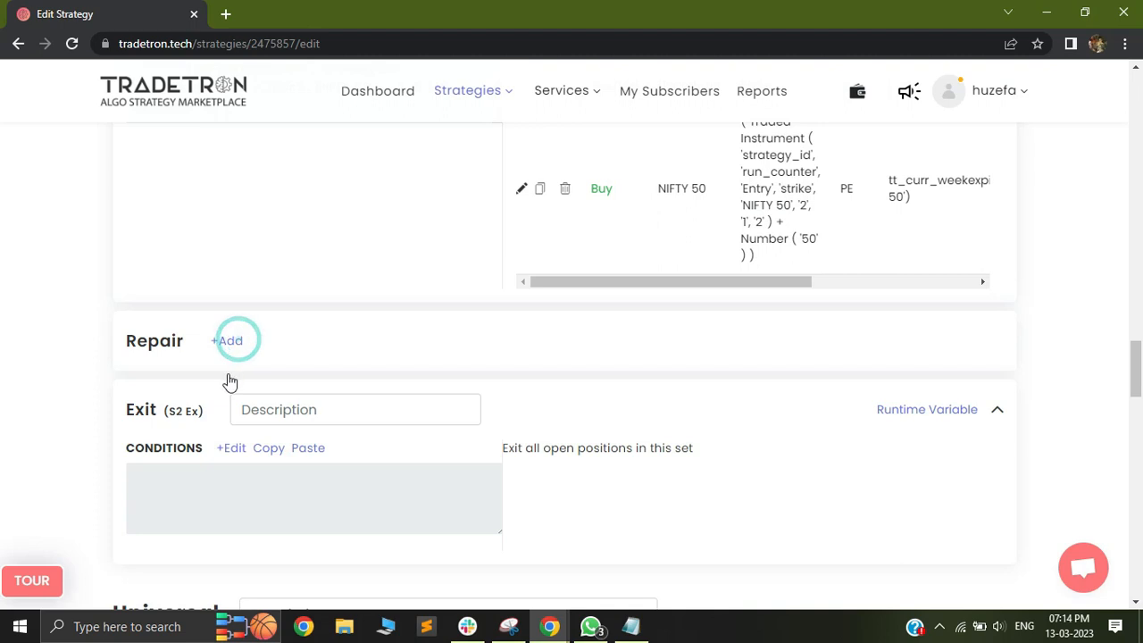
click(224, 380)
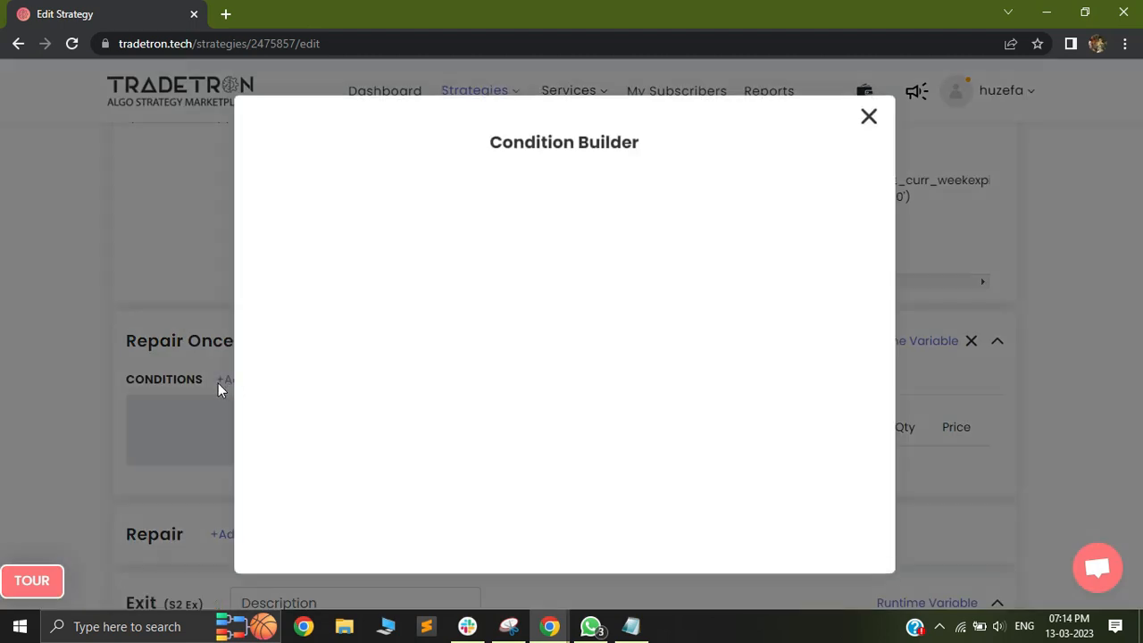
click(360, 234)
text(tr)
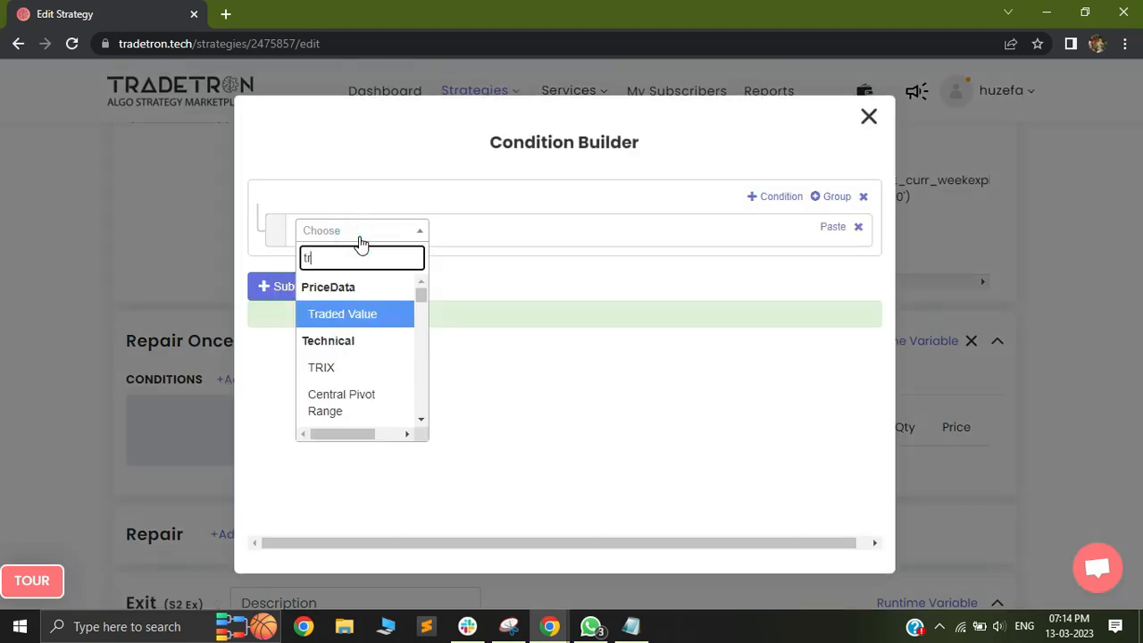
text(ad)
click(367, 415)
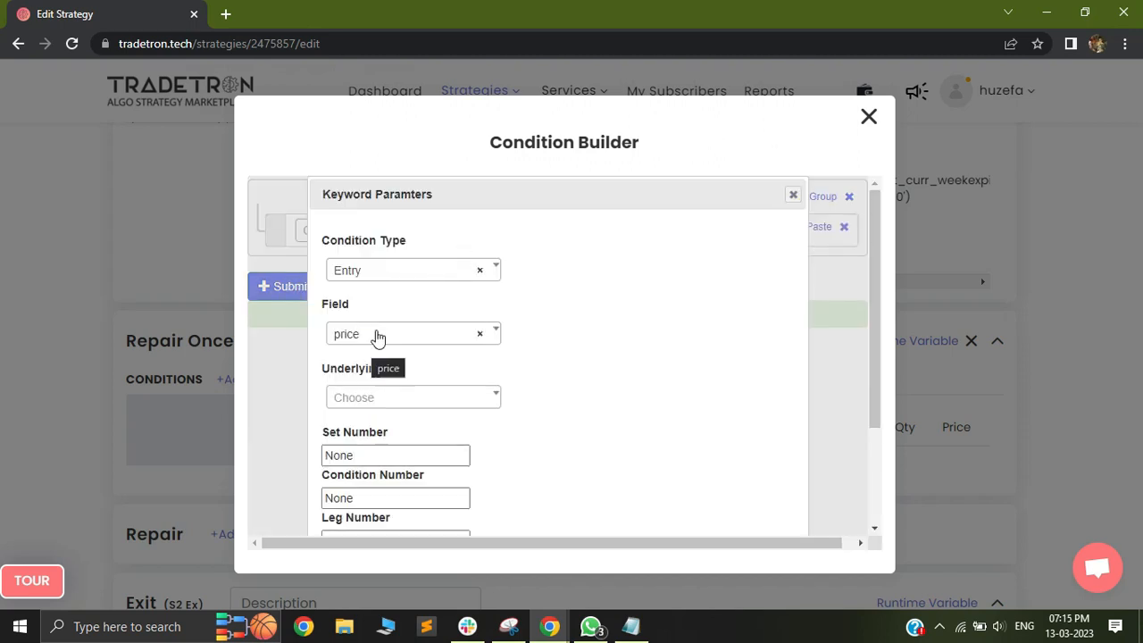
click(378, 335)
click(343, 475)
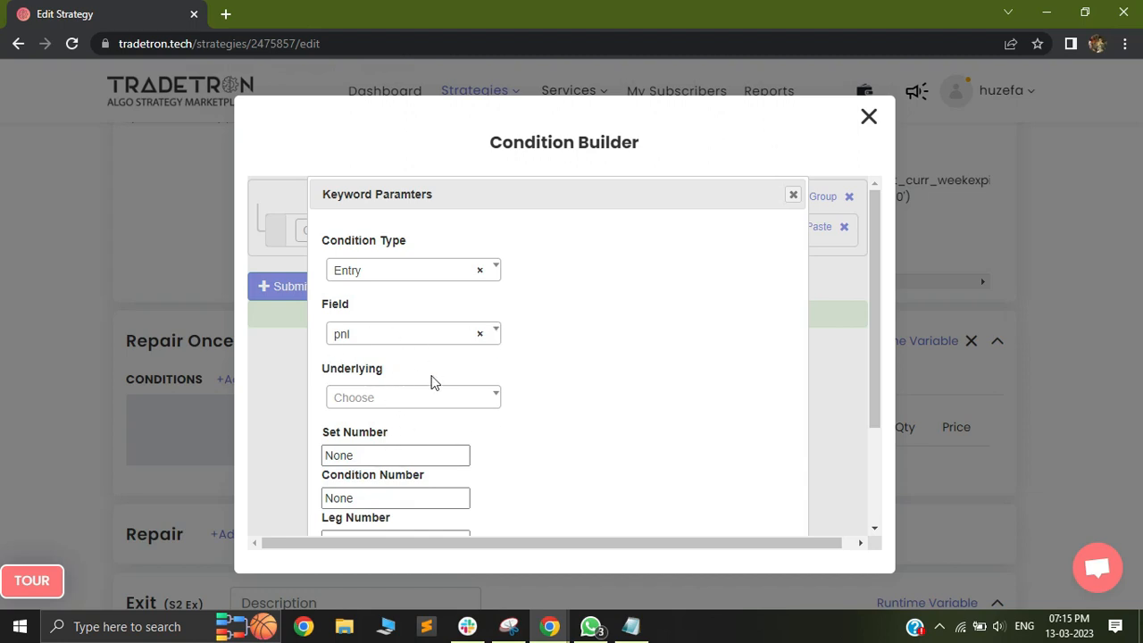
Discard the Traded Instrument keyword and remove the empty third Repair Once from Set 2
click(793, 194)
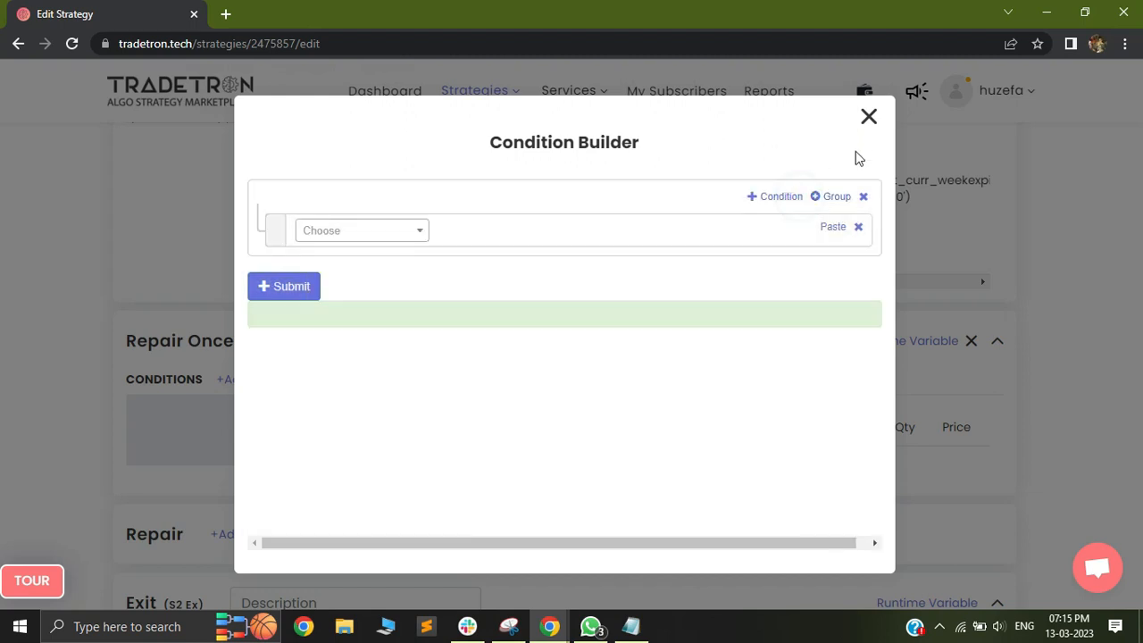
click(869, 117)
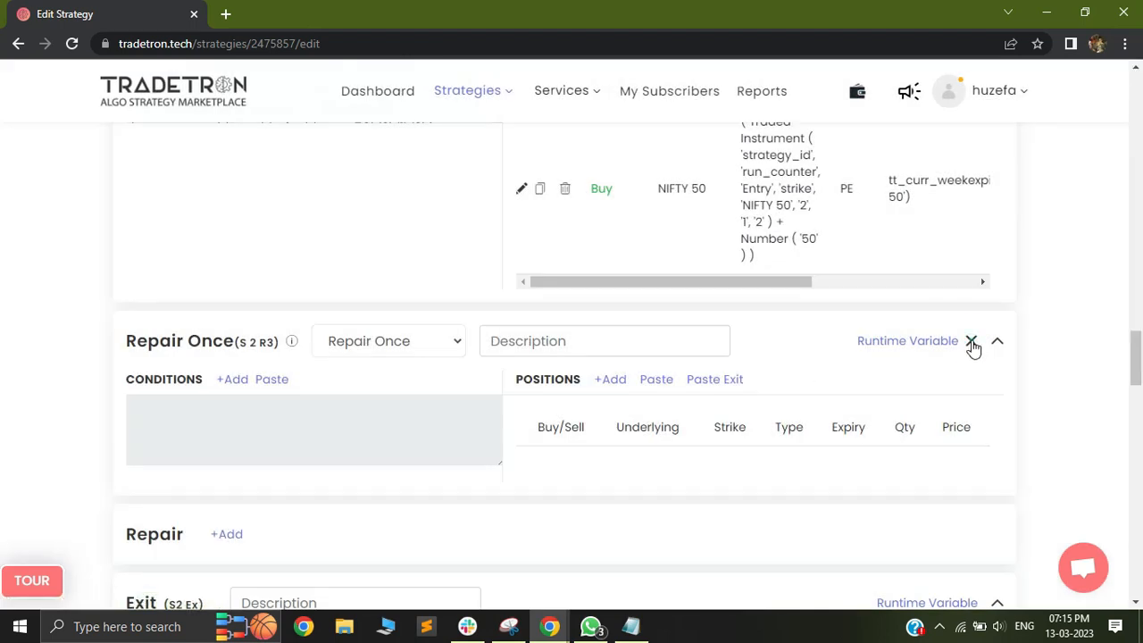
click(971, 343)
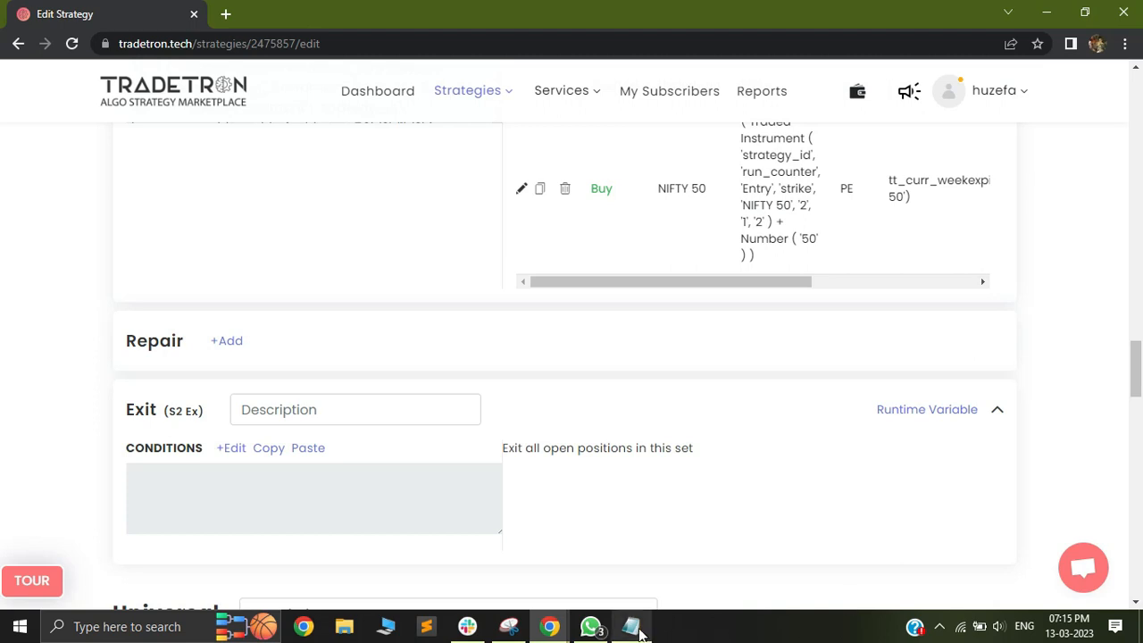
Switch to the untitled Notepad note to review the possible entry and repair combinations
mouse_move(640, 632)
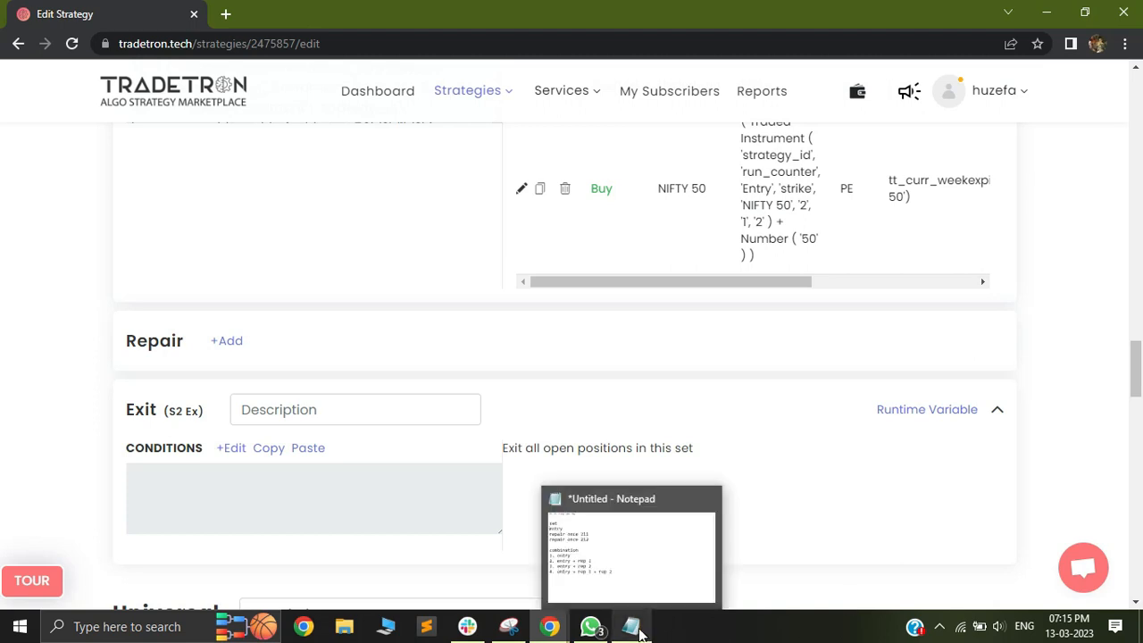
click(640, 632)
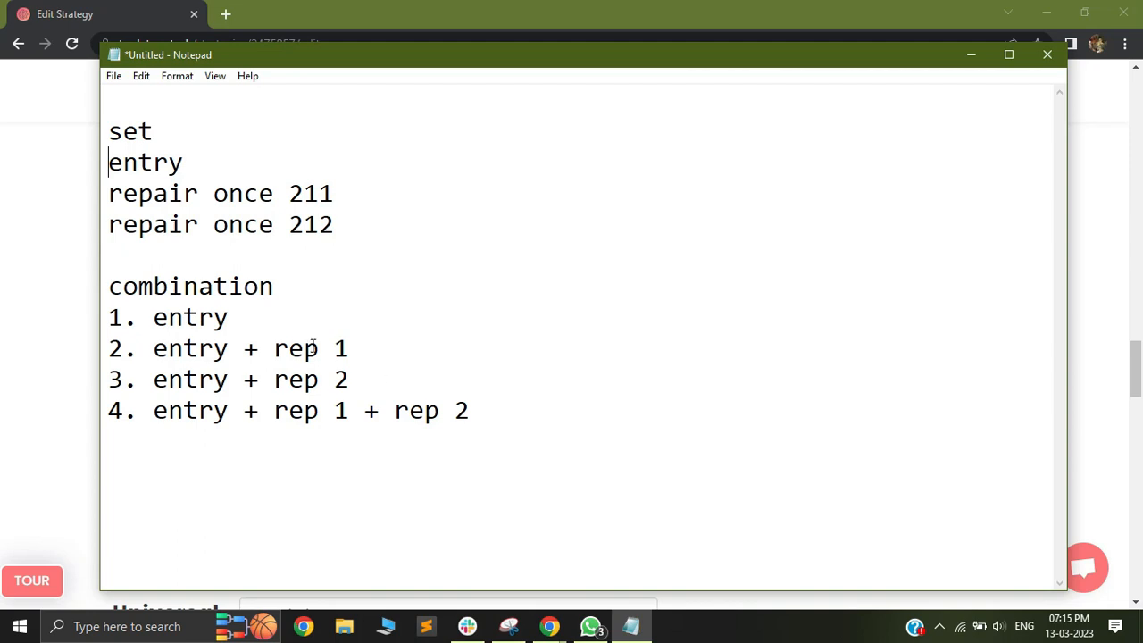
Complete the "set" heading of the note so it reads "set 2"
drag(110, 317, 229, 317)
drag(138, 350, 243, 351)
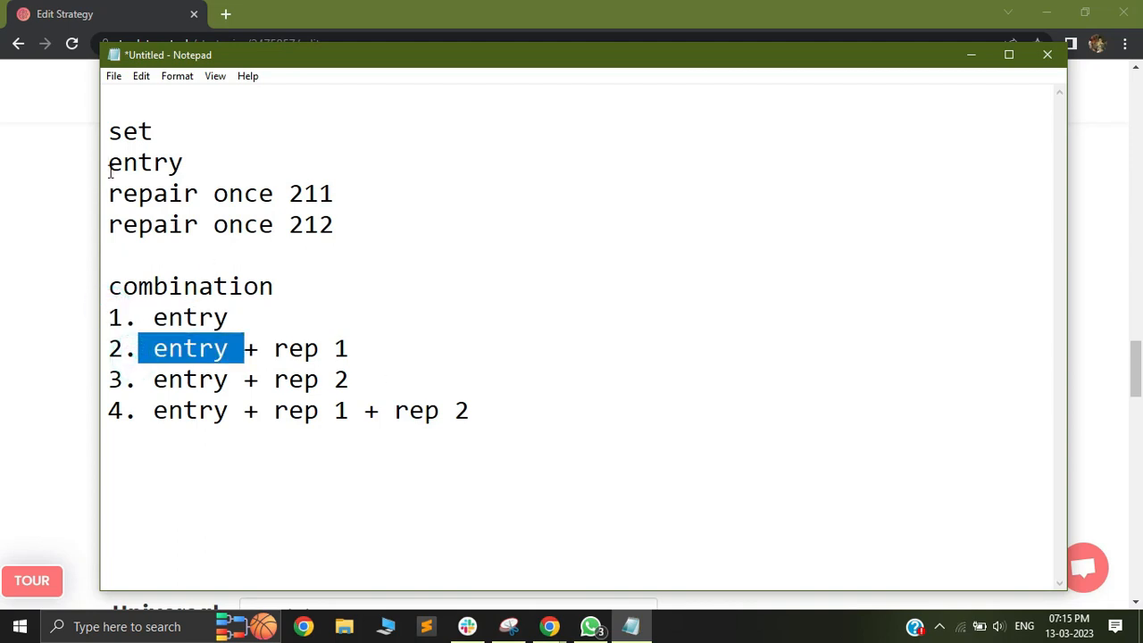
click(157, 134)
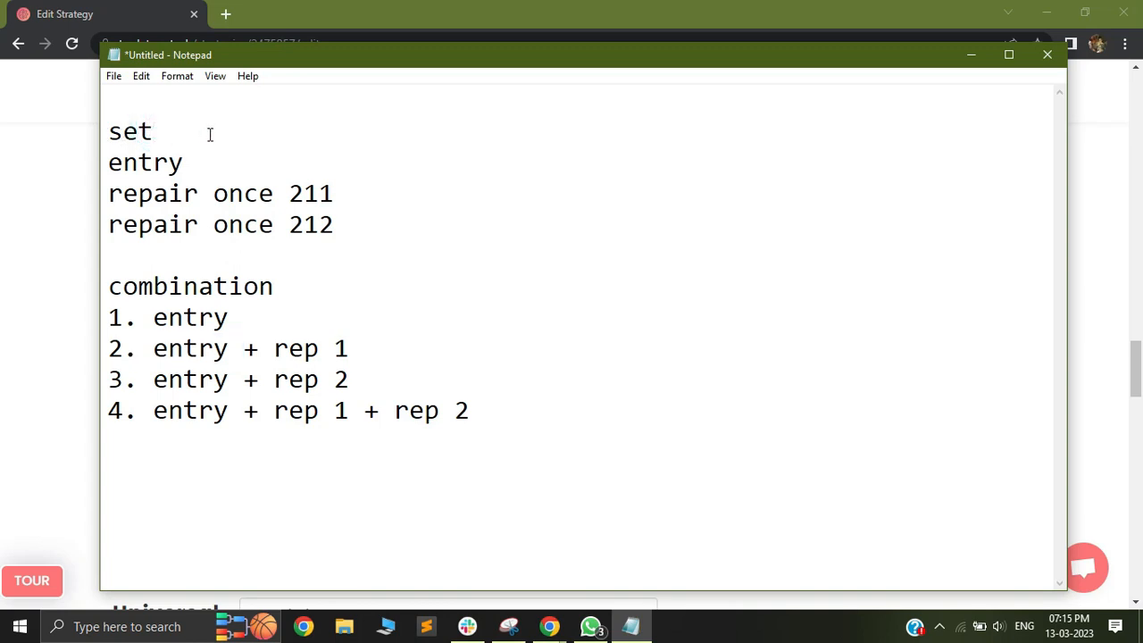
text(2)
Review the note's set 2 entry and two repair once lines, and relate them to combination 1, entry only
drag(92, 161, 168, 161)
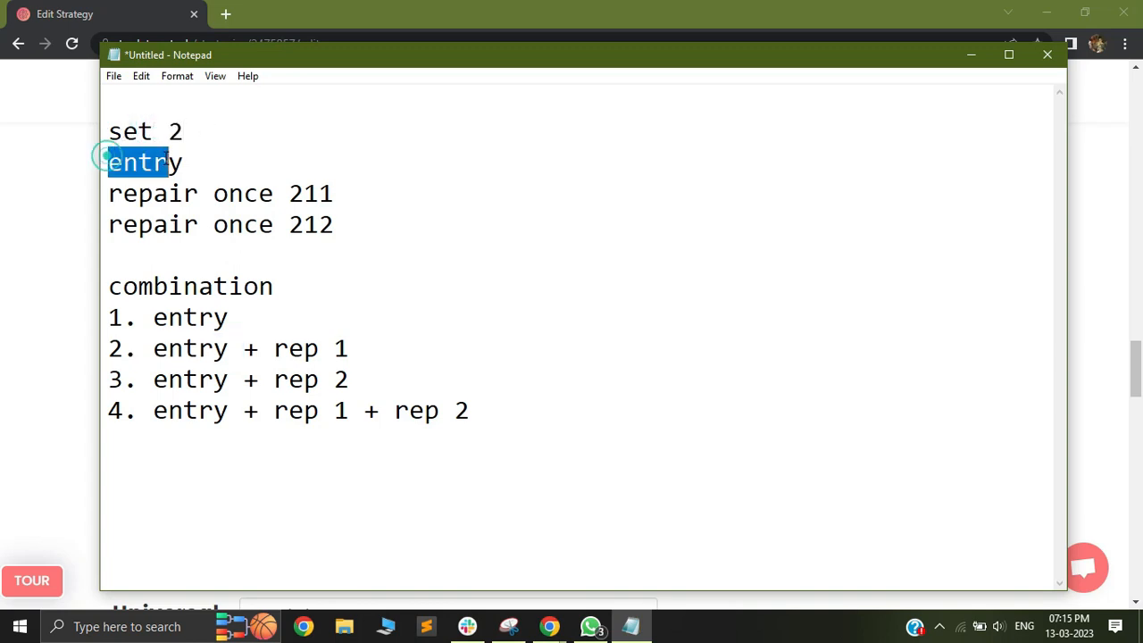
drag(122, 194, 319, 194)
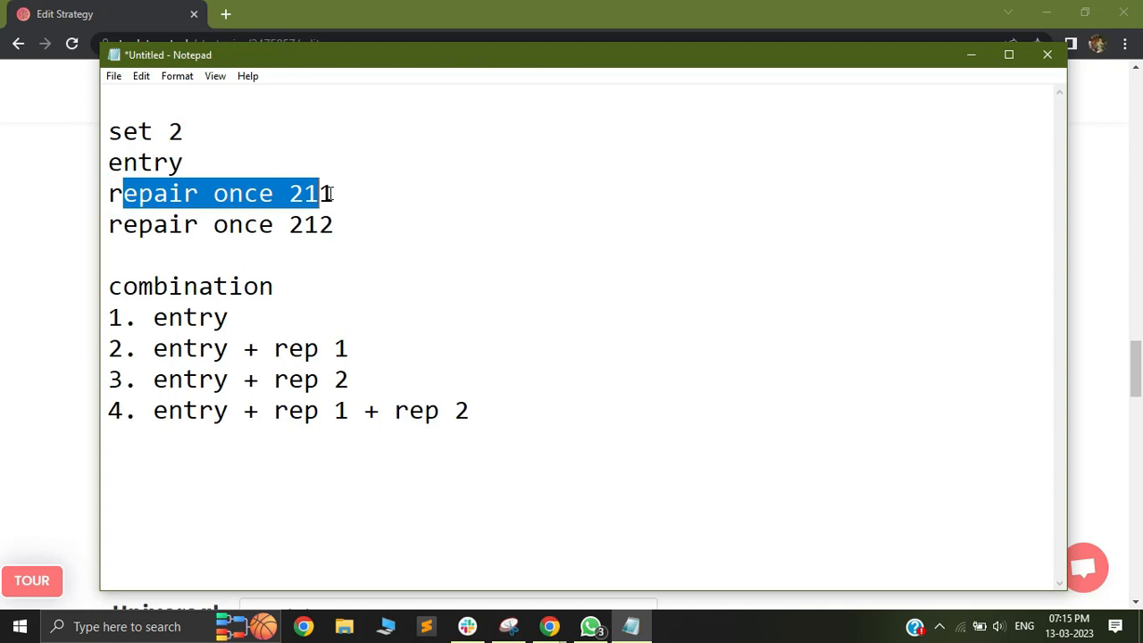
drag(122, 224, 338, 224)
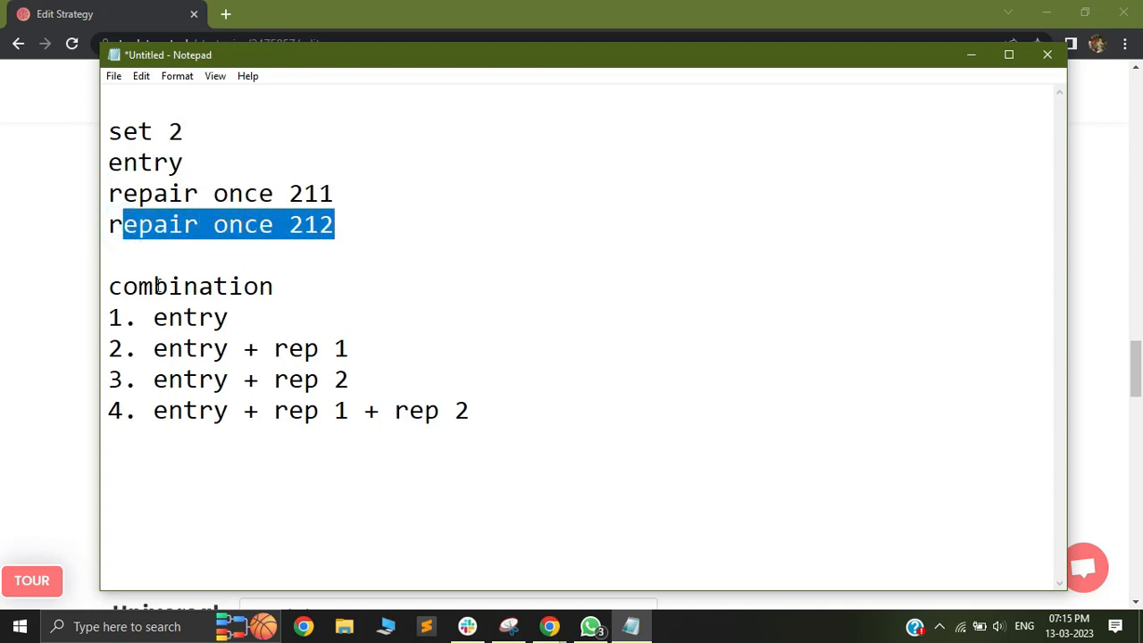
drag(122, 286, 250, 286)
click(298, 298)
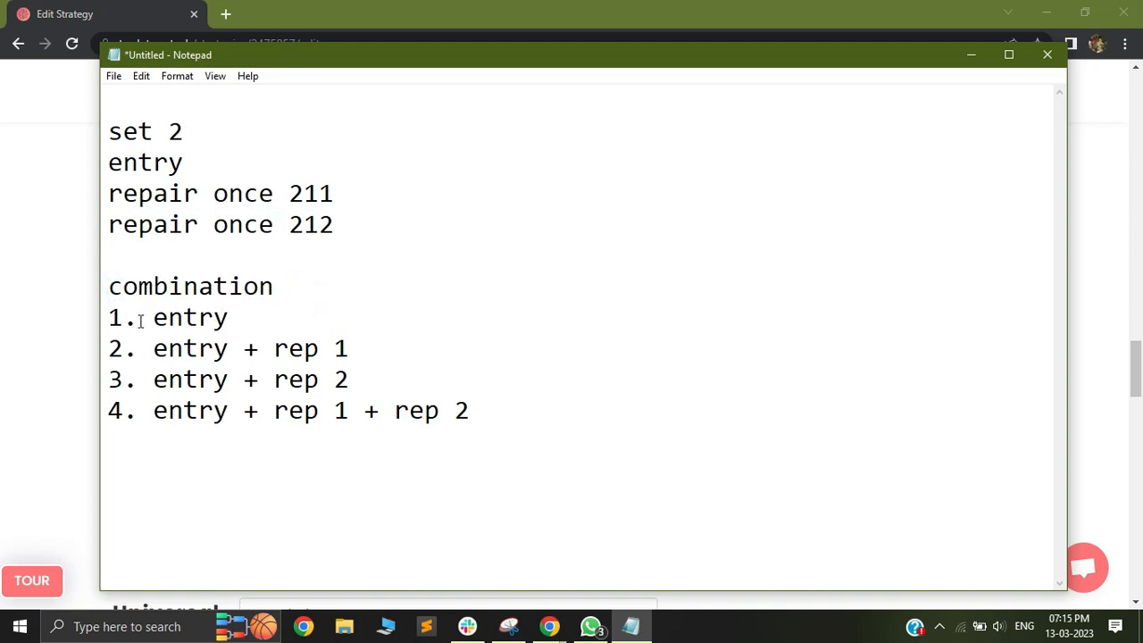
drag(138, 317, 236, 318)
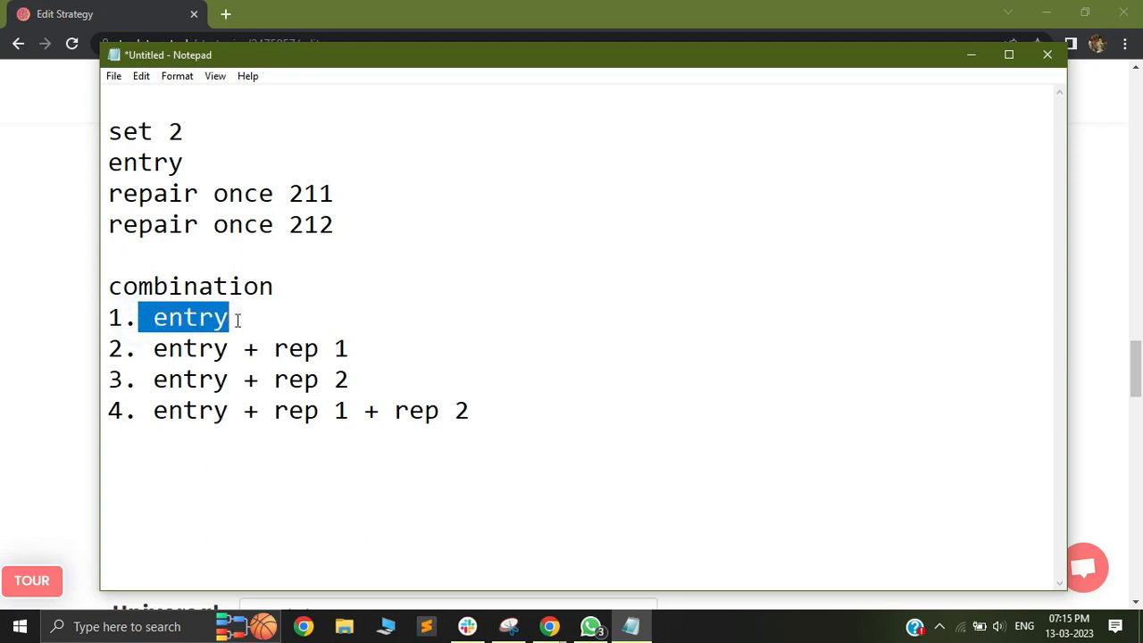
drag(229, 317, 175, 317)
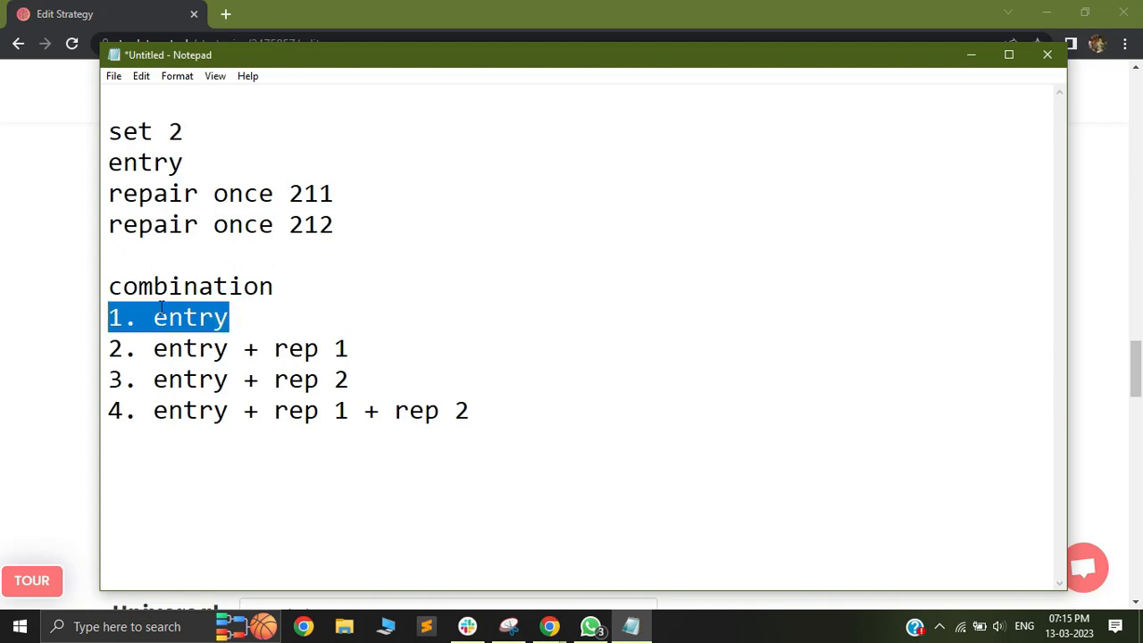
click(273, 285)
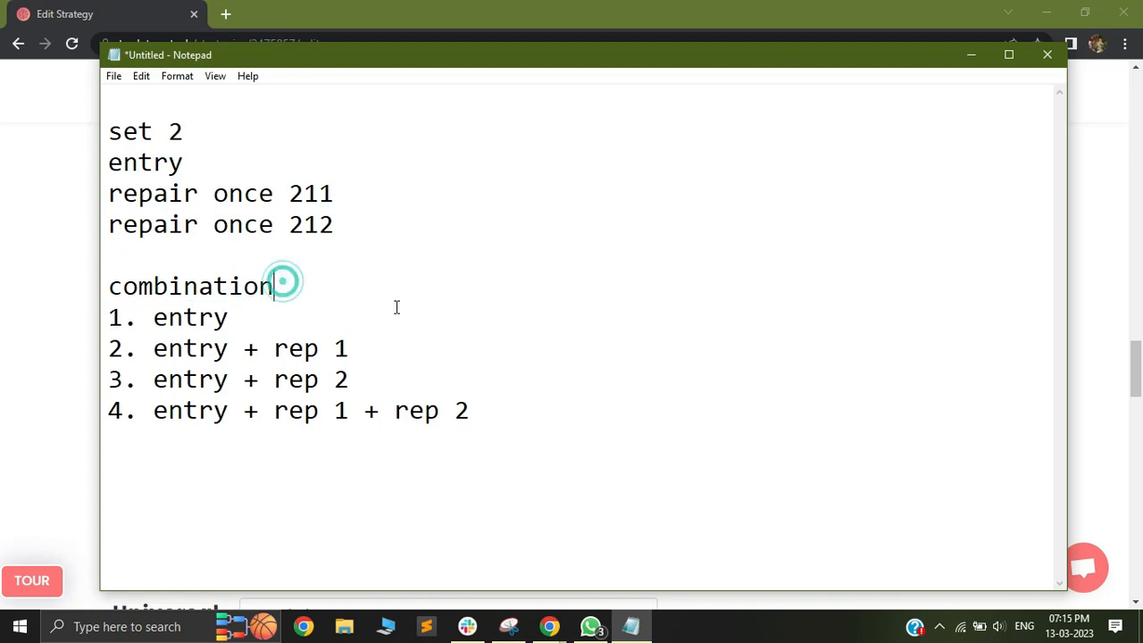
drag(142, 133, 184, 132)
click(153, 317)
Compare combinations 2 and 3 in the note with the first and second repair once lines
drag(140, 349, 369, 352)
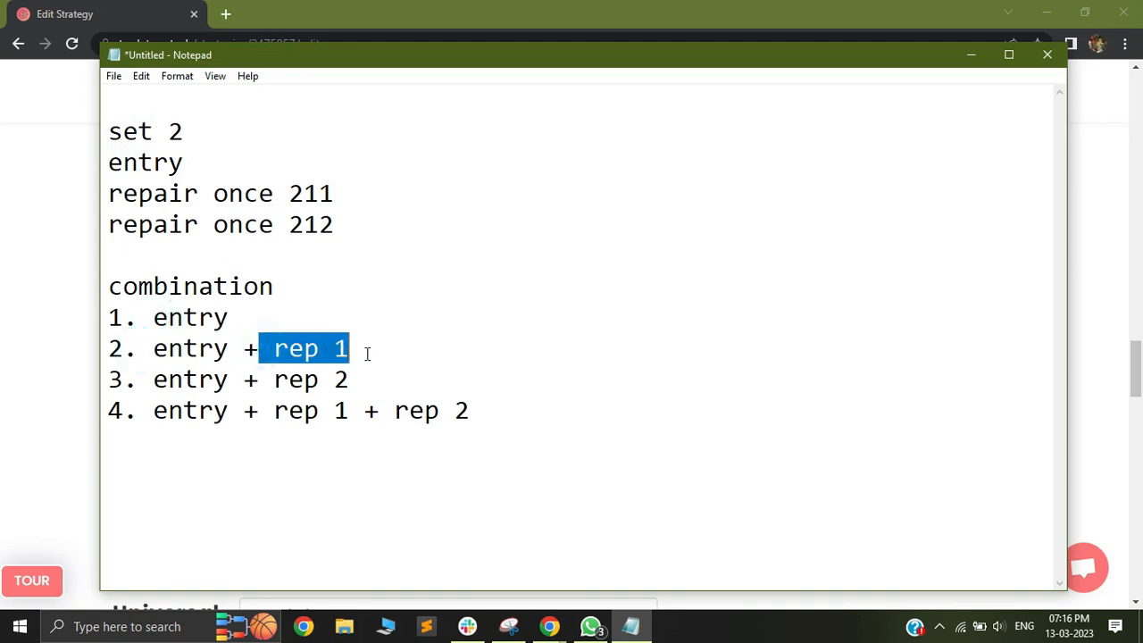
drag(108, 194, 337, 194)
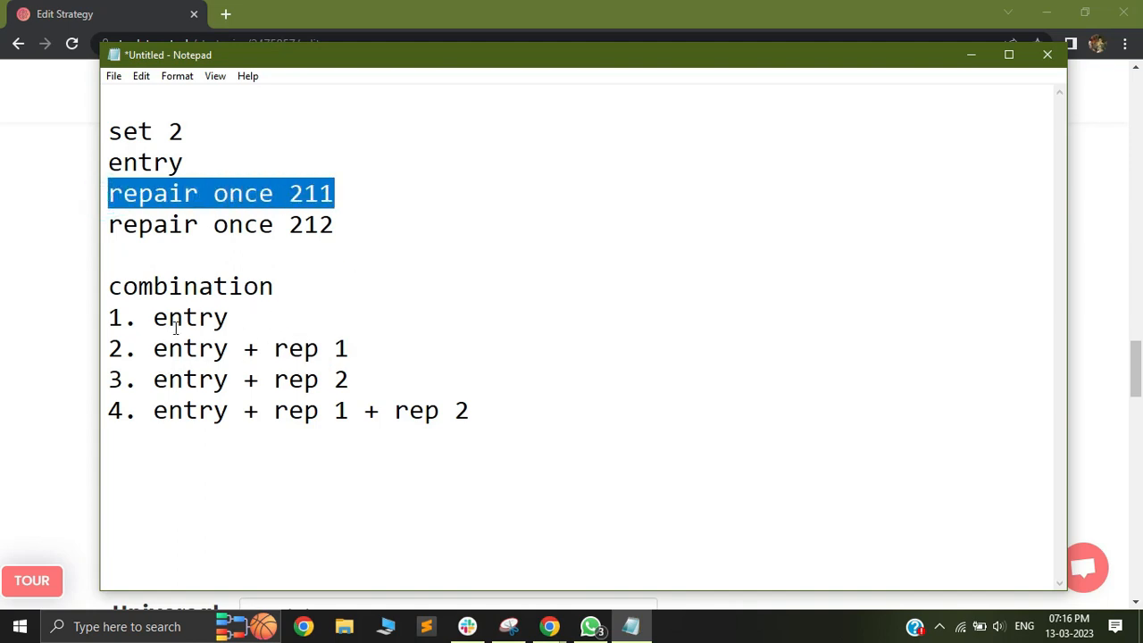
drag(158, 352, 351, 352)
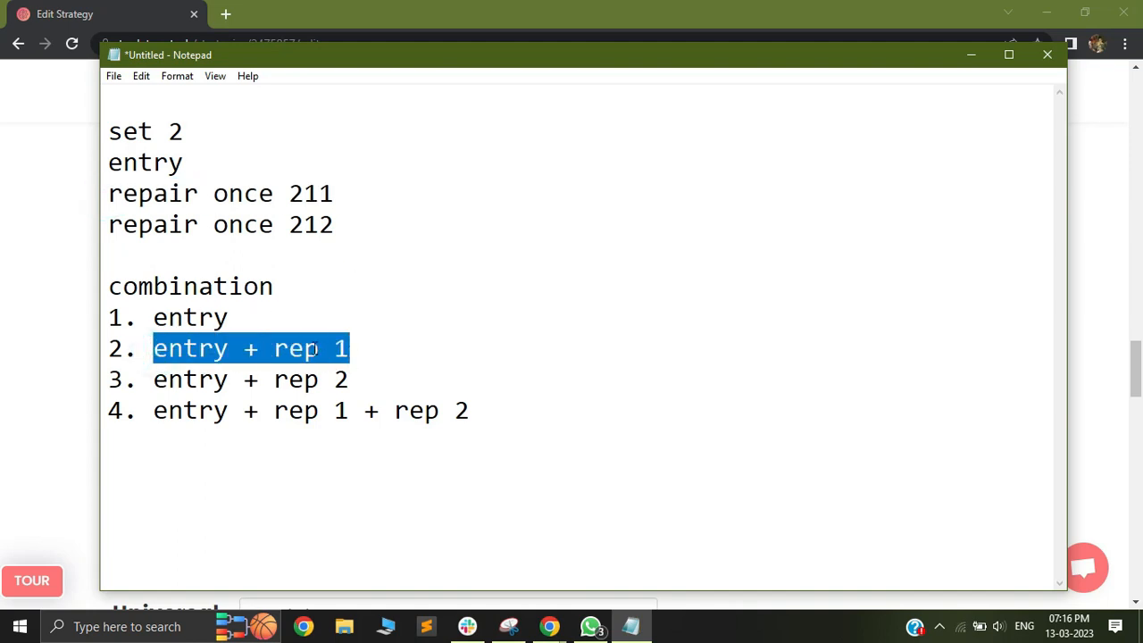
click(173, 351)
drag(217, 348, 141, 350)
drag(273, 350, 357, 350)
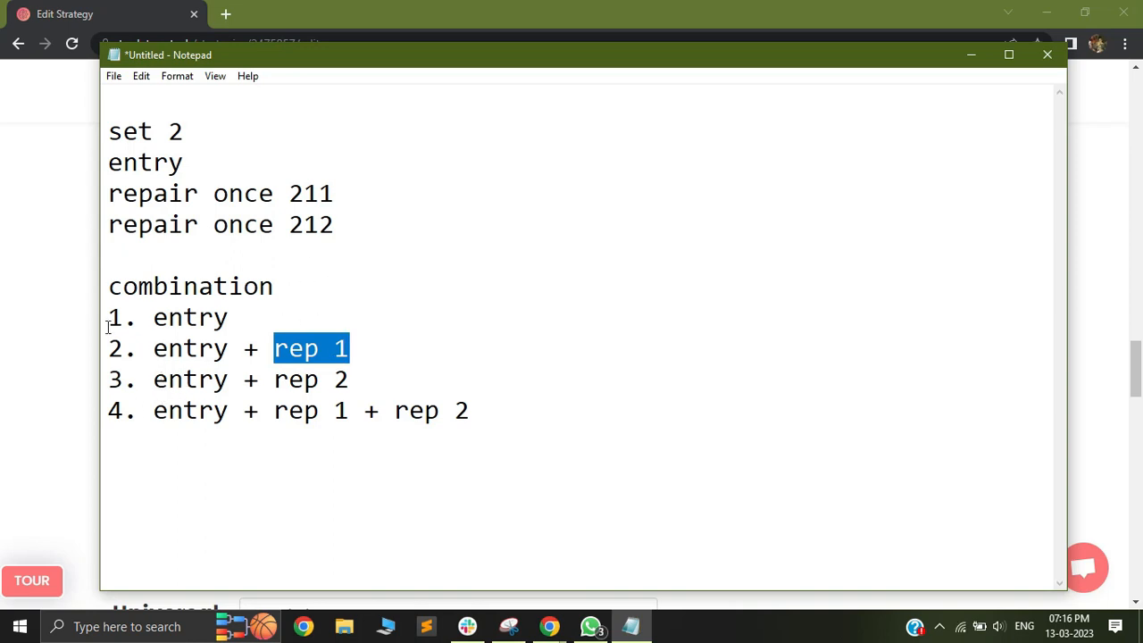
click(152, 381)
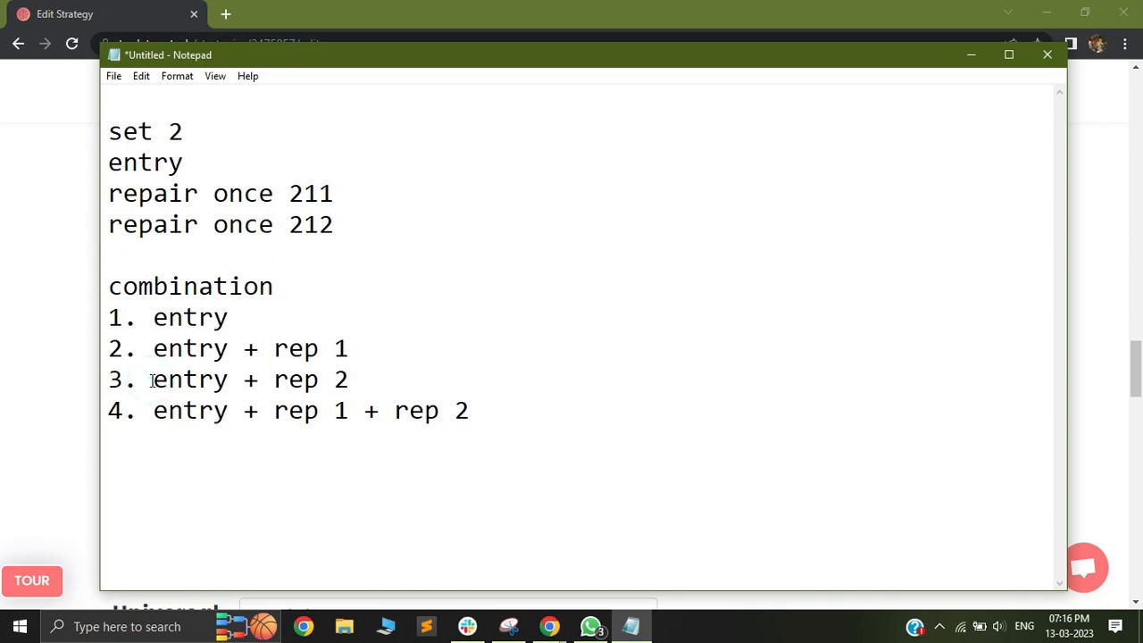
drag(155, 379, 246, 382)
drag(122, 228, 353, 230)
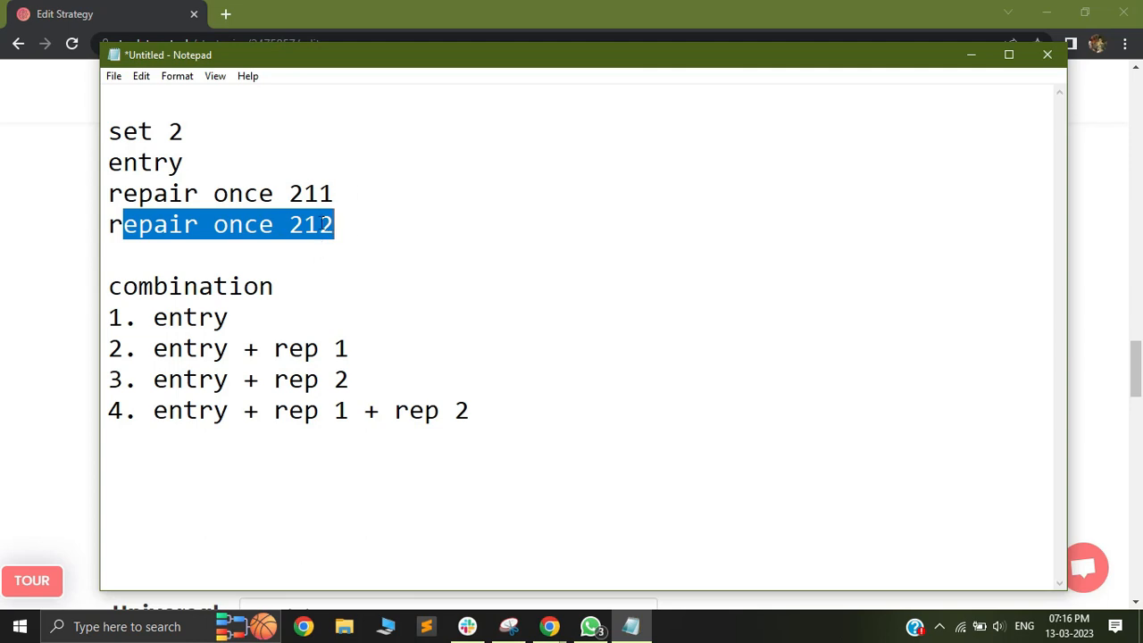
Correct the number of the second repair once line in the note to 221
click(323, 224)
key(BackSpace)
text(2)
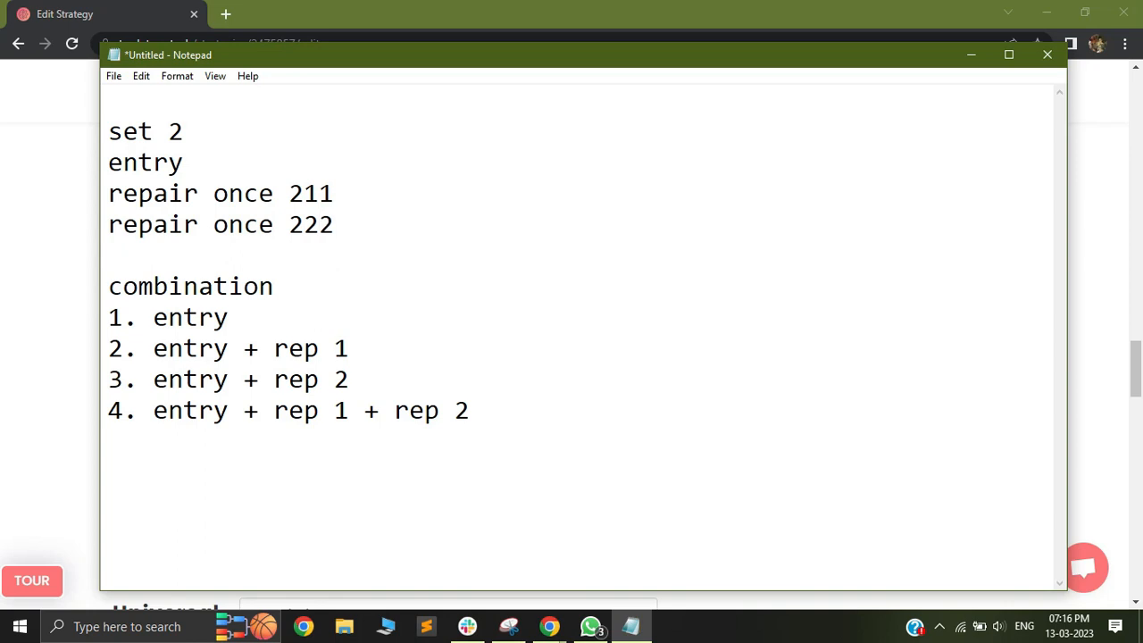
key(BackSpace)
text(1)
Examine combinations 3 and 4 against the repair once lines, and go over the whole combination list
drag(153, 383, 360, 382)
drag(106, 224, 337, 225)
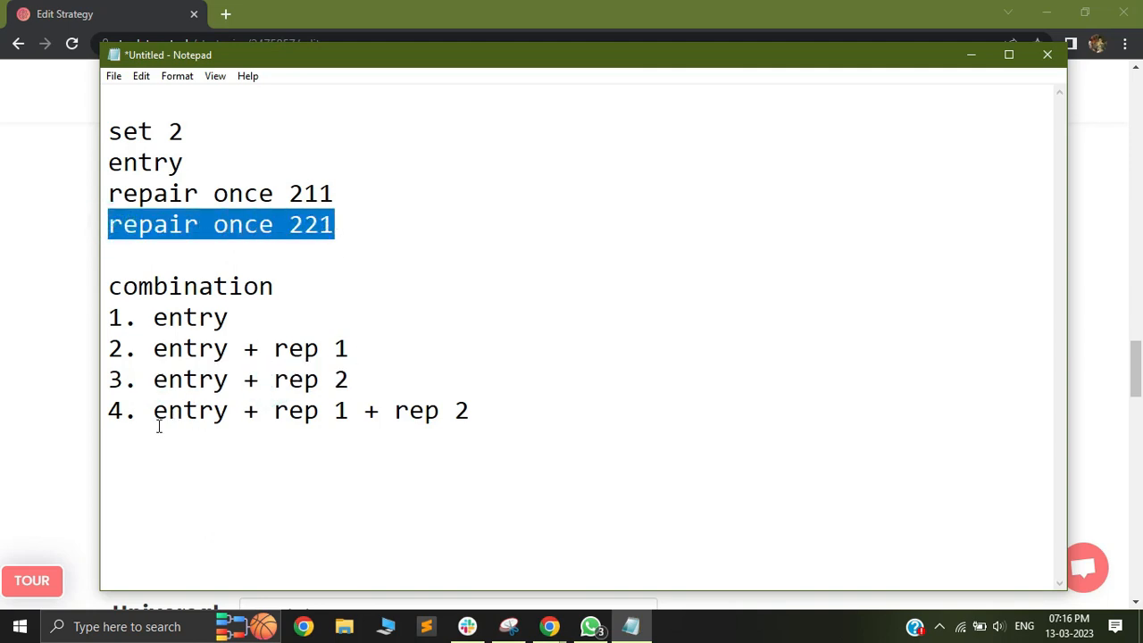
drag(130, 415, 280, 411)
drag(153, 414, 217, 414)
drag(139, 190, 319, 192)
drag(139, 224, 319, 263)
drag(123, 413, 486, 415)
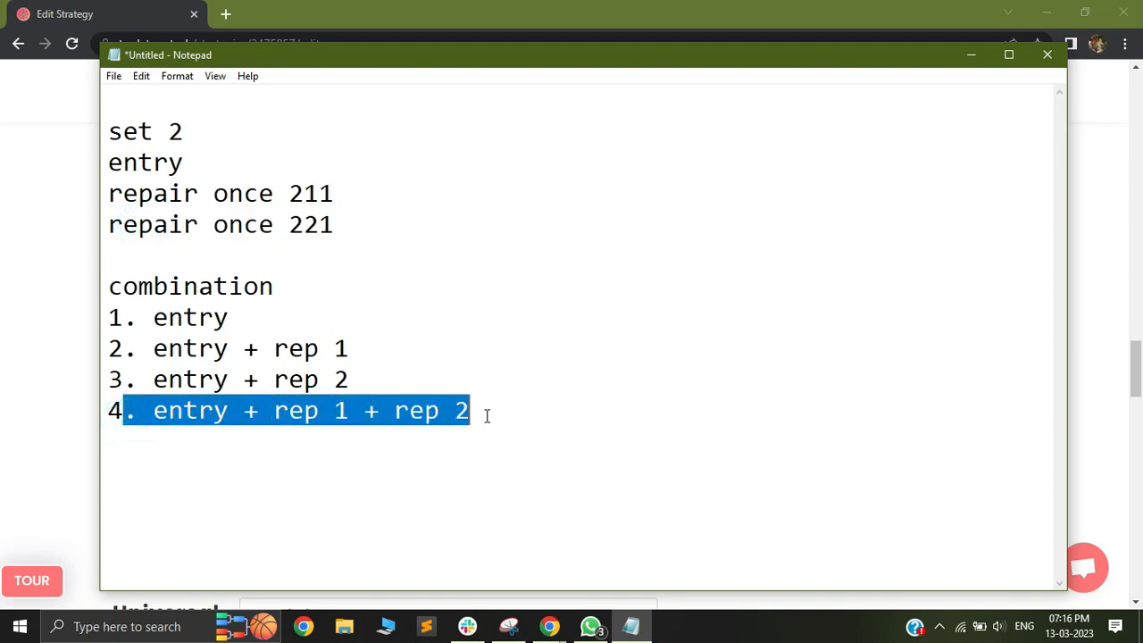
drag(145, 317, 474, 420)
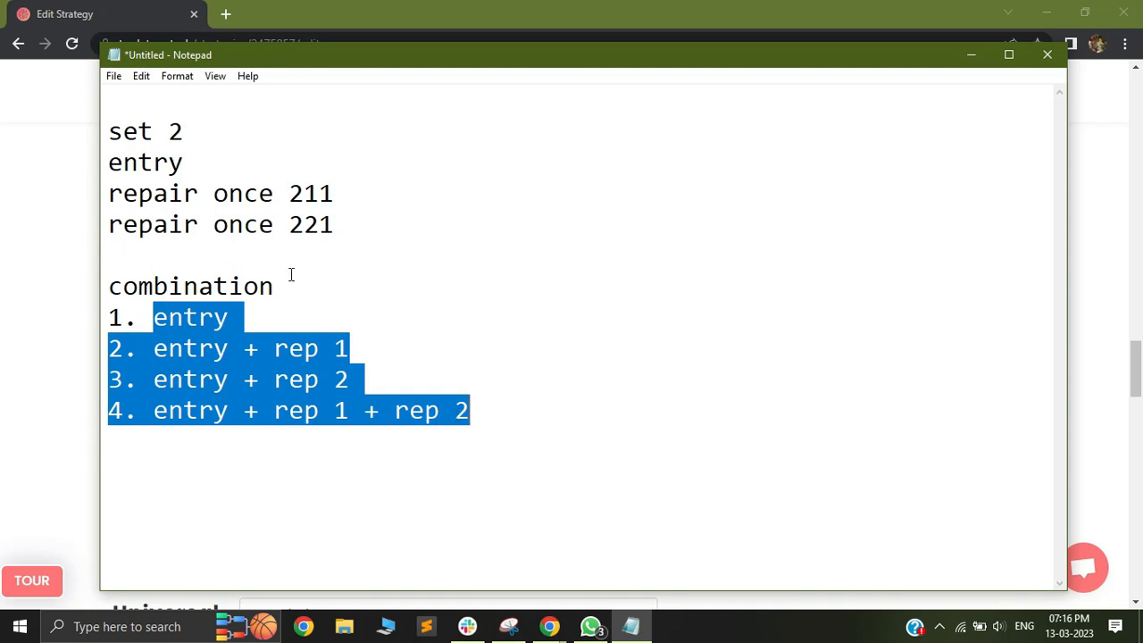
click(325, 327)
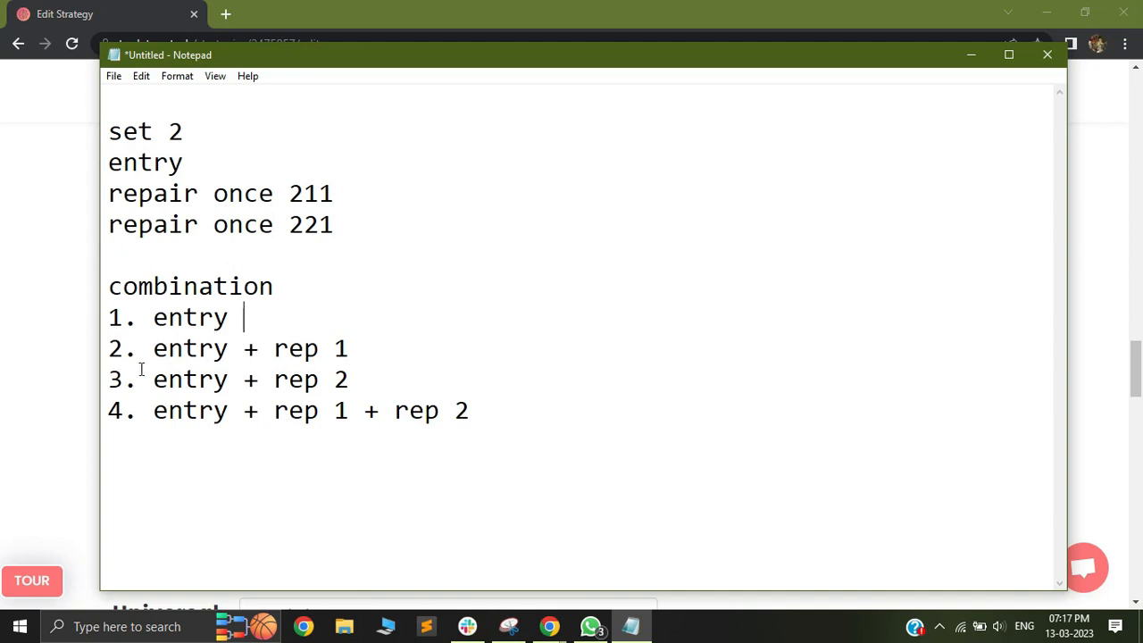
drag(153, 315, 405, 427)
Return to the Tradetron strategy, open Set 2's Exit conditions, add four condition groups and remove the blank top-level condition
click(971, 54)
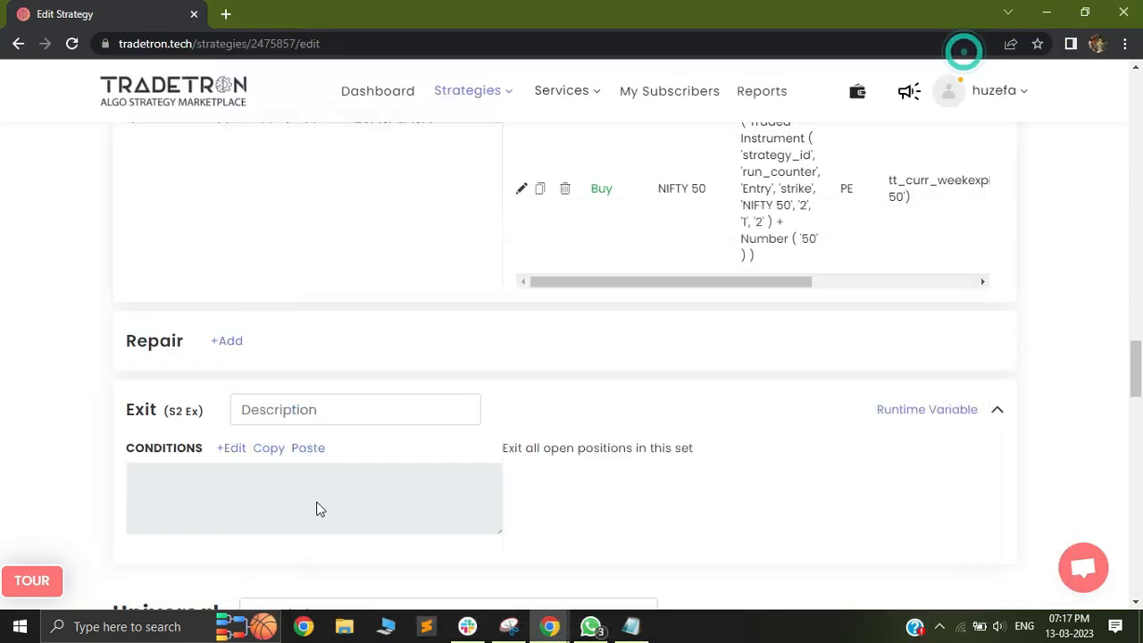
click(232, 451)
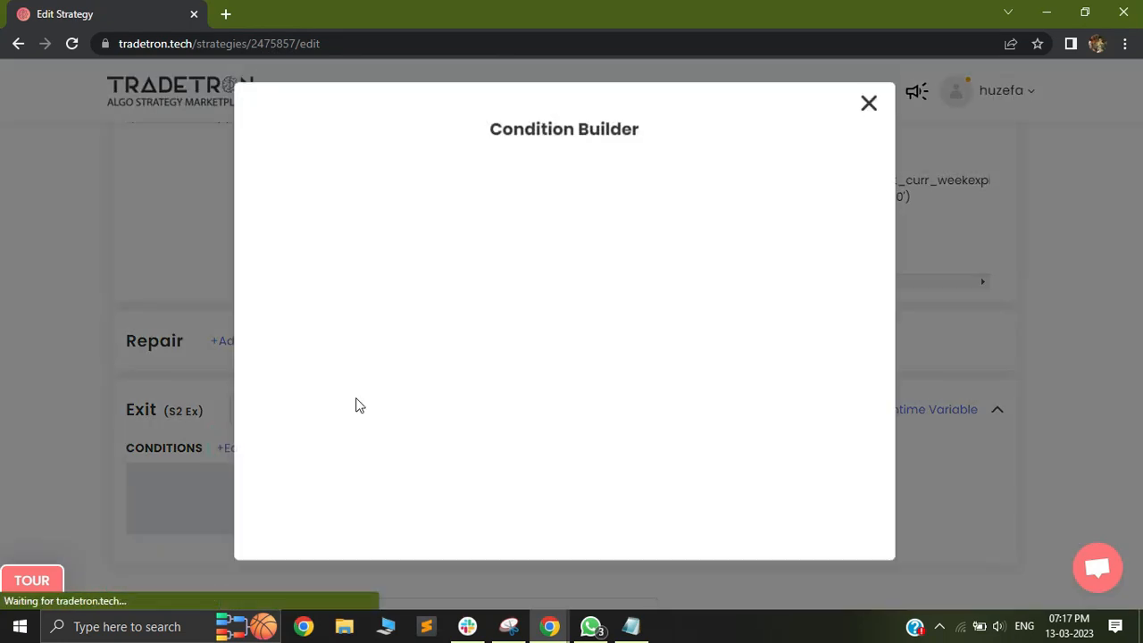
click(828, 199)
click(828, 198)
click(828, 197)
click(828, 196)
scroll(476, 337, down, 2)
scroll(436, 348, down, 1)
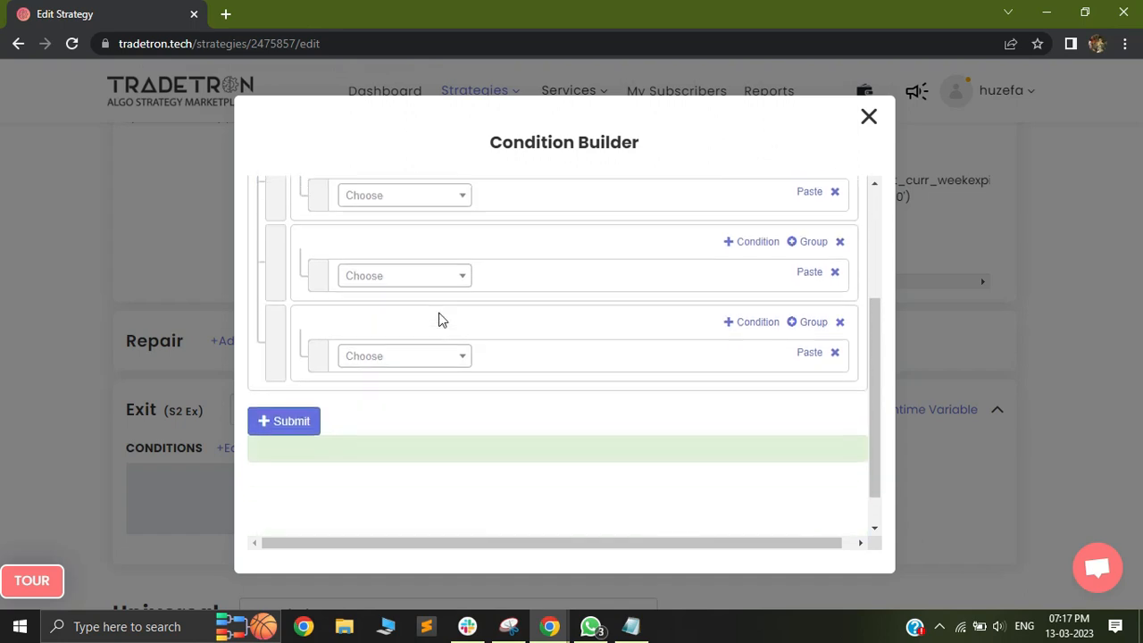
scroll(421, 295, up, 2)
scroll(328, 265, up, 2)
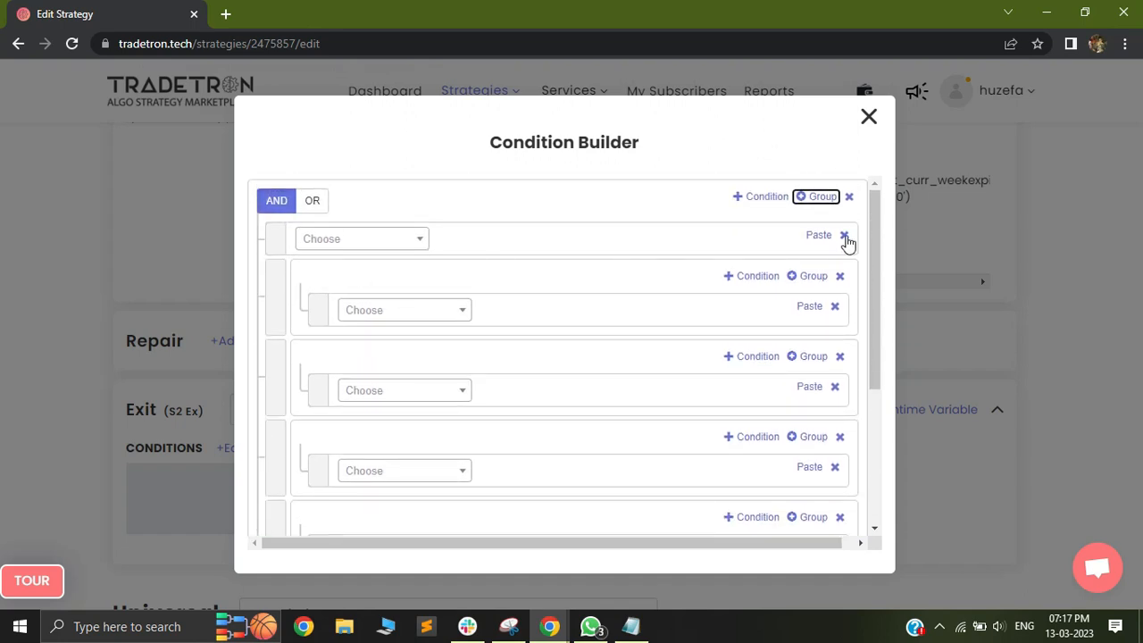
click(844, 236)
Add a second condition row to the first group and insert Get Runtime with variable name s2e in its first row
click(757, 239)
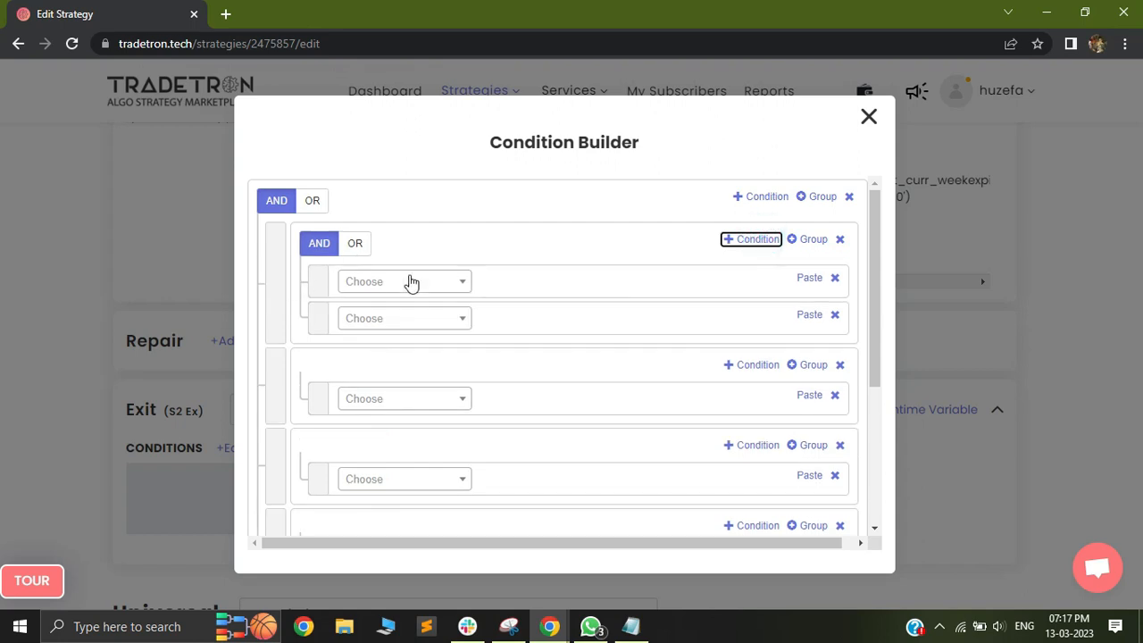
click(410, 287)
text(get)
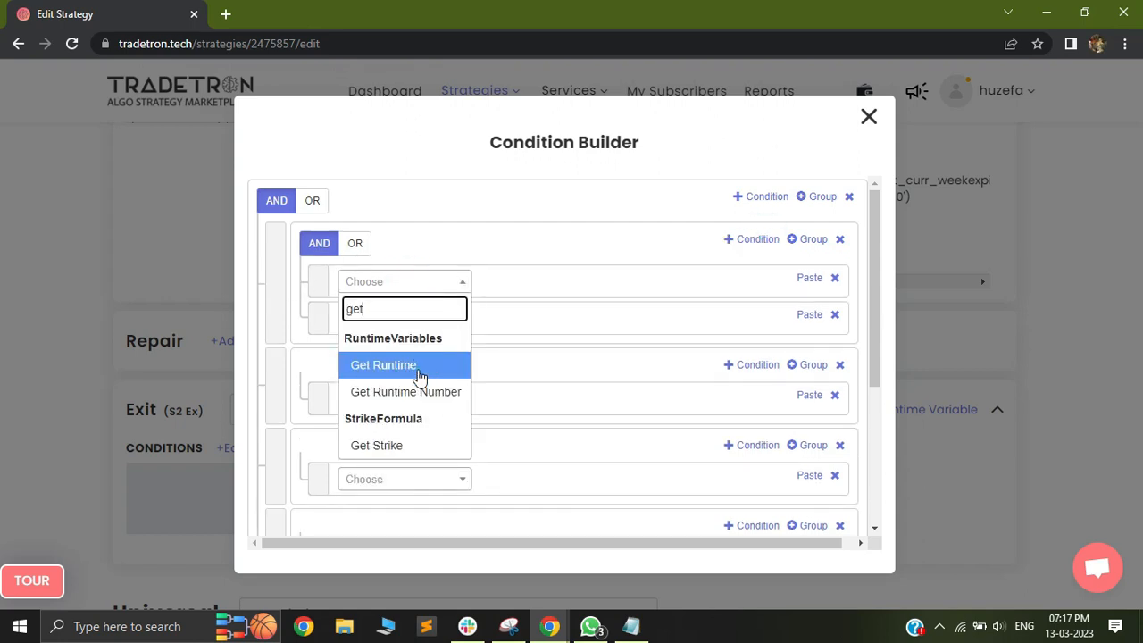
click(440, 366)
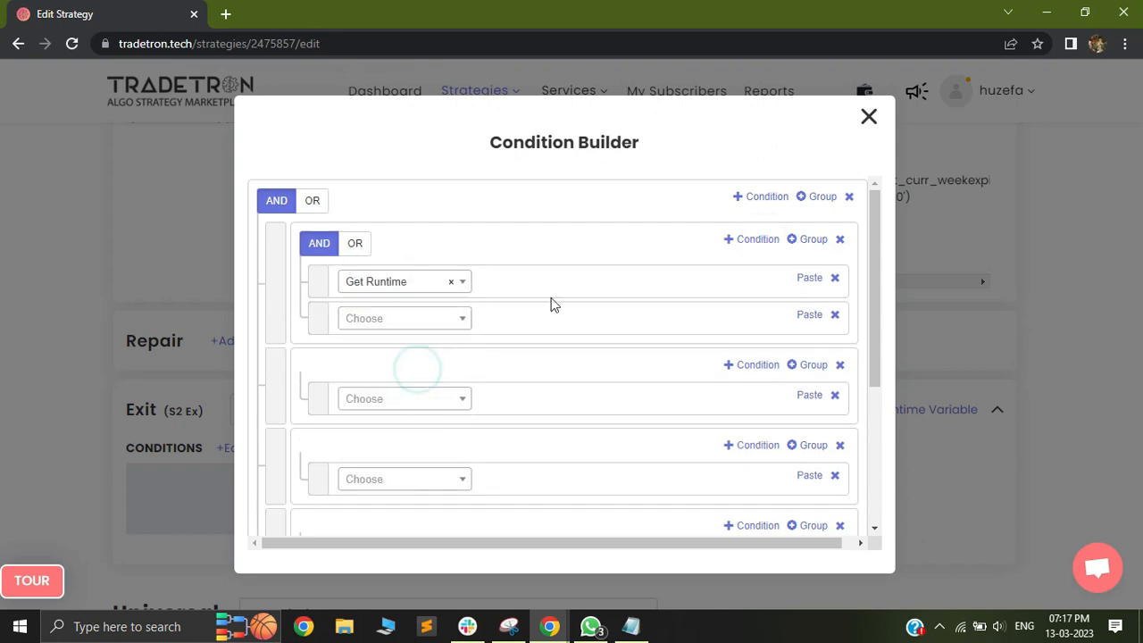
click(470, 275)
click(579, 265)
click(454, 276)
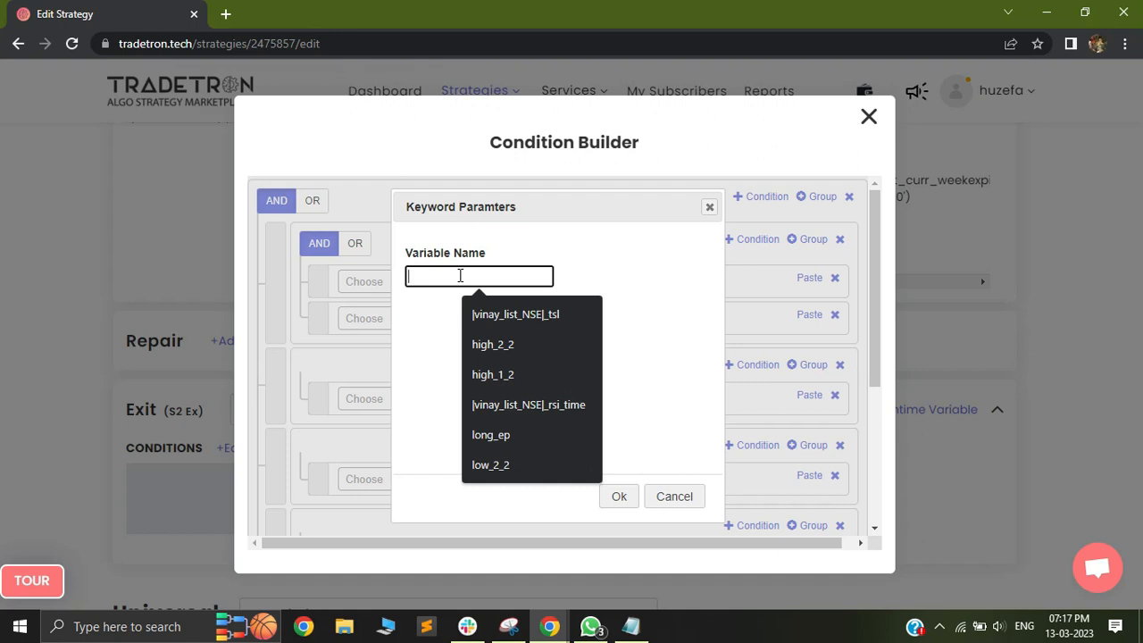
text(s2e)
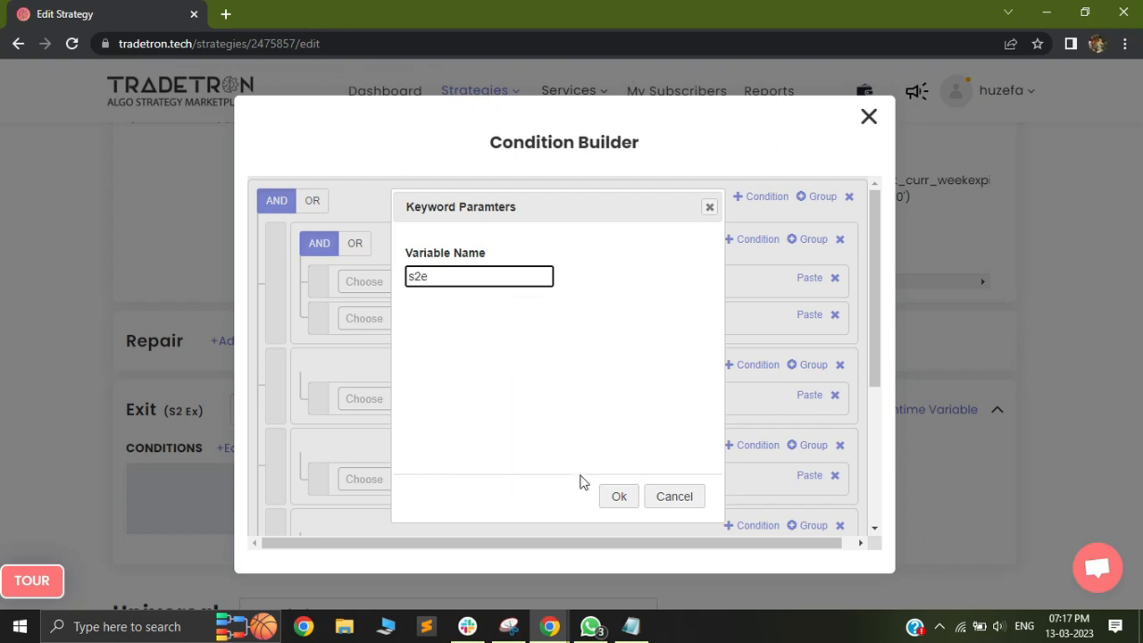
click(619, 497)
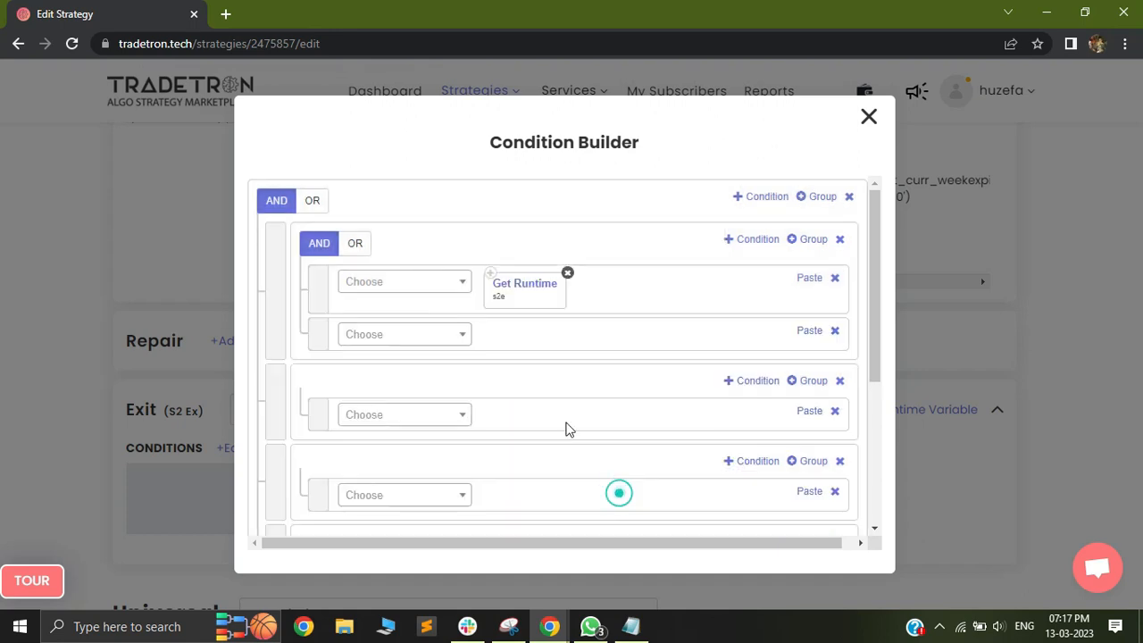
Complete the first group's Get Runtime condition with an equals comparison to Number 1
click(396, 283)
text(=)
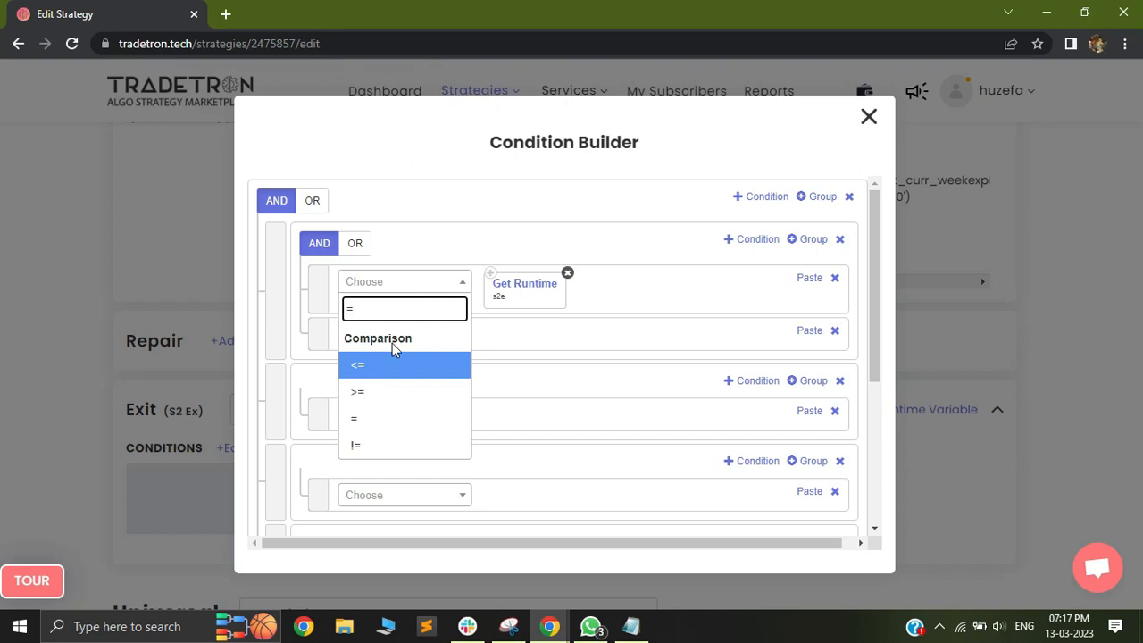
click(375, 418)
click(376, 283)
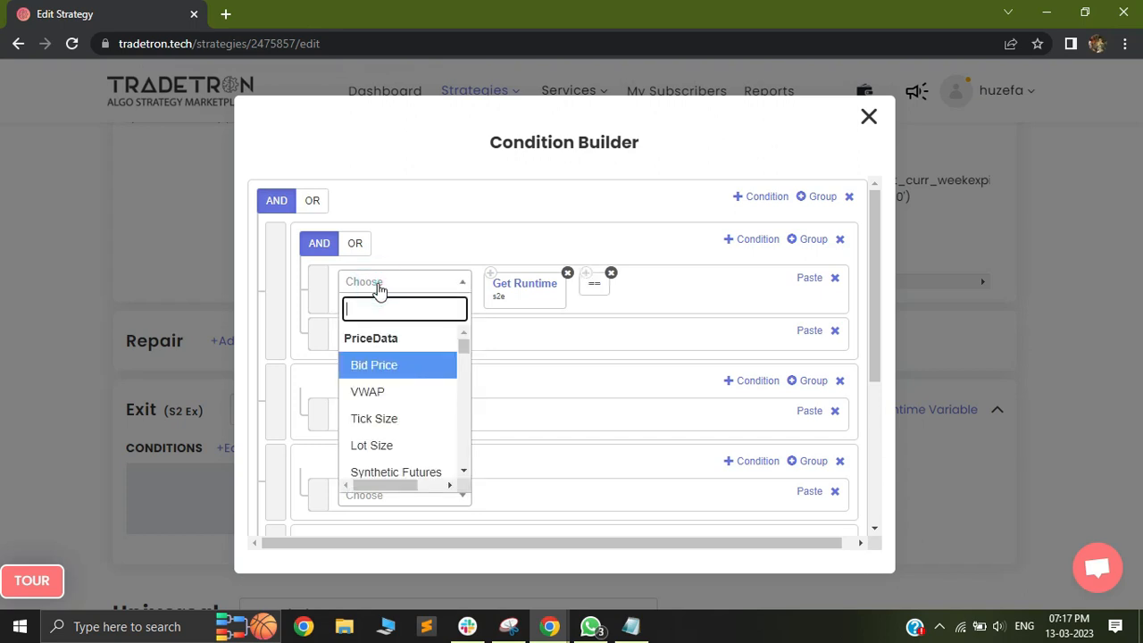
text(num)
click(386, 462)
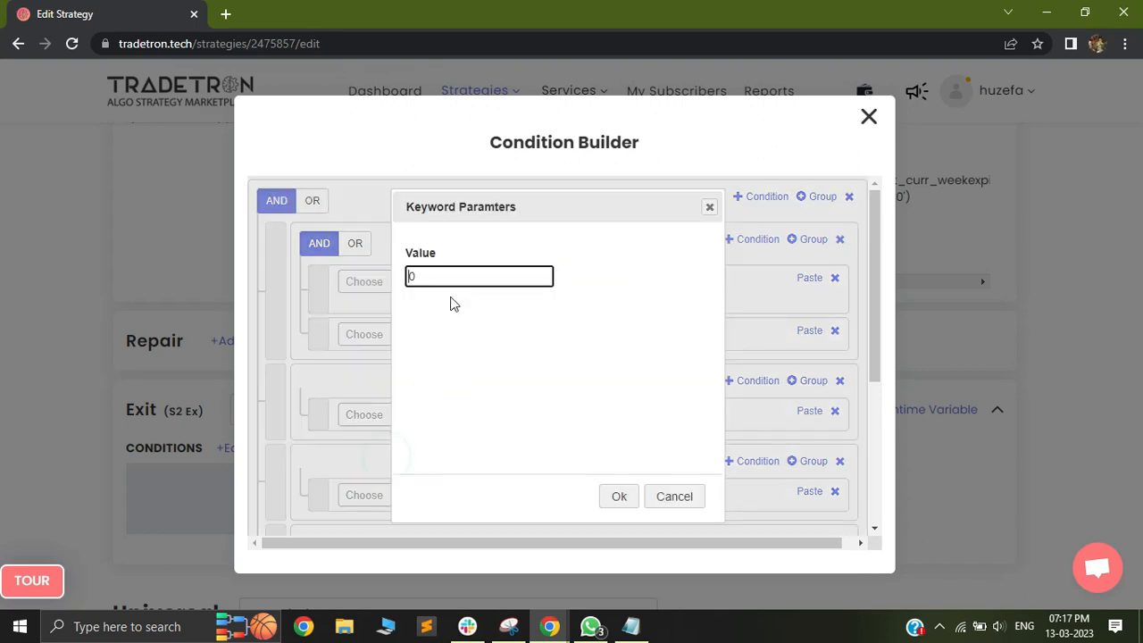
text(1)
click(619, 496)
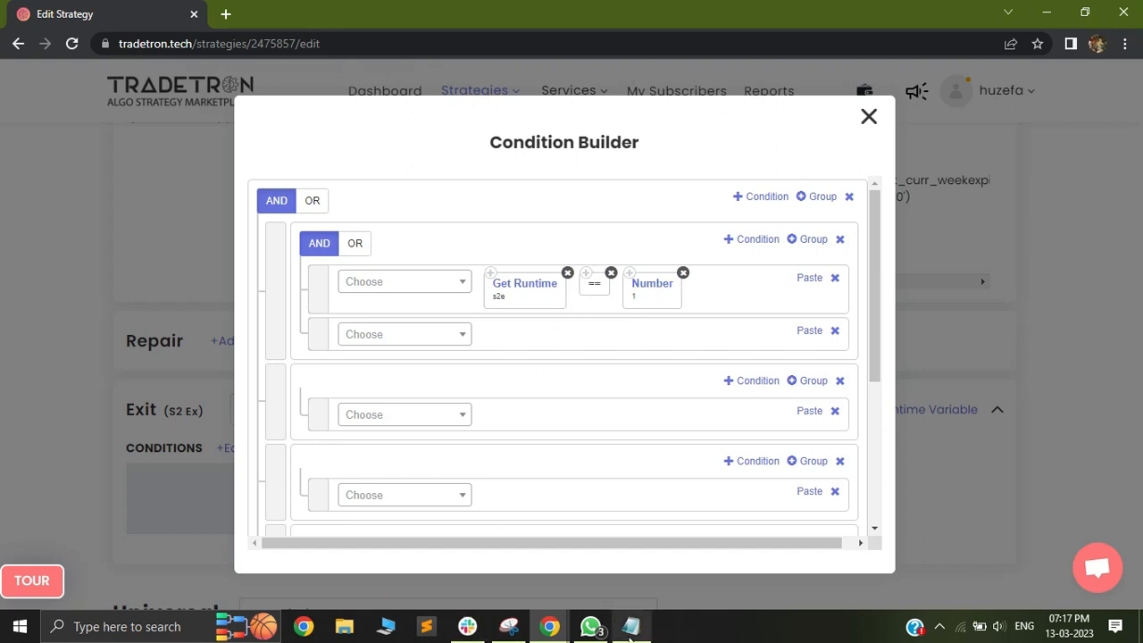
Switch to the Notepad note and check combination 1, the entry-only case
click(631, 626)
click(107, 317)
mouse_move(107, 317)
mouse_down()
mouse_move(279, 325)
mouse_move(125, 319)
mouse_up()
click(244, 319)
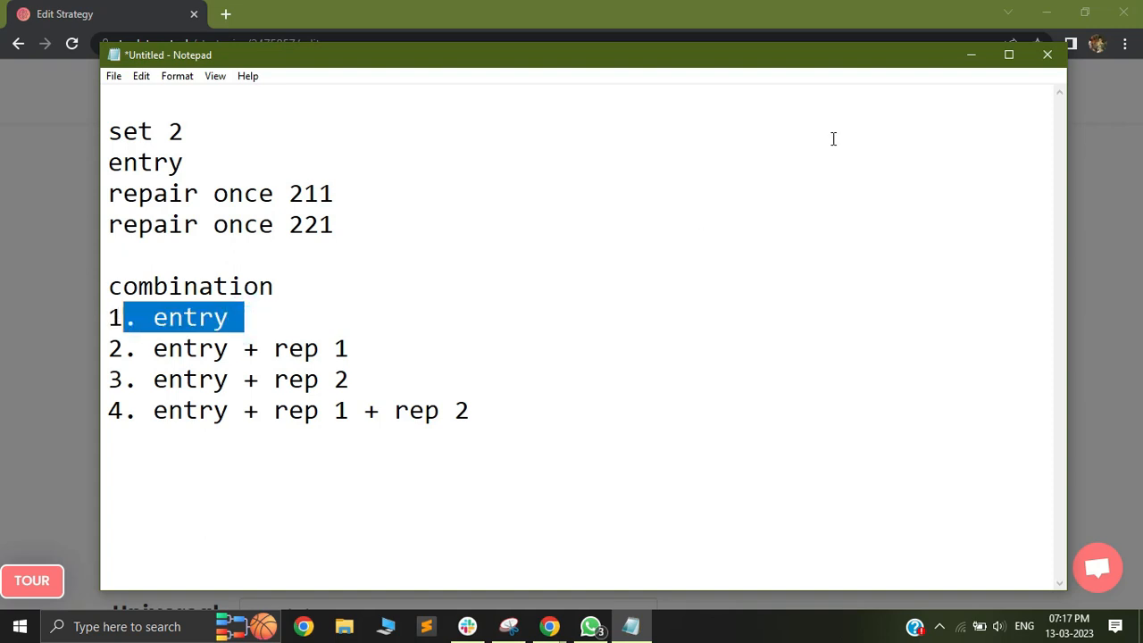
Add a line reading 500 below the two repair lines in the Notepad note and return to the Tradetron Condition Builder
click(974, 52)
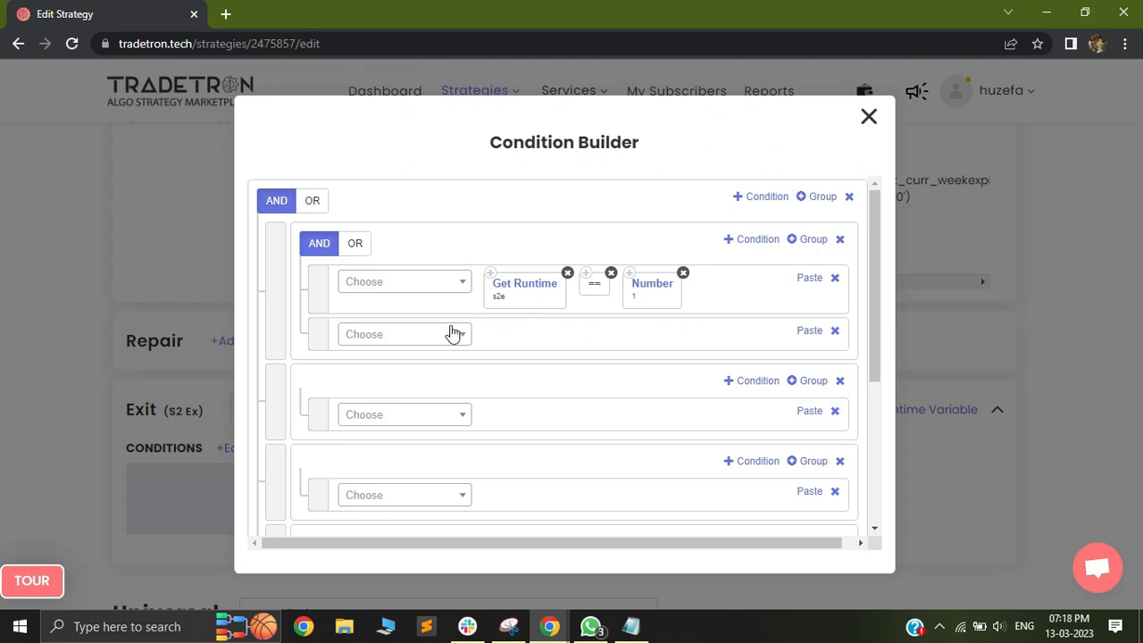
click(642, 635)
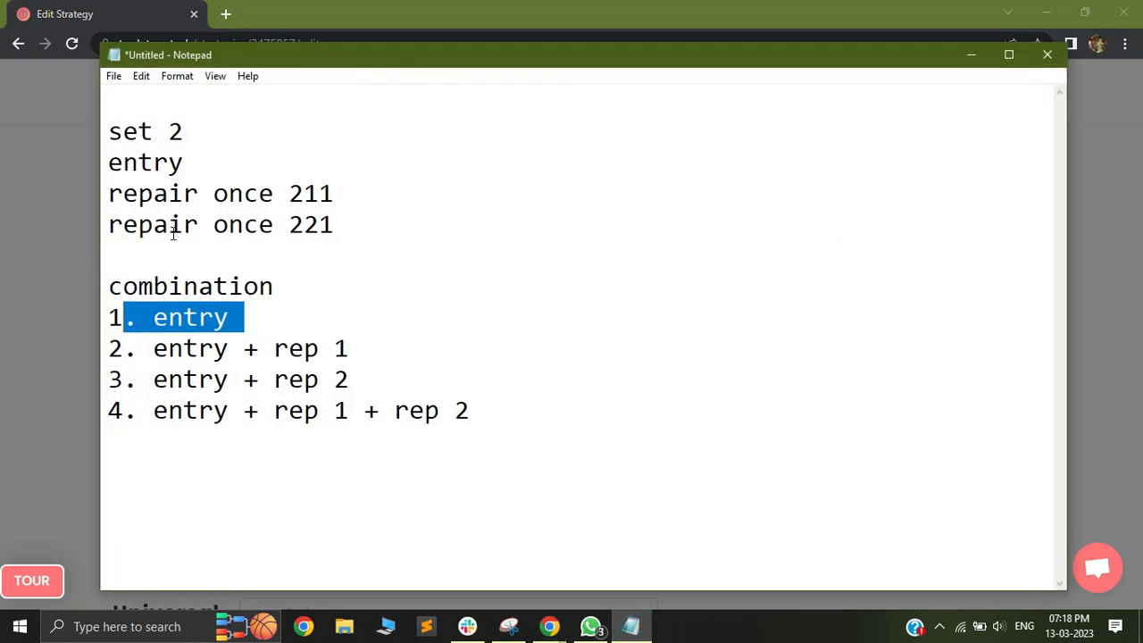
click(164, 243)
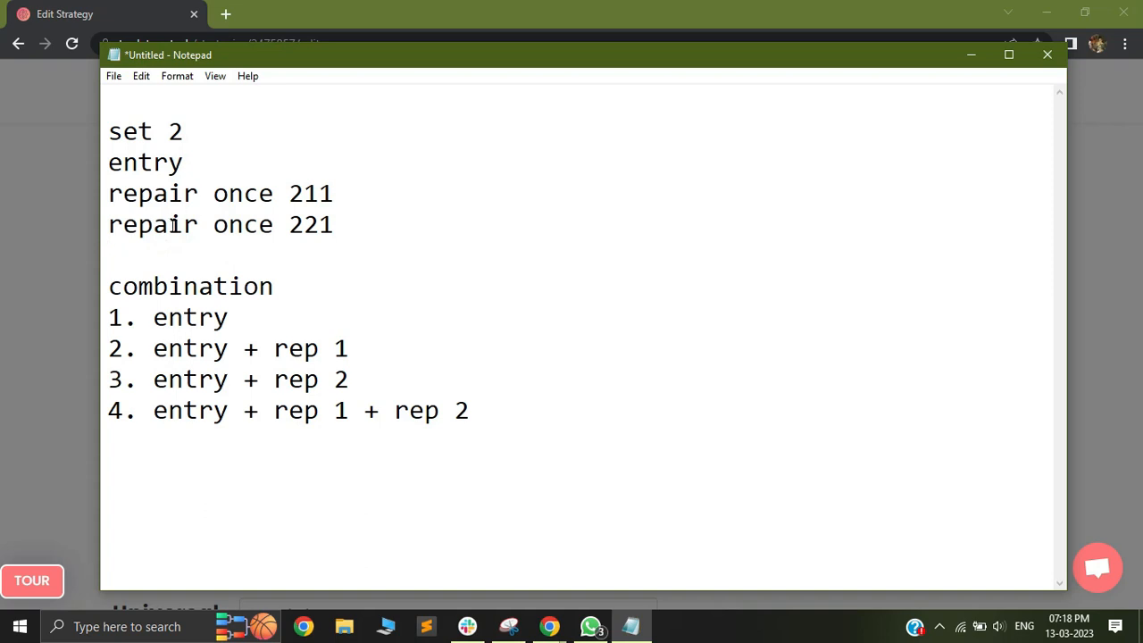
key(Return)
text(500)
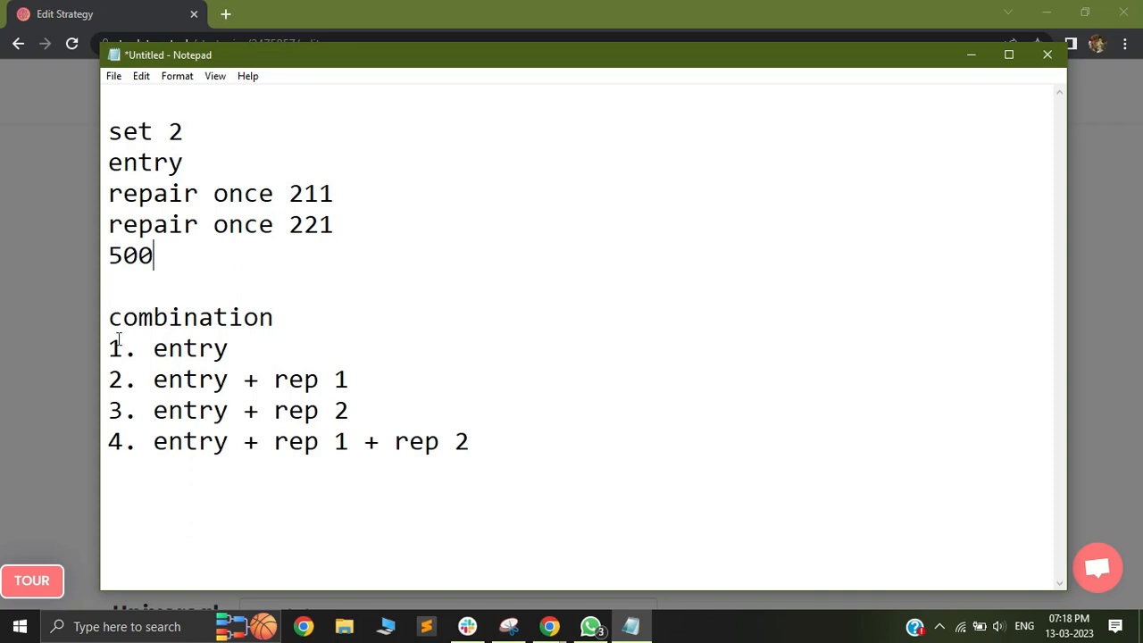
drag(121, 254, 139, 257)
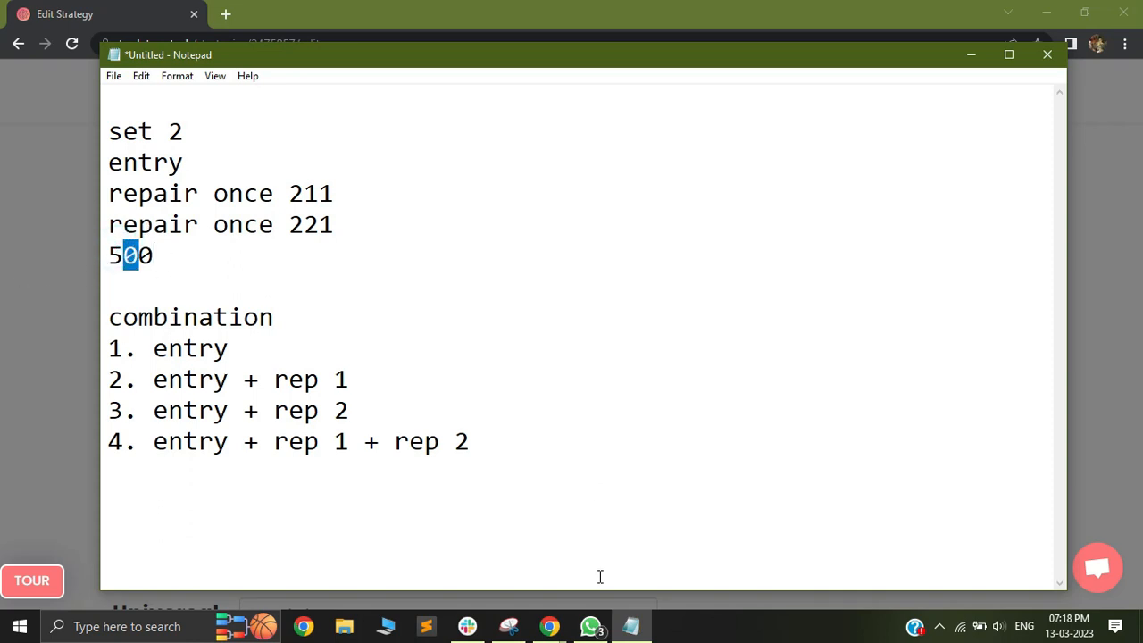
mouse_move(549, 626)
click(611, 534)
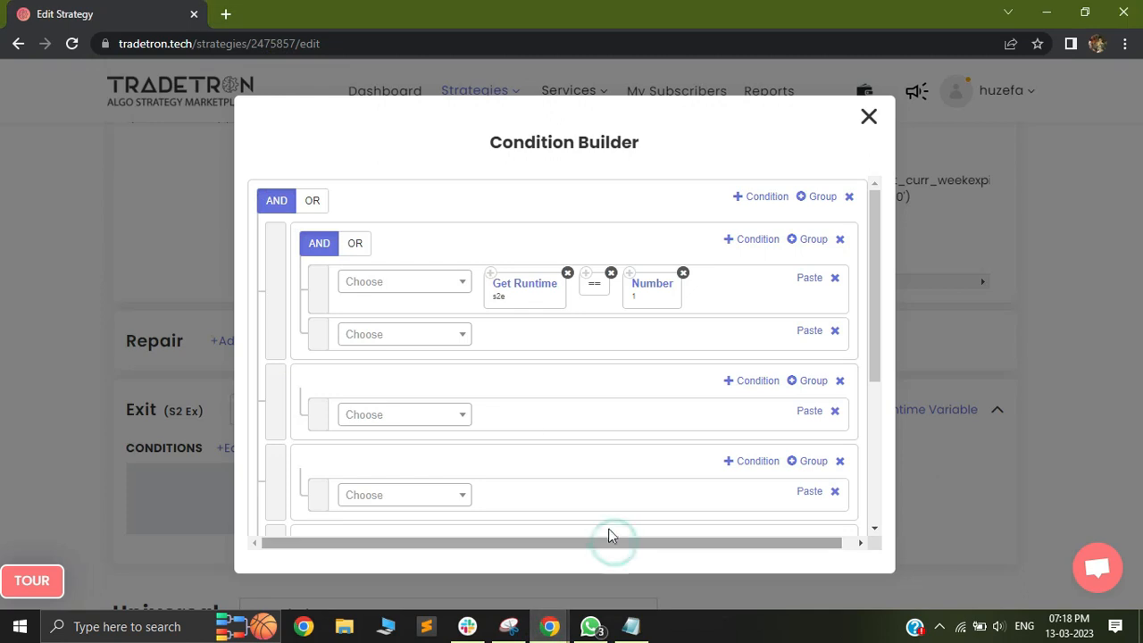
Insert a Traded Instrument keyword in the first group's second condition row, with condition type Entry and field pnl
click(375, 335)
text(traded)
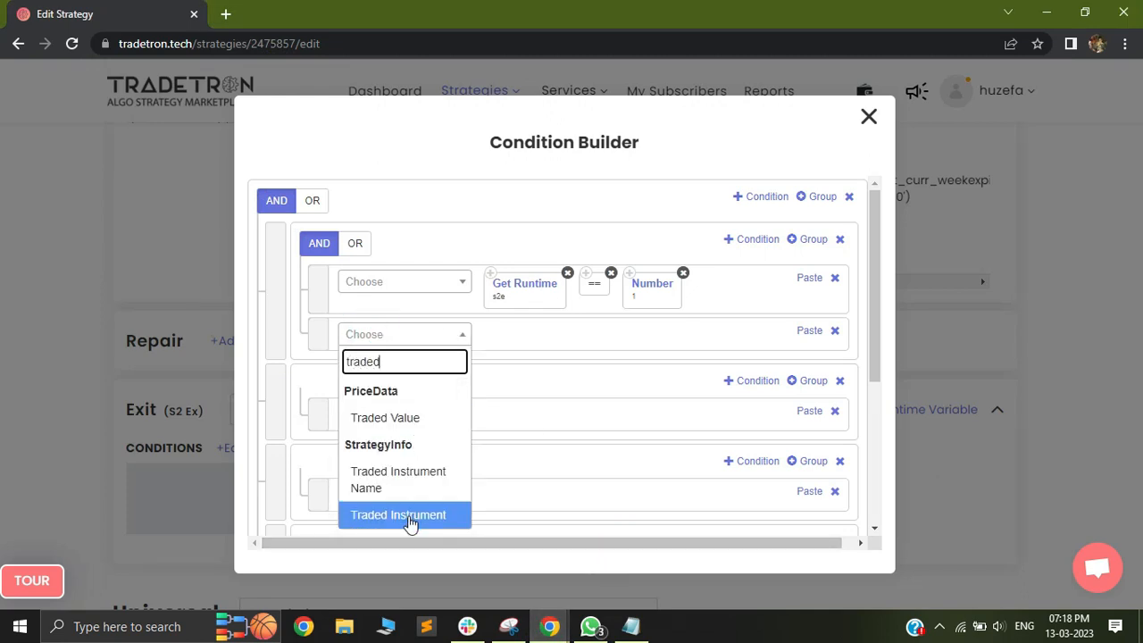
click(410, 518)
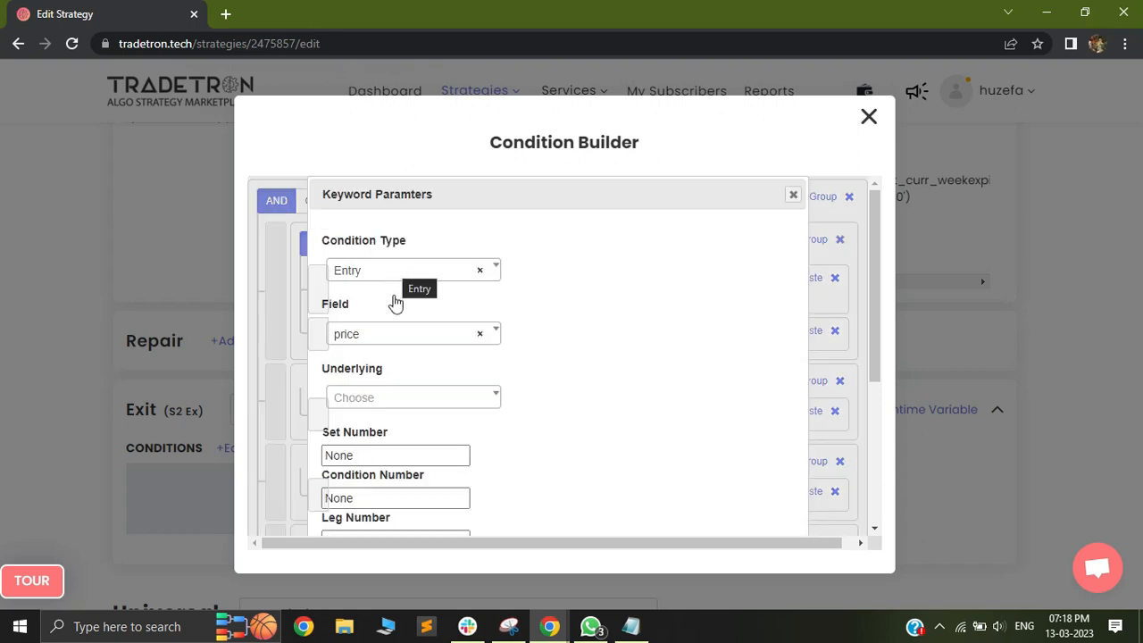
click(388, 343)
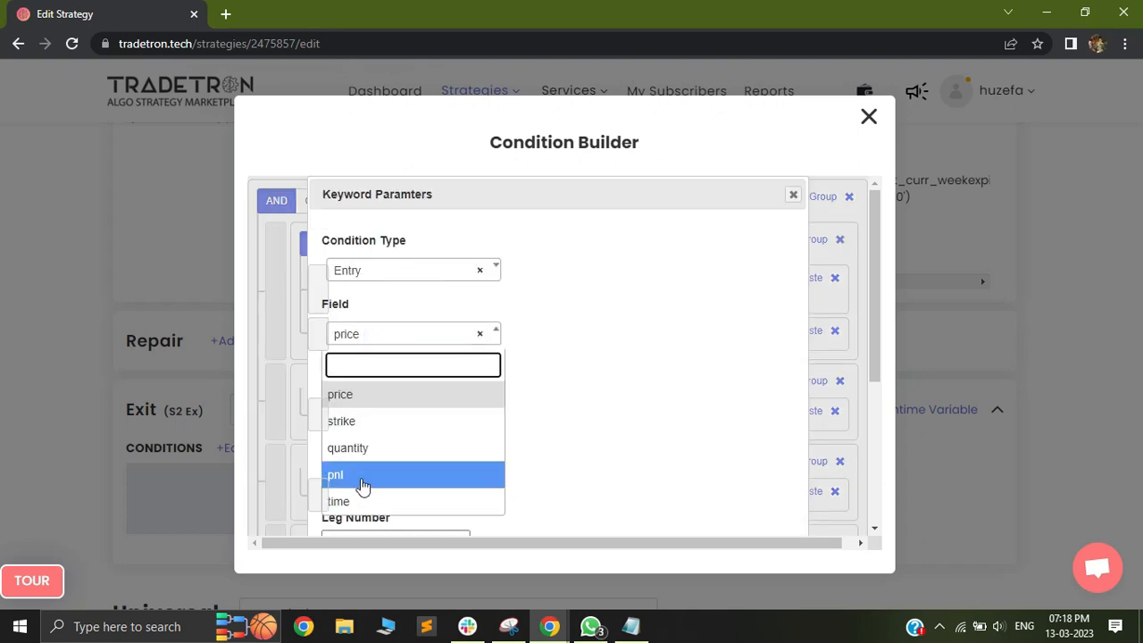
click(361, 480)
Complete the Traded Instrument parameters with underlying NIFTY 50, set number 2, condition number 1 and leg number 1
click(366, 397)
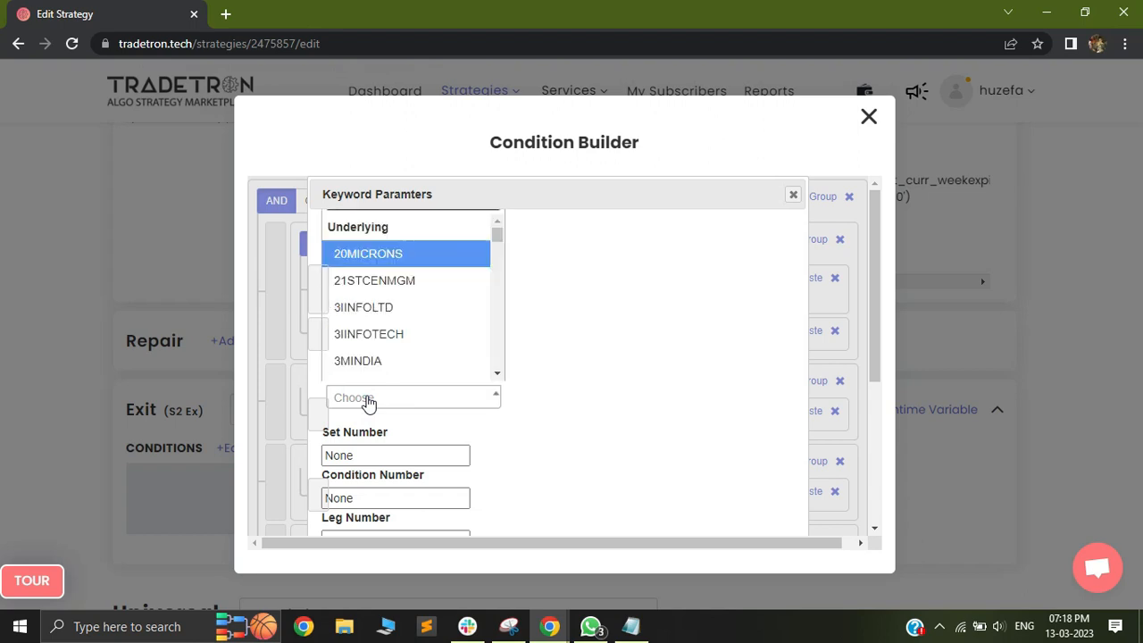
key(Return)
key(Tab)
text(2)
key(Tab)
text(1)
key(Tab)
text(1)
scroll(366, 402, down, 3)
key(Return)
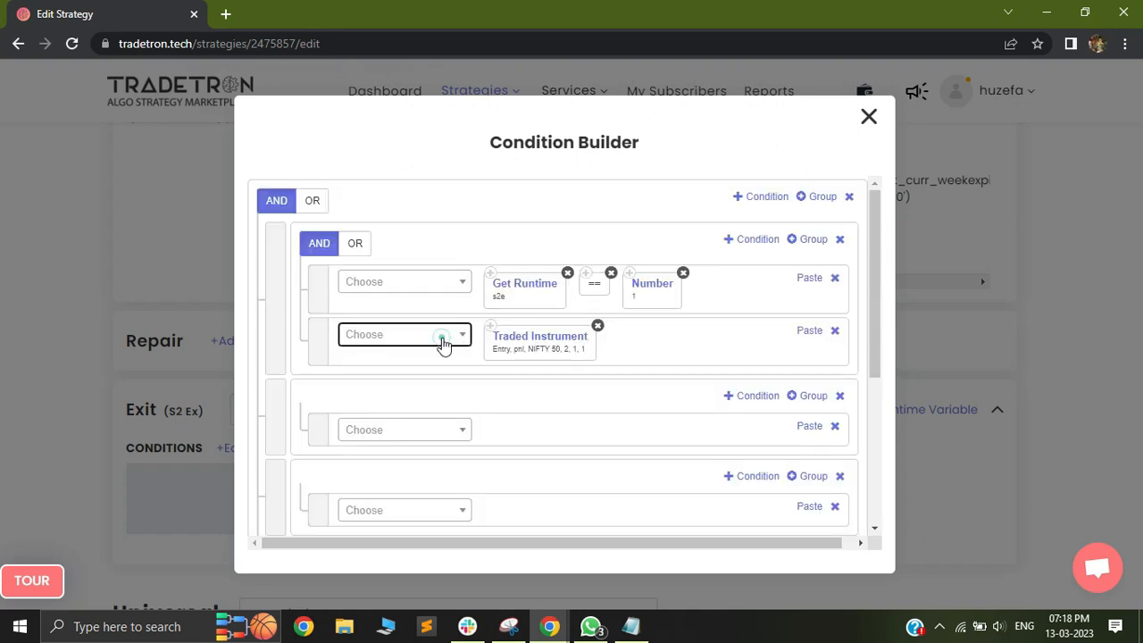
Append a + operator and a pasted copy of the Traded Instrument block, and open the copy's parameters
click(443, 345)
text(+)
click(375, 502)
click(420, 334)
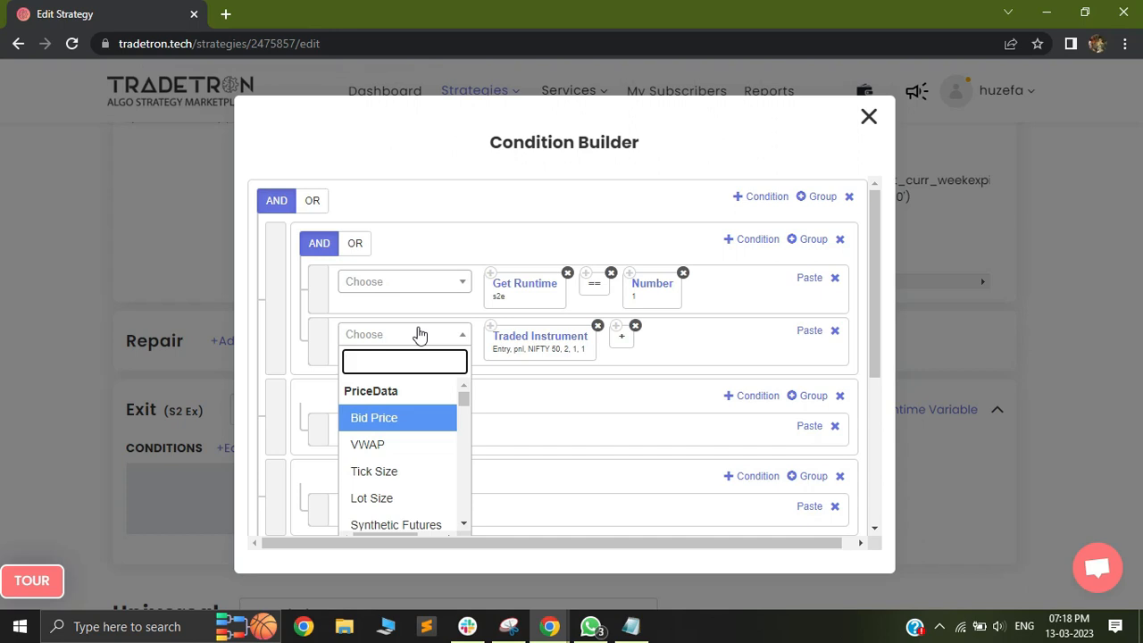
click(485, 329)
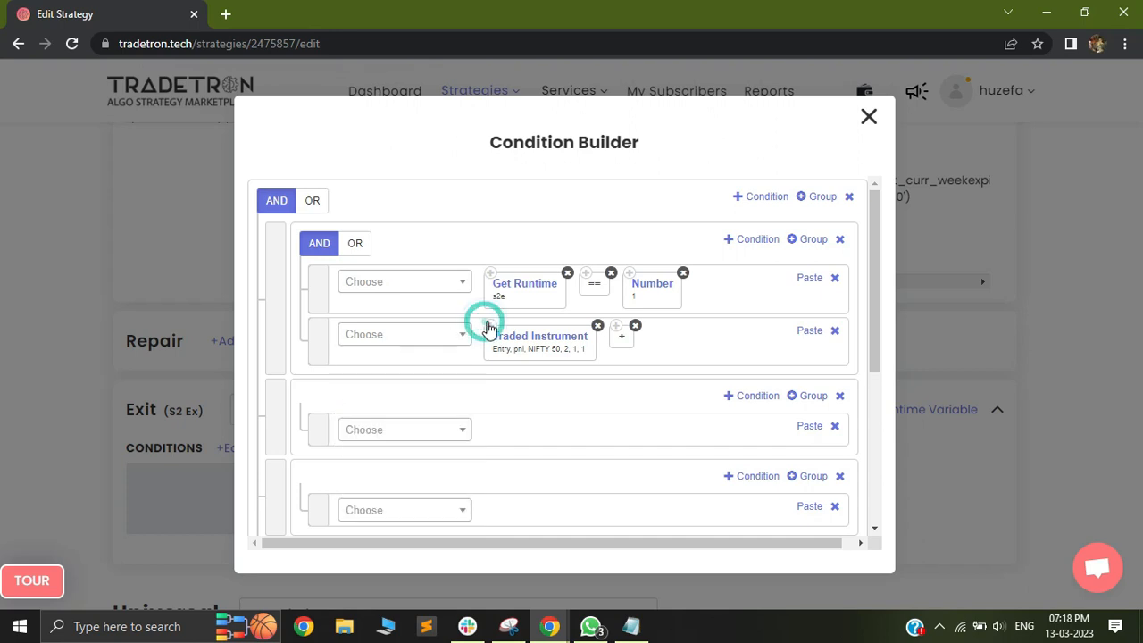
click(809, 330)
click(705, 335)
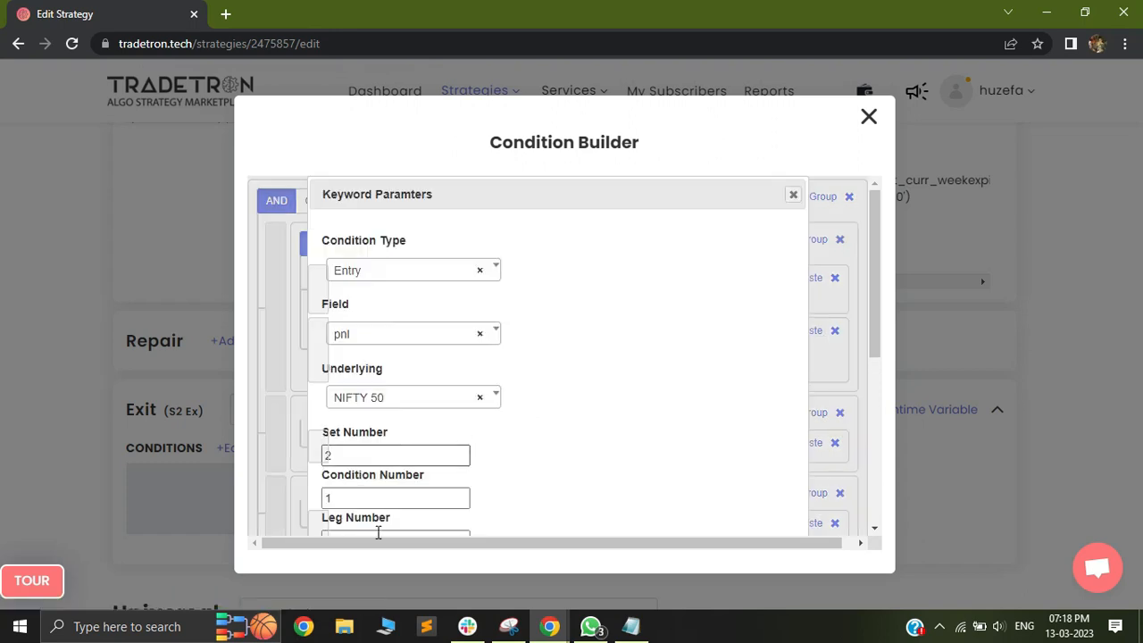
Set the copied Traded Instrument's leg number to 2
scroll(378, 528, down, 3)
click(392, 286)
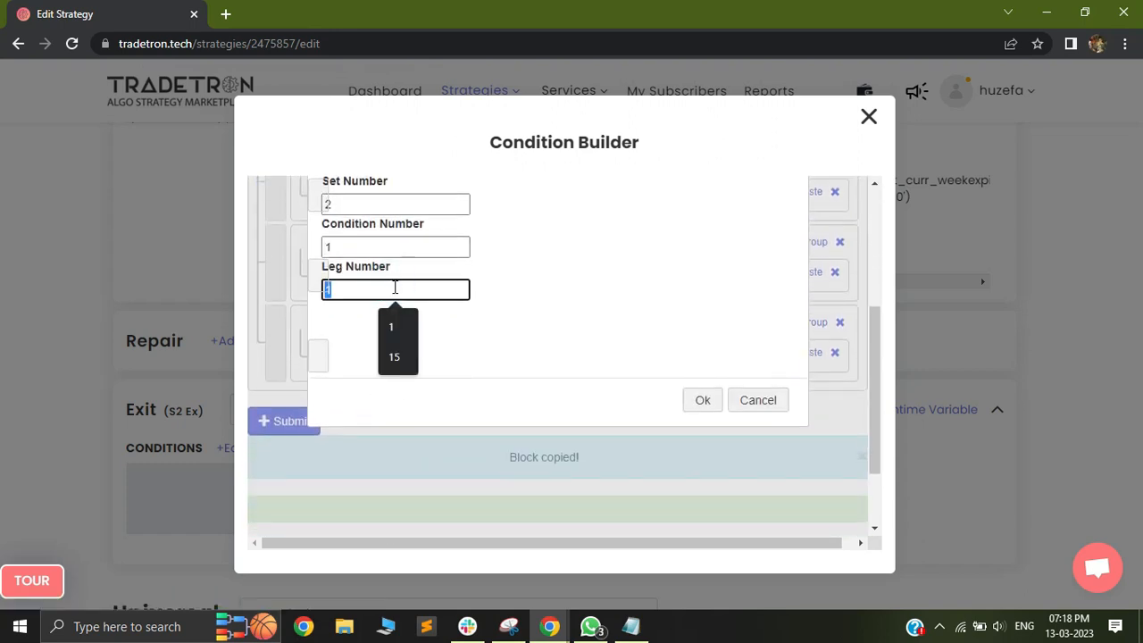
key(BackSpace)
text(2)
click(702, 407)
Complete the second row's profit condition with a > comparison to Number 500
click(386, 334)
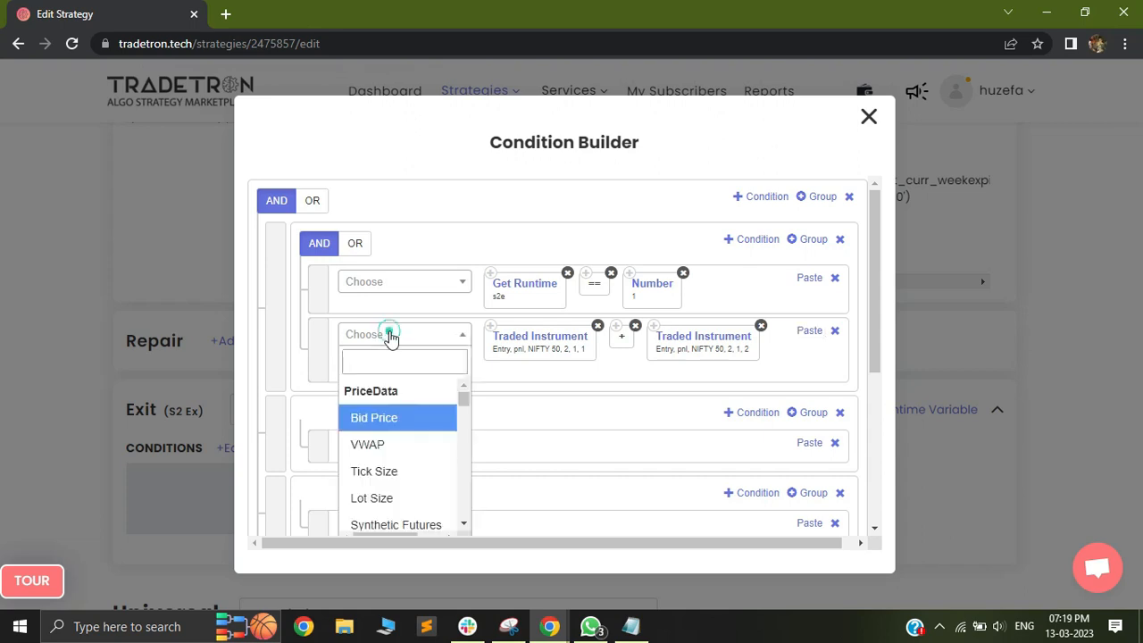
text(>)
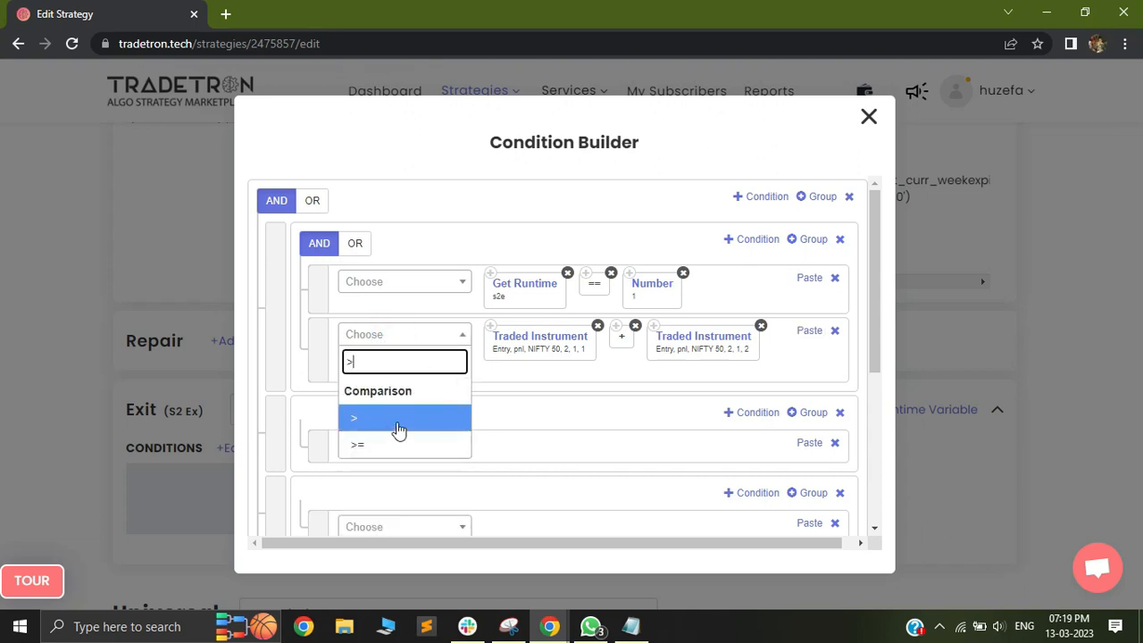
click(397, 421)
click(415, 349)
text(nu,)
key(BackSpace)
text(b)
key(BackSpace)
text(m)
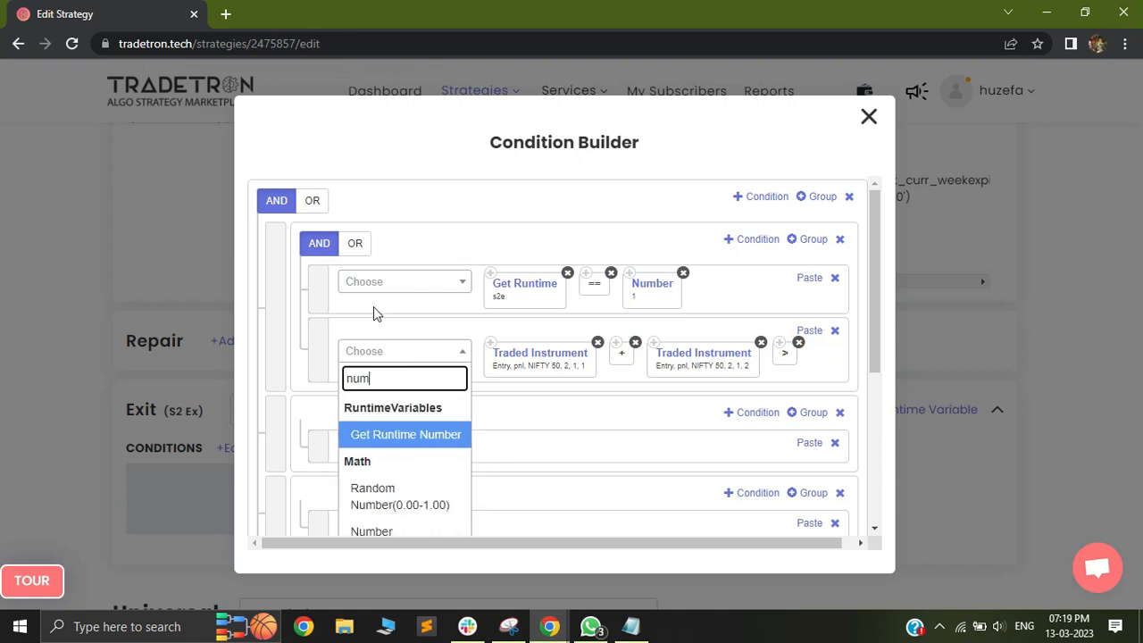
scroll(382, 489, down, 1)
click(396, 448)
text(5)
click(438, 278)
text(00)
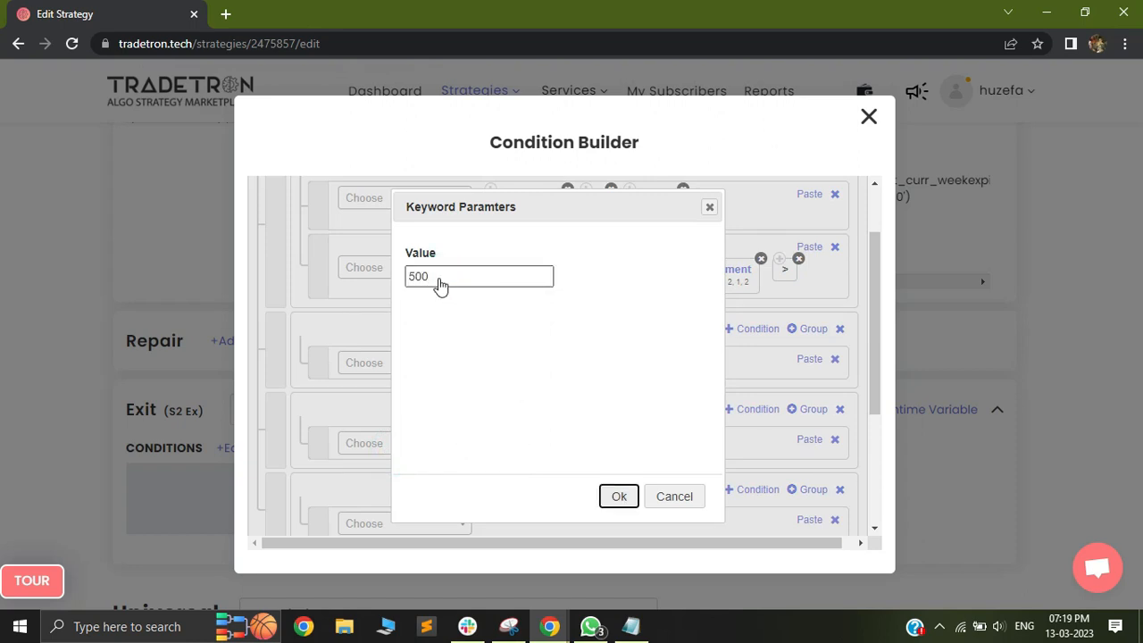
key(Return)
scroll(670, 295, up, 1)
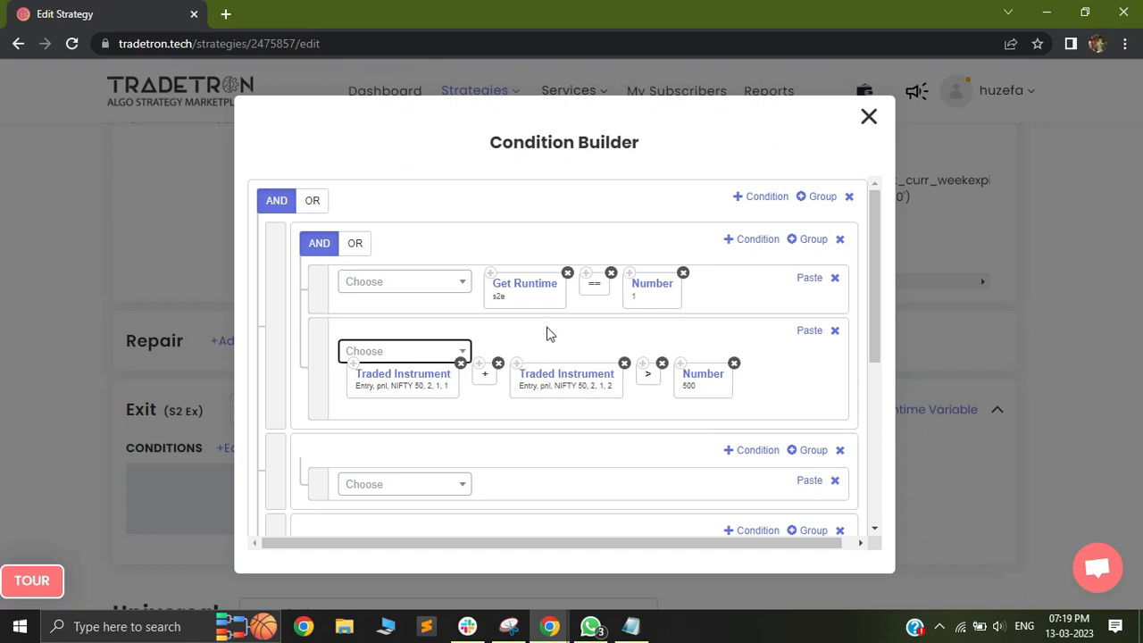
Join the four top-level condition groups with OR and submit the exit condition
click(313, 202)
scroll(485, 393, down, 2)
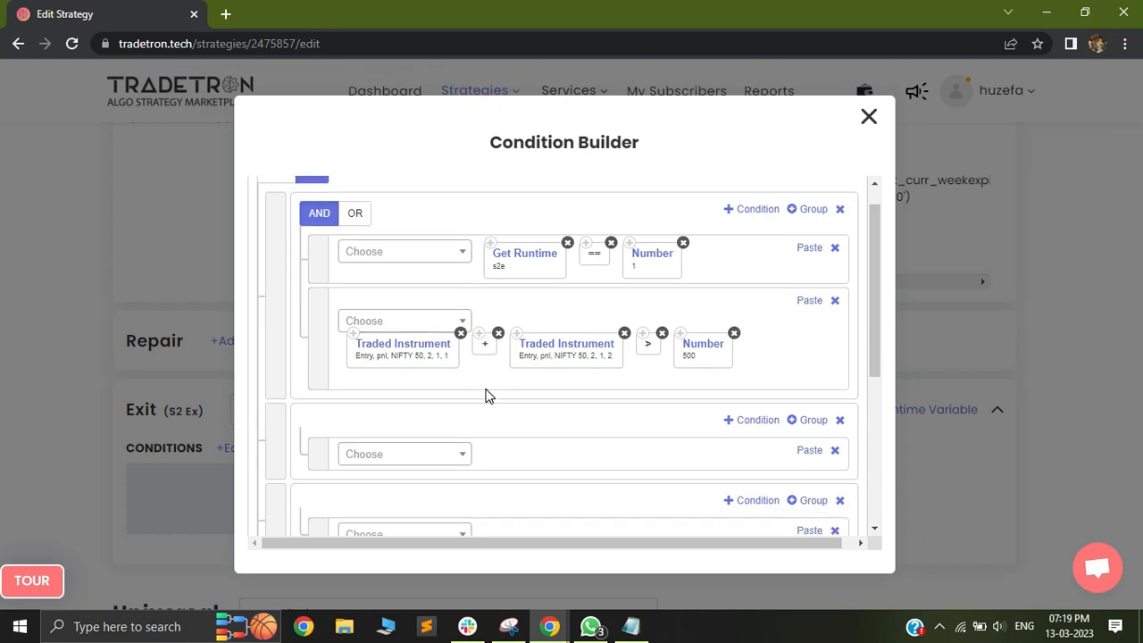
scroll(535, 345, up, 2)
scroll(373, 482, down, 2)
scroll(374, 482, down, 1)
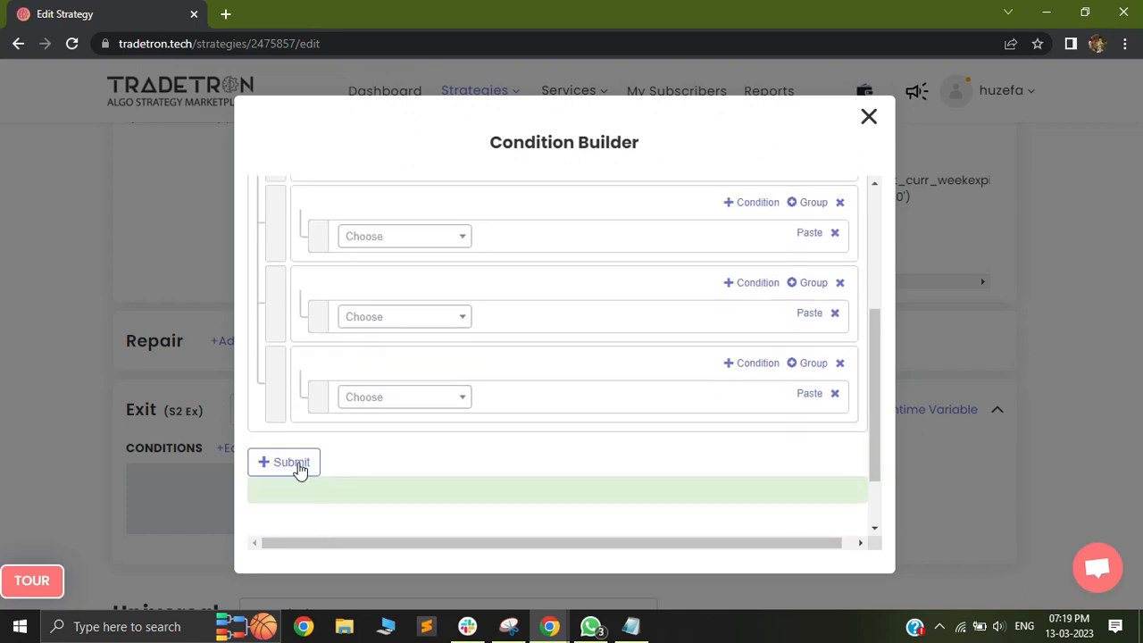
click(298, 468)
Check combination 1 in the Notepad note again, return to Tradetron and close the Condition Builder
click(631, 626)
drag(123, 350, 243, 350)
click(971, 55)
scroll(339, 449, down, 1)
click(870, 117)
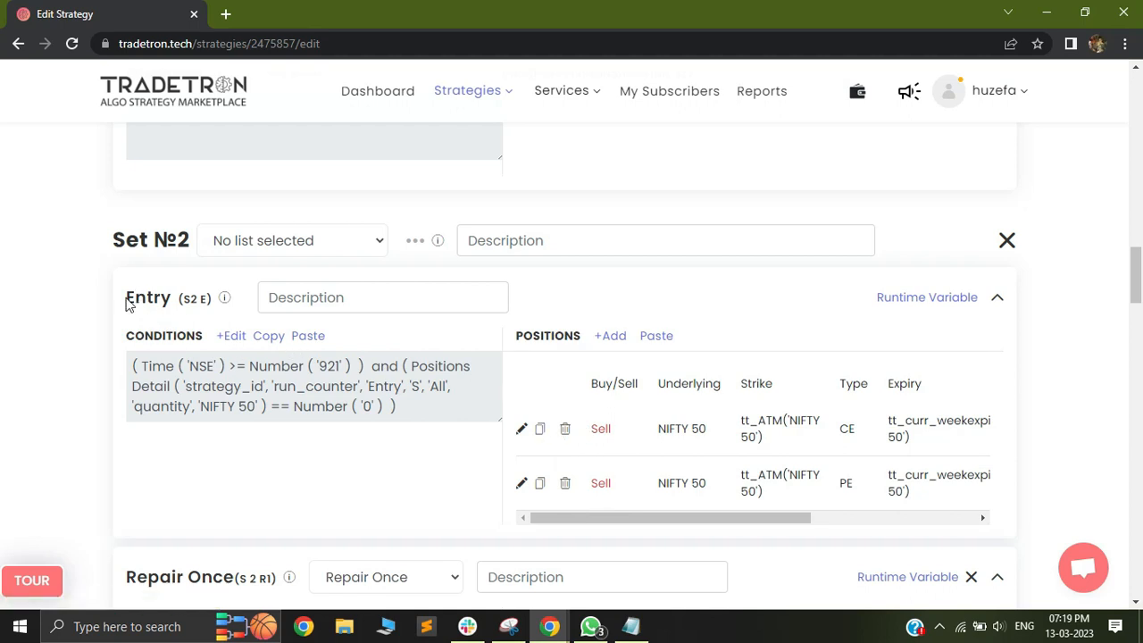
Open the runtime variables of Set 2's Entry and name a new variable s2e
drag(126, 304, 170, 302)
drag(525, 338, 649, 351)
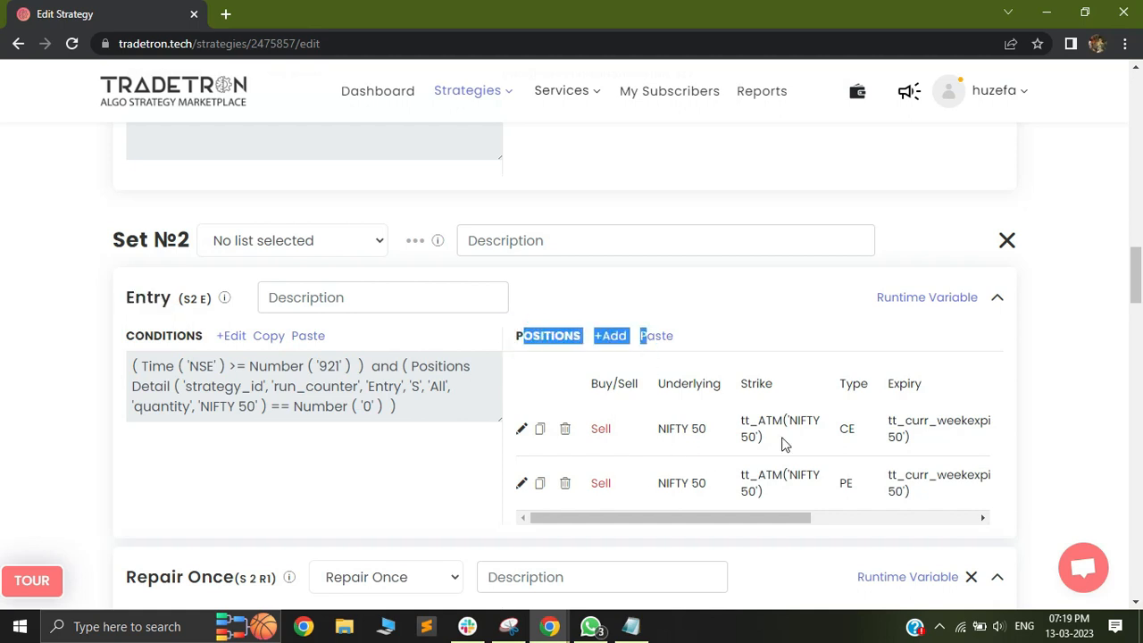
click(925, 299)
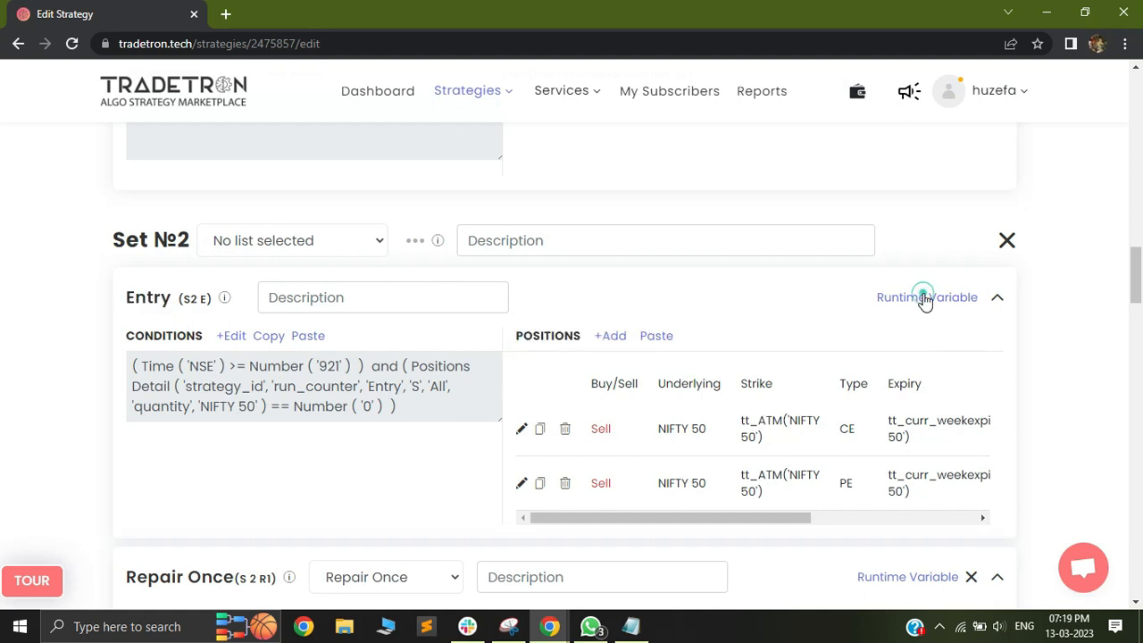
click(257, 319)
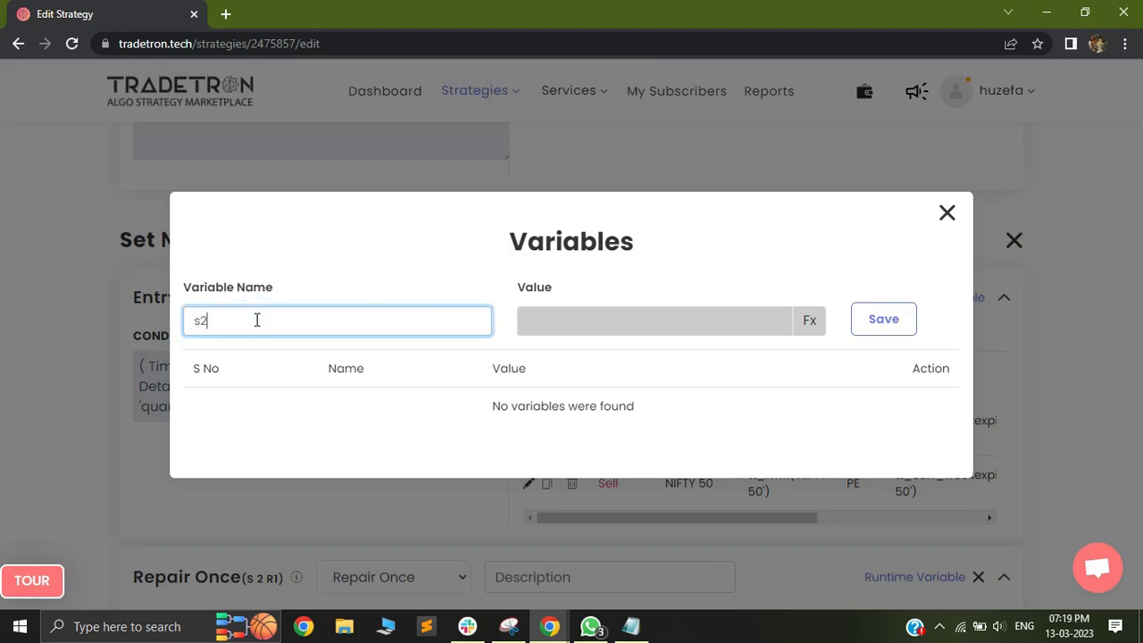
Set the s2e variable's value to the formula Number 1, save it and close the variables dialog
click(799, 315)
click(332, 227)
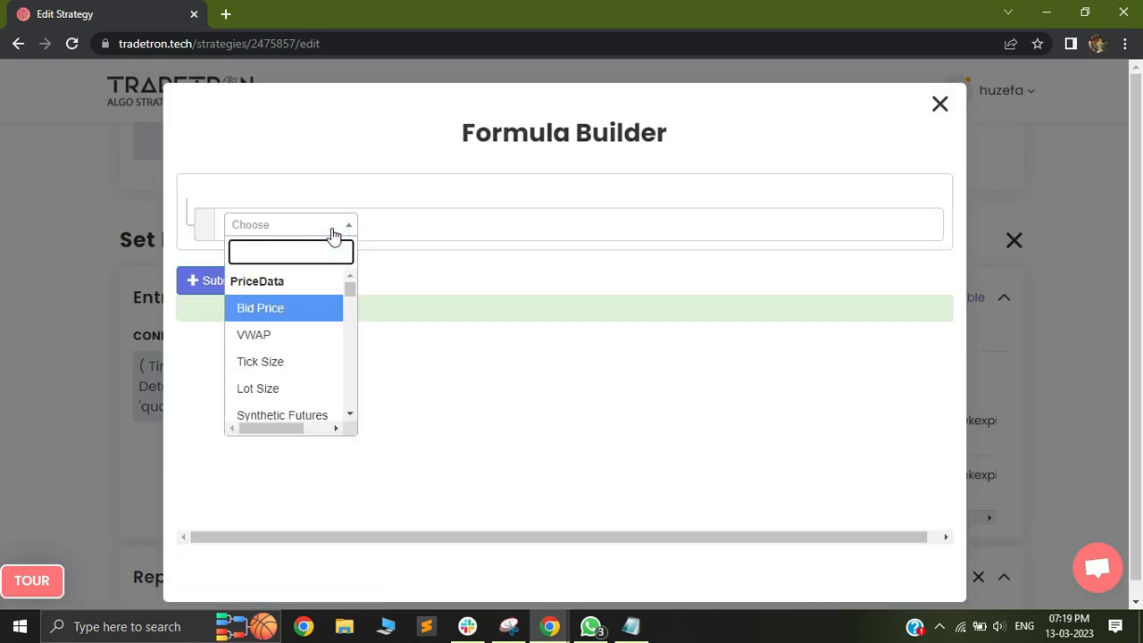
text(num)
click(273, 408)
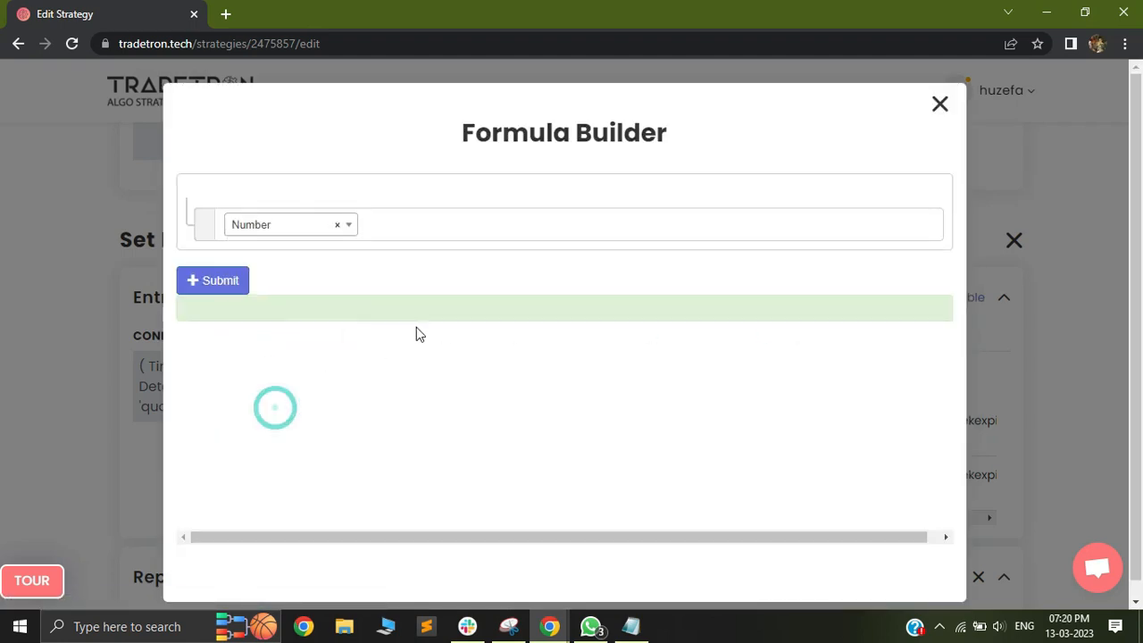
click(450, 269)
key(BackSpace)
text(1)
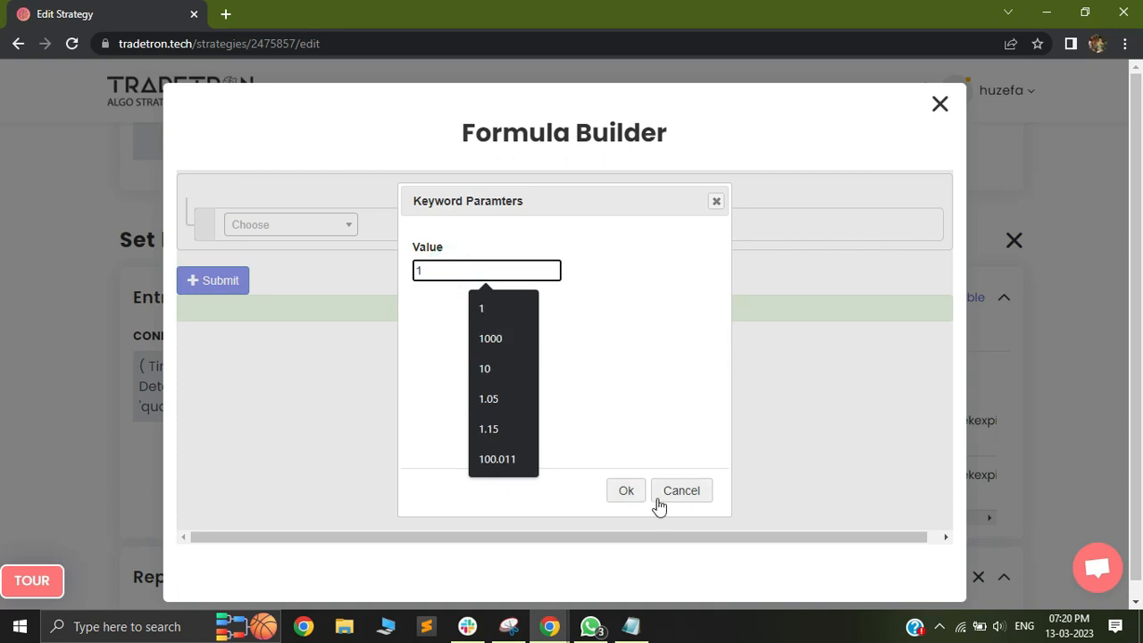
click(625, 490)
click(197, 296)
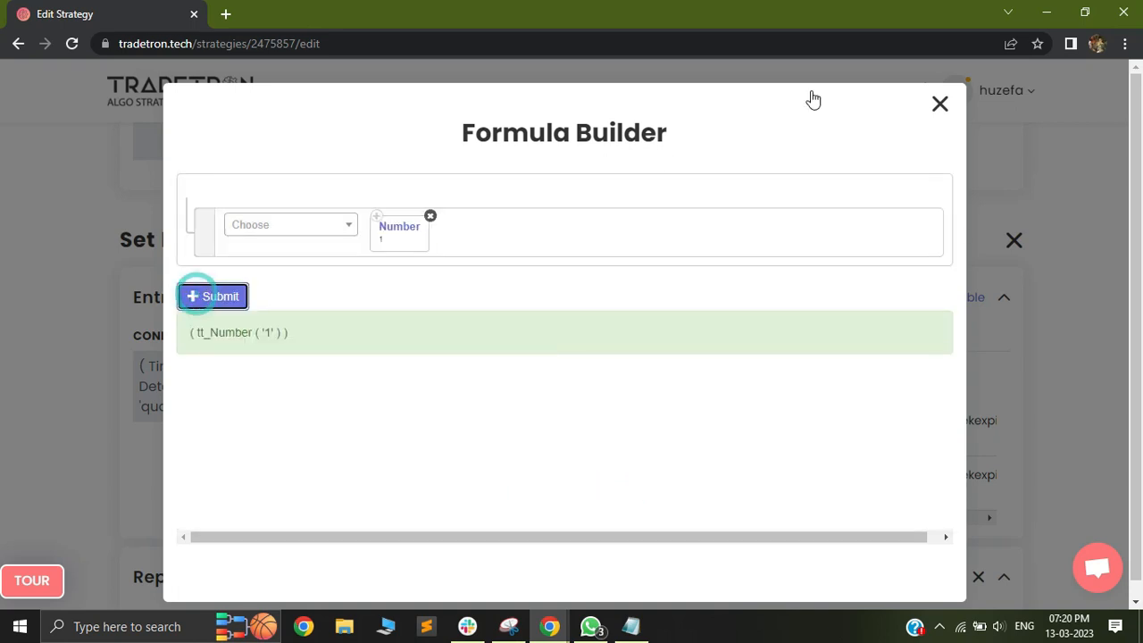
click(939, 106)
click(884, 314)
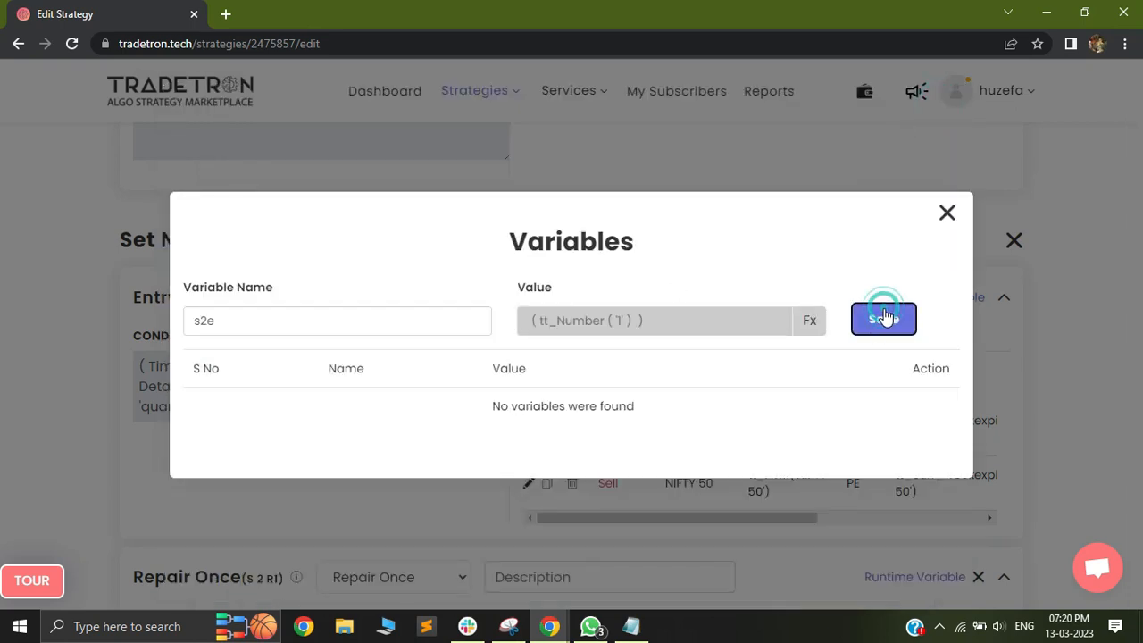
click(947, 215)
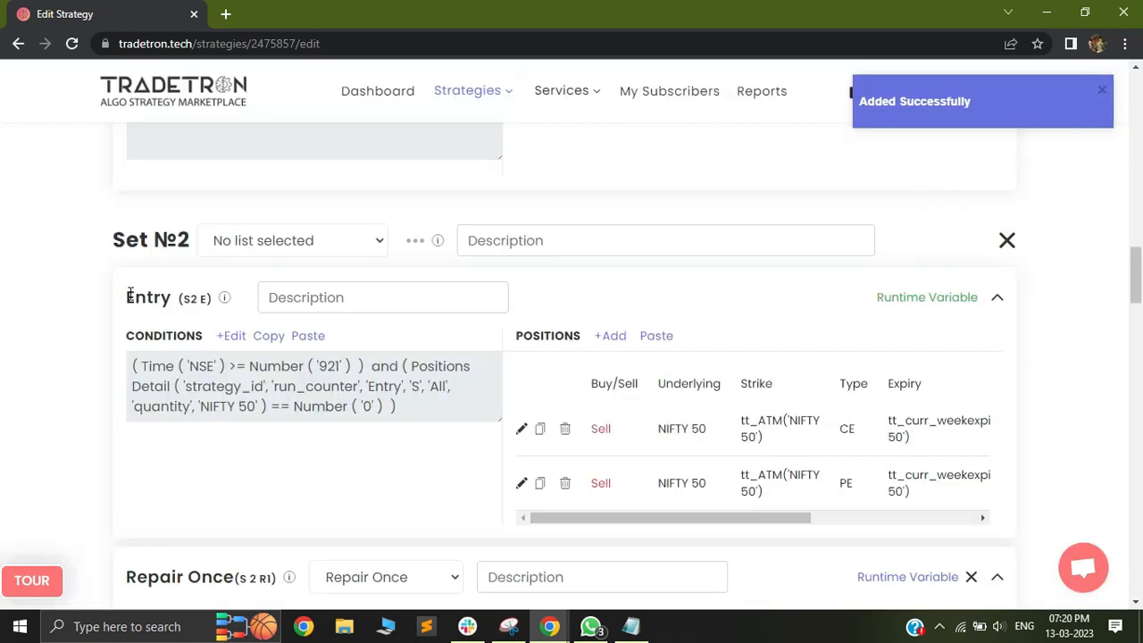
Review Set 2's Entry and Repair Once blocks, check combination 2 (entry + rep 1) in the Notepad note and return to Tradetron
drag(129, 296, 197, 298)
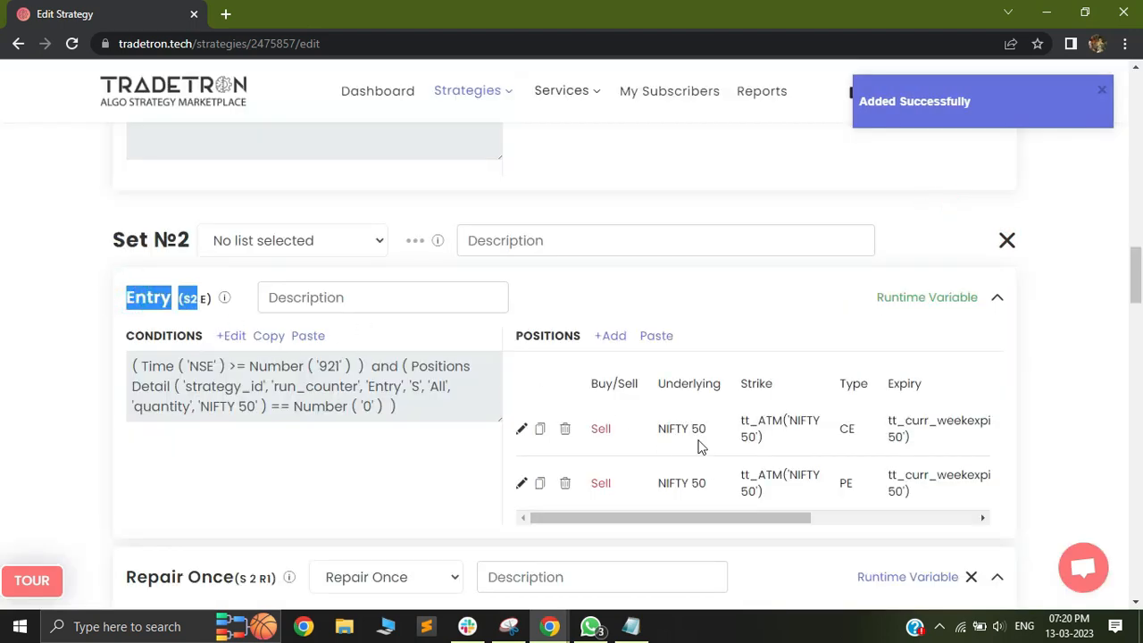
scroll(572, 413, down, 1)
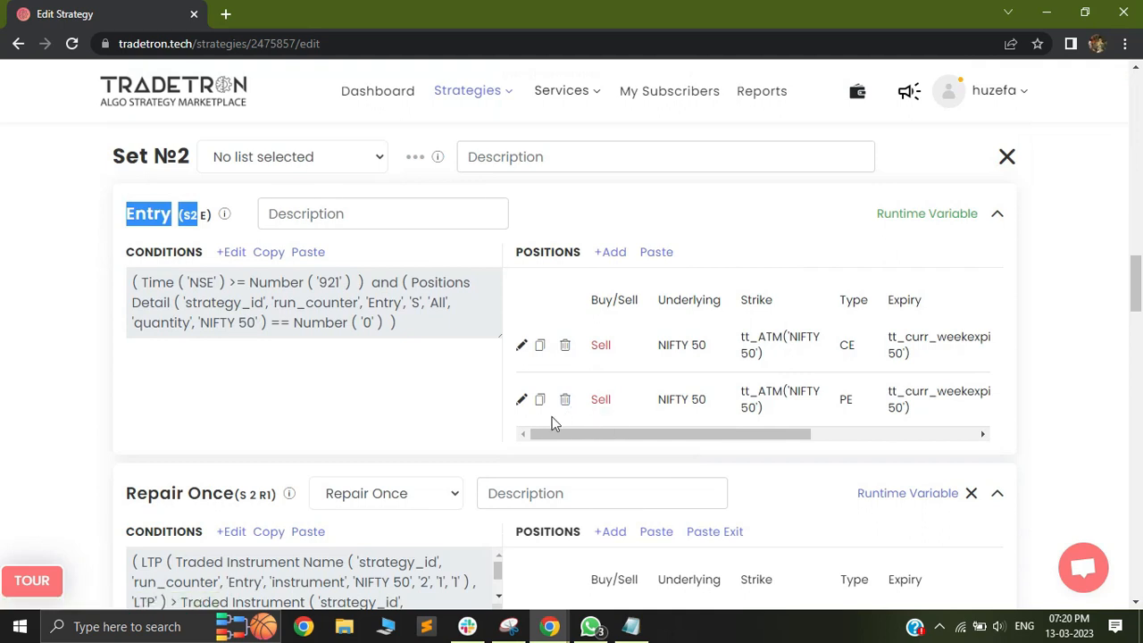
scroll(536, 414, up, 1)
scroll(473, 397, down, 2)
drag(1140, 293, 1139, 340)
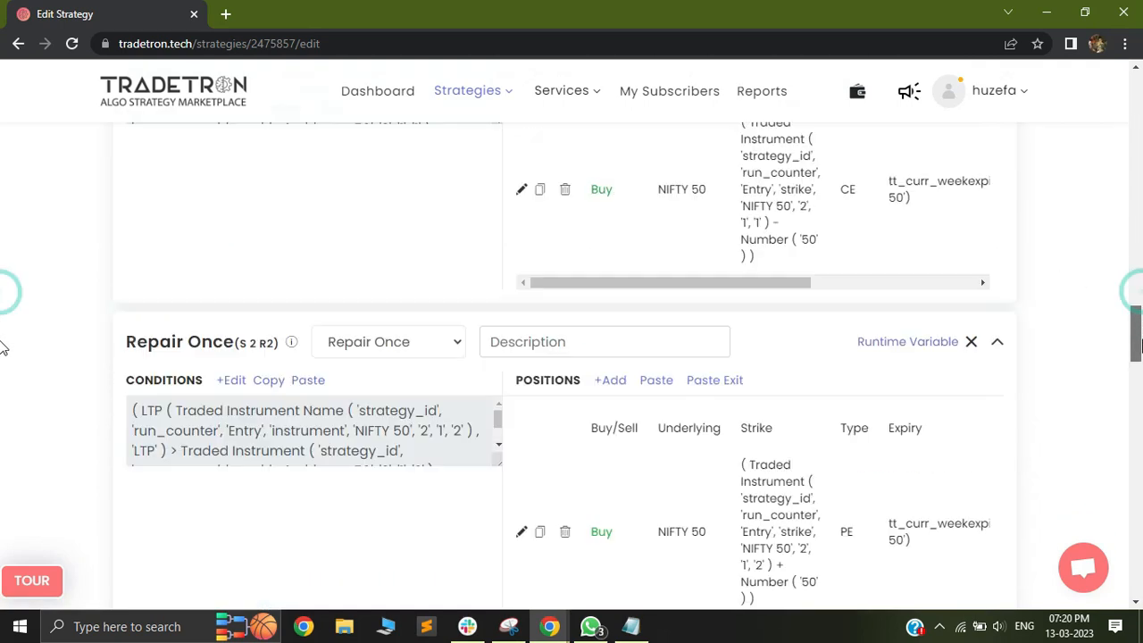
scroll(4, 353, down, 3)
click(631, 626)
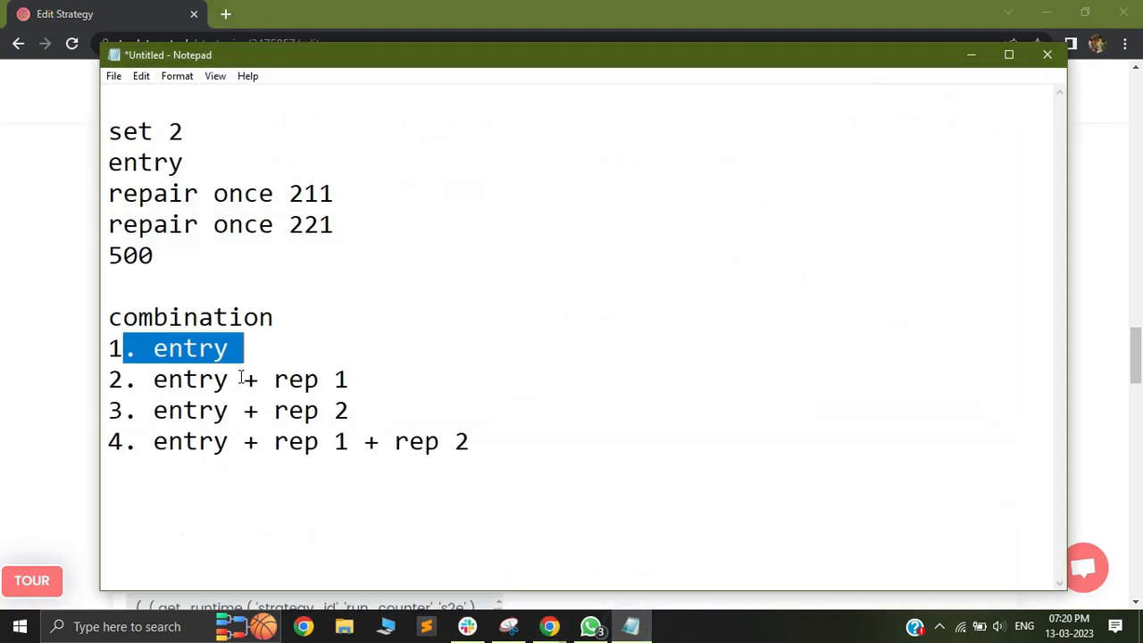
drag(140, 384, 328, 387)
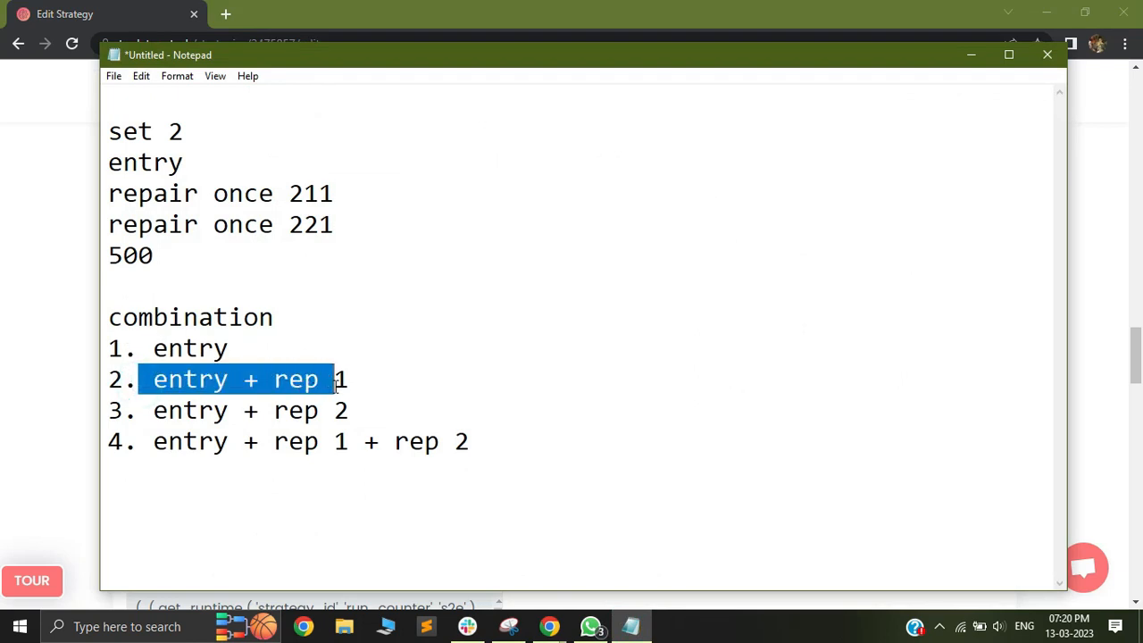
click(971, 55)
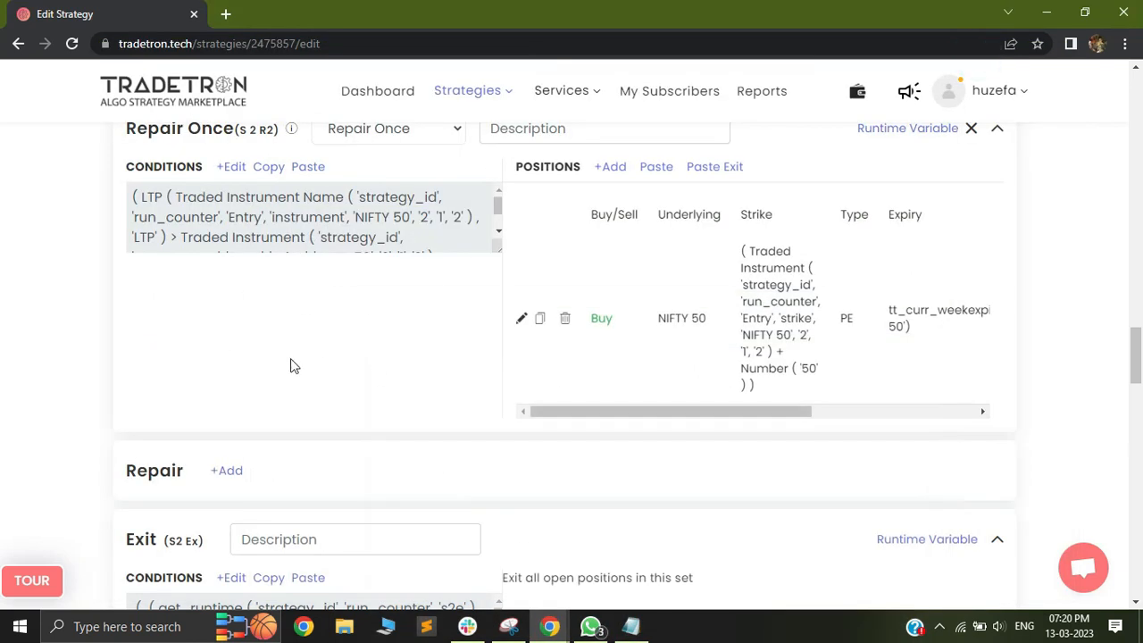
Open Set 2's exit condition for editing and add a second condition row to the second AND group
scroll(271, 520, down, 1)
click(231, 493)
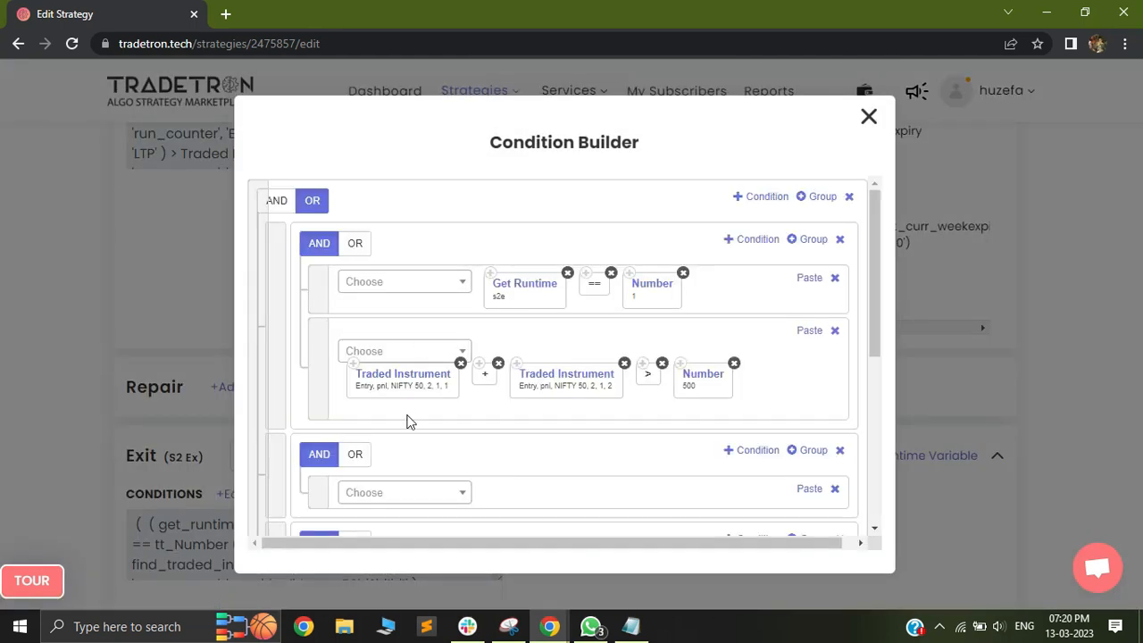
click(749, 451)
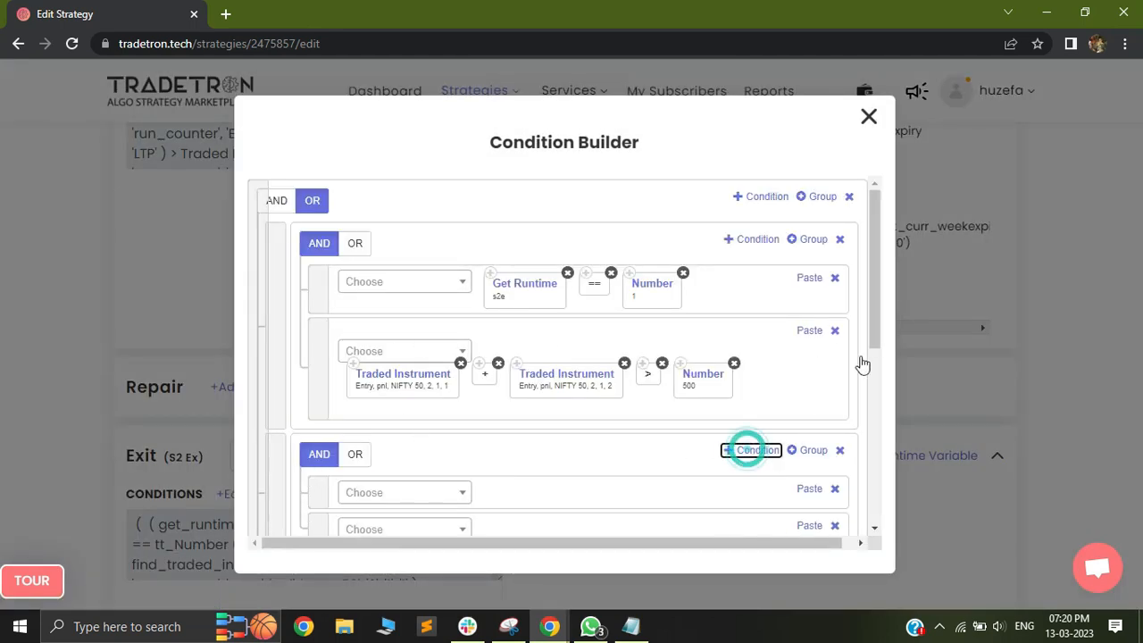
Insert a Get Runtime keyword with the variable name s2r1 in the first row of the second group
scroll(870, 330, down, 1)
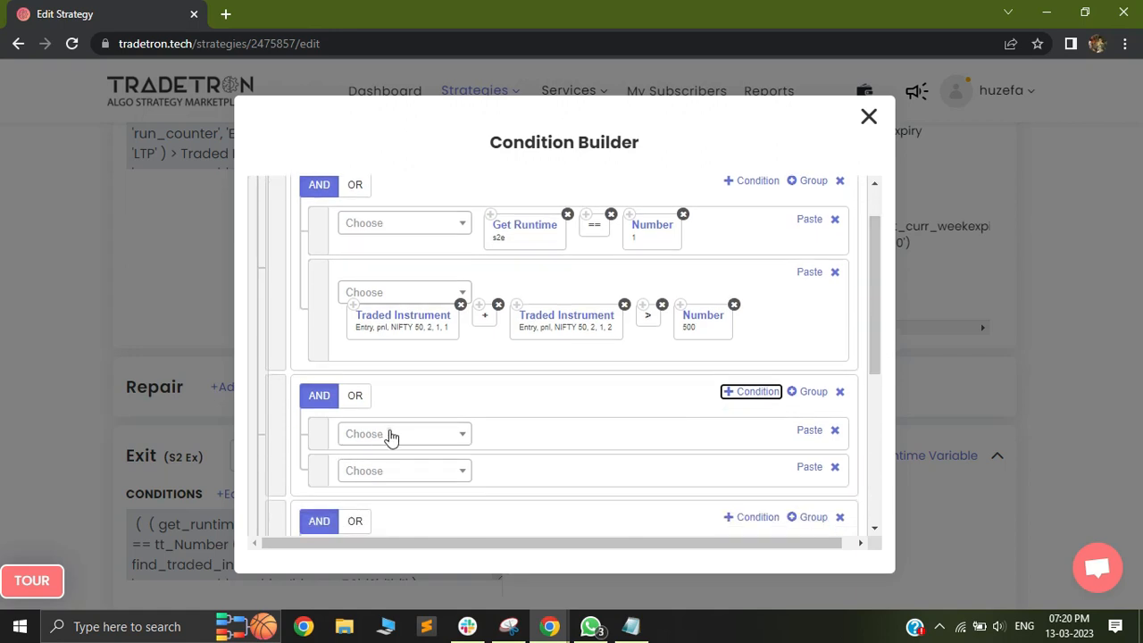
click(391, 435)
text(get)
click(427, 325)
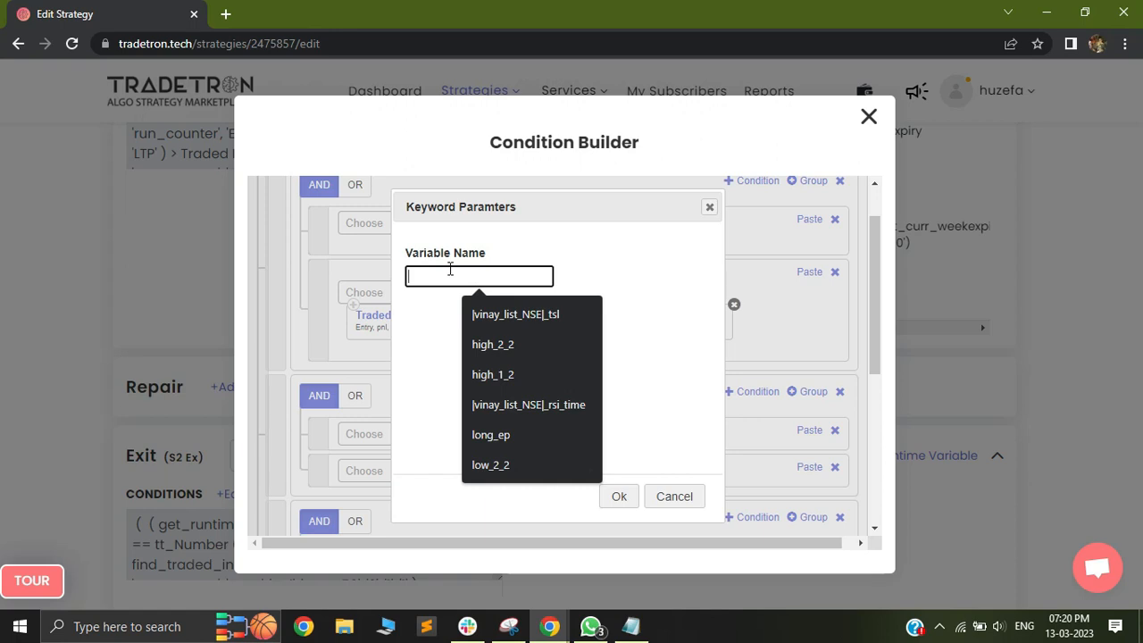
text(s2r1)
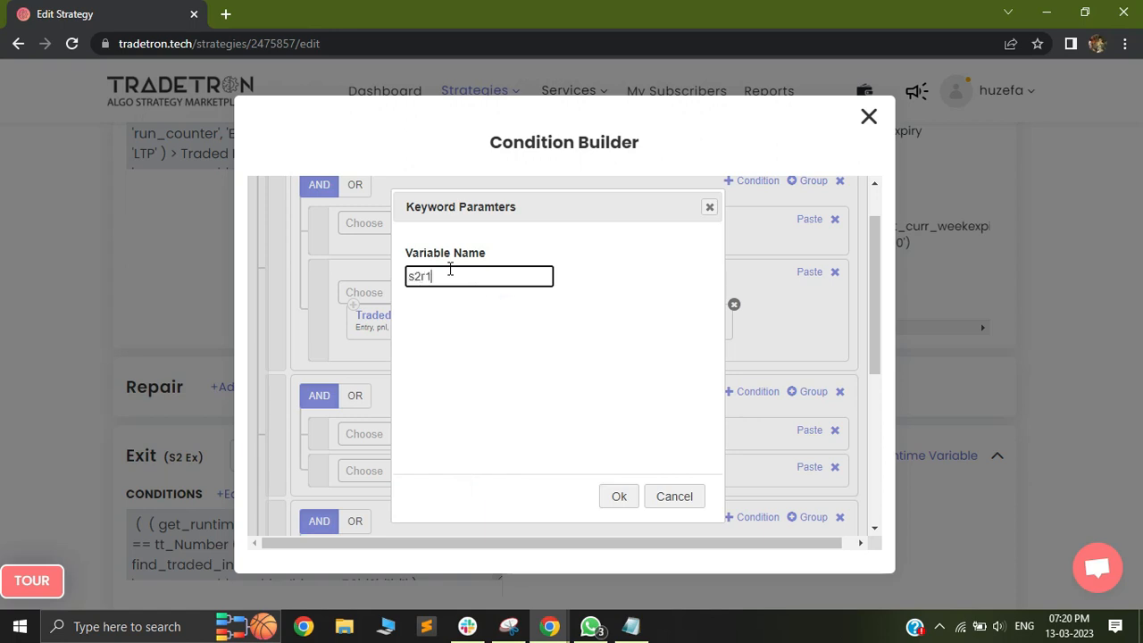
click(615, 497)
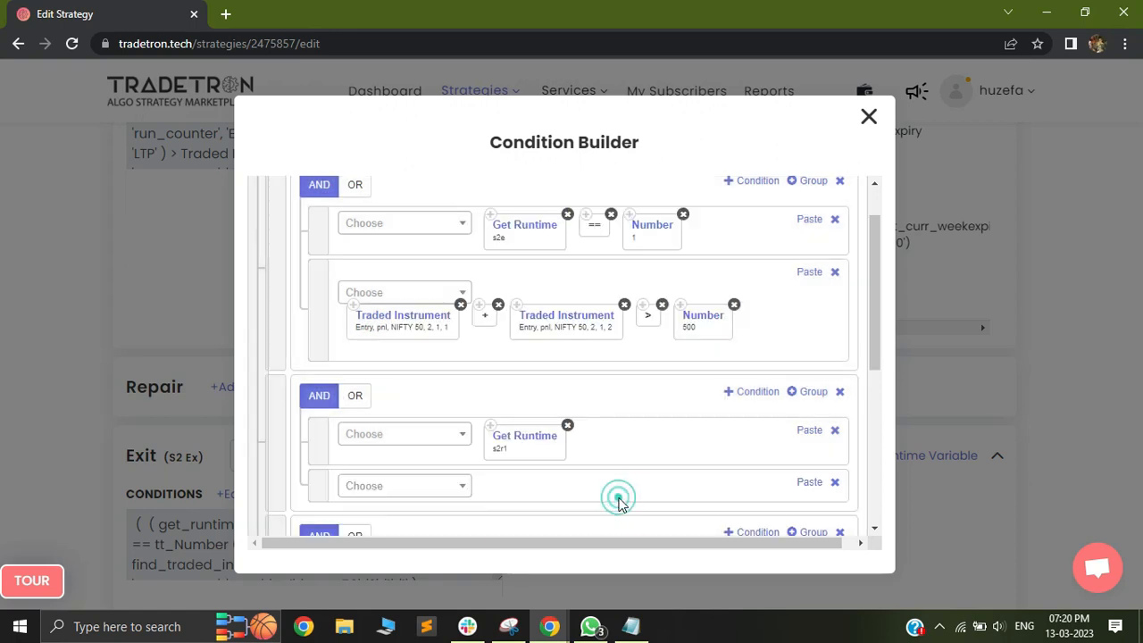
Complete the s2r1 row with == and Number 1, copied from the first group's s2e row
click(587, 216)
click(814, 435)
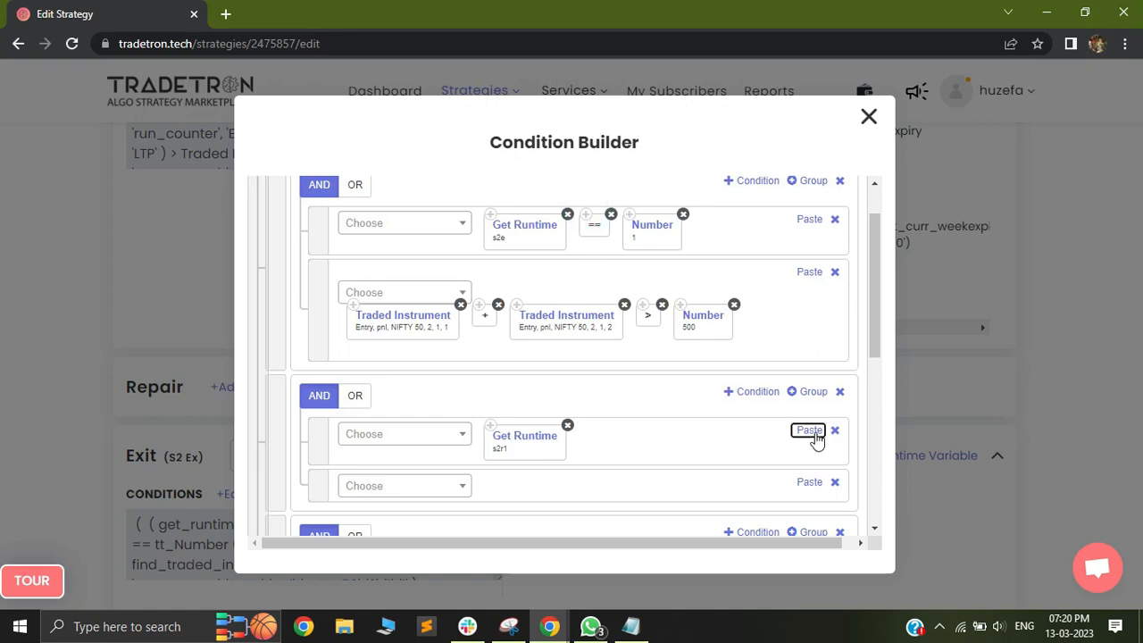
click(631, 216)
click(808, 435)
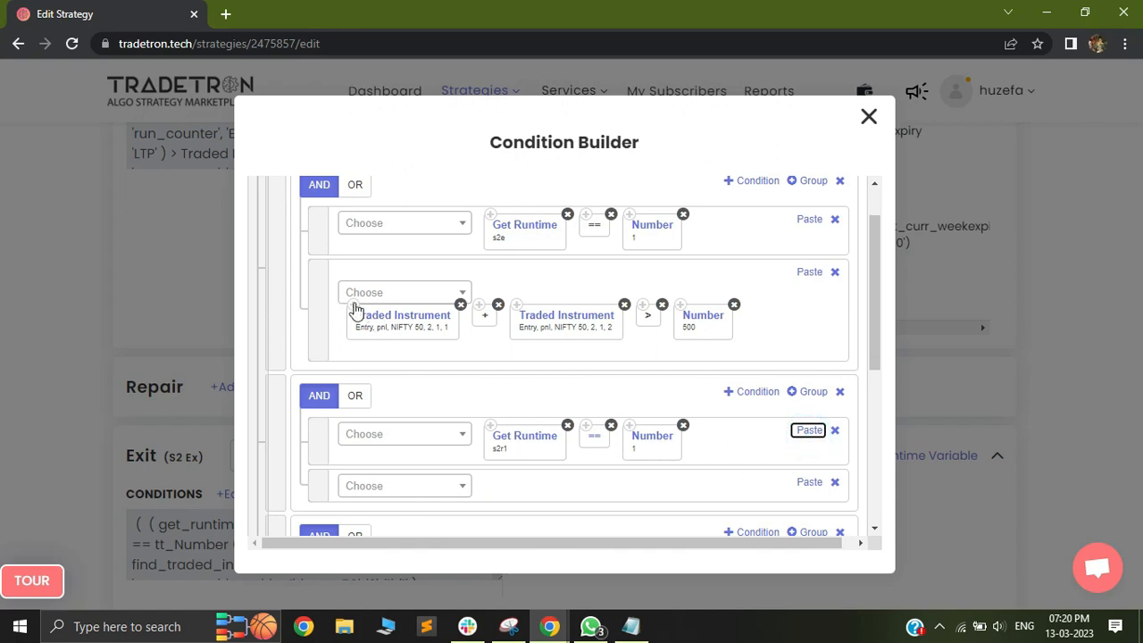
Copy the first group's Entry pnl Traded Instrument for leg 1 into the second group's empty row and append a + operator
click(353, 307)
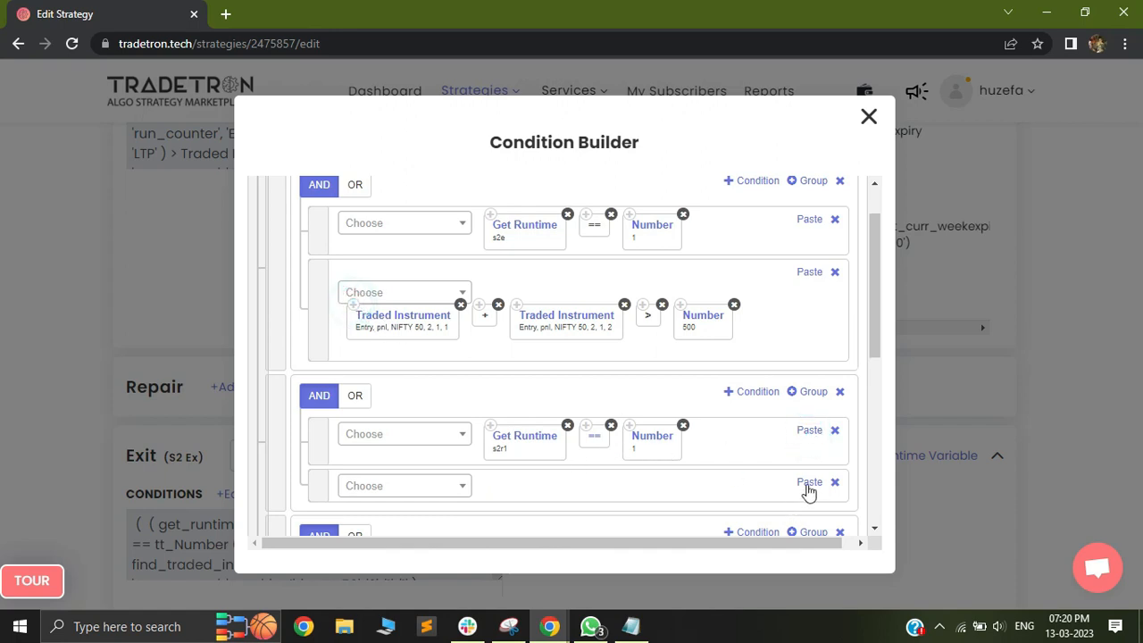
scroll(444, 495, down, 2)
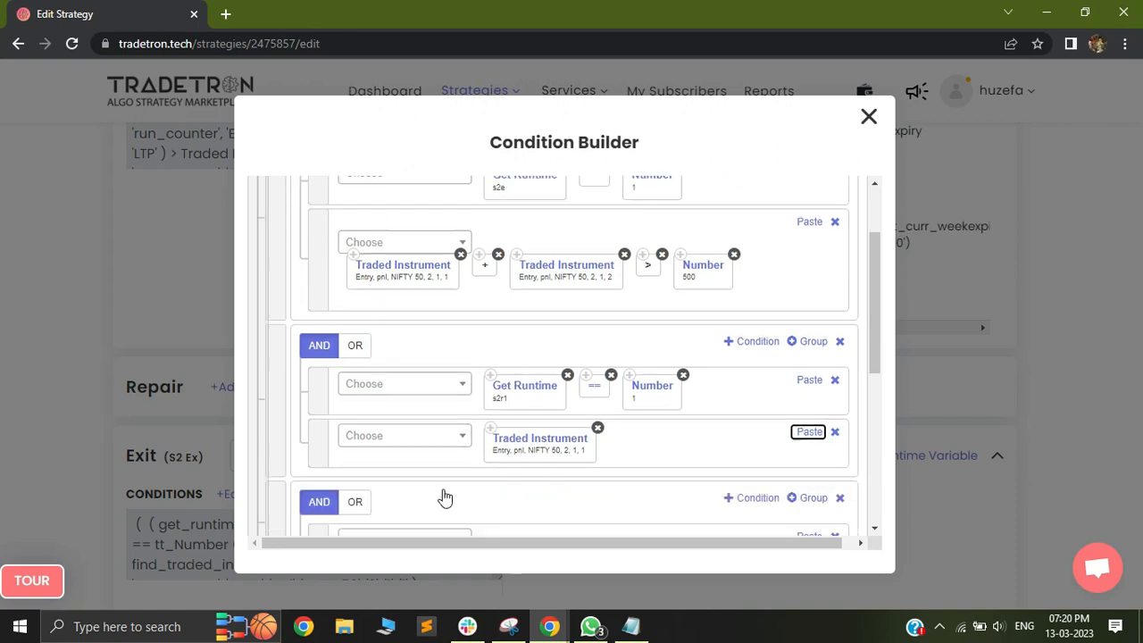
click(424, 318)
text(+)
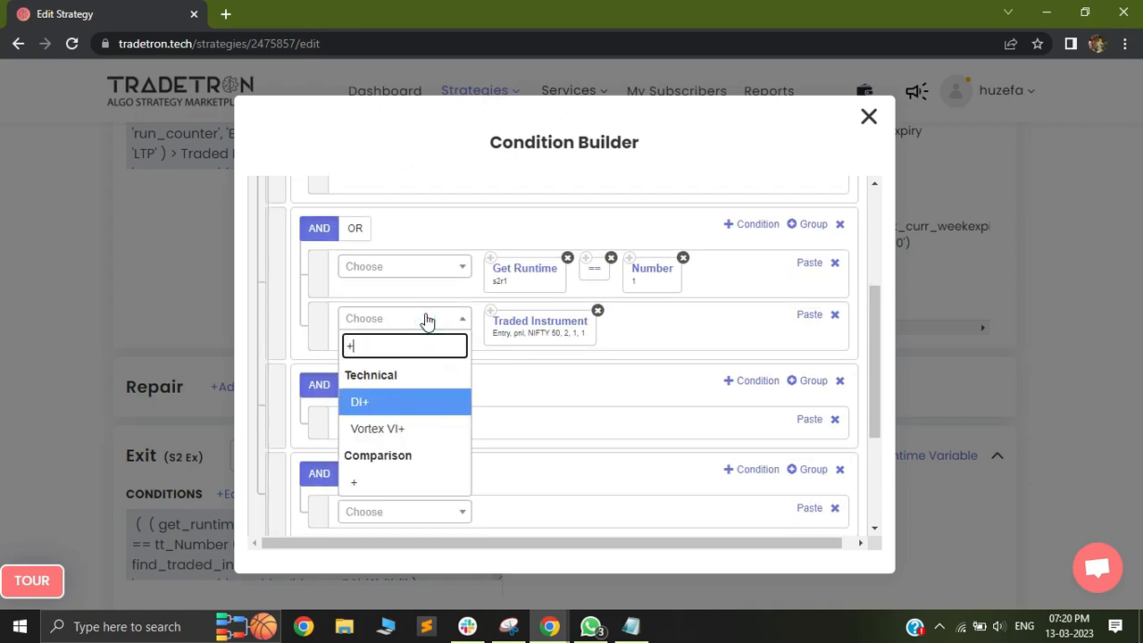
click(415, 486)
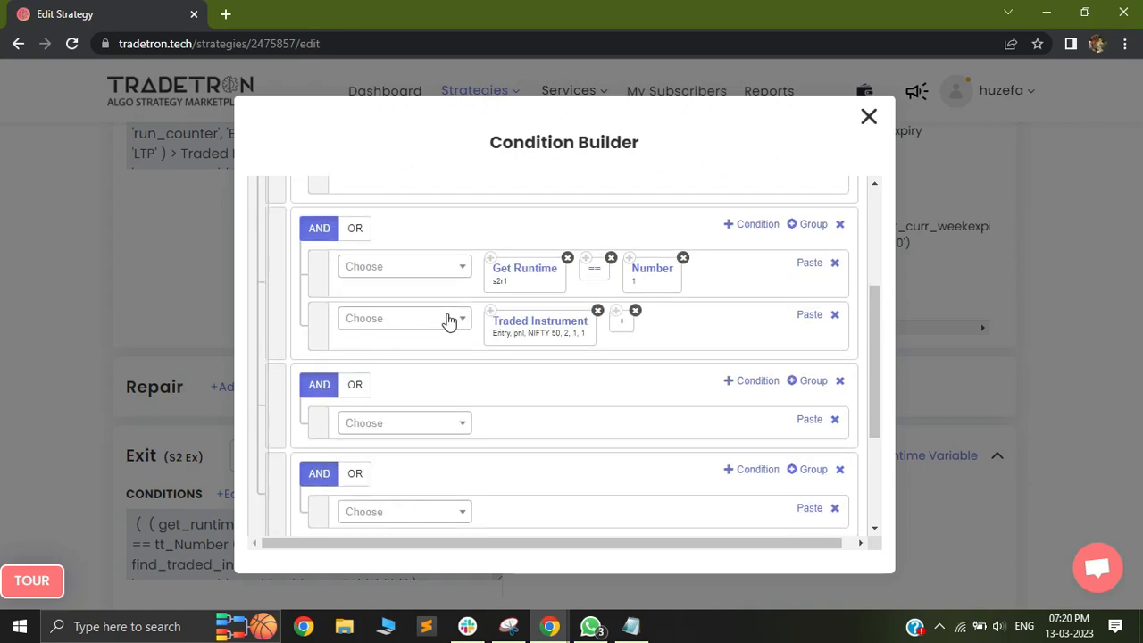
Copy the first group's Entry pnl Traded Instrument for leg 2 into the second group's sum and append another + operator
scroll(536, 313, down, 1)
scroll(646, 314, up, 1)
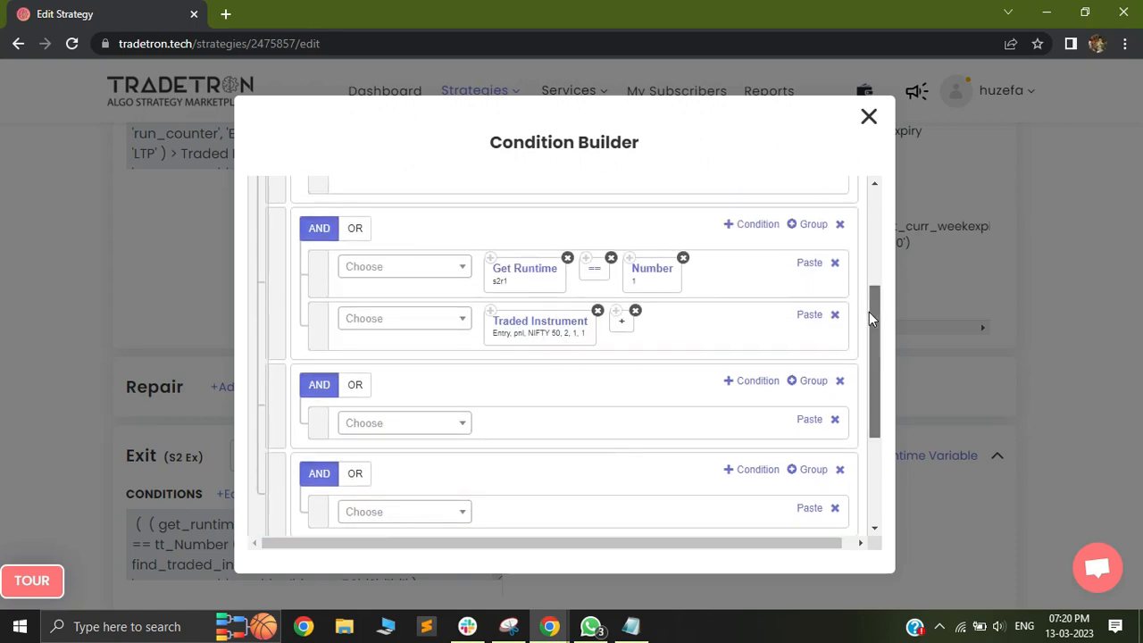
drag(869, 312, 866, 265)
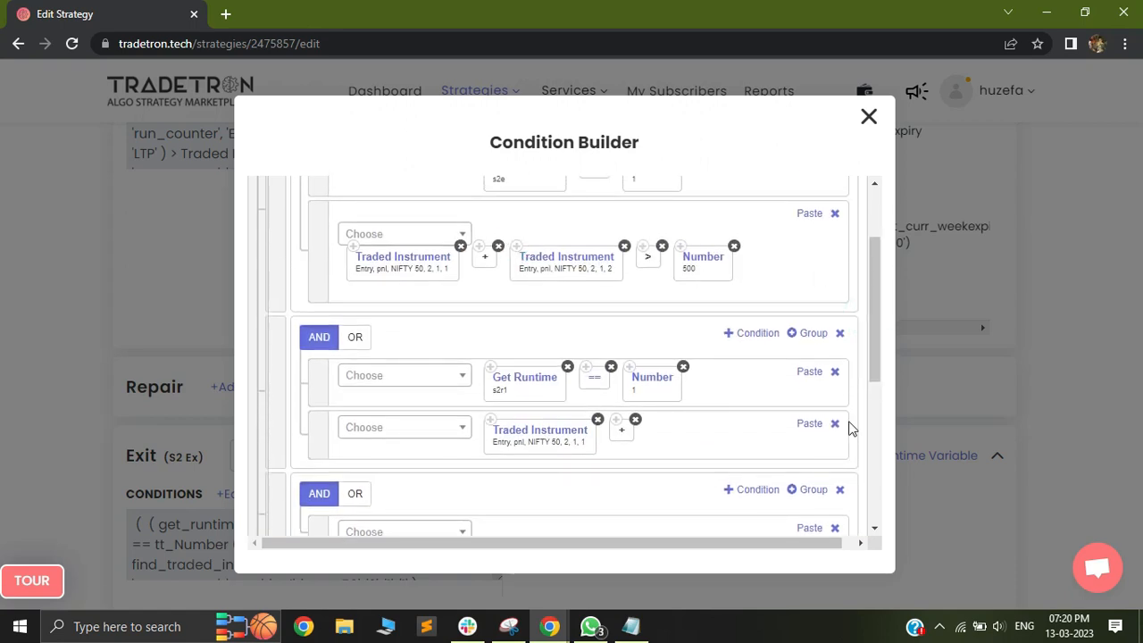
click(809, 425)
click(400, 427)
text(+)
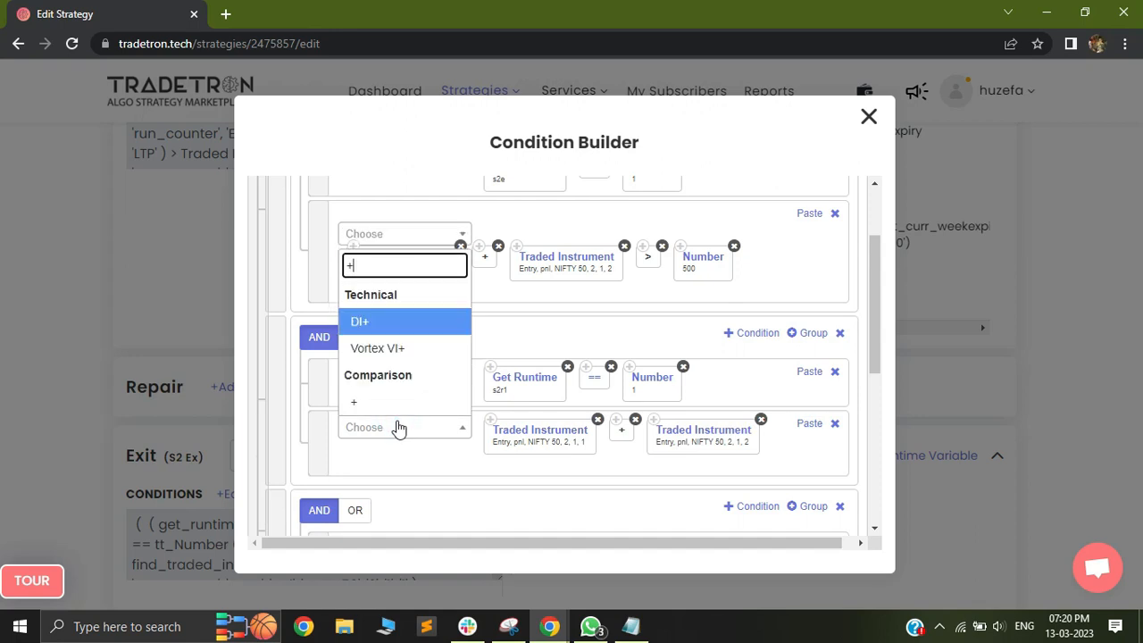
click(388, 402)
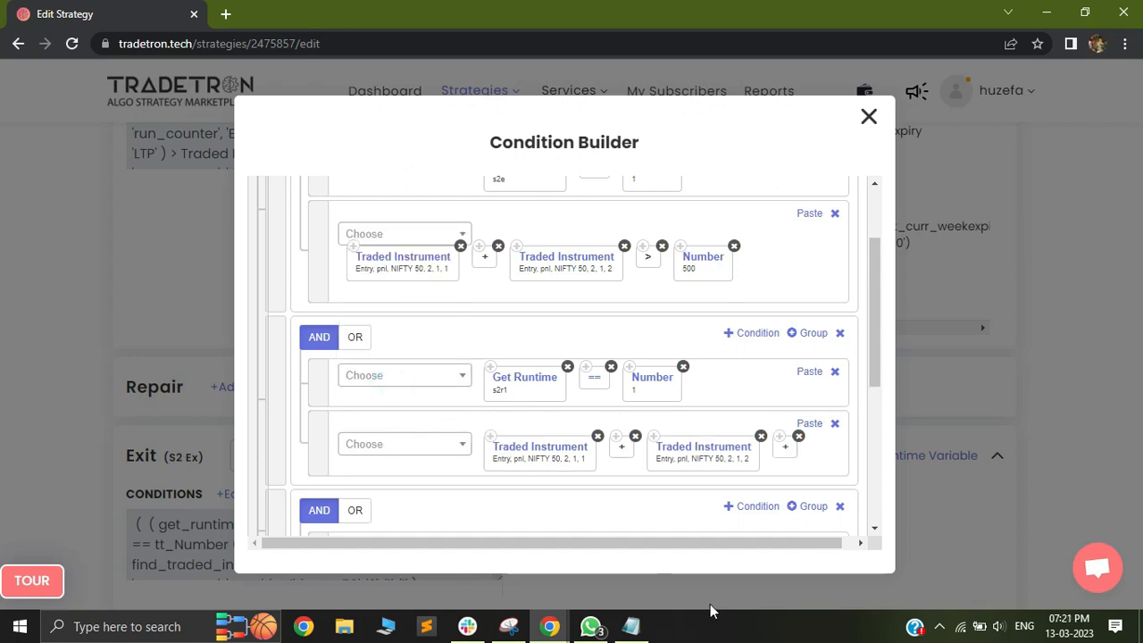
Check the repair once 211 line in the Notepad note and start a new Traded Instrument keyword in the second group's sum
click(630, 626)
click(259, 383)
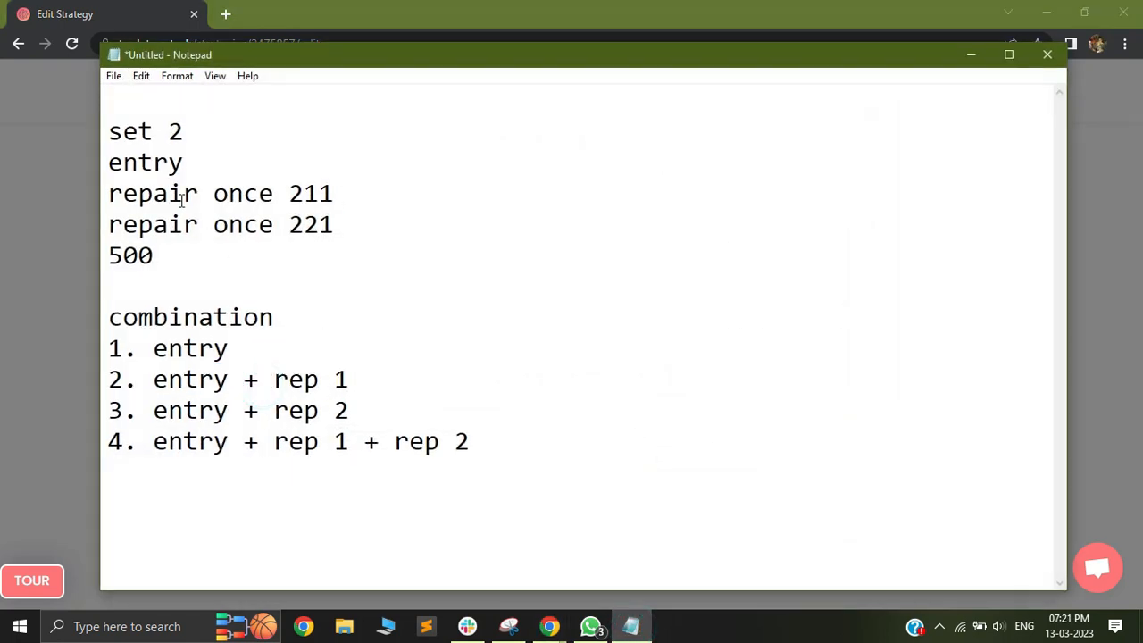
drag(168, 193, 347, 194)
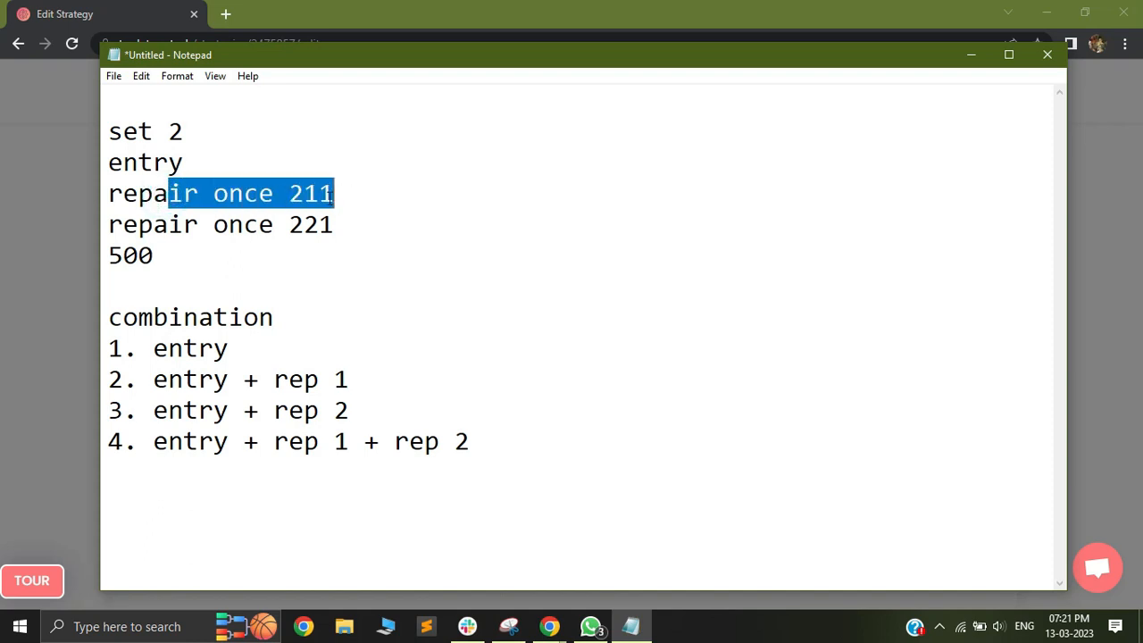
click(973, 54)
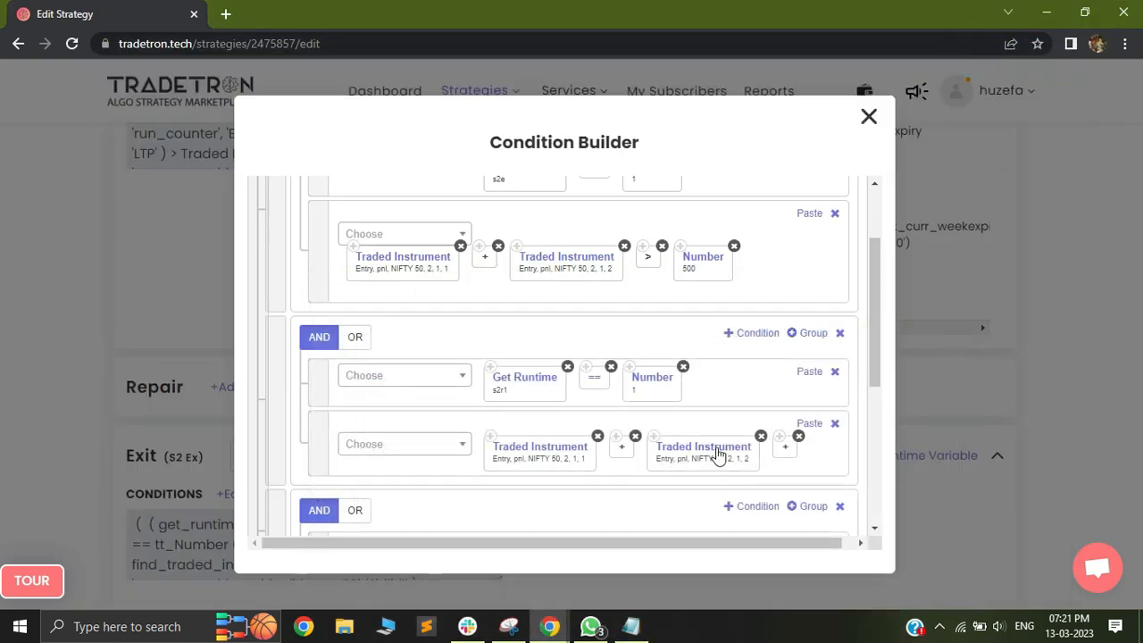
click(424, 444)
text(traded)
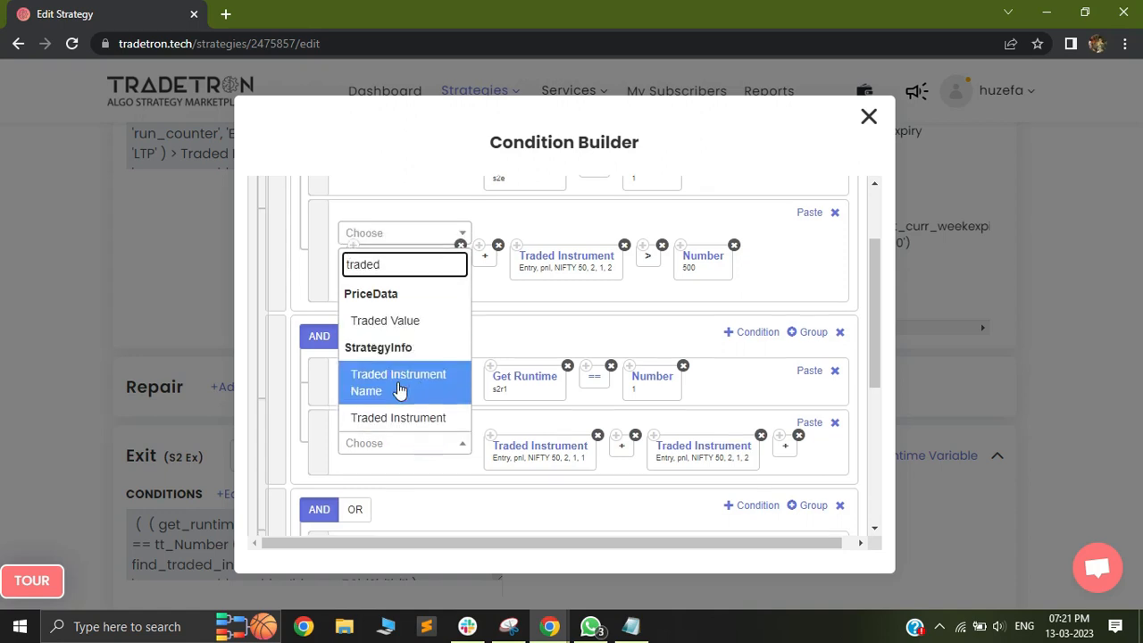
scroll(406, 357, down, 1)
click(375, 332)
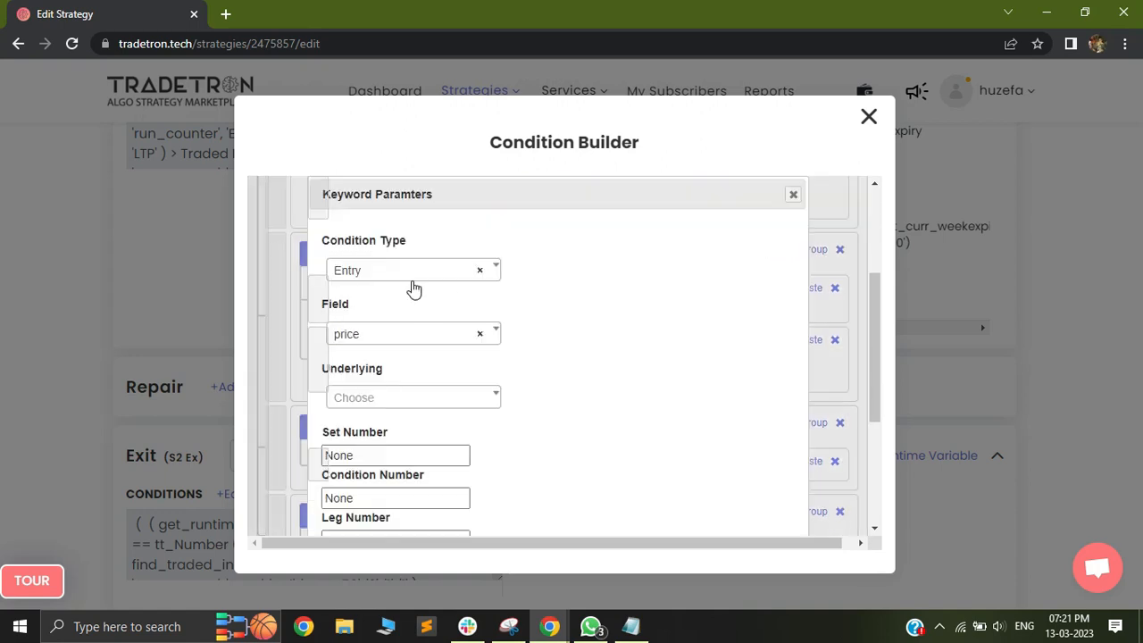
Set the Traded Instrument's condition type to Repair Once, its field to pnl and its underlying to NIFTY 50
click(397, 270)
click(369, 366)
click(379, 336)
click(362, 474)
click(397, 397)
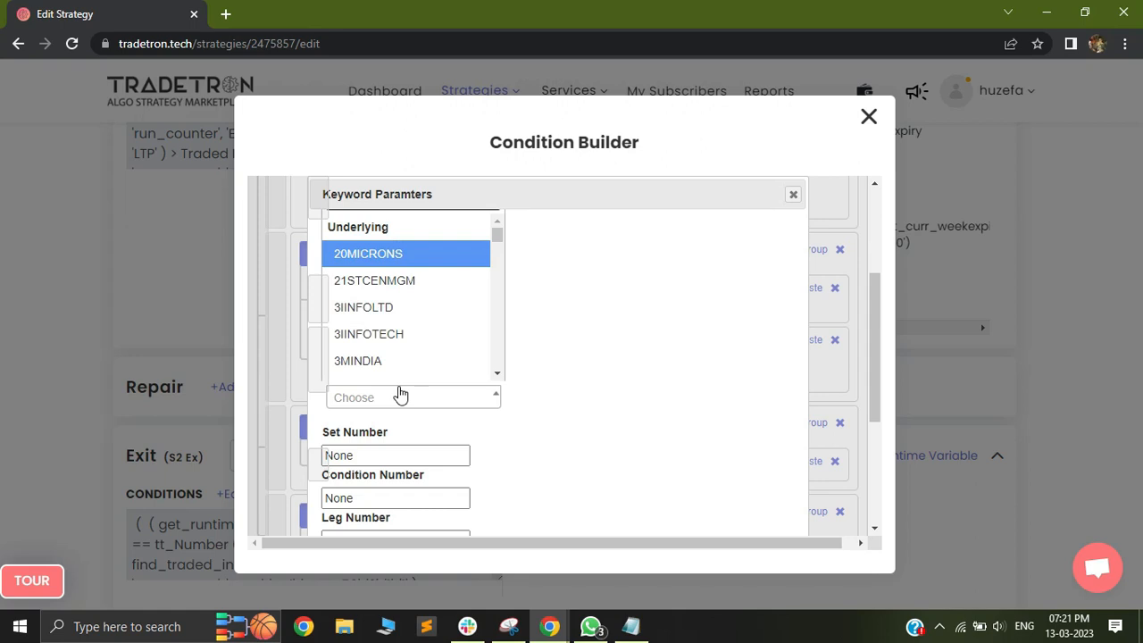
text(nifty)
key(Return)
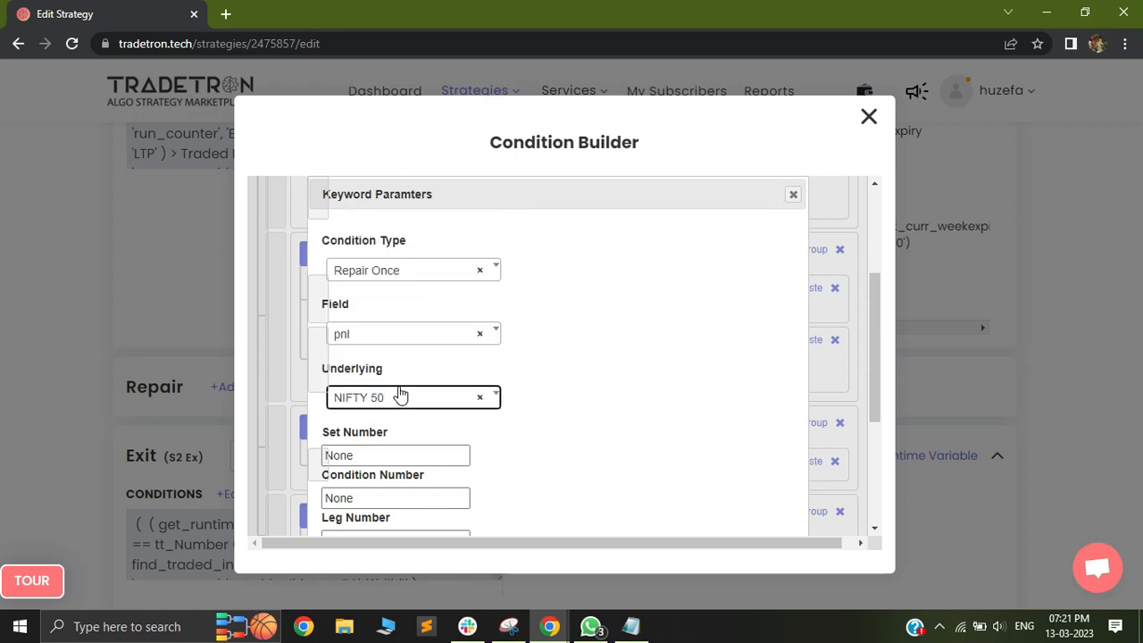
Enter set number 2, condition number 1 and leg number 1 for the Repair Once instrument and confirm the keyword
key(Tab)
text(2)
key(Tab)
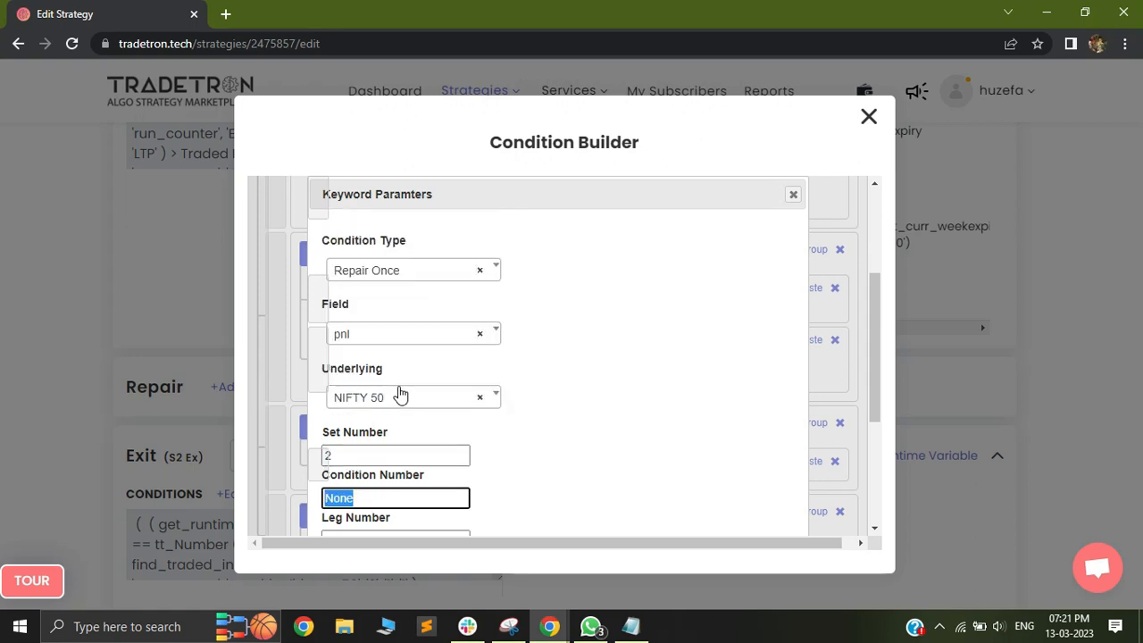
text(1)
key(Tab)
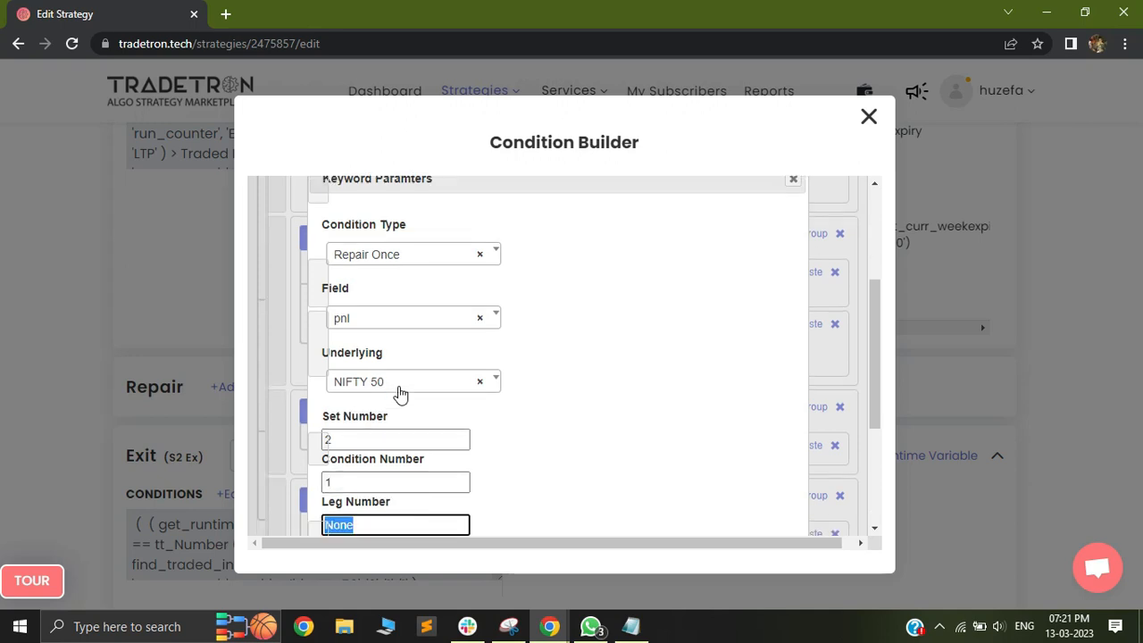
text(1)
key(Tab)
key(Return)
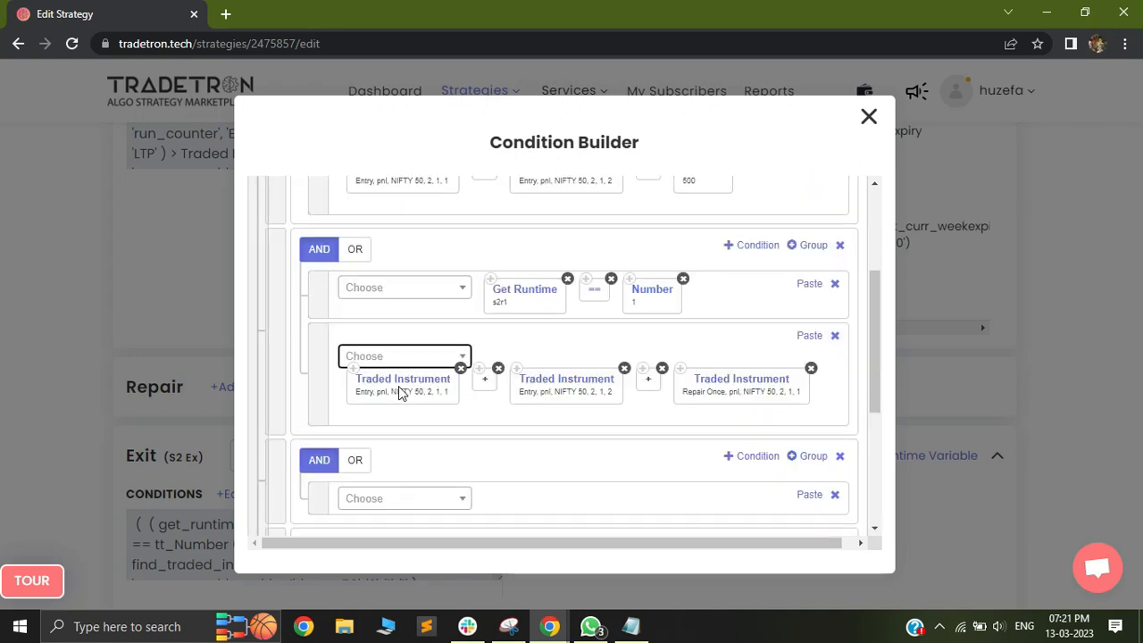
Complete the second group's pnl condition by appending a > operator and a Number keyword with value 500
click(411, 356)
text(>)
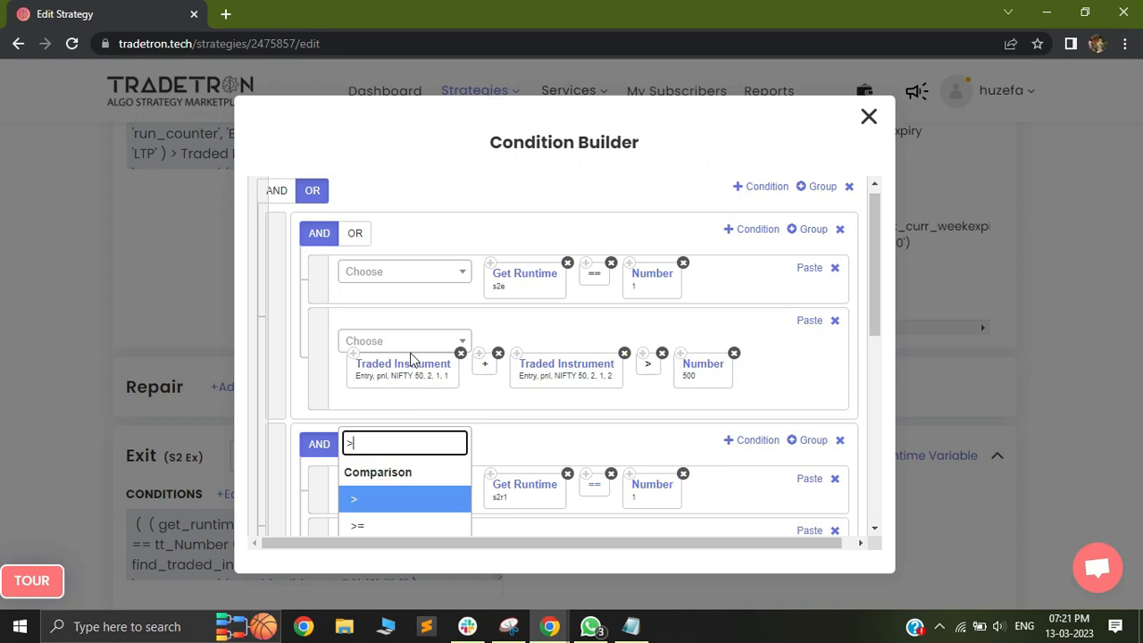
click(371, 502)
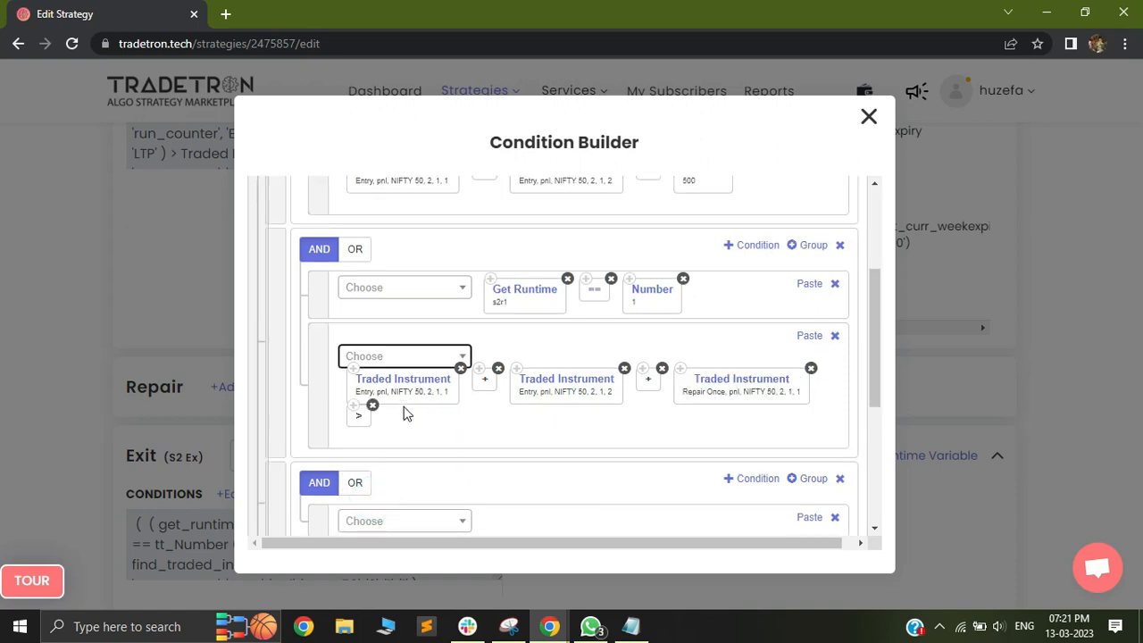
click(393, 357)
text(num)
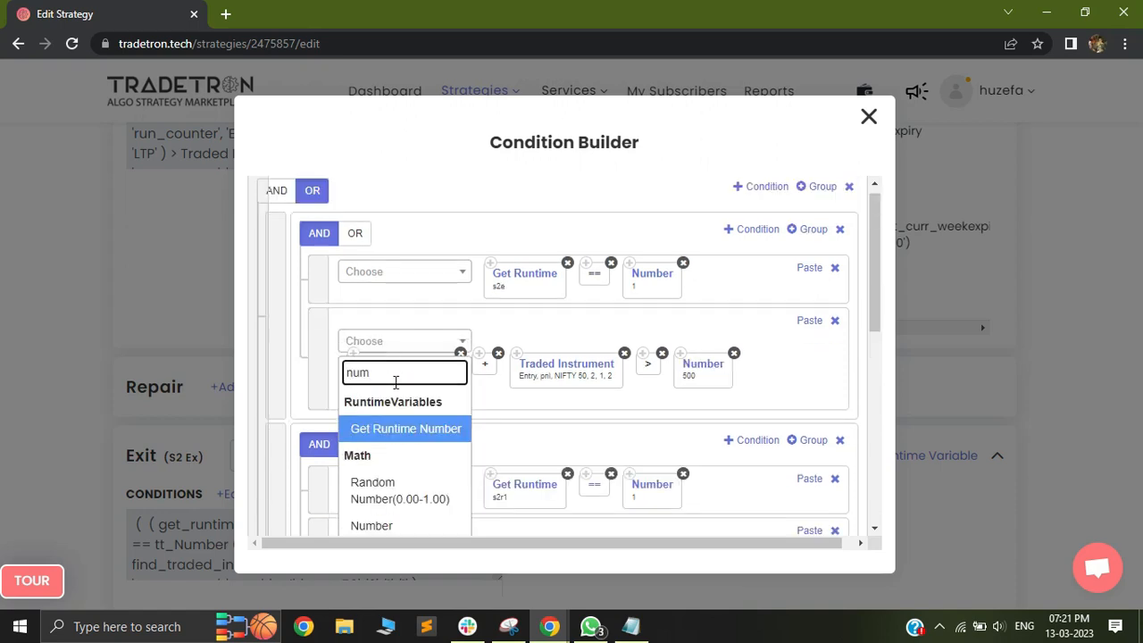
click(386, 527)
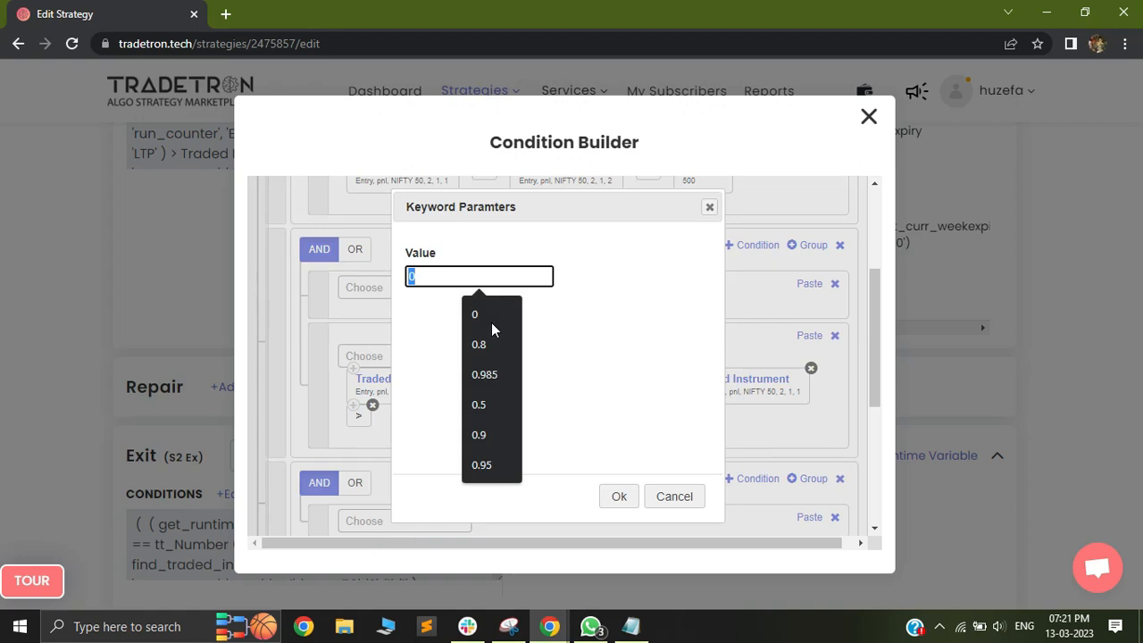
text(500)
key(Tab)
key(Return)
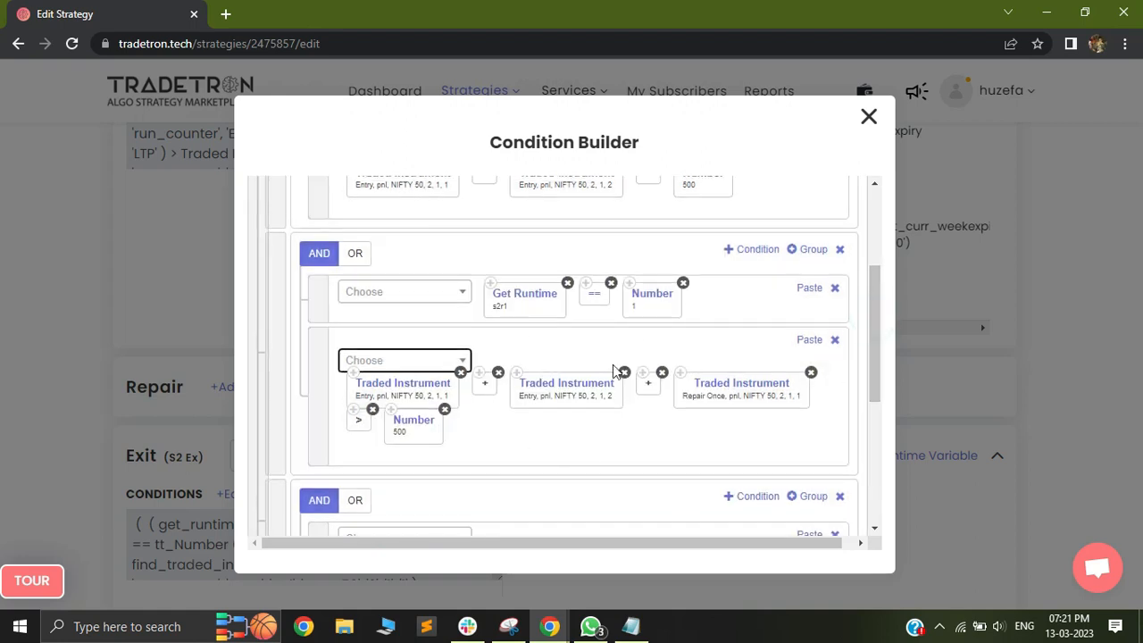
Check combination 2 in the Notepad note, then submit the exit condition and close the Condition Builder
click(631, 626)
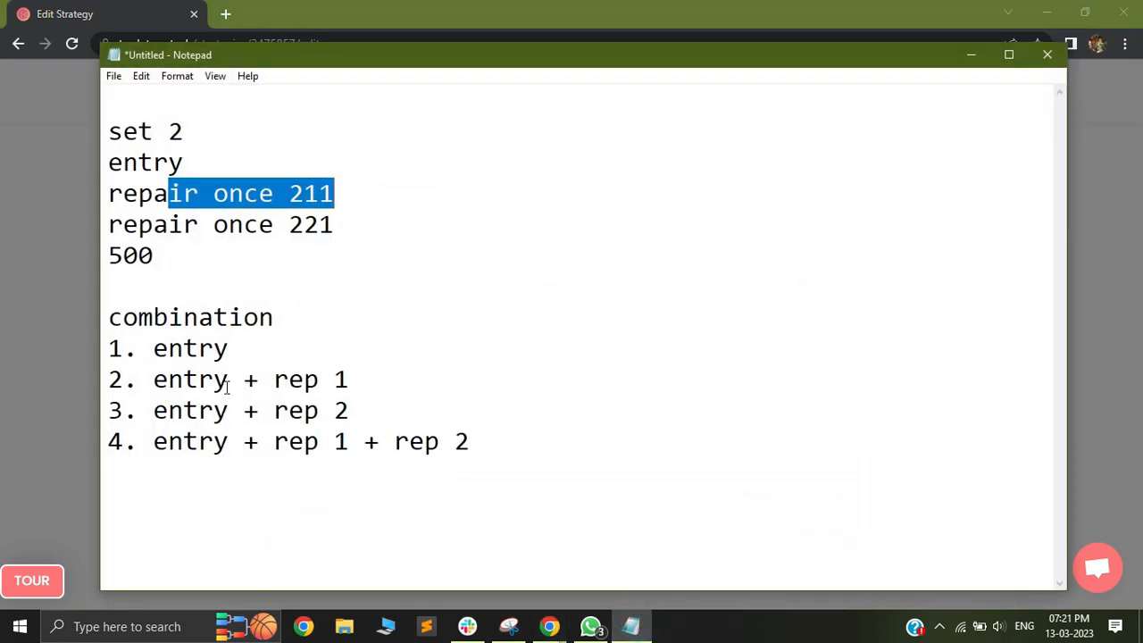
drag(109, 378, 358, 377)
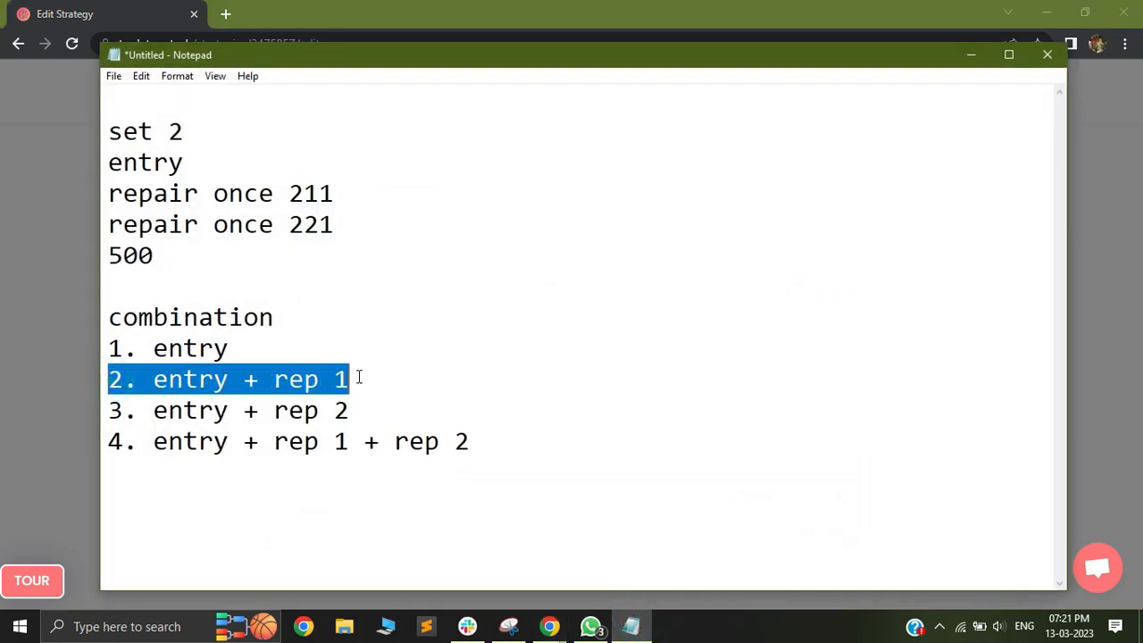
click(969, 53)
scroll(299, 491, down, 5)
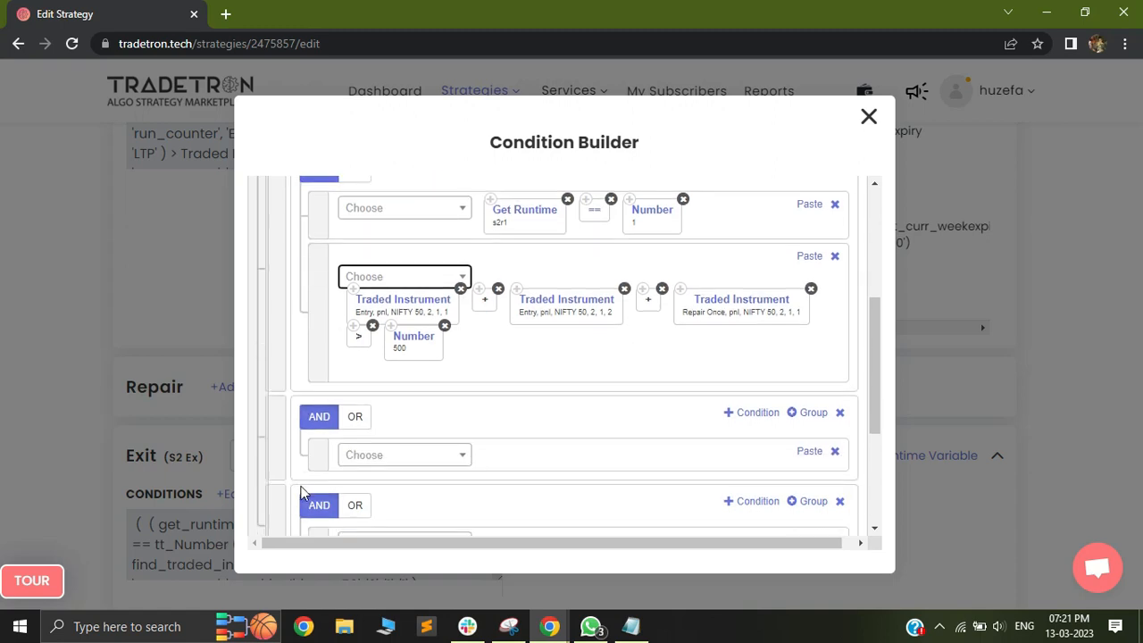
click(302, 384)
click(870, 117)
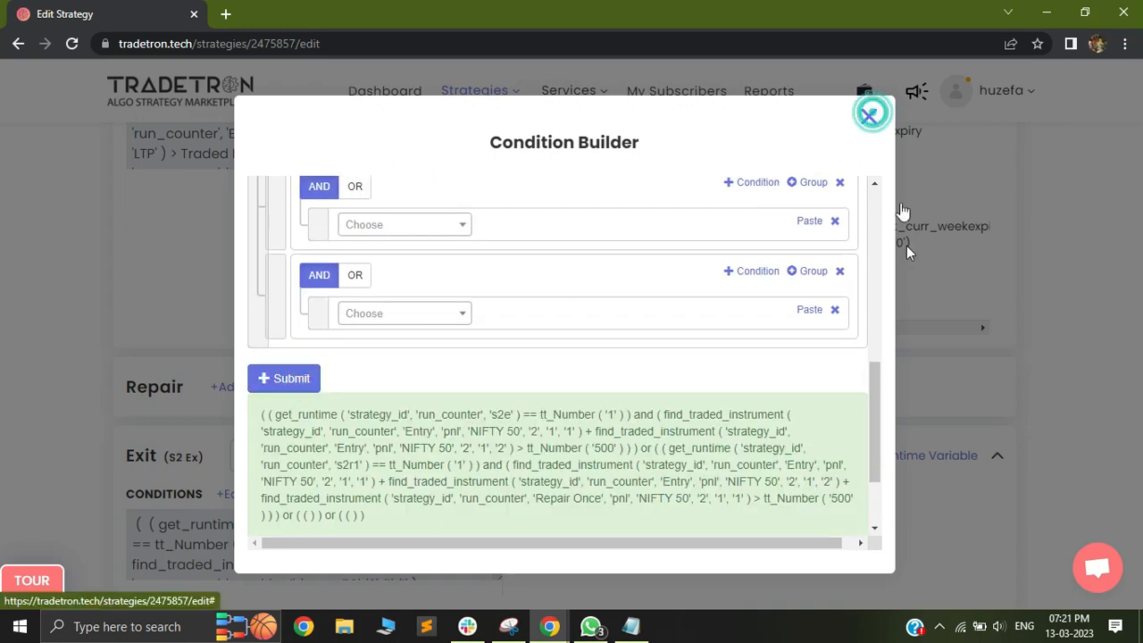
Open the runtime variables of Repair Once S 2 R1 and name a new variable s2r1
scroll(5, 362, up, 1)
scroll(5, 362, up, 5)
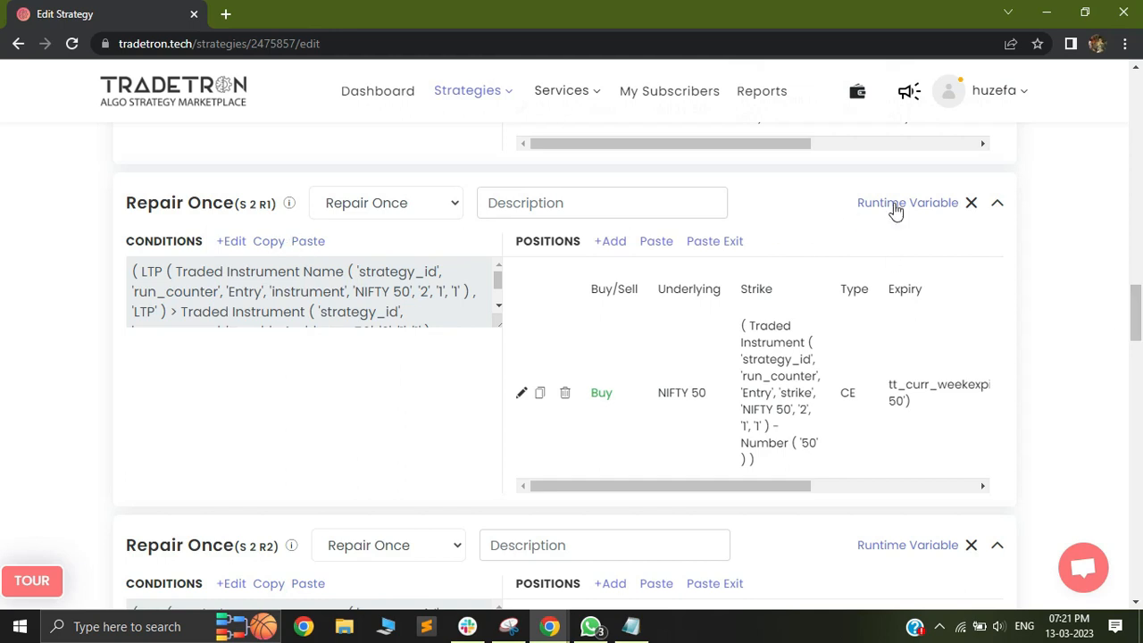
click(891, 203)
click(231, 330)
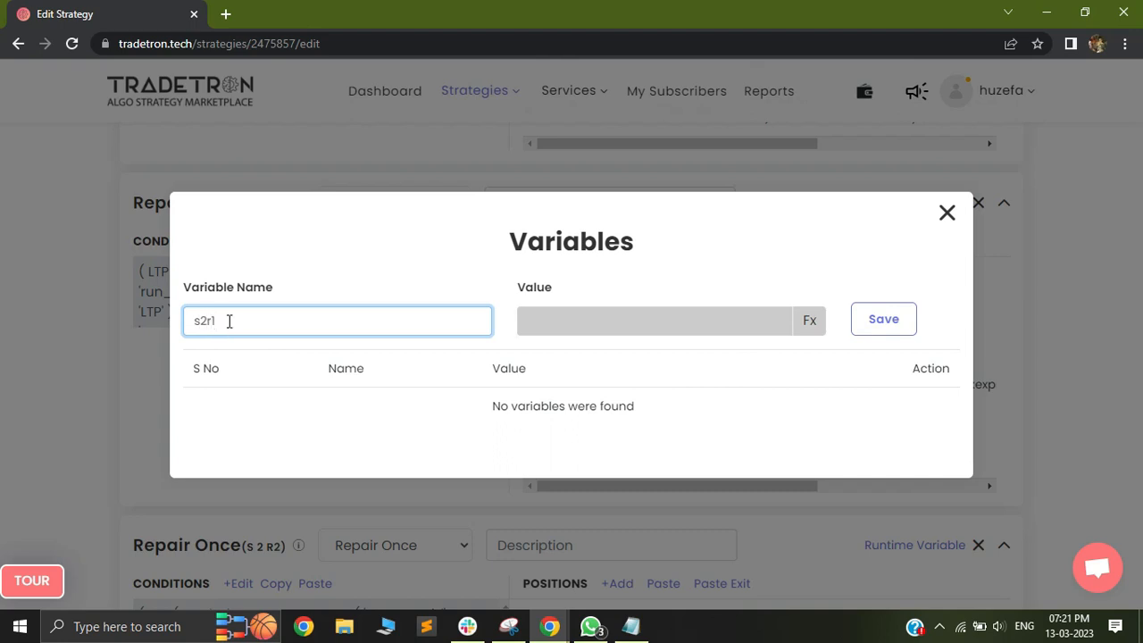
text(s2r1)
Set the s2r1 variable's value to a Number keyword of 1 and save the variable
click(807, 324)
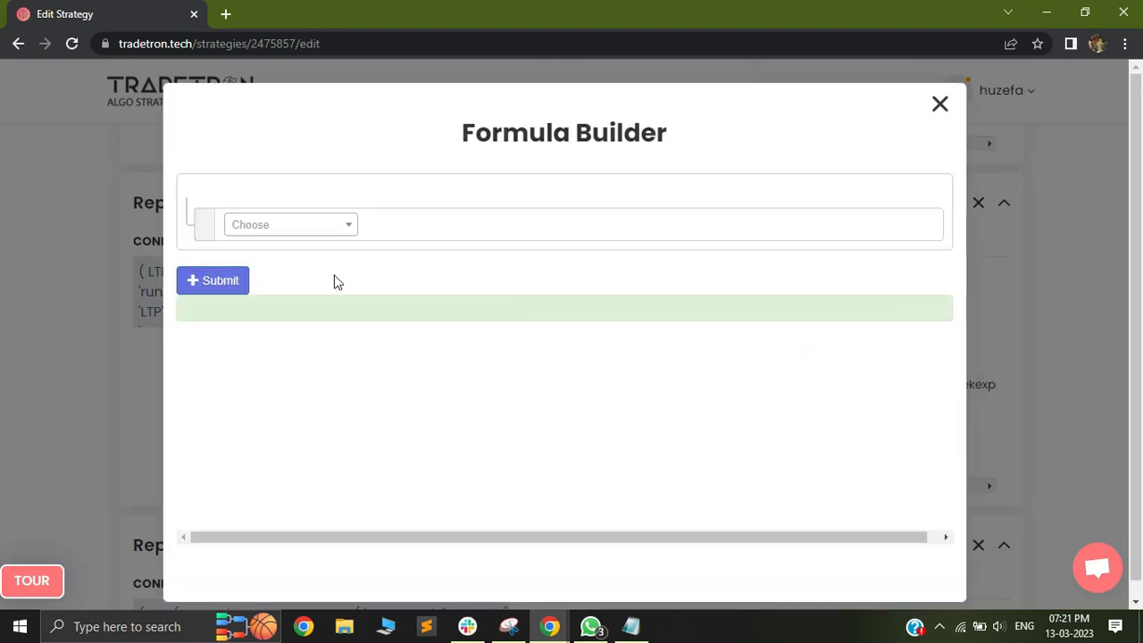
click(267, 226)
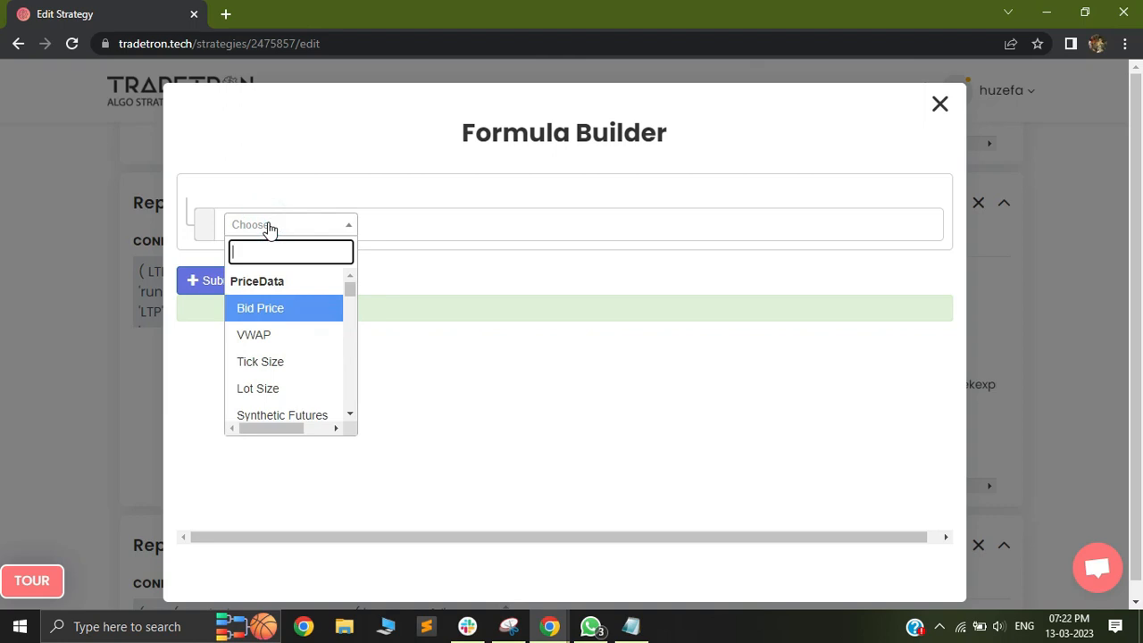
text(num)
click(257, 404)
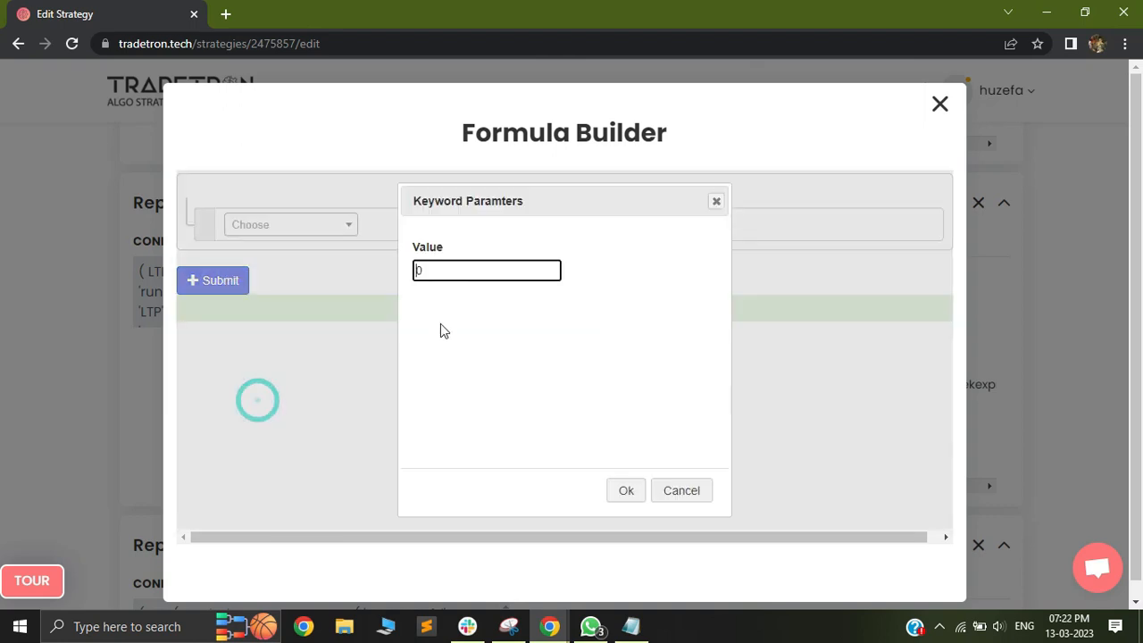
click(470, 270)
double_click(470, 272)
text(1)
click(622, 490)
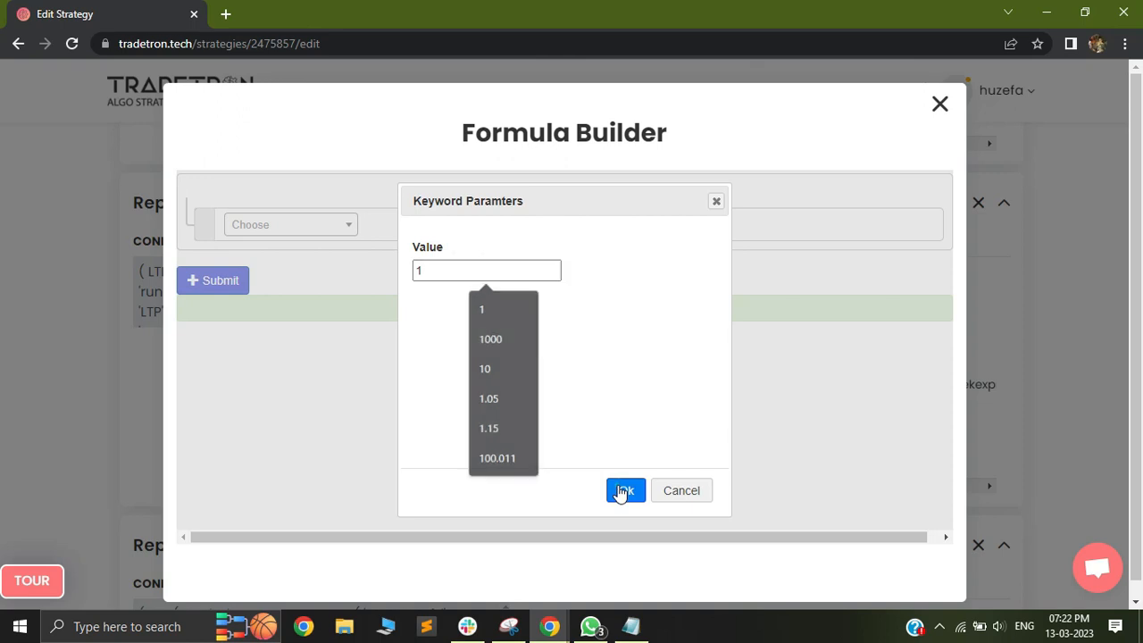
click(190, 286)
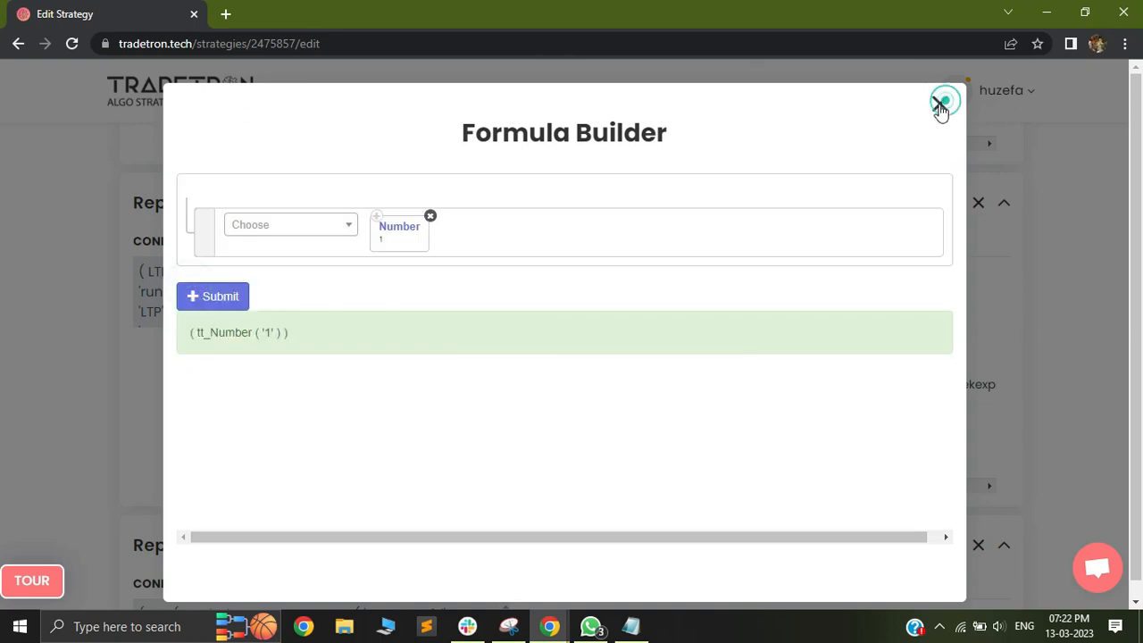
click(939, 104)
click(883, 320)
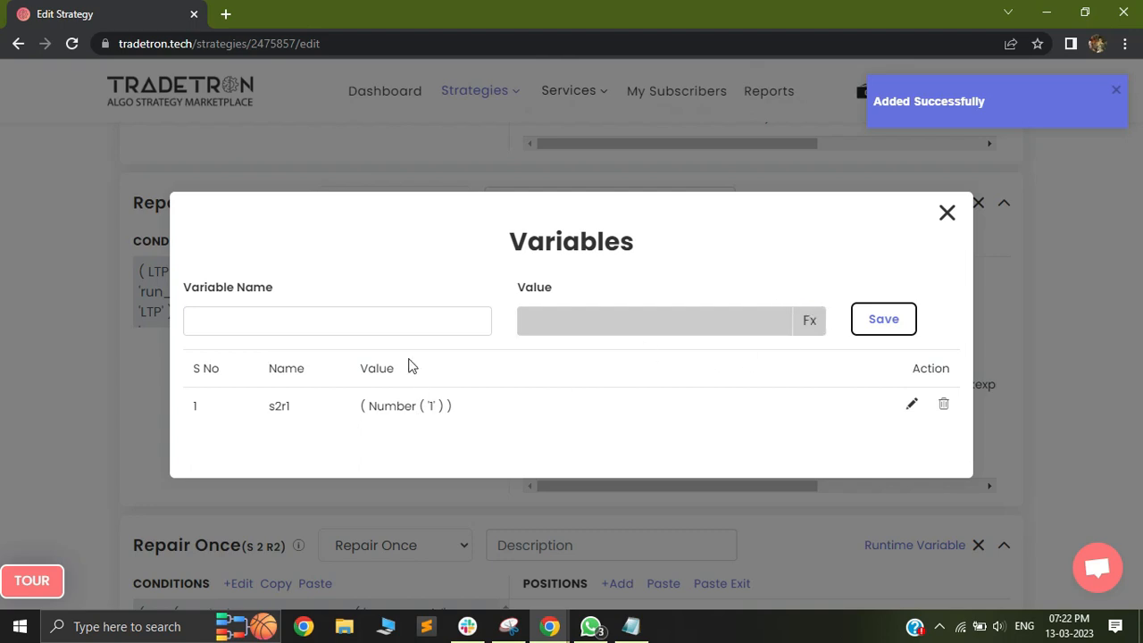
Add a second runtime variable s2e with a Number value of 0 to Repair Once S 2 R1 and save it
click(367, 326)
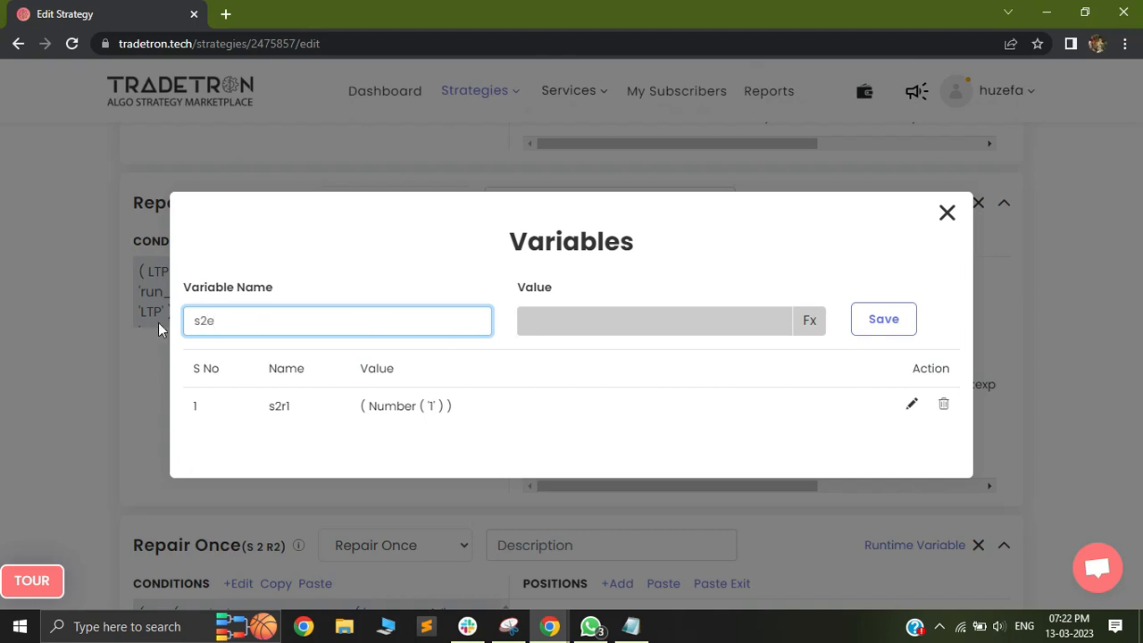
click(821, 329)
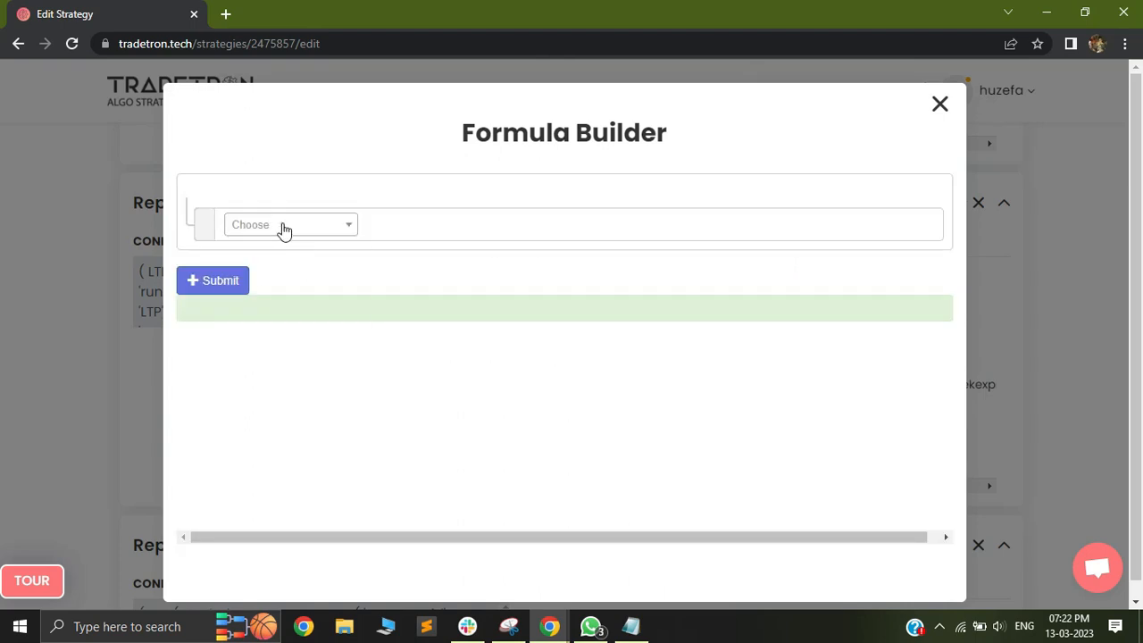
click(282, 227)
text(num)
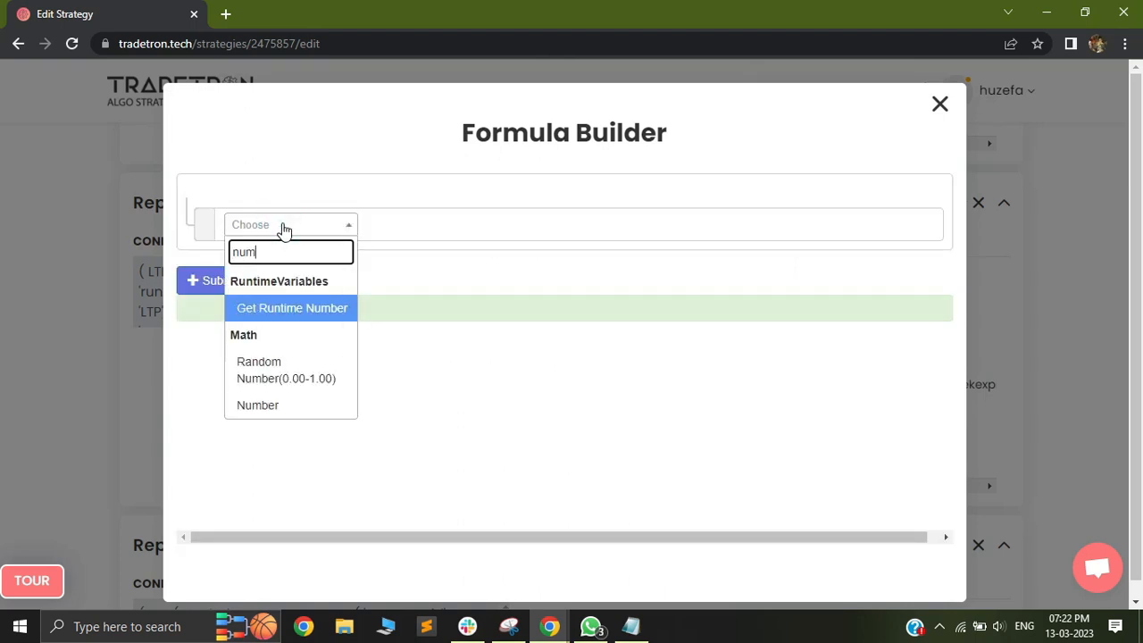
click(284, 411)
click(628, 493)
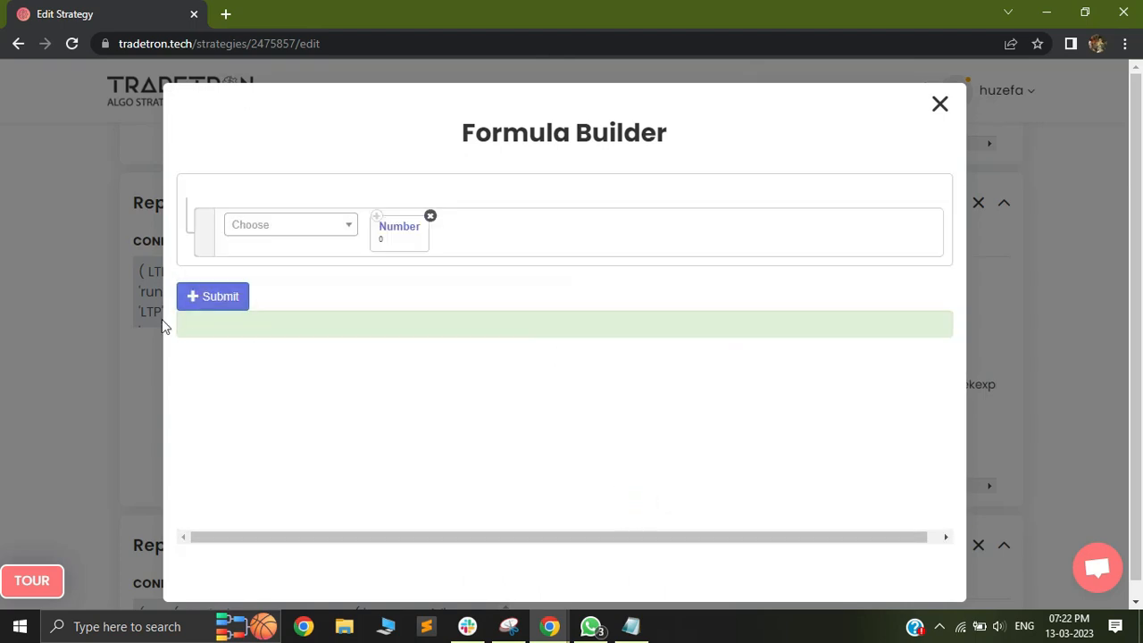
click(191, 299)
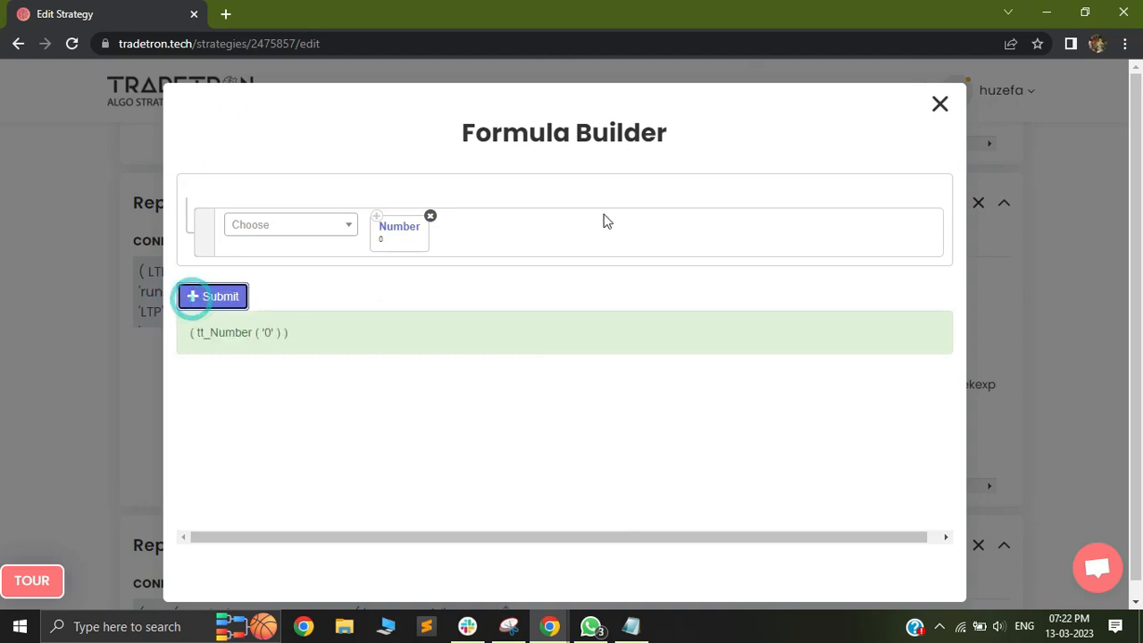
click(940, 106)
click(888, 308)
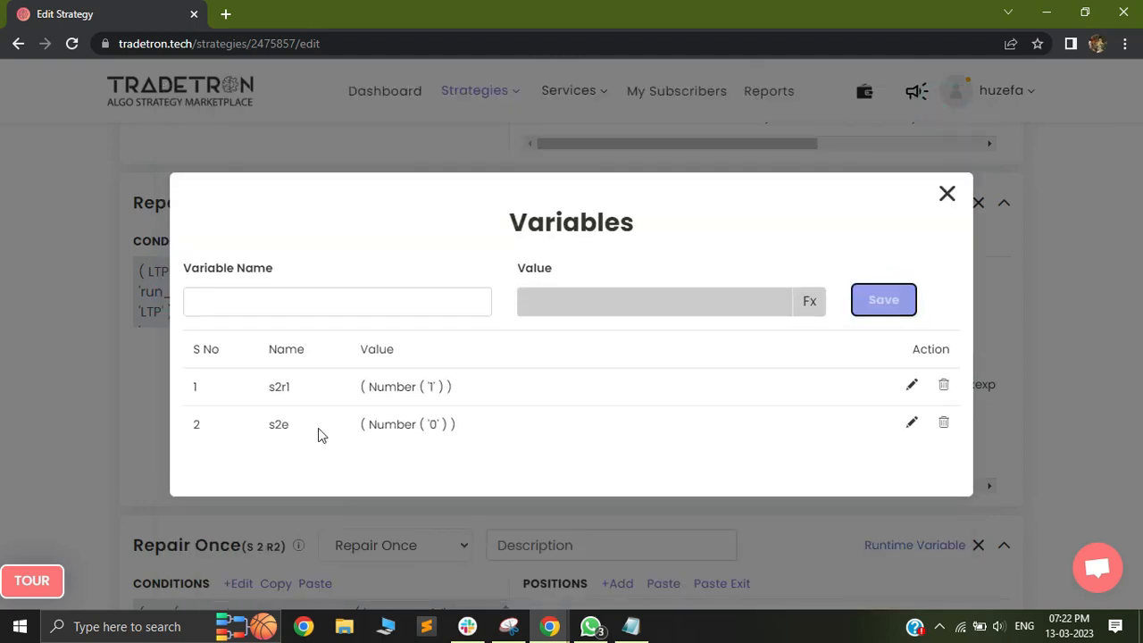
Compare the s2e and s2r1 variables with the entry and entry + rep 1 combinations in the Notepad note, and close the variables dialog
drag(264, 425, 295, 431)
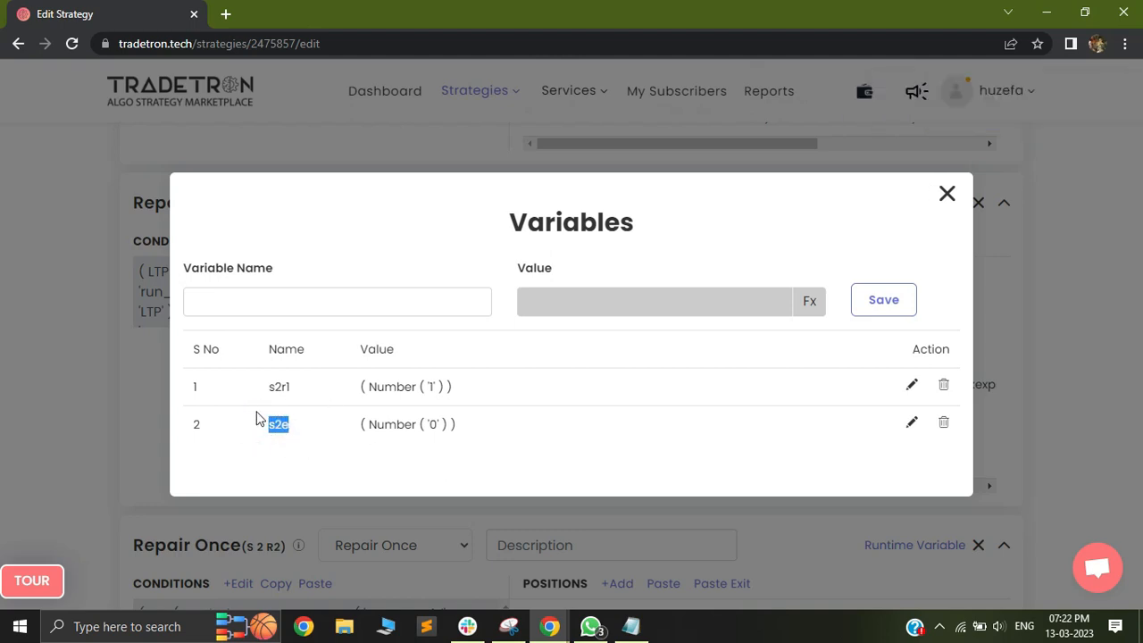
drag(366, 426, 451, 426)
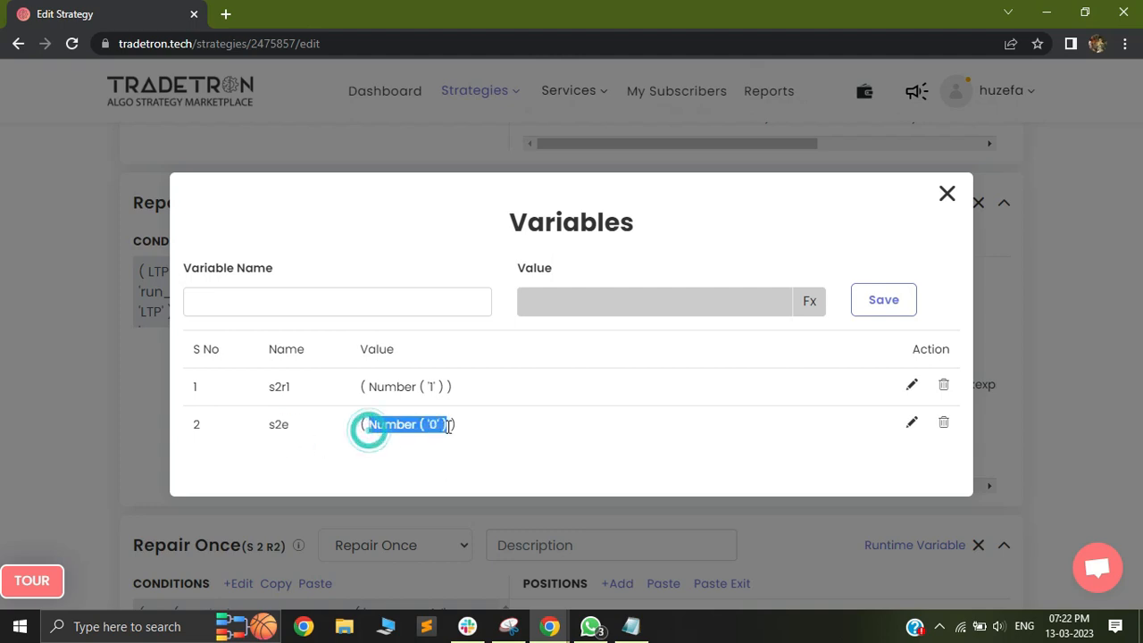
click(630, 626)
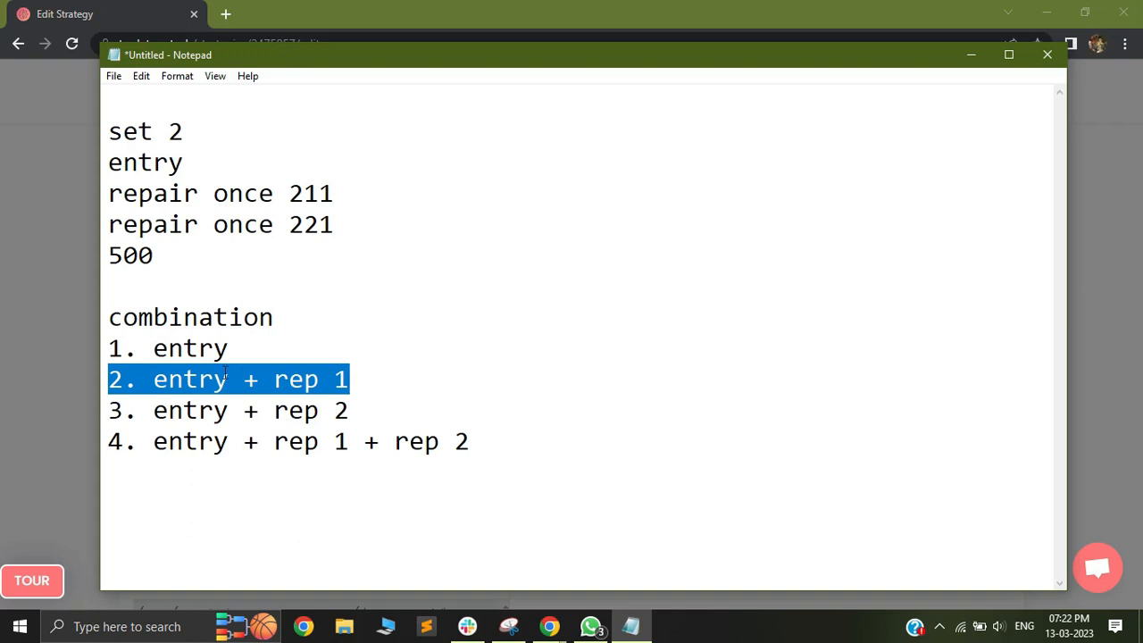
drag(273, 377, 350, 381)
drag(150, 349, 274, 355)
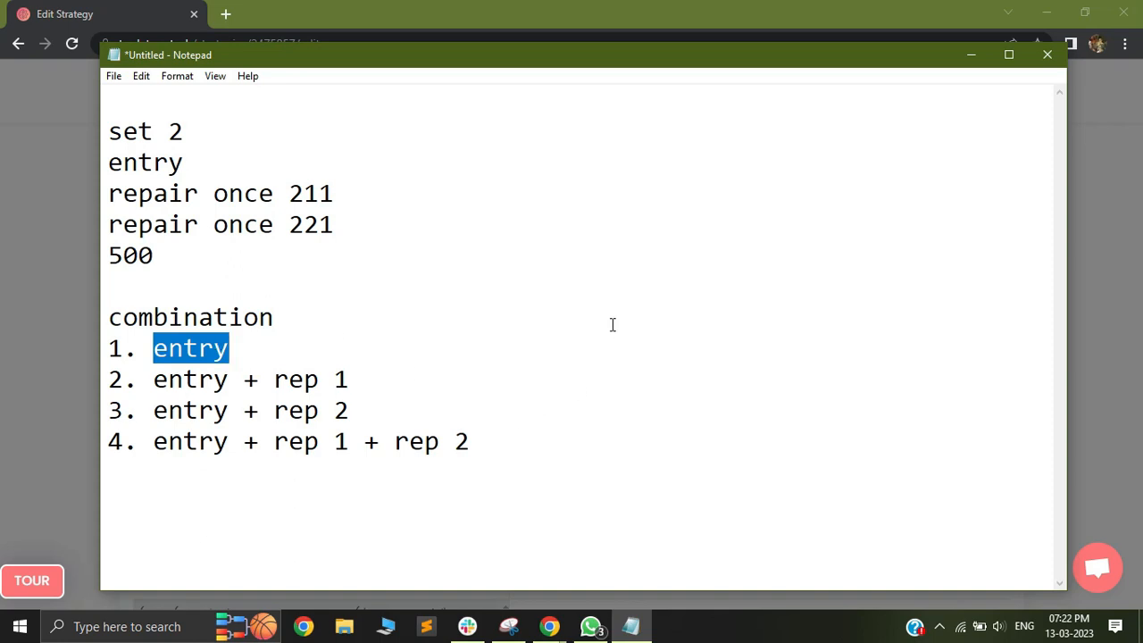
click(971, 57)
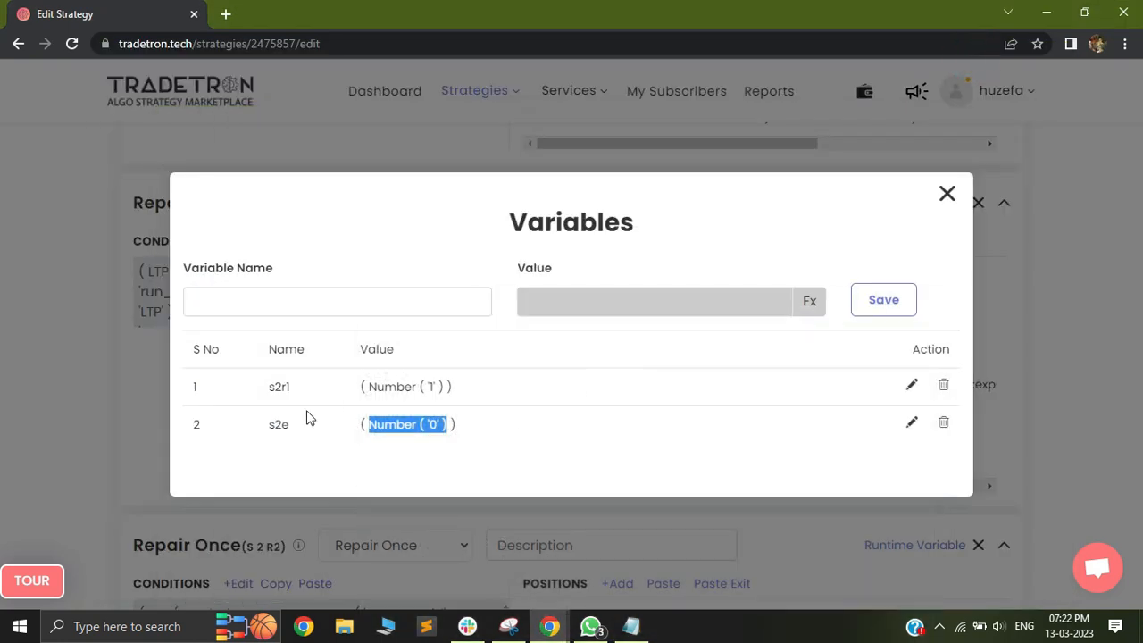
double_click(272, 390)
click(947, 194)
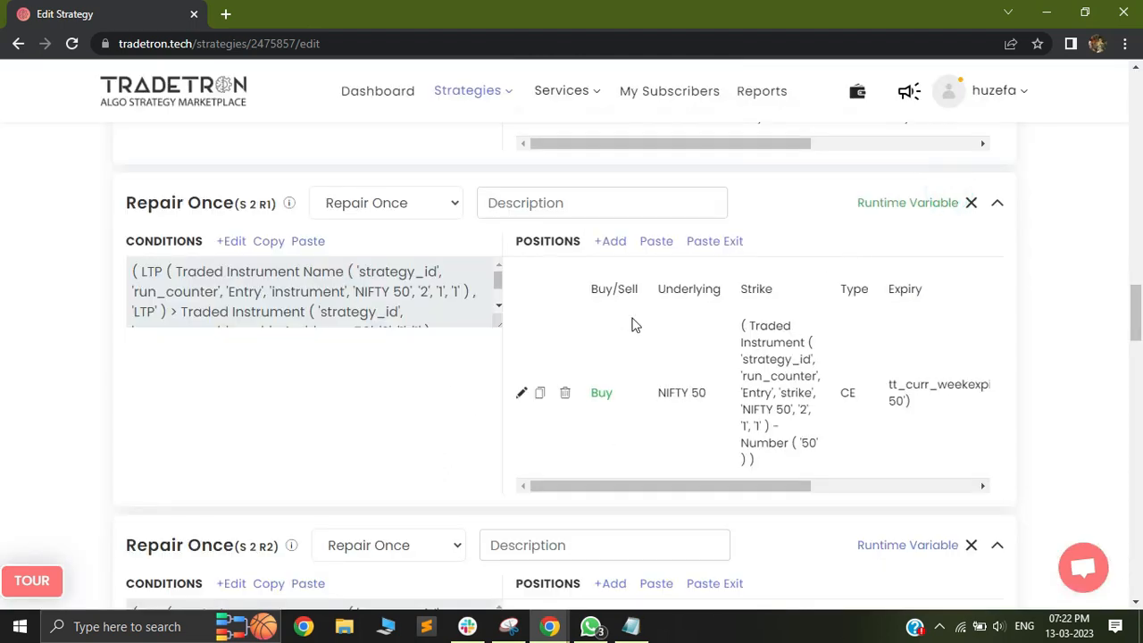
Review the entry + rep 2 combination in the Notepad note and add a second condition to the third group of Set 2's exit condition
scroll(635, 325, down, 3)
click(632, 626)
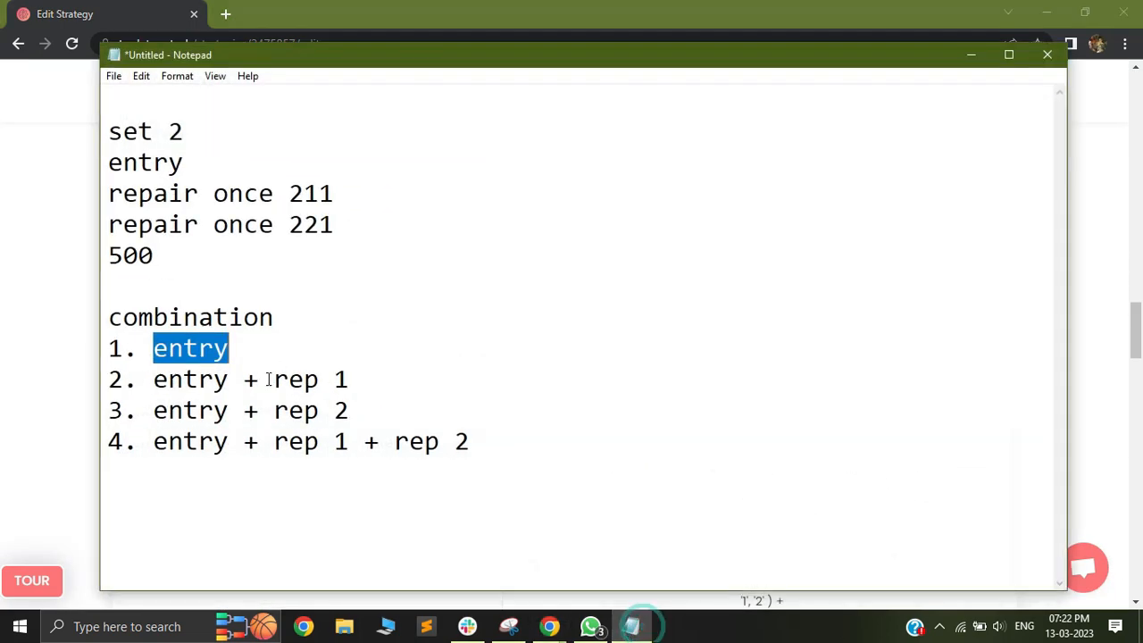
drag(110, 382, 351, 390)
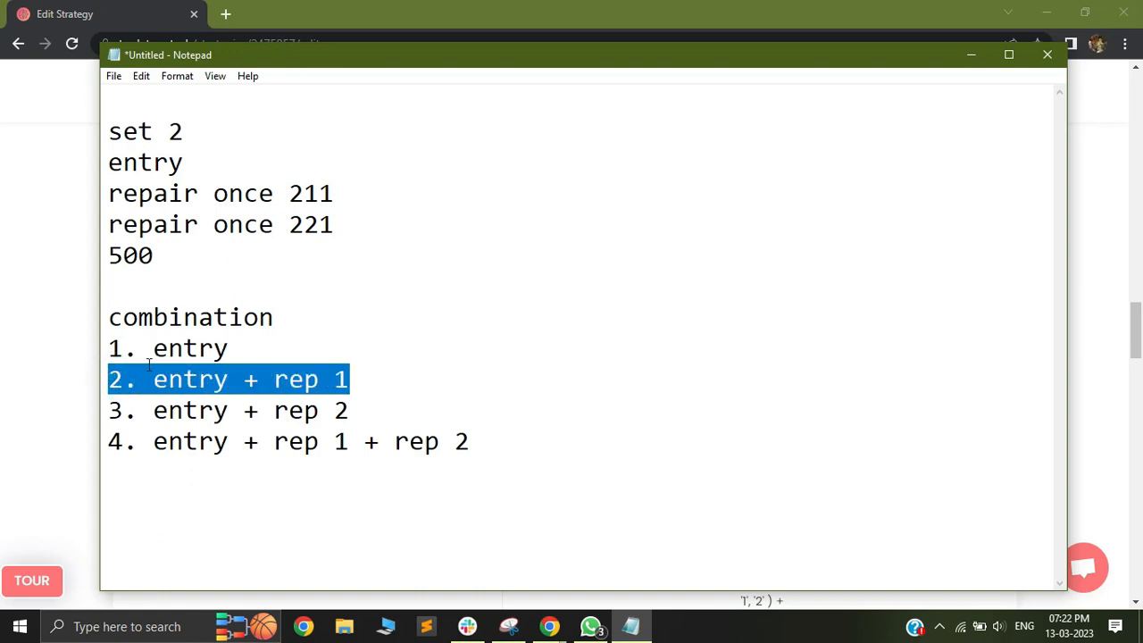
drag(110, 412, 362, 419)
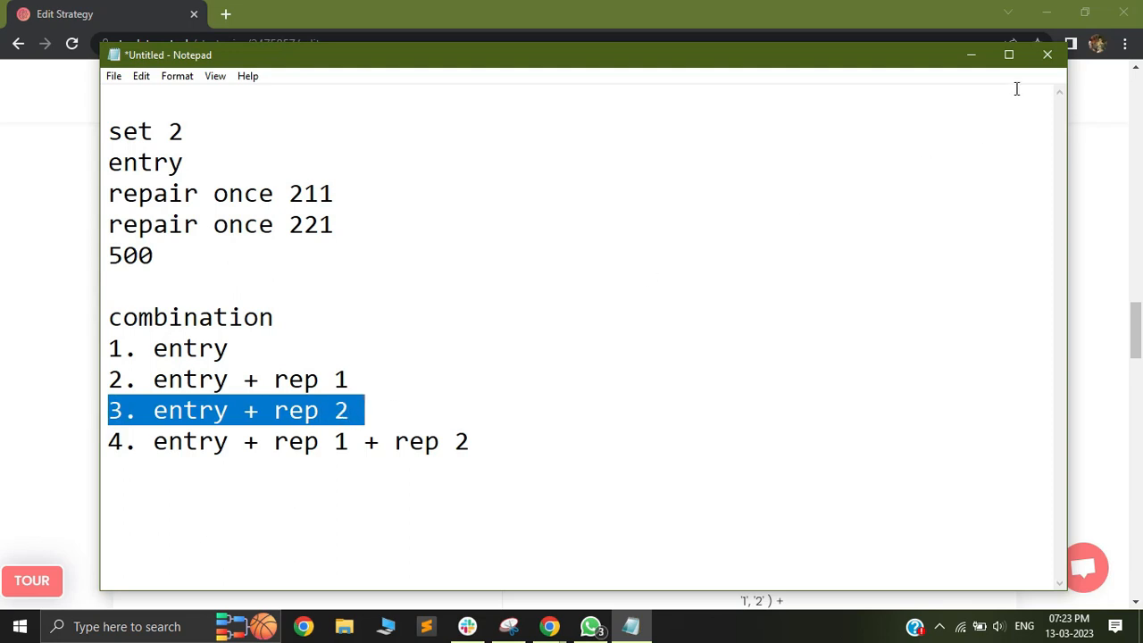
click(971, 59)
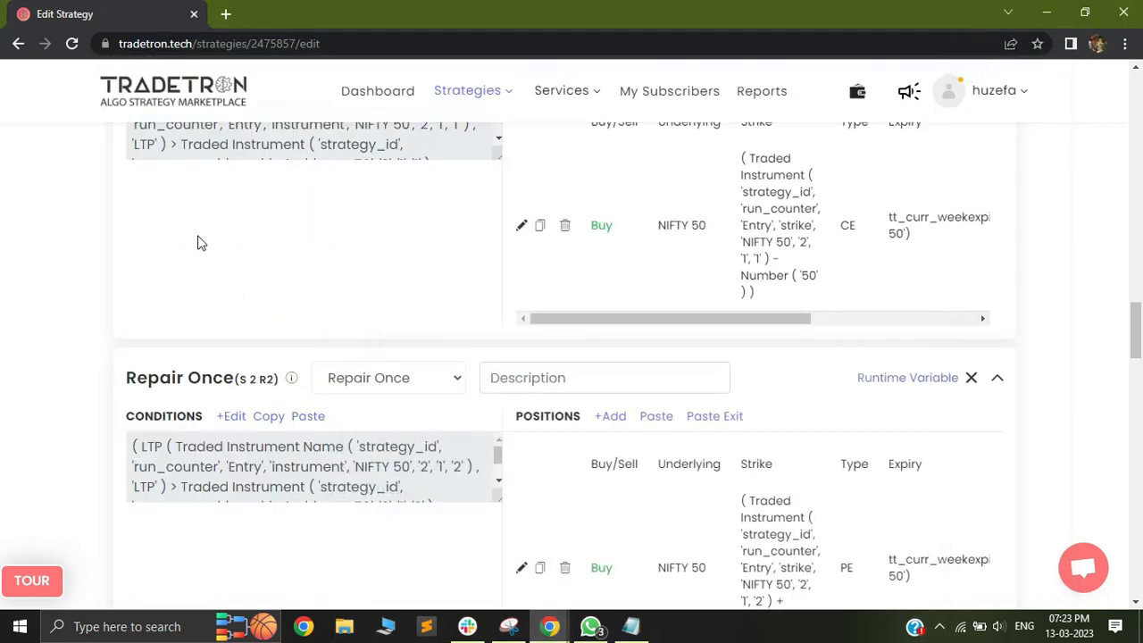
scroll(294, 352, down, 3)
scroll(332, 381, down, 4)
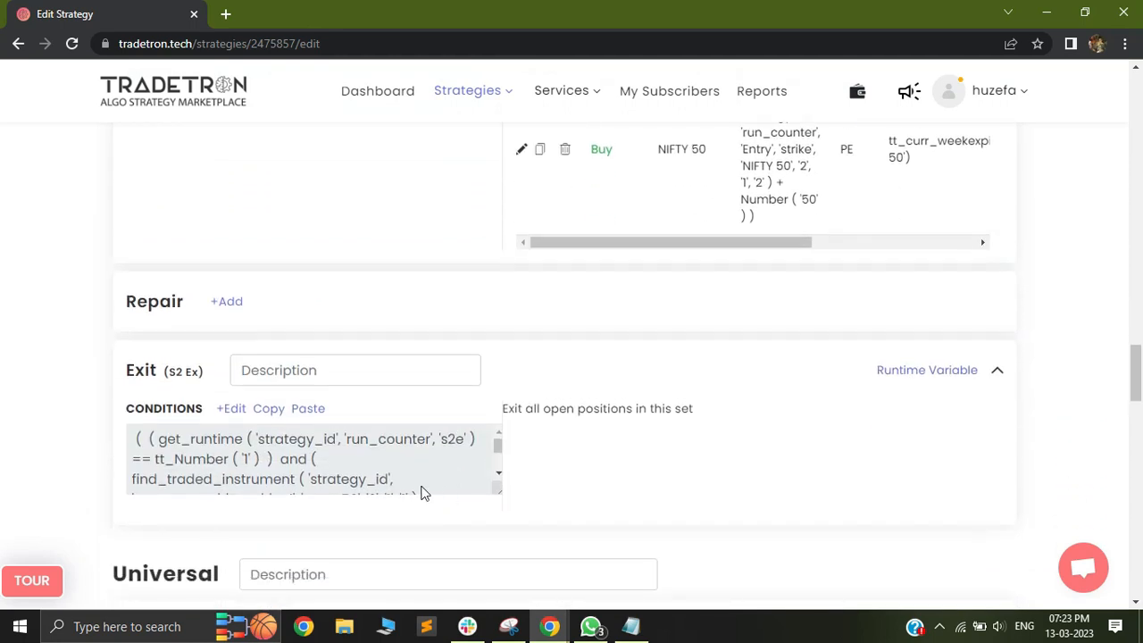
click(232, 409)
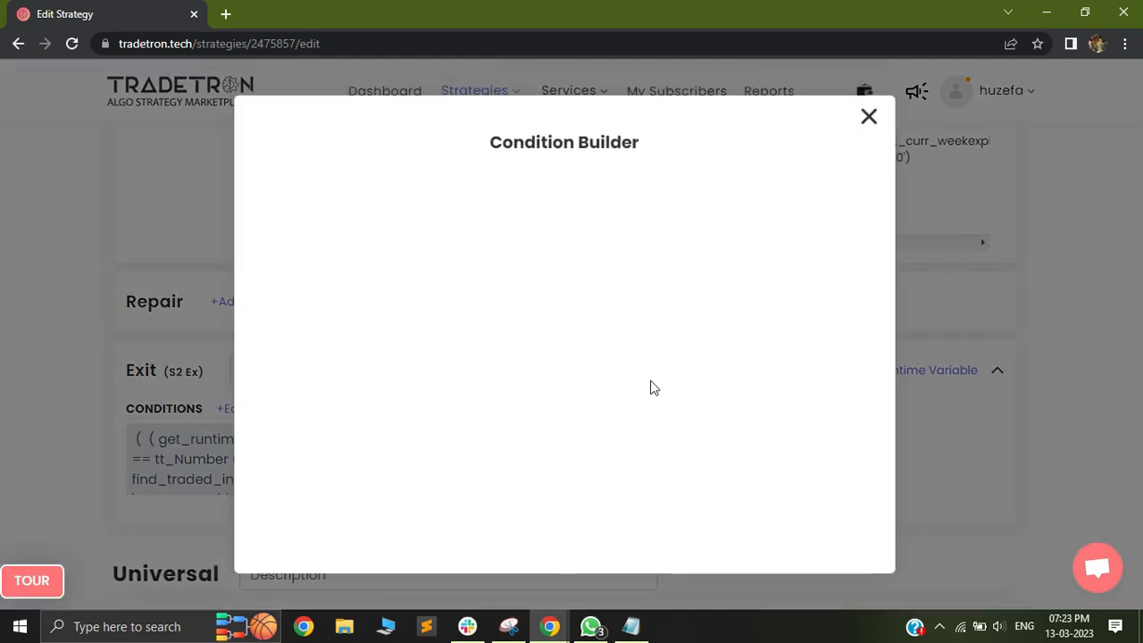
scroll(864, 307, down, 4)
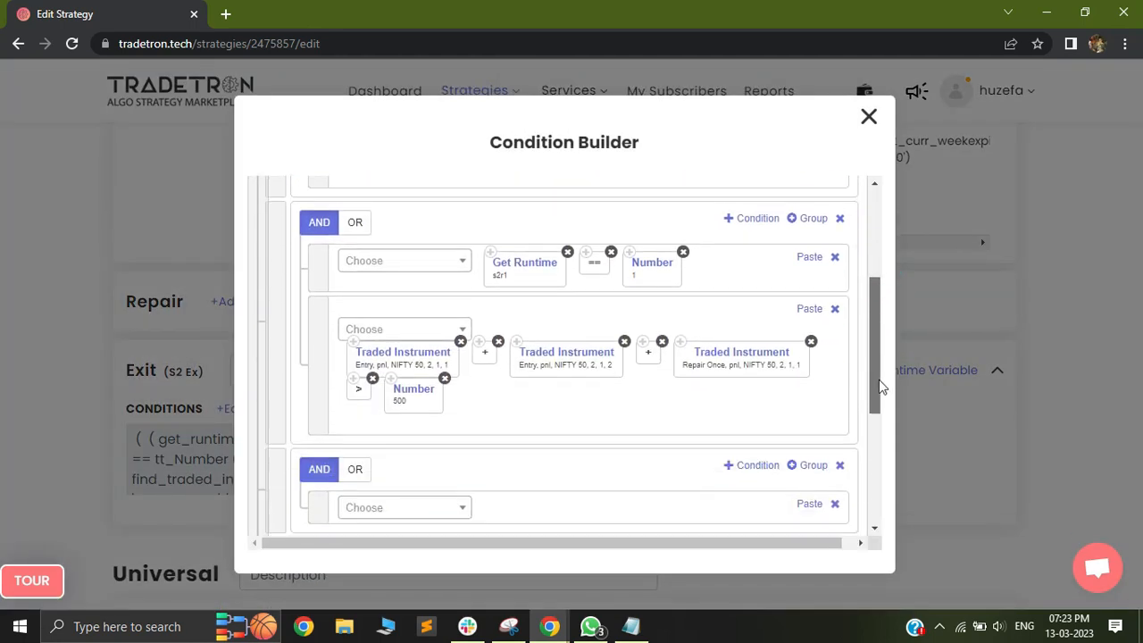
click(748, 376)
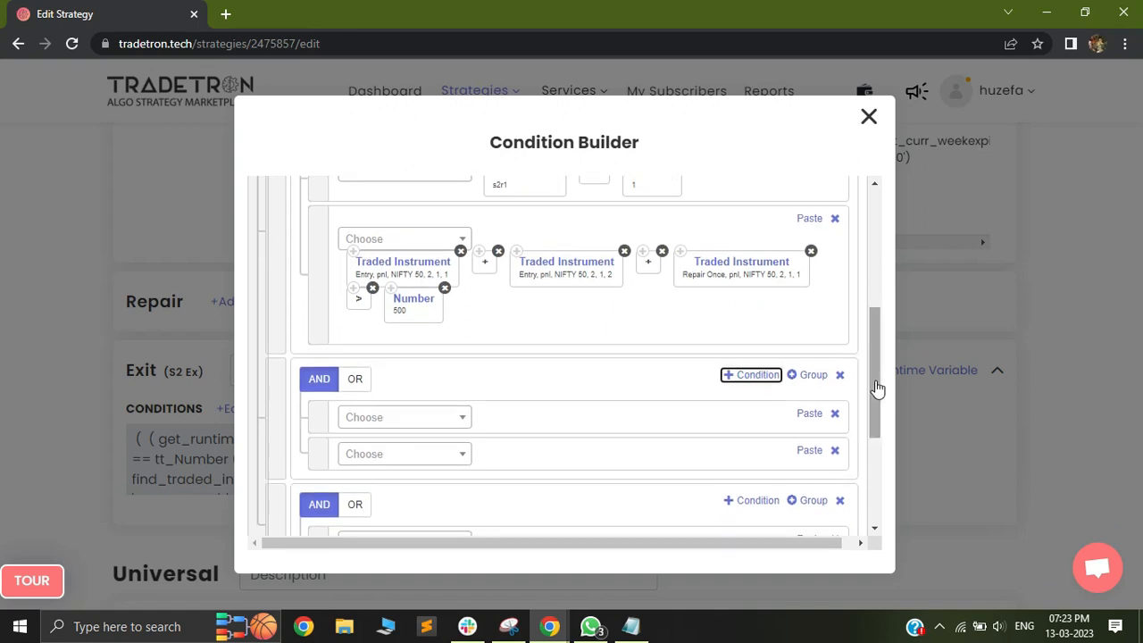
drag(875, 388, 875, 357)
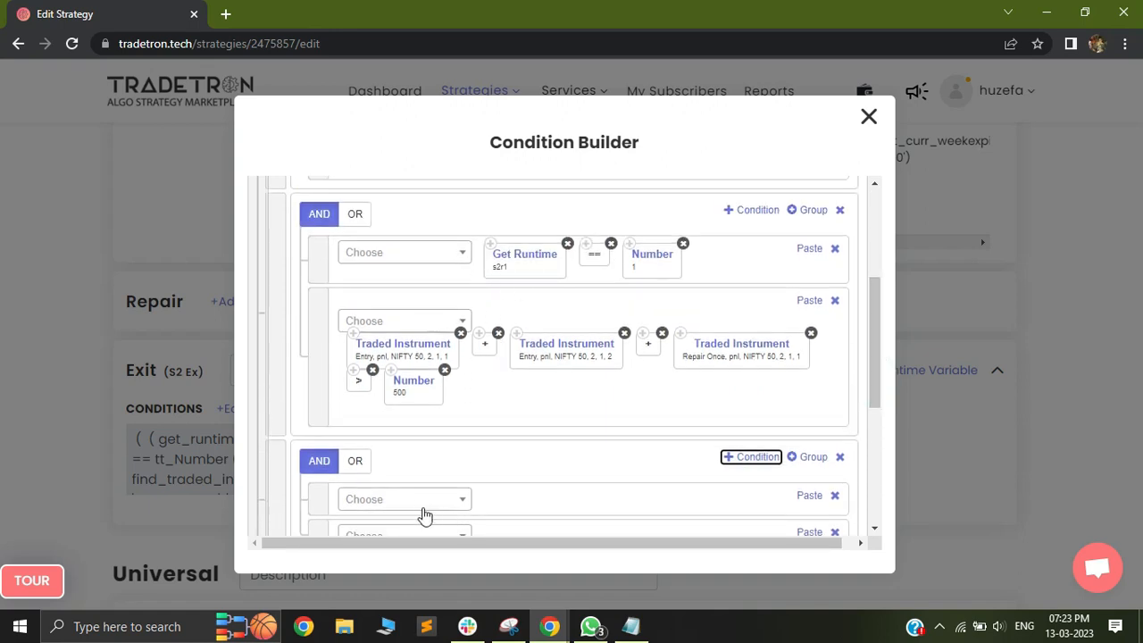
Add a Get Runtime keyword with variable name s2r2 to the first condition of the third group
click(416, 501)
text(get)
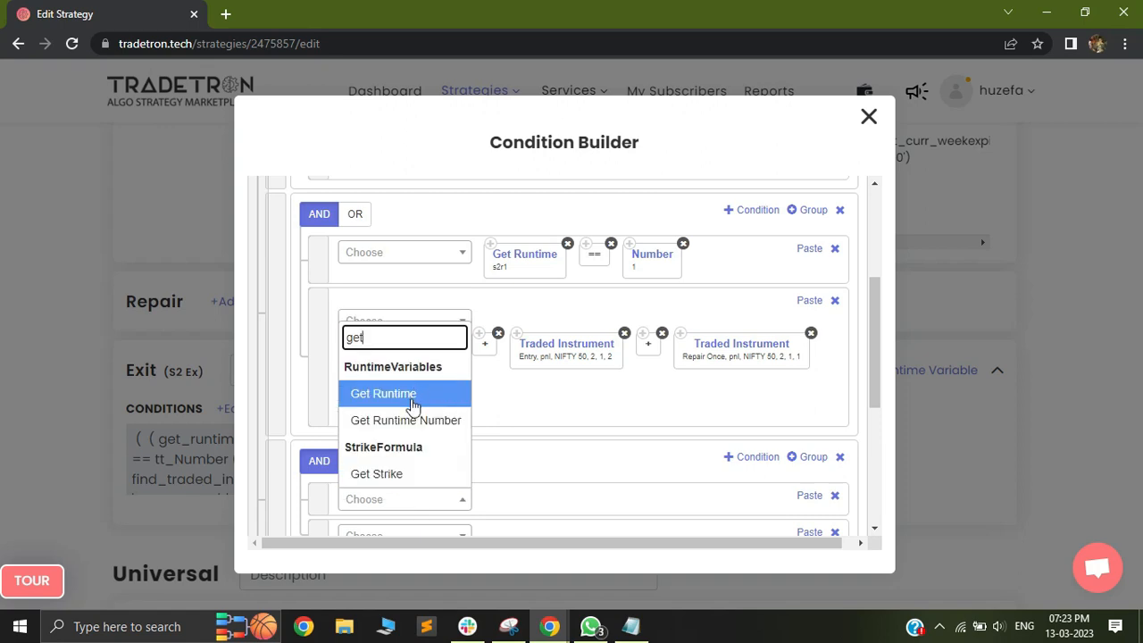
click(409, 406)
click(479, 276)
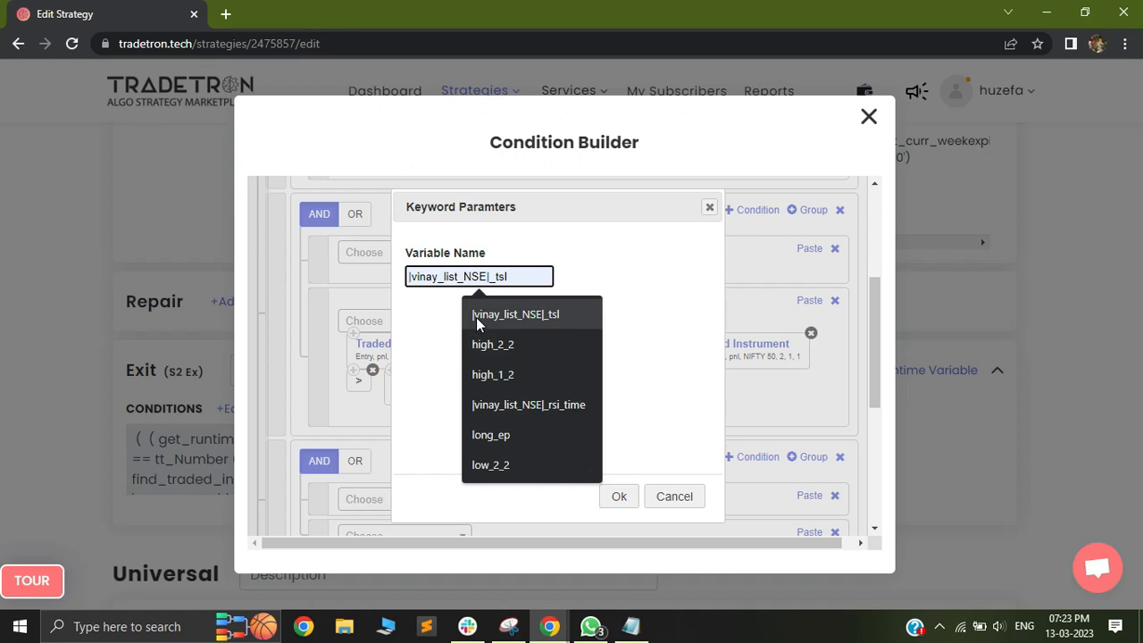
text(s2r2)
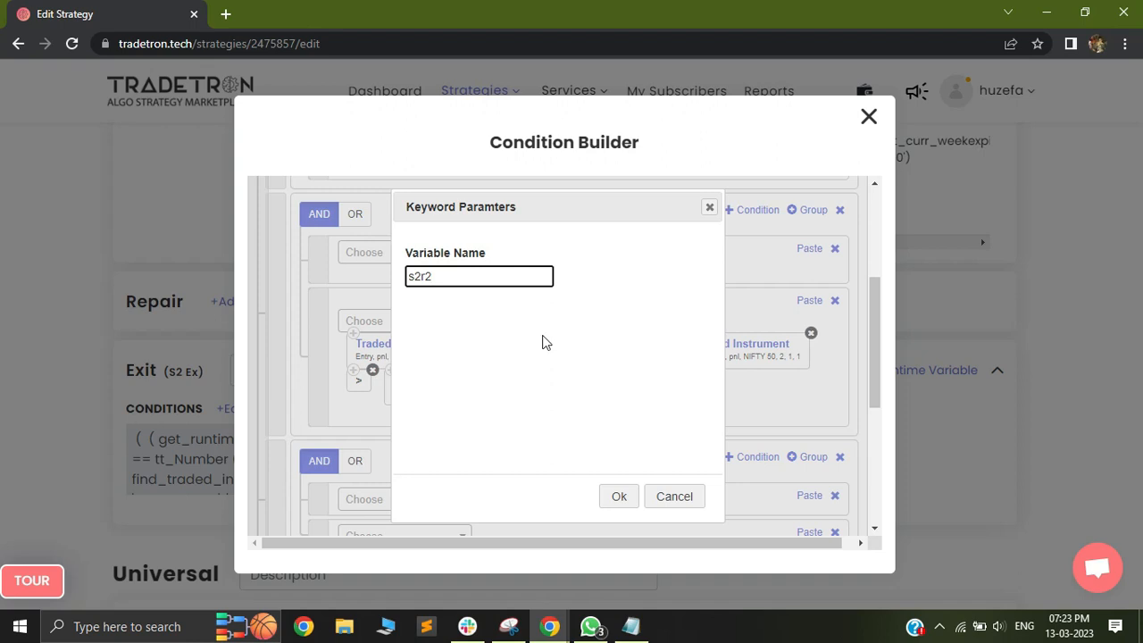
click(620, 497)
Complete the s2r2 runtime condition with an equals comparison and a Number keyword of 1
scroll(551, 414, down, 3)
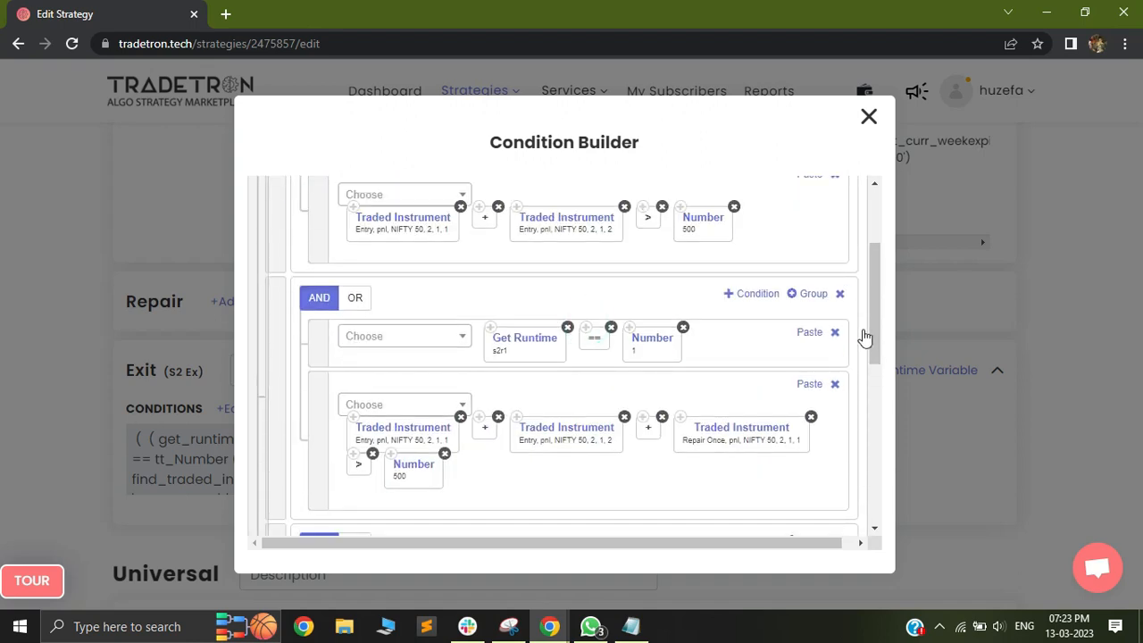
scroll(871, 331, down, 3)
click(398, 437)
text(=)
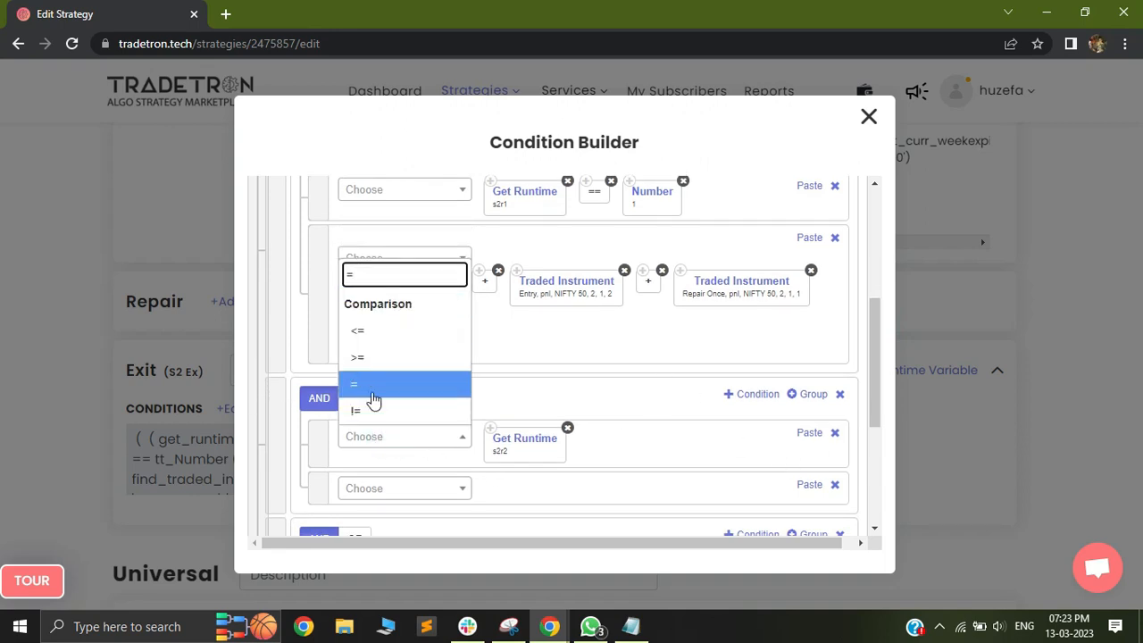
click(373, 399)
click(429, 443)
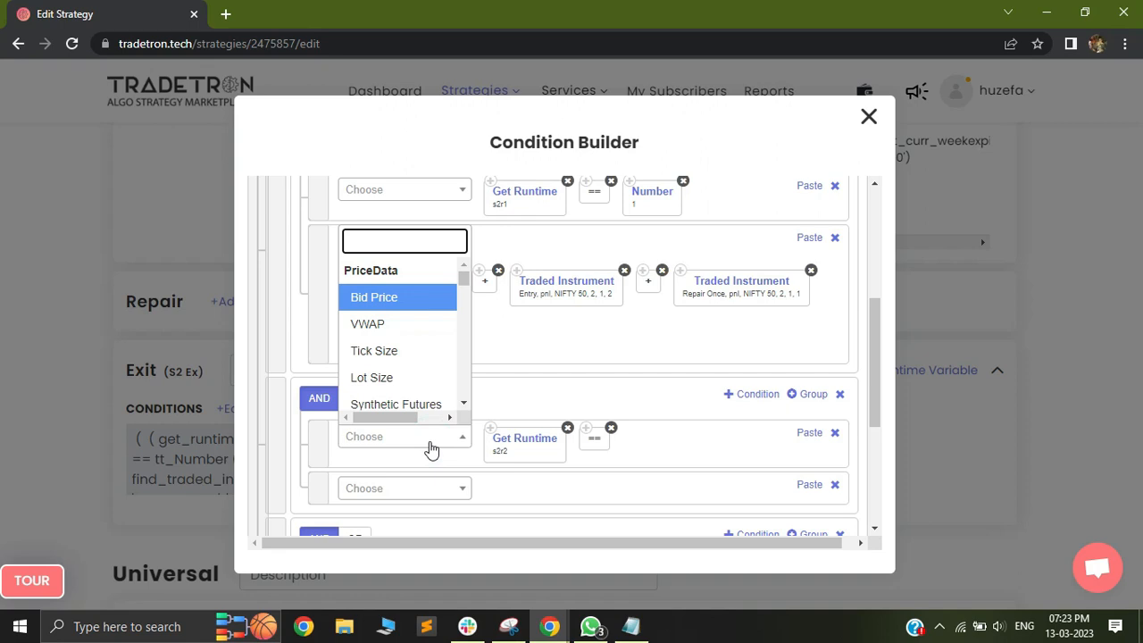
text(num)
click(404, 411)
double_click(467, 276)
text(1)
click(619, 498)
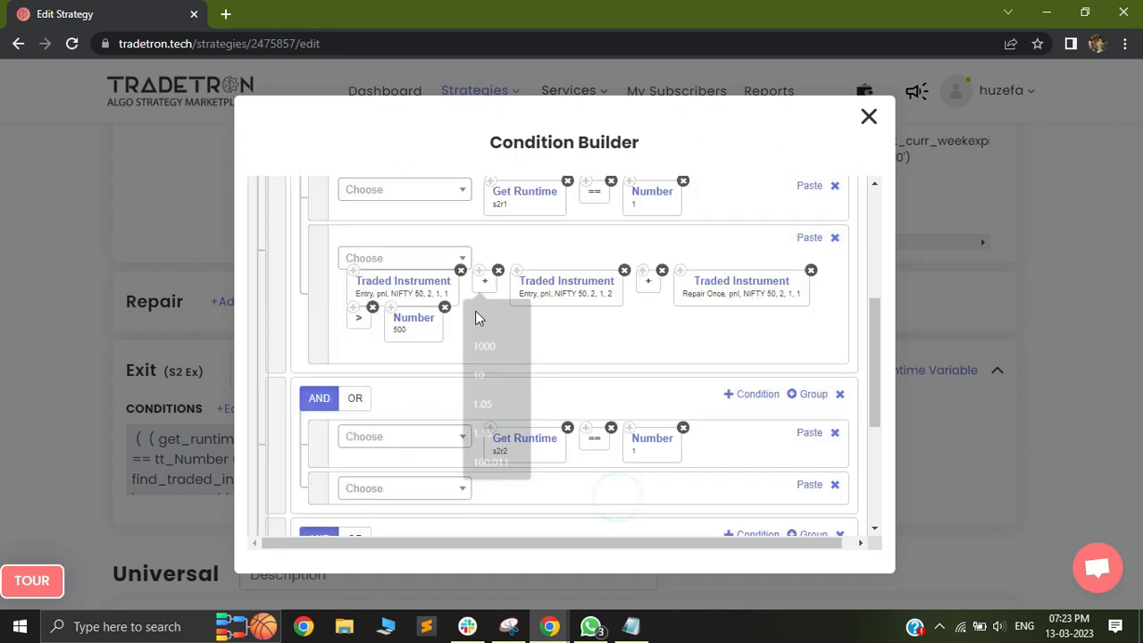
Copy both Entry pnl Traded Instruments and their plus signs from the s2r1 group into the s2r2 group's second condition
click(353, 270)
click(809, 484)
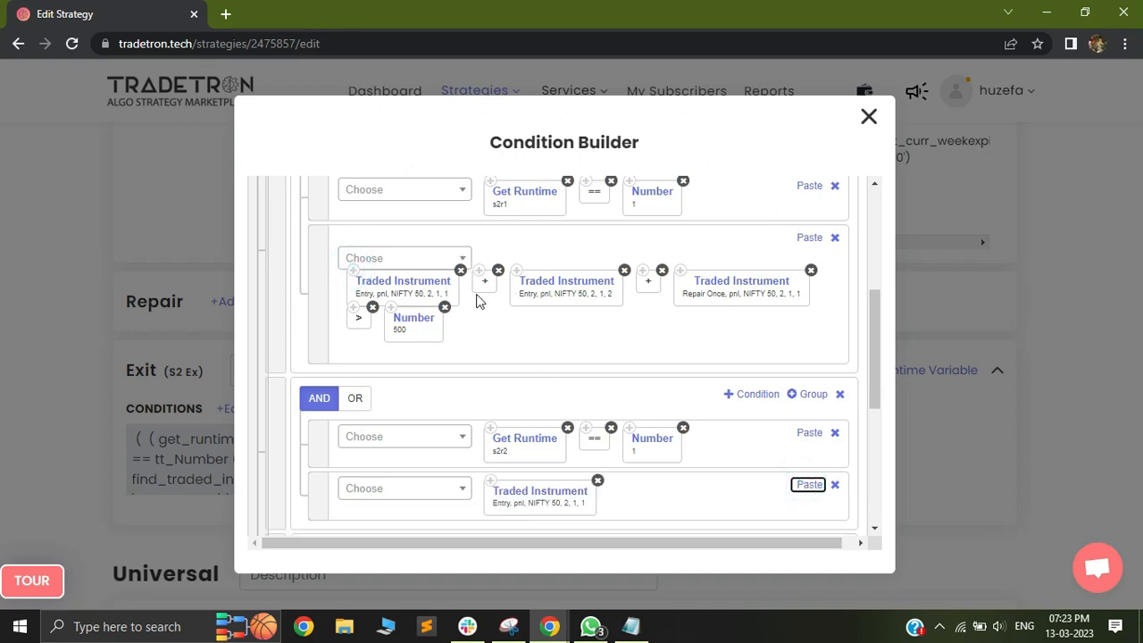
click(479, 269)
click(809, 484)
click(516, 270)
click(809, 484)
click(642, 269)
click(810, 484)
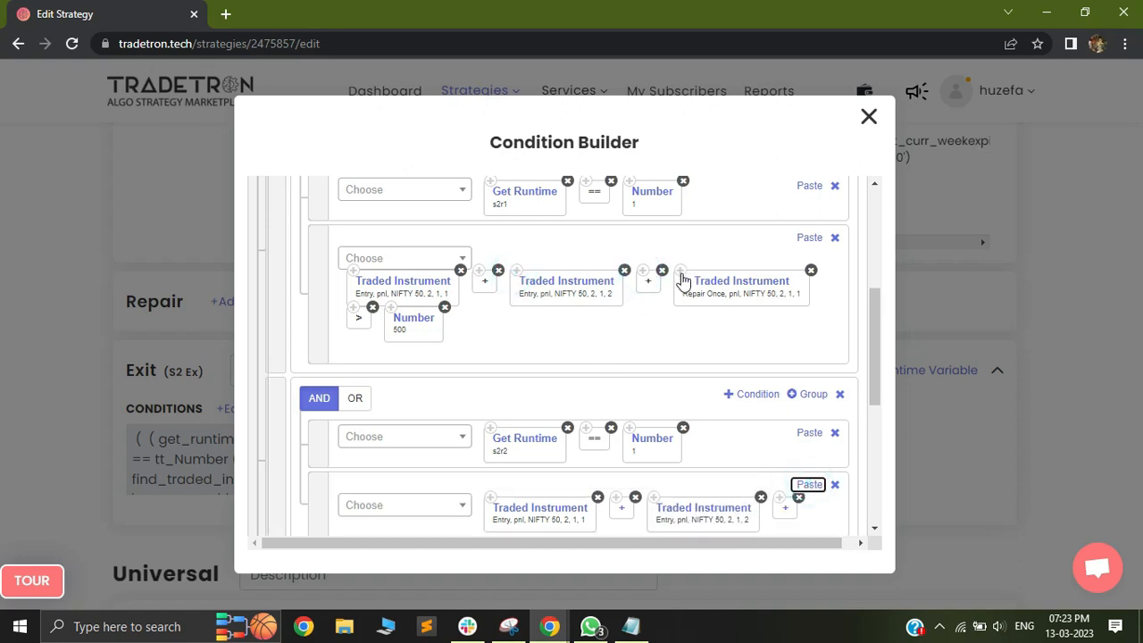
Copy the Repair Once pnl Traded Instrument into the s2r2 group's second condition and set its condition number to 2
click(680, 273)
click(809, 484)
drag(876, 384, 881, 413)
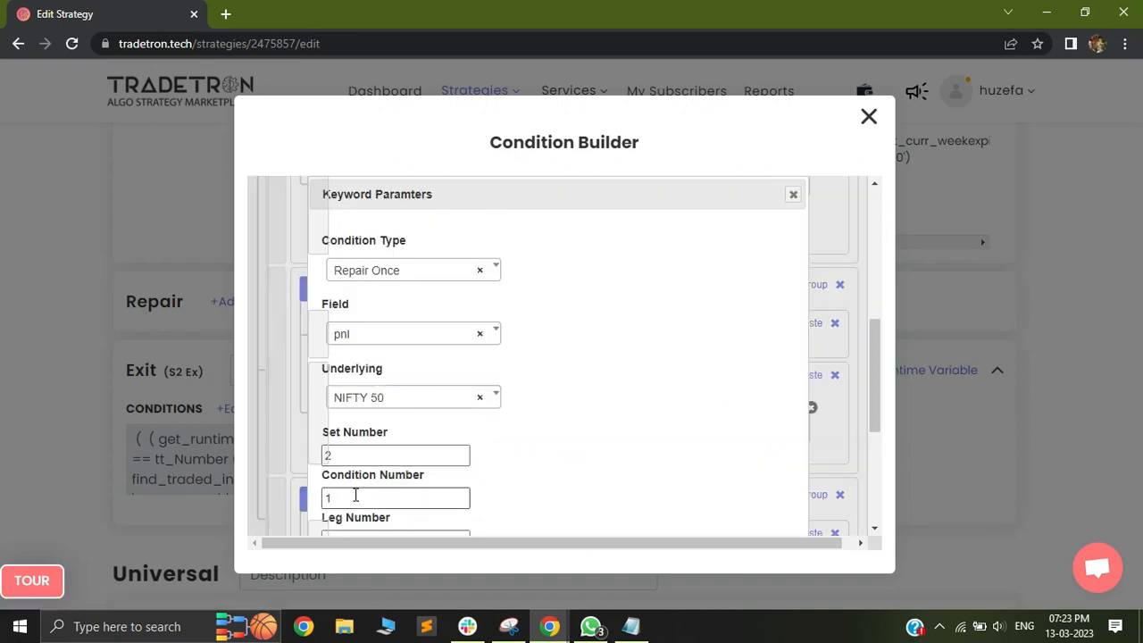
scroll(365, 402, down, 1)
click(375, 416)
double_click(370, 414)
text(2)
scroll(747, 468, up, 4)
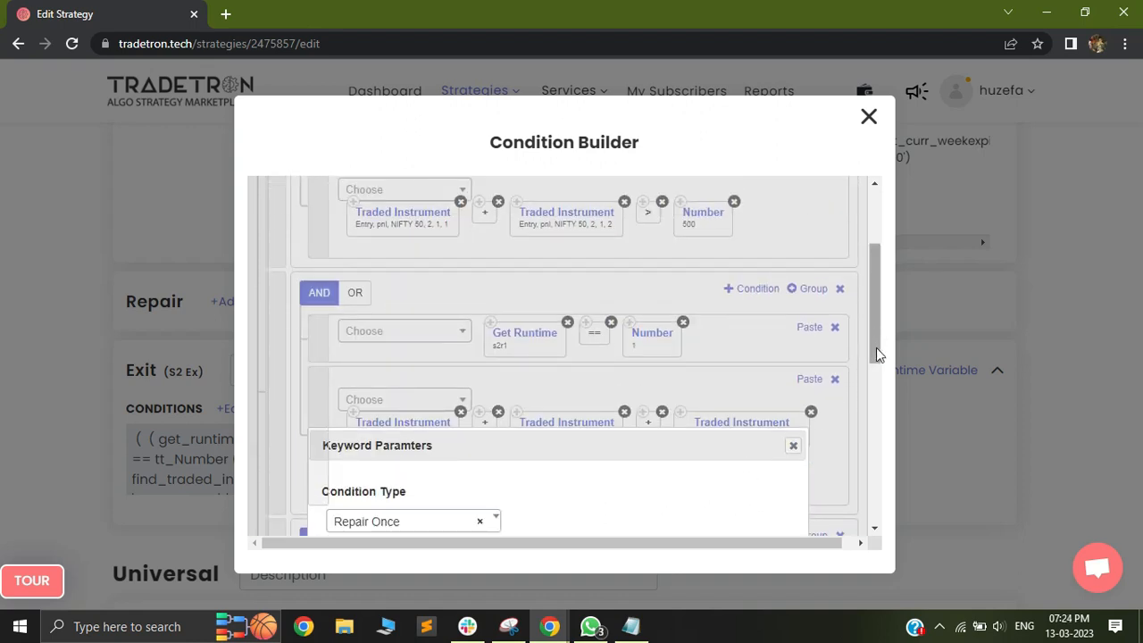
drag(871, 354, 878, 444)
scroll(878, 444, down, 1)
click(702, 532)
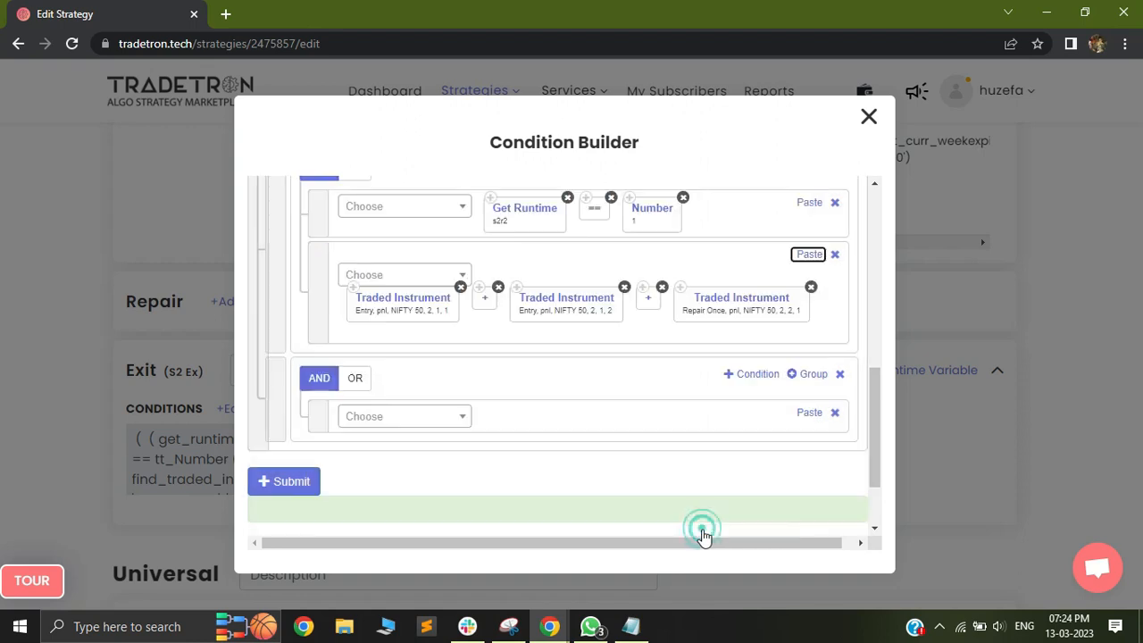
Complete the s2r2 group's pnl sum condition with a greater-than comparison and a Number keyword of 500
click(424, 283)
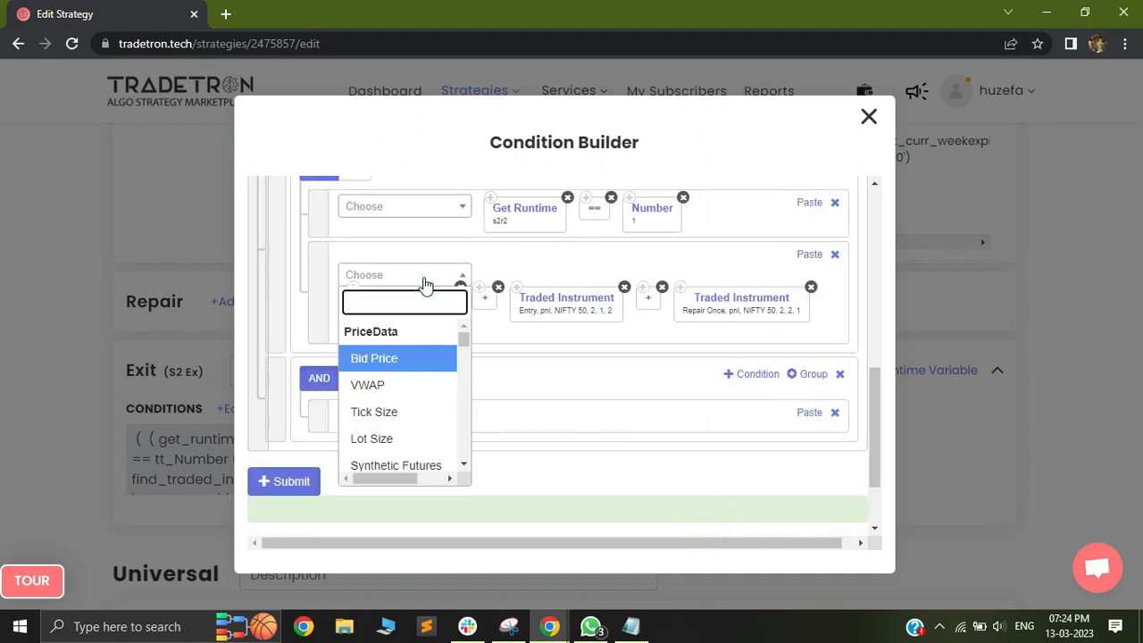
text(>)
click(406, 359)
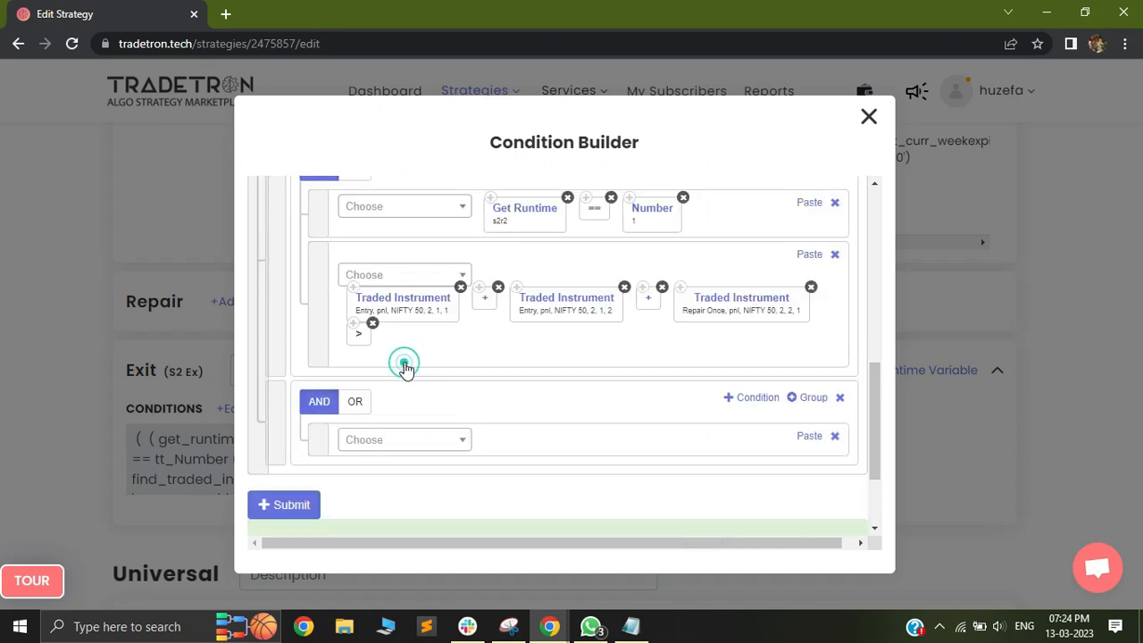
click(398, 276)
text(num)
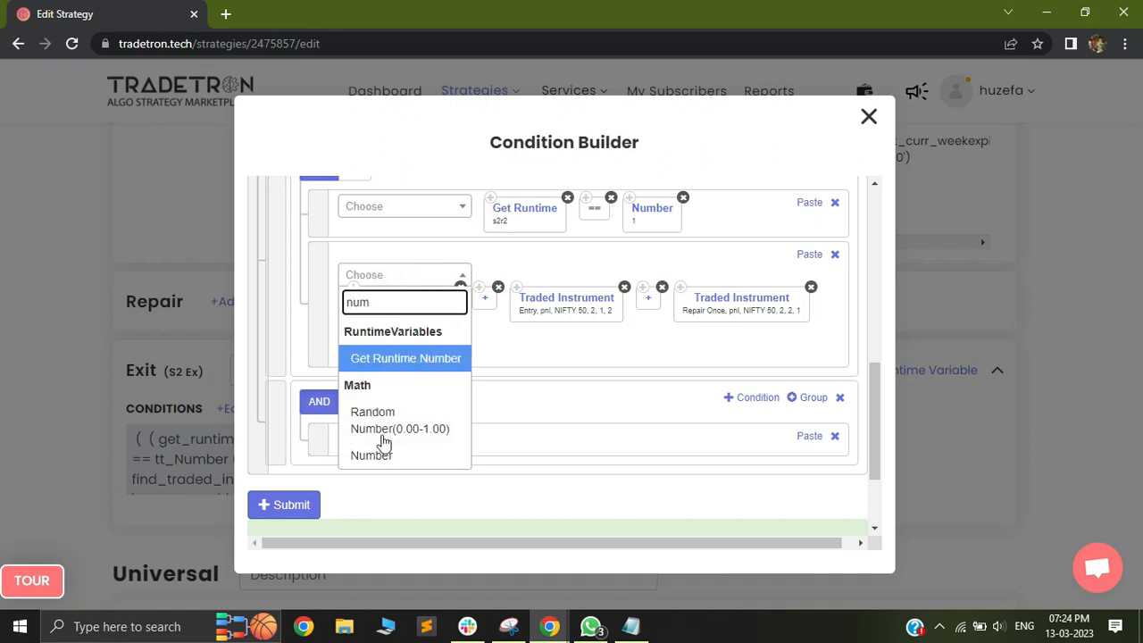
click(381, 457)
double_click(450, 279)
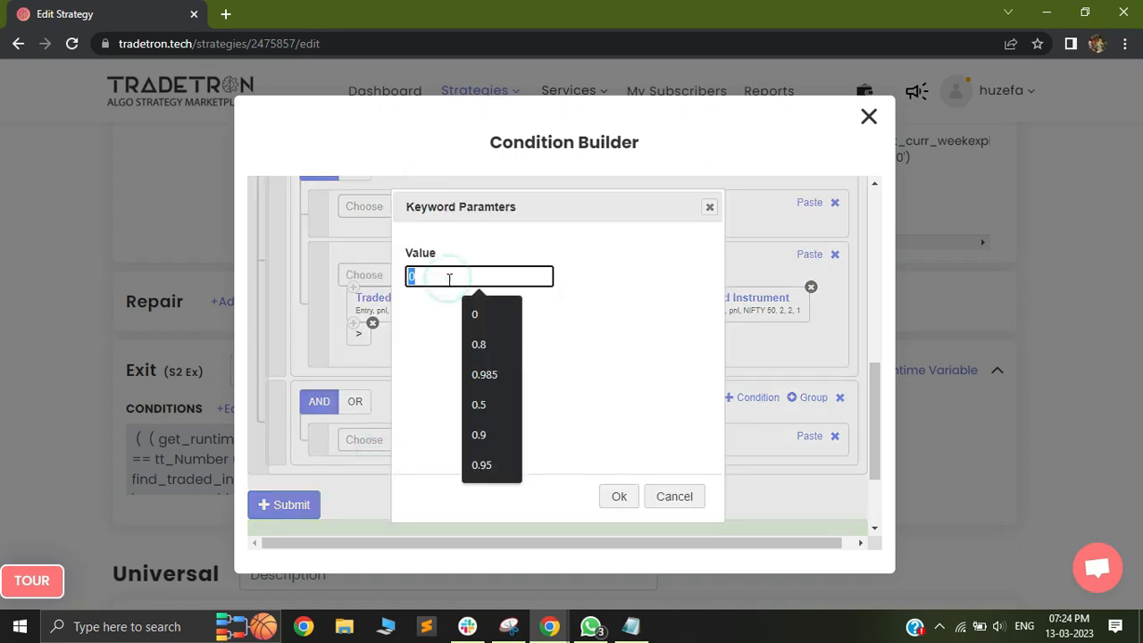
text(500)
click(625, 506)
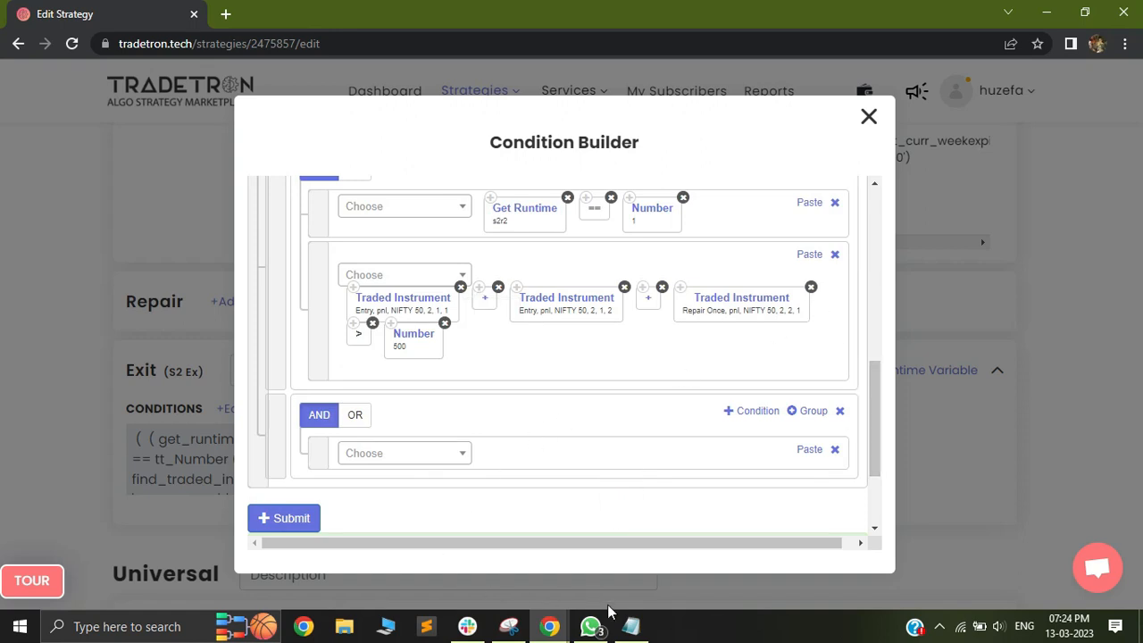
Check the entry + rep 2 line in the Notepad note, and submit the updated exit condition and close its builder
click(630, 626)
click(342, 410)
drag(367, 409, 106, 409)
click(966, 55)
scroll(873, 387, down, 2)
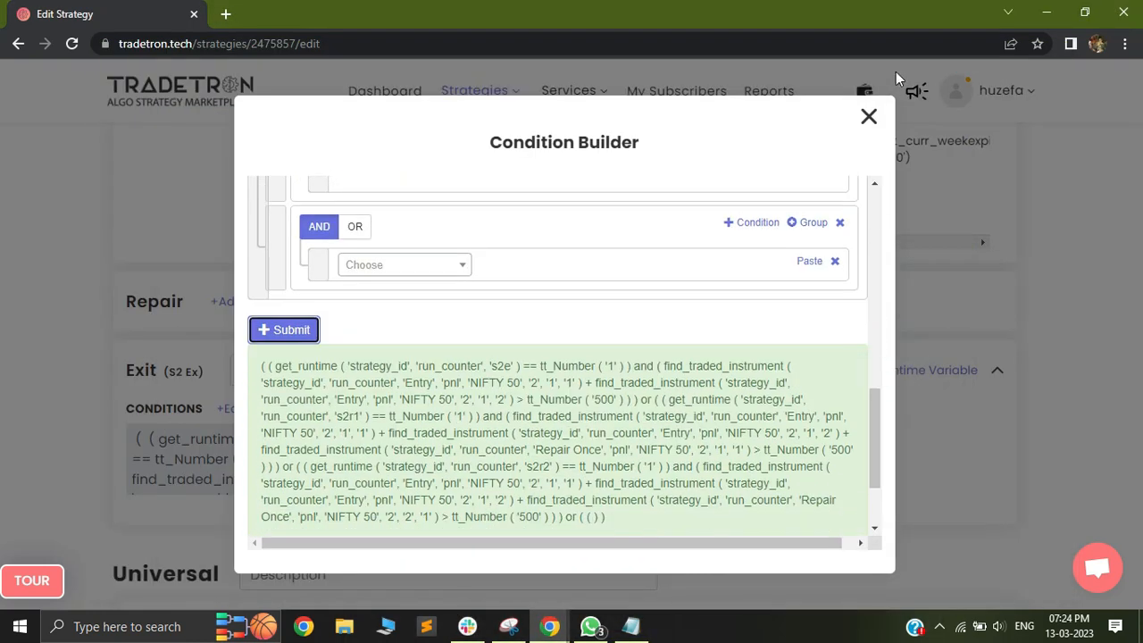
click(869, 121)
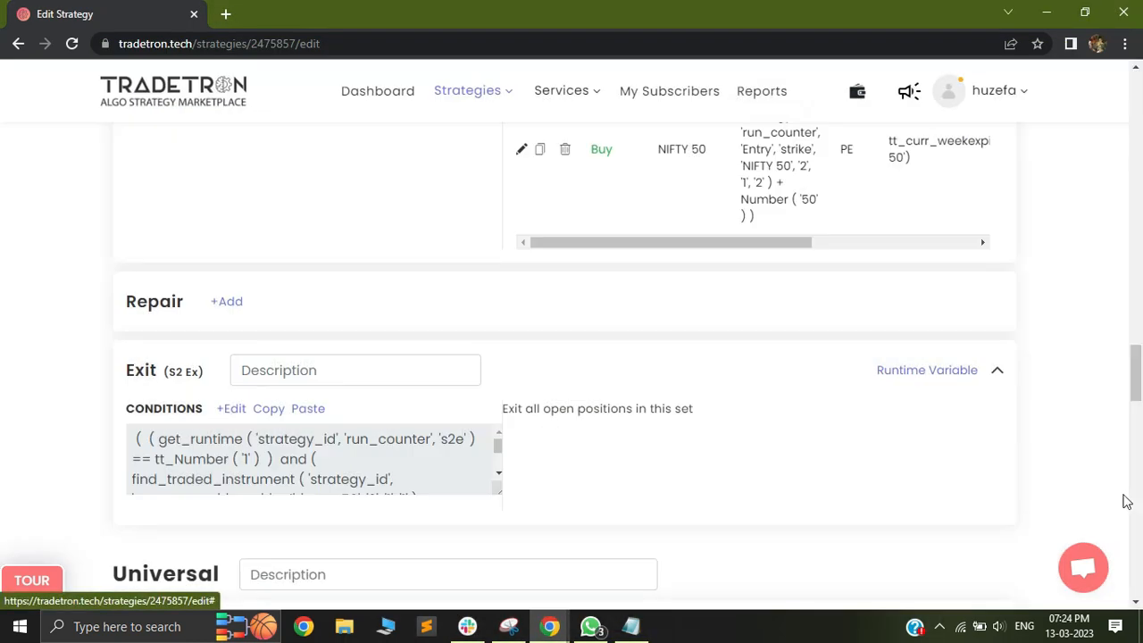
Open the runtime variables of Repair Once S 2 R2 and name a new variable s2r2
scroll(2, 385, up, 5)
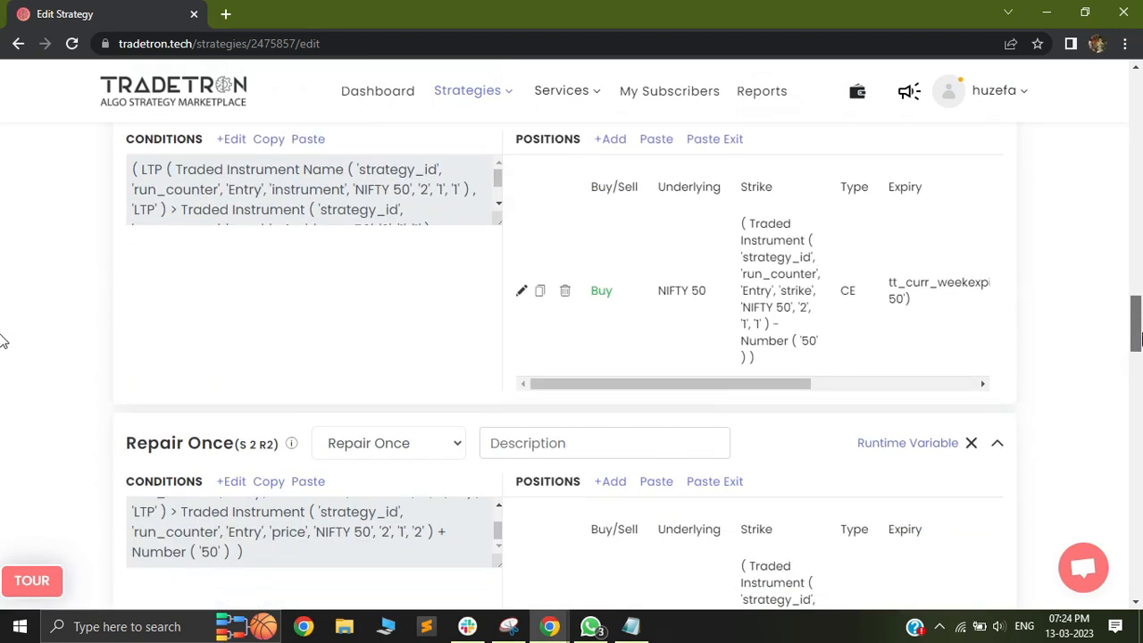
drag(157, 346, 223, 354)
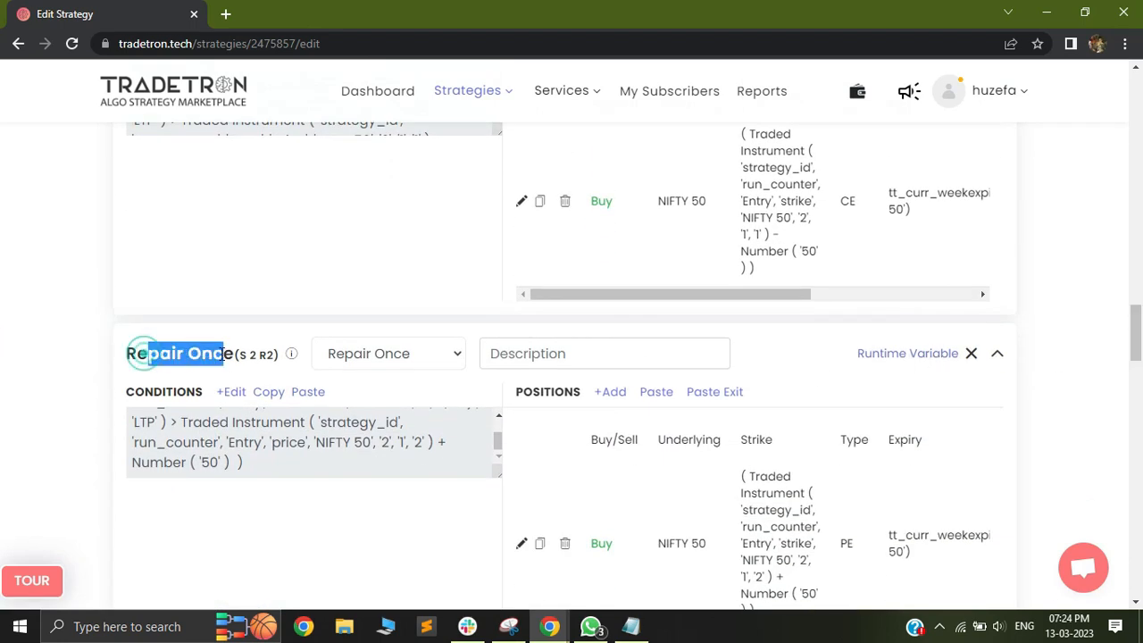
click(902, 355)
click(261, 323)
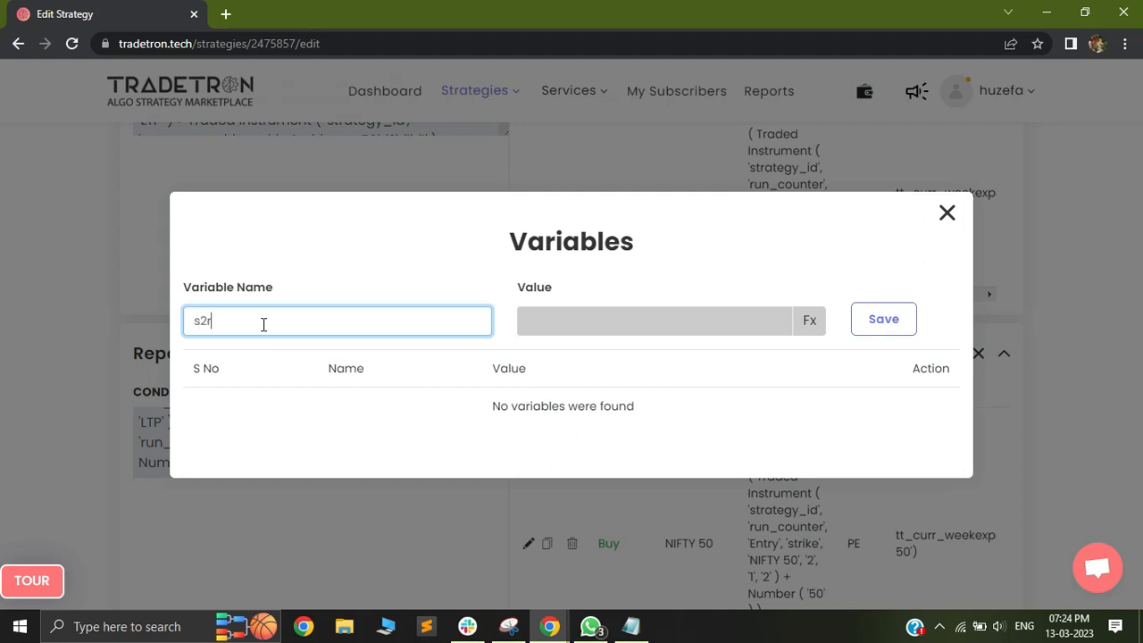
text(s2r2)
Set the s2r2 variable's value to a Number keyword of 1 and submit the formula
click(810, 322)
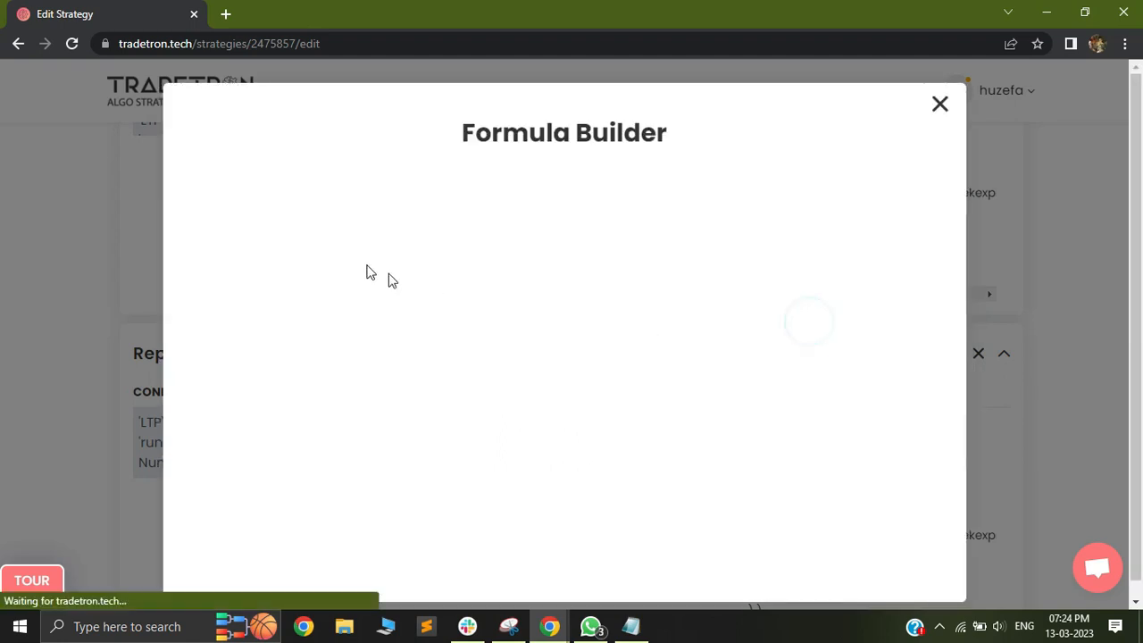
click(299, 229)
text(num)
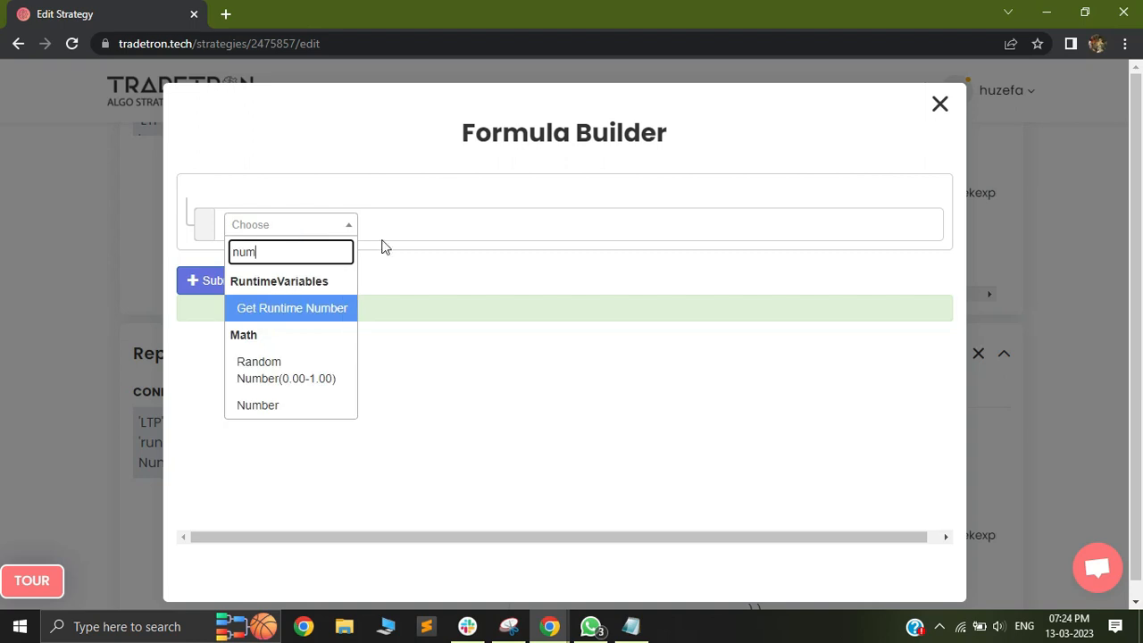
click(302, 418)
click(444, 267)
double_click(443, 271)
text(1)
click(626, 490)
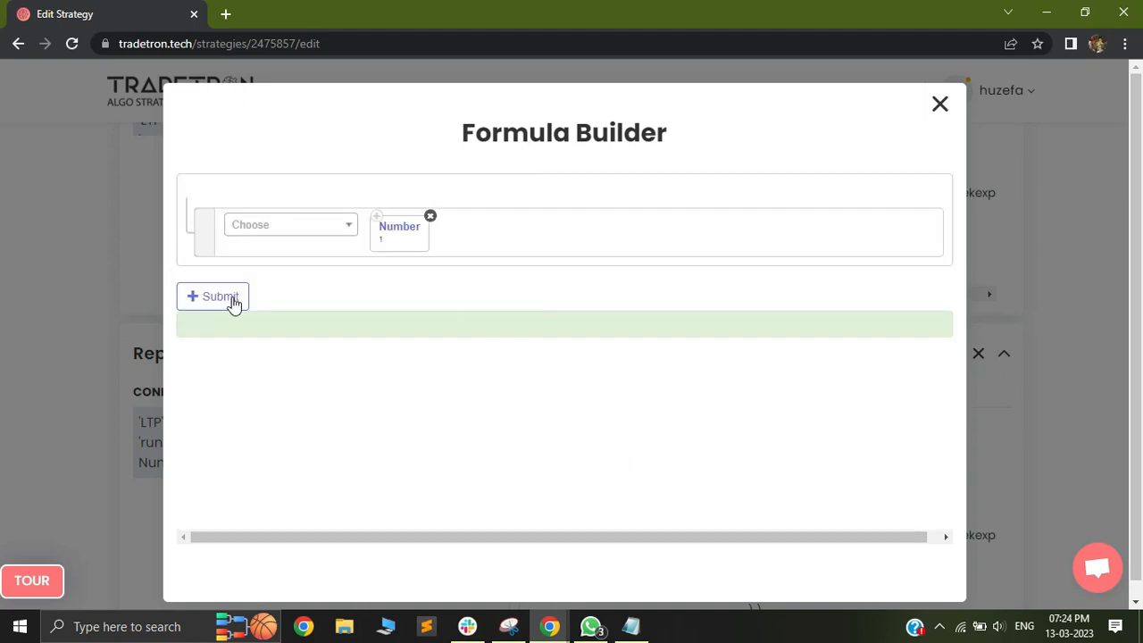
click(230, 297)
click(939, 104)
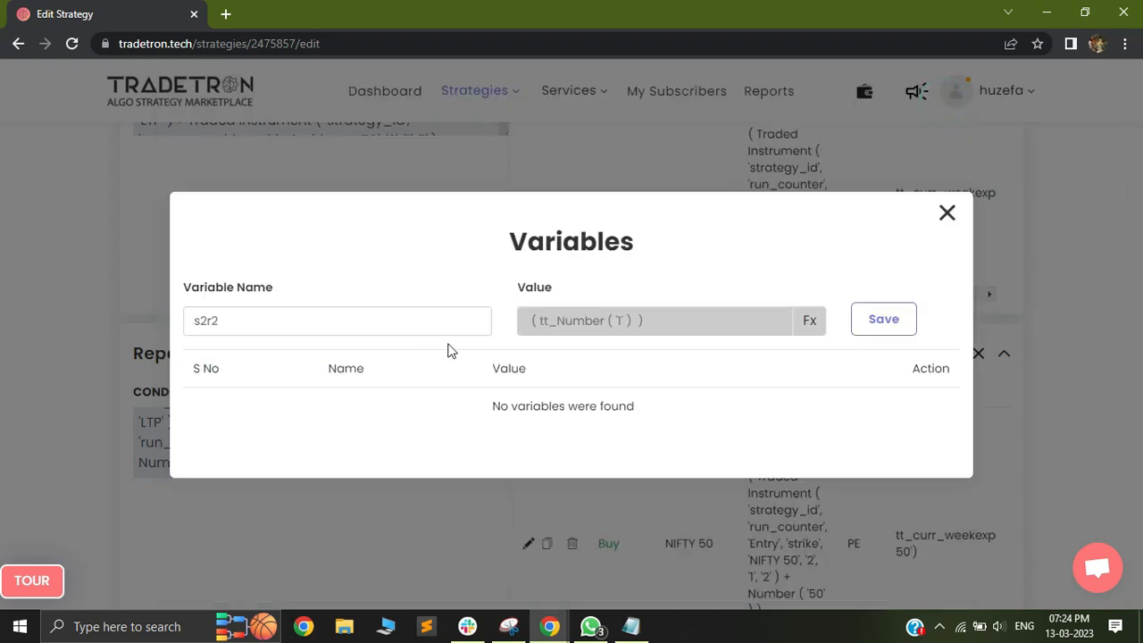
Save the s2r2 runtime variable and name a second variable s2e for the same repair
click(887, 327)
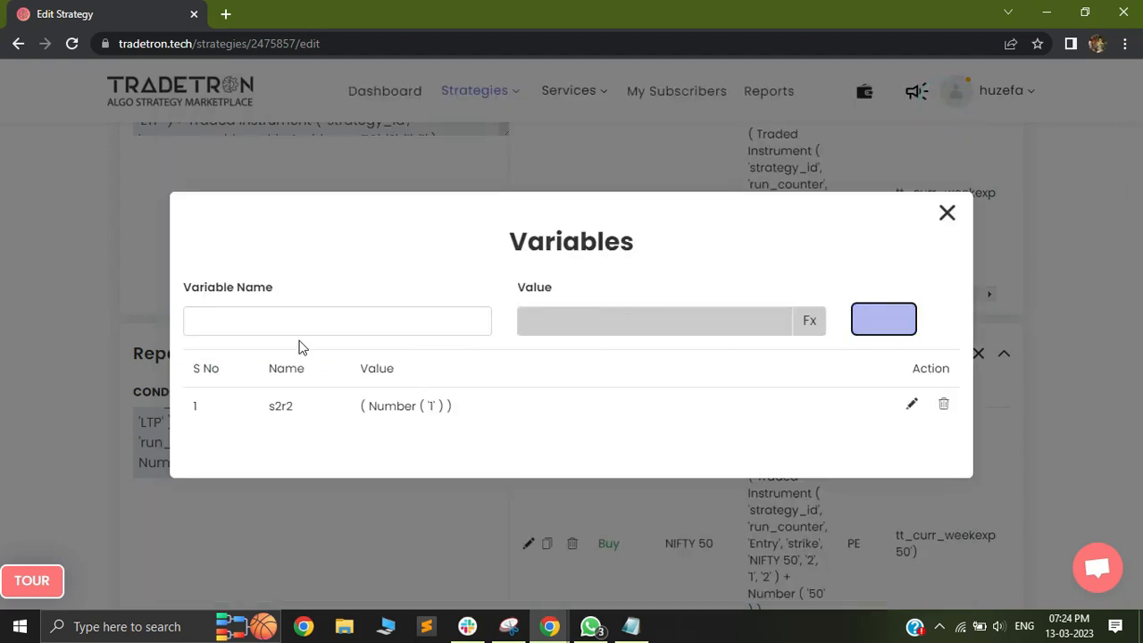
click(283, 311)
text(se)
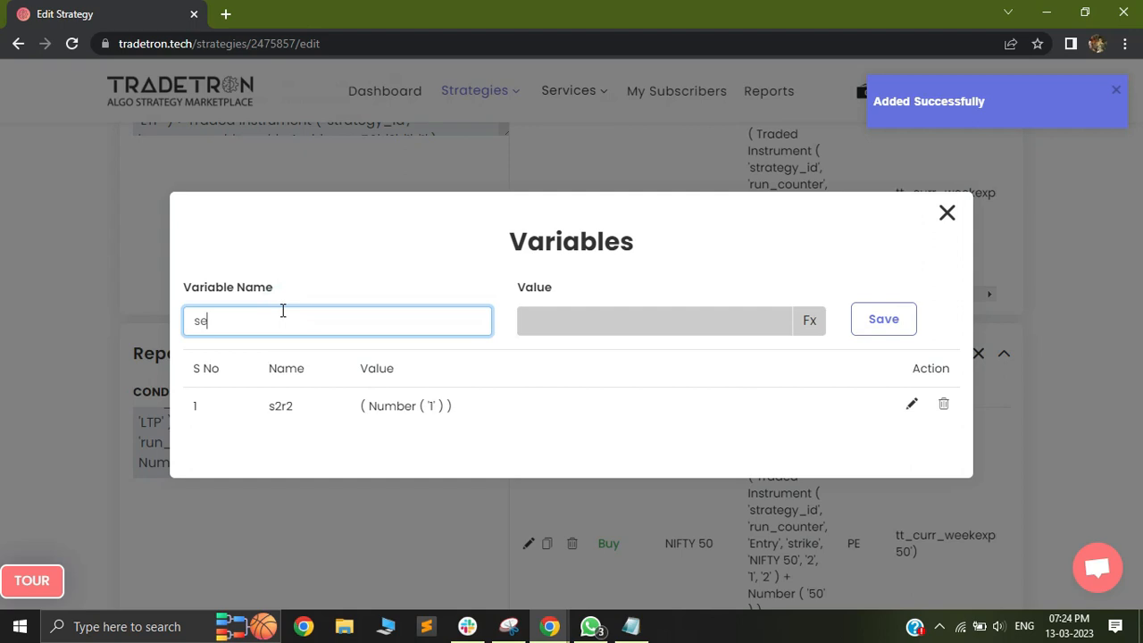
text(e)
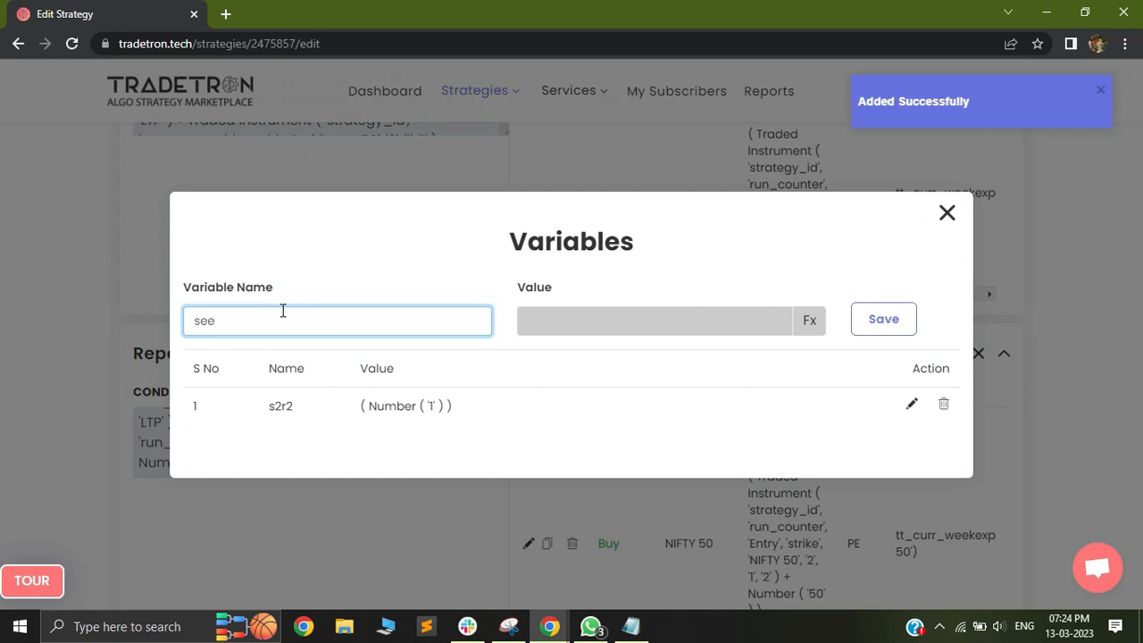
key(BackSpace)
key(BackSpace)
text(2)
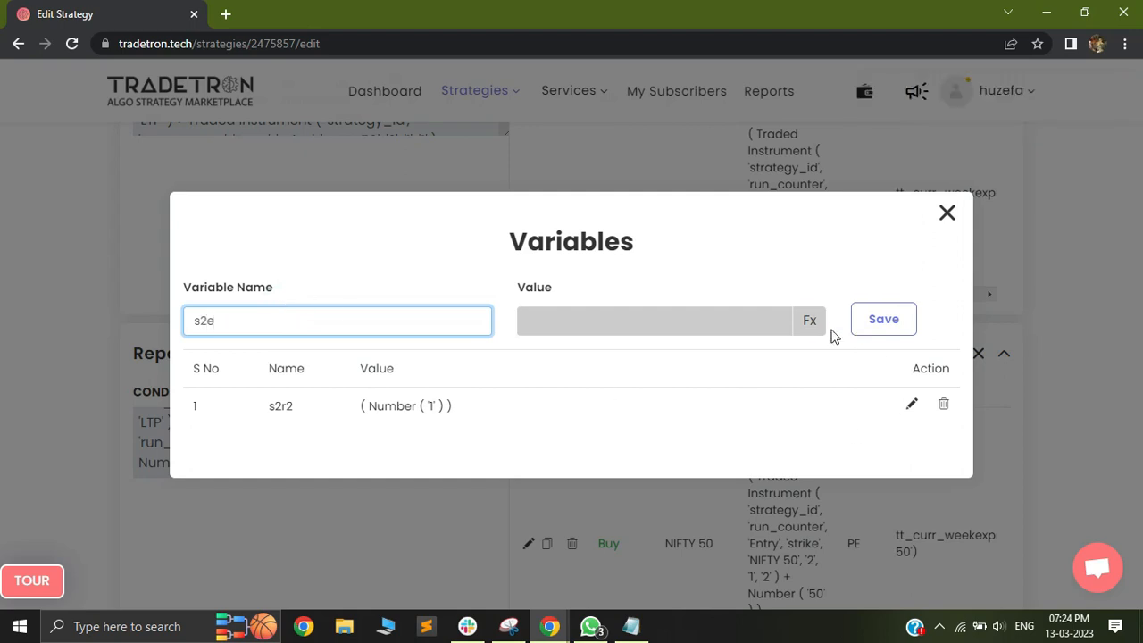
text(e)
Set the s2e variable's value to a Number keyword of 0, save it and close the repair's variables
click(813, 321)
click(302, 224)
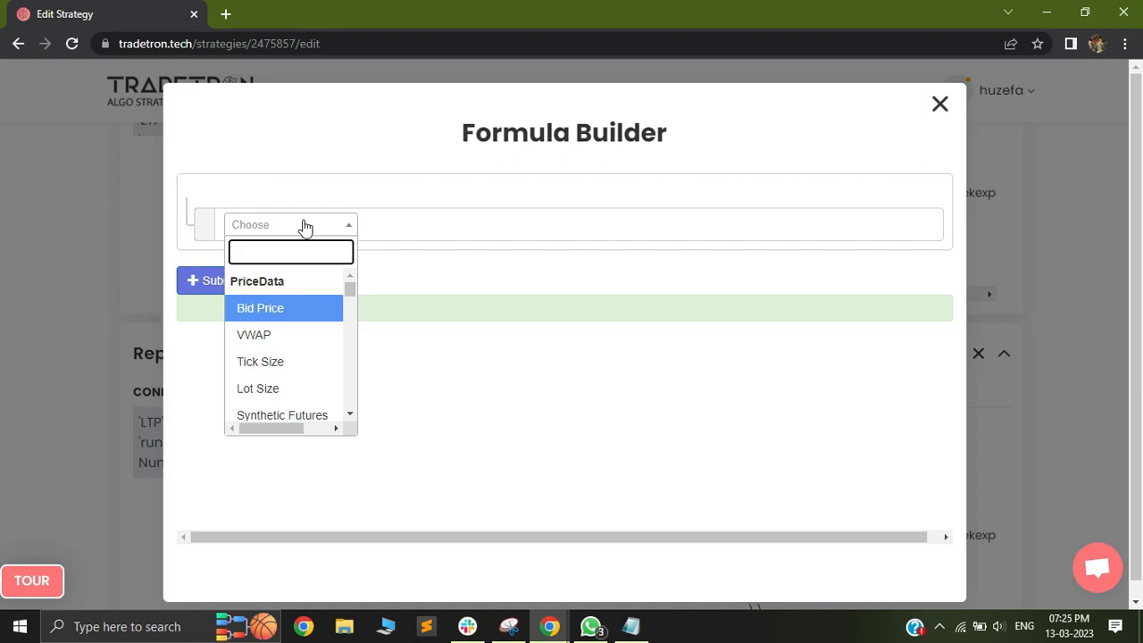
text(num)
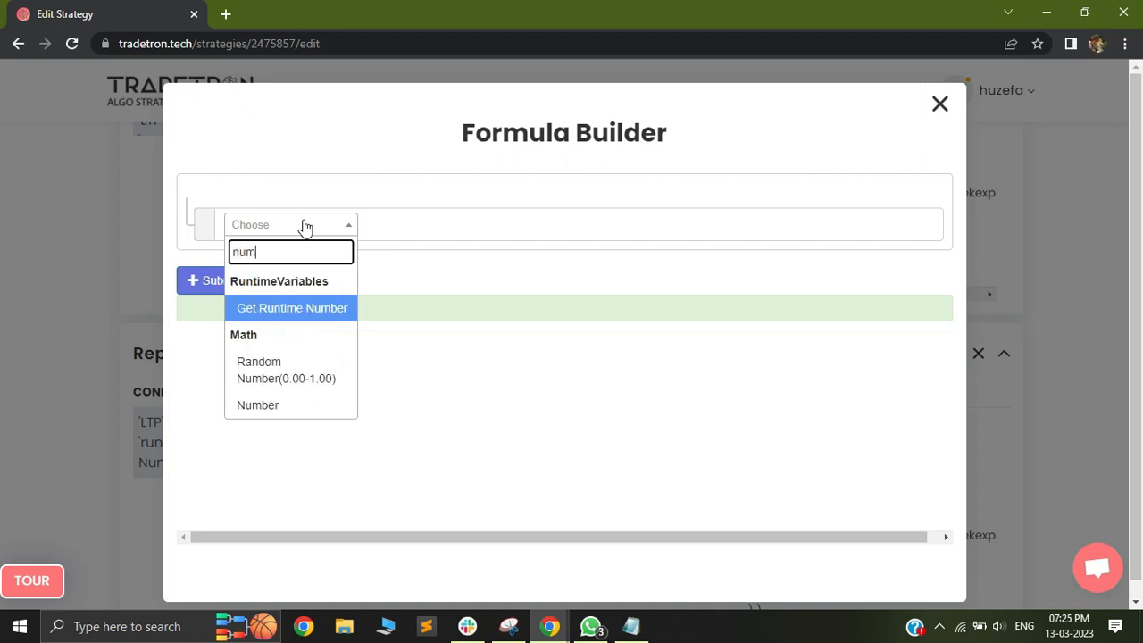
click(288, 423)
click(503, 278)
click(625, 490)
click(237, 297)
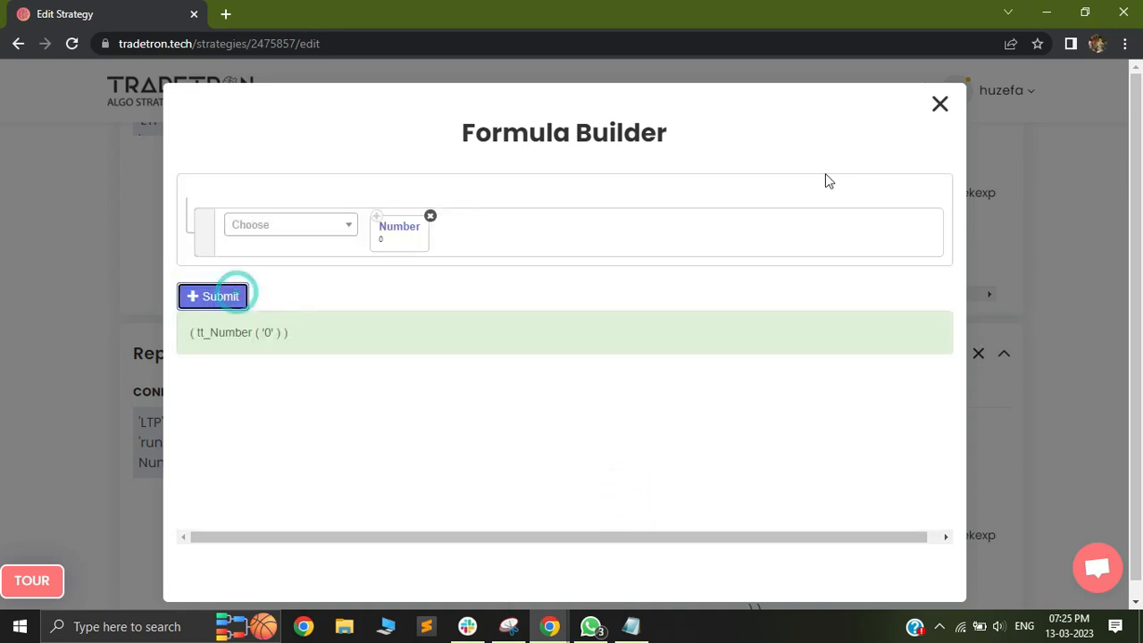
click(941, 105)
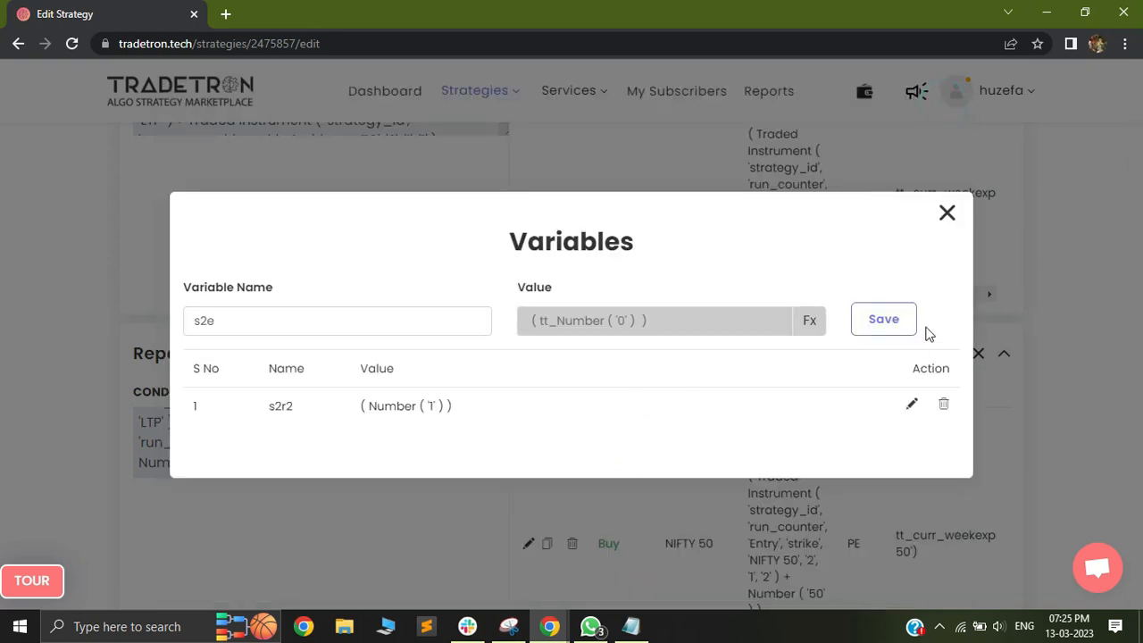
click(863, 322)
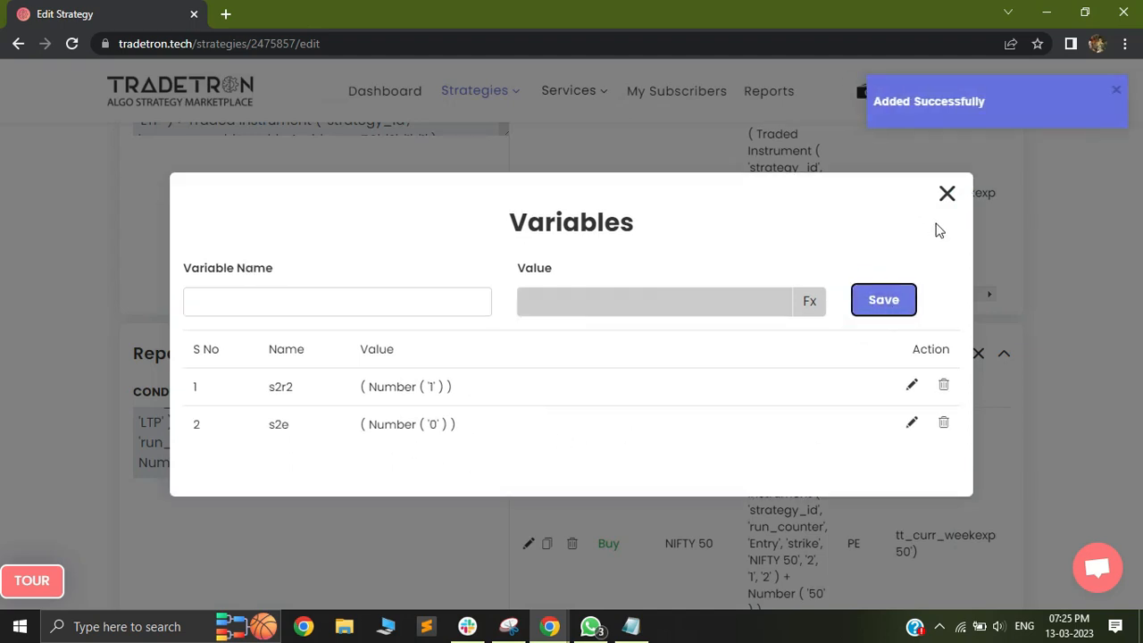
click(947, 193)
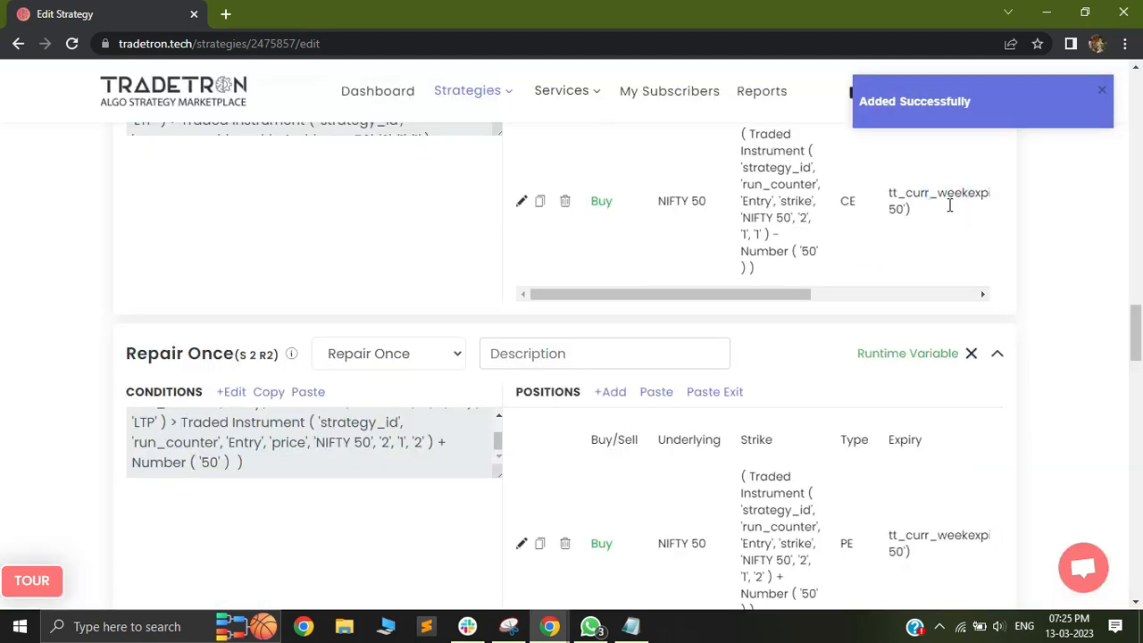
Check the entry + rep 1 + rep 2 line in the Notepad note, and add a second condition to the exit's last group
drag(1141, 347, 1142, 374)
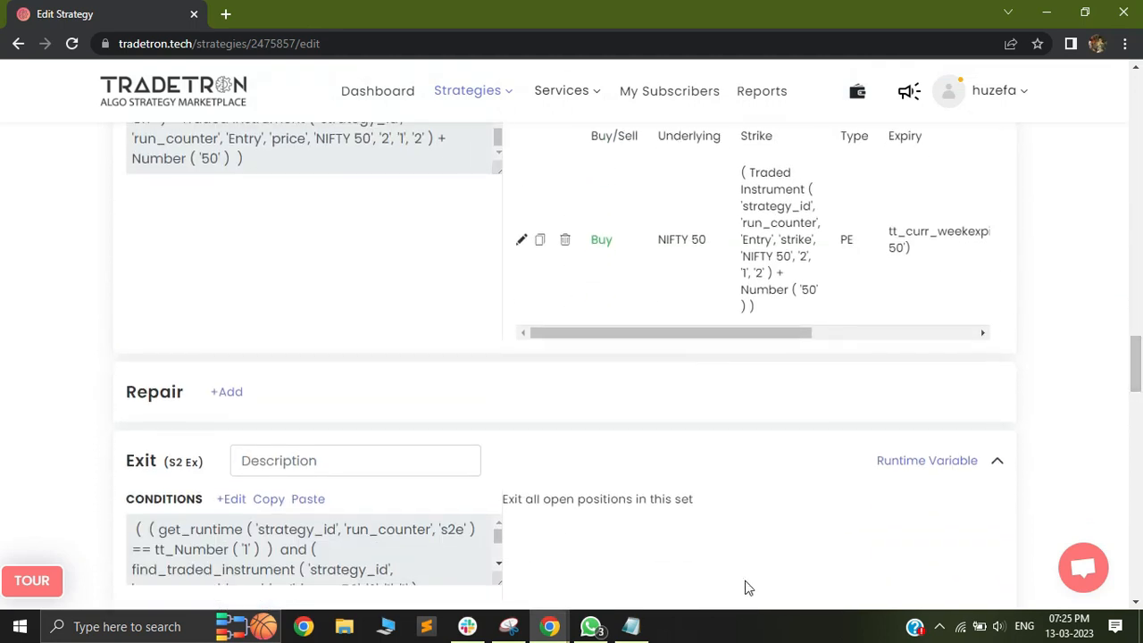
click(643, 633)
drag(181, 451, 469, 443)
click(969, 57)
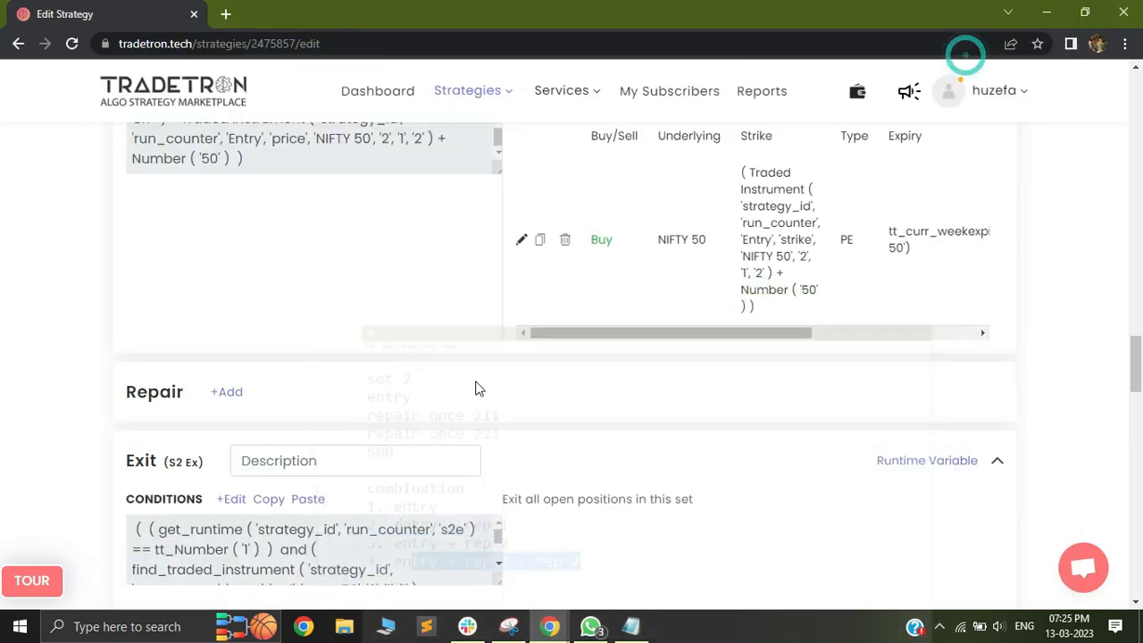
click(230, 500)
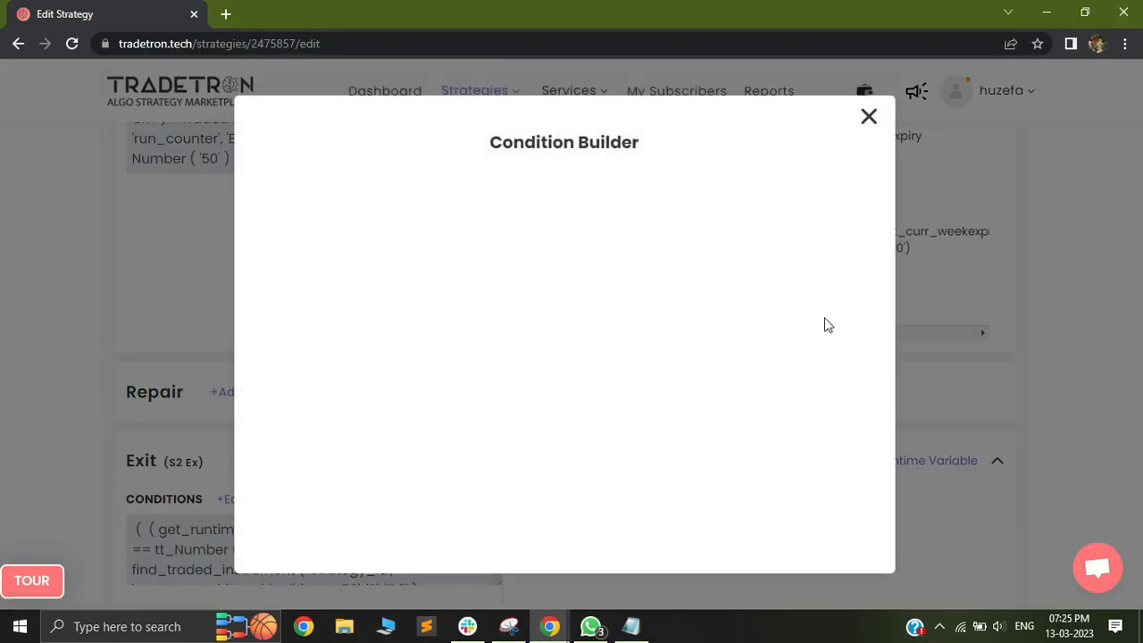
drag(867, 286, 879, 443)
click(741, 432)
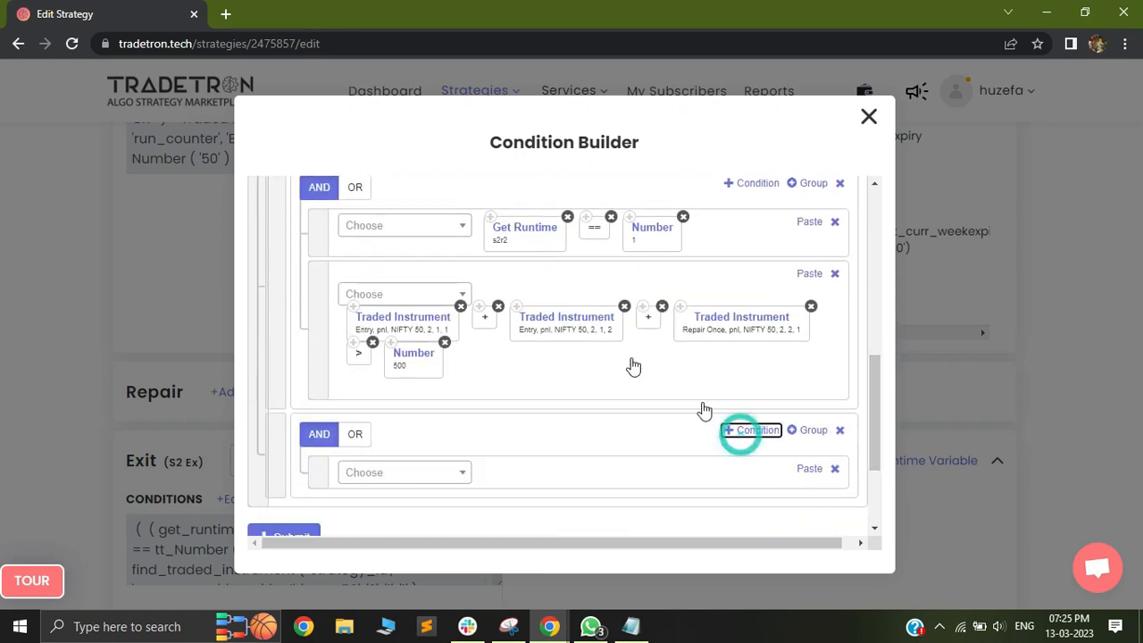
Build the last group's first condition as Get Runtime s2r1 == Number 1, copying the comparison and number from the s2r2 condition above
click(405, 475)
text(get)
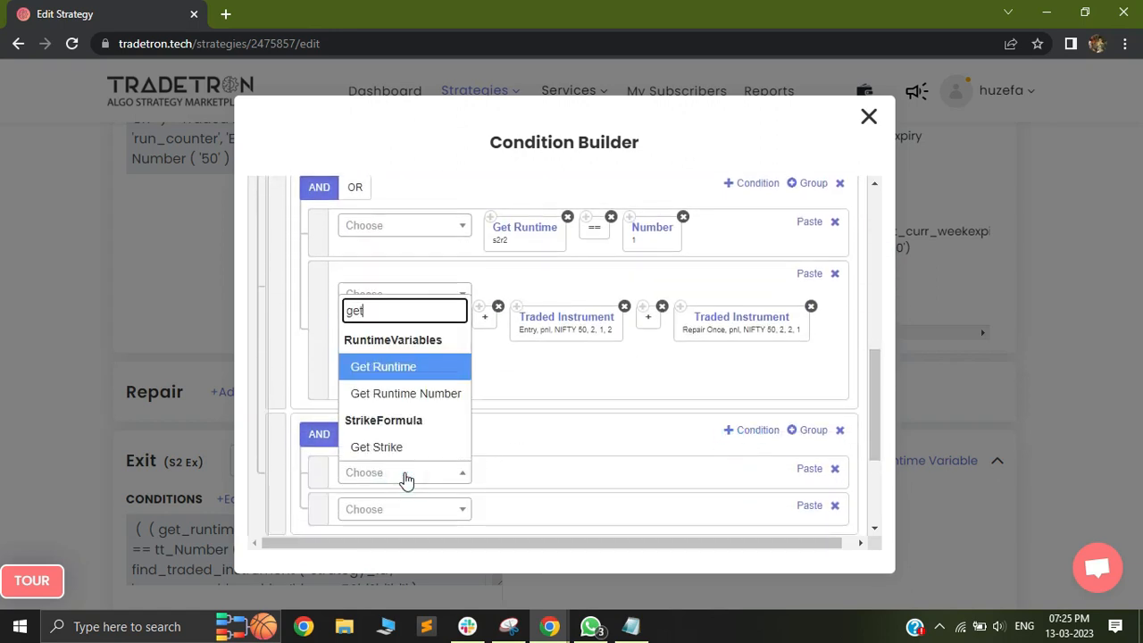
click(397, 366)
click(467, 278)
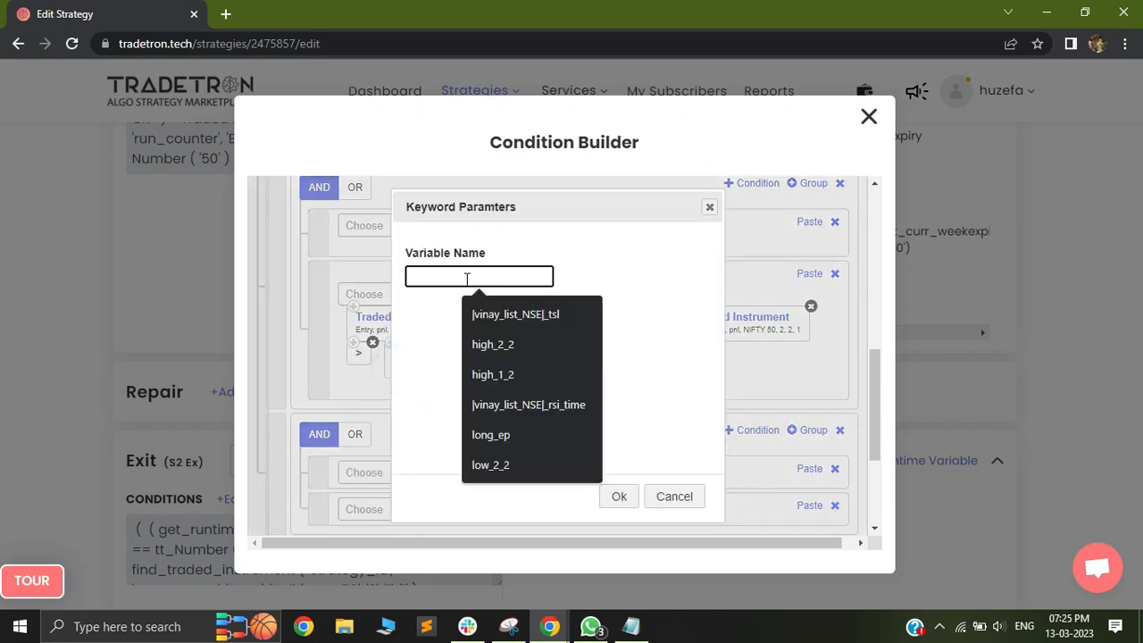
text(s2r)
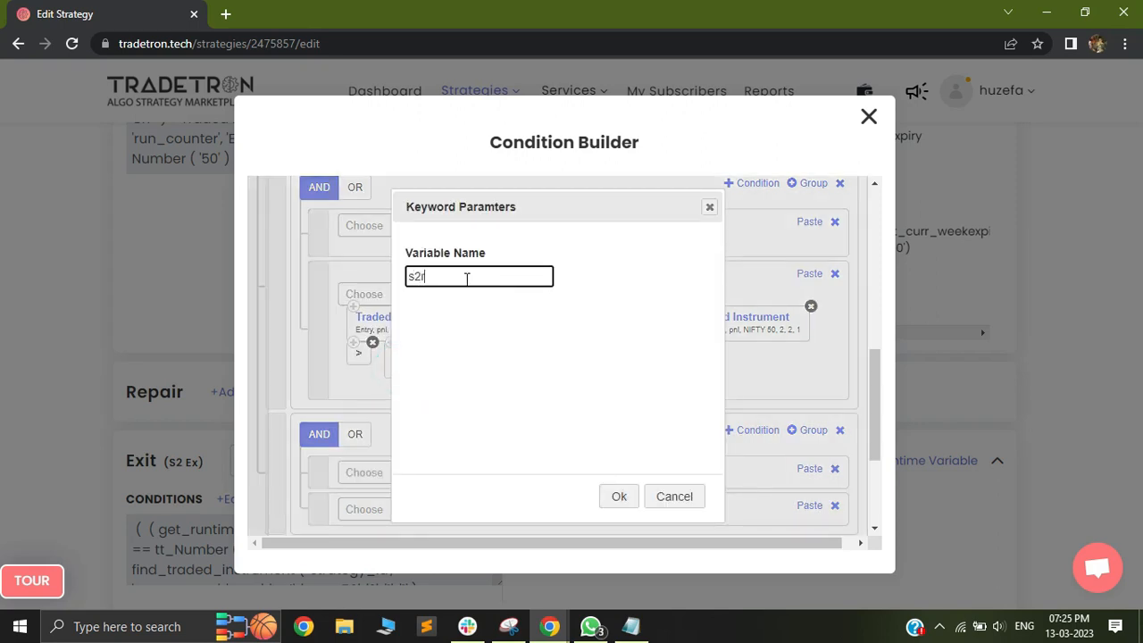
text(1)
click(615, 497)
click(585, 214)
click(808, 468)
click(628, 216)
click(808, 467)
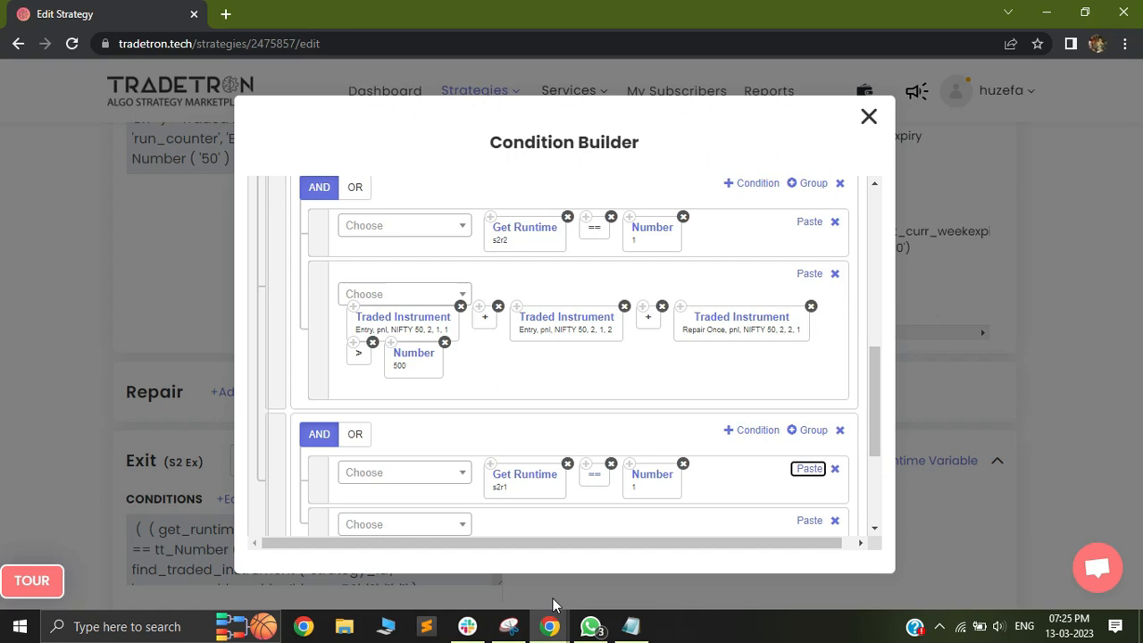
Check the entry + rep 1 line in the Notepad note, and add a third condition to the exit's last group
click(631, 626)
drag(140, 369, 260, 375)
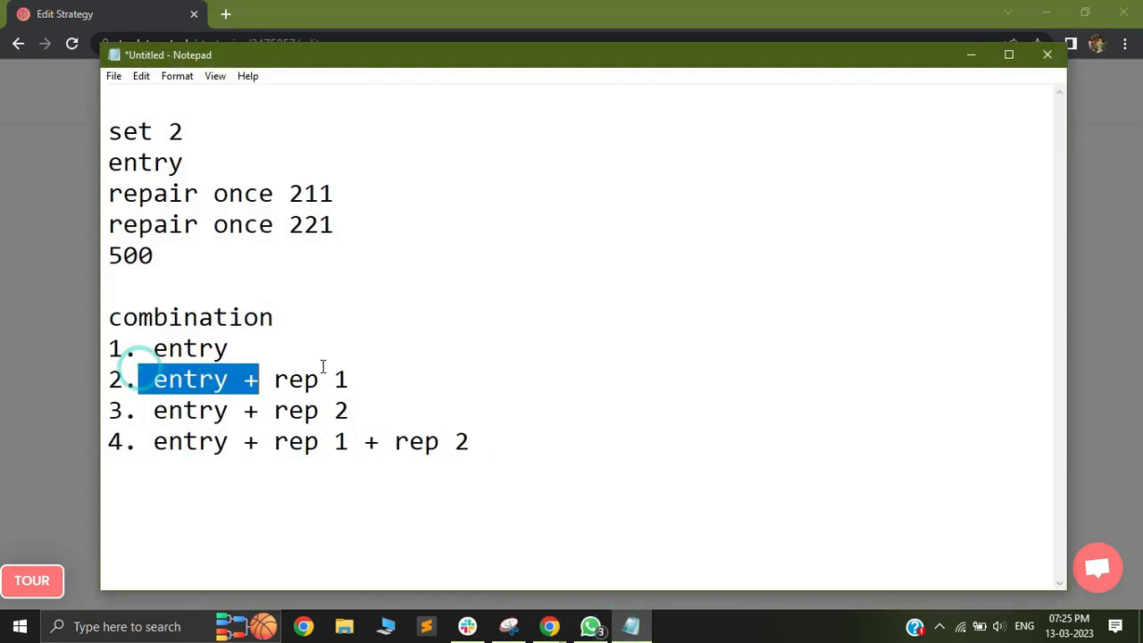
click(971, 55)
scroll(596, 425, down, 2)
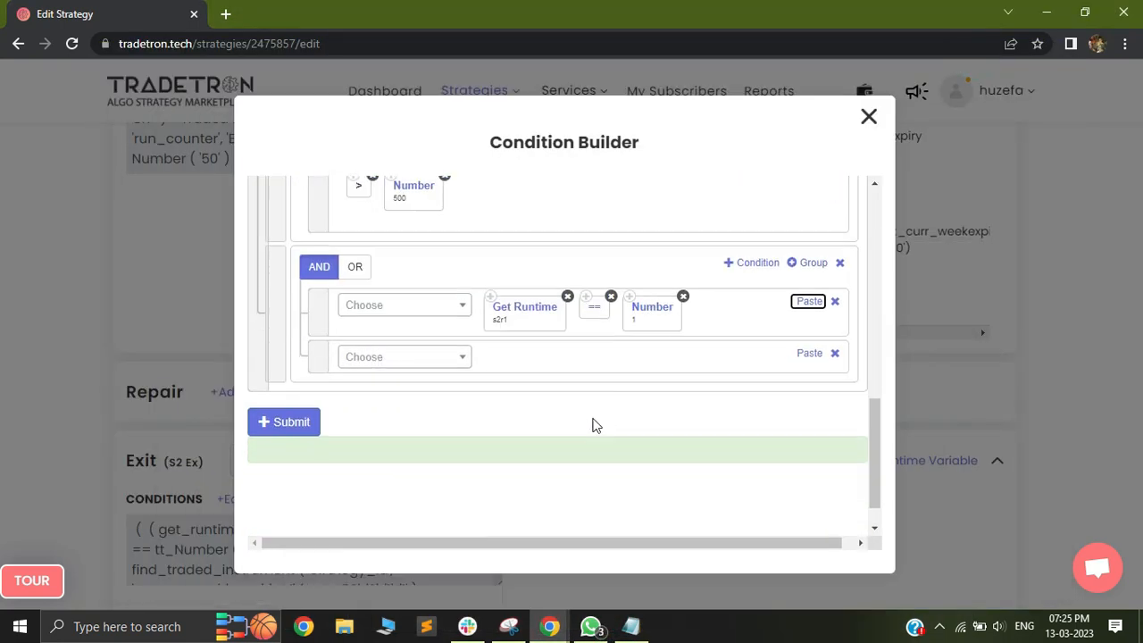
click(756, 264)
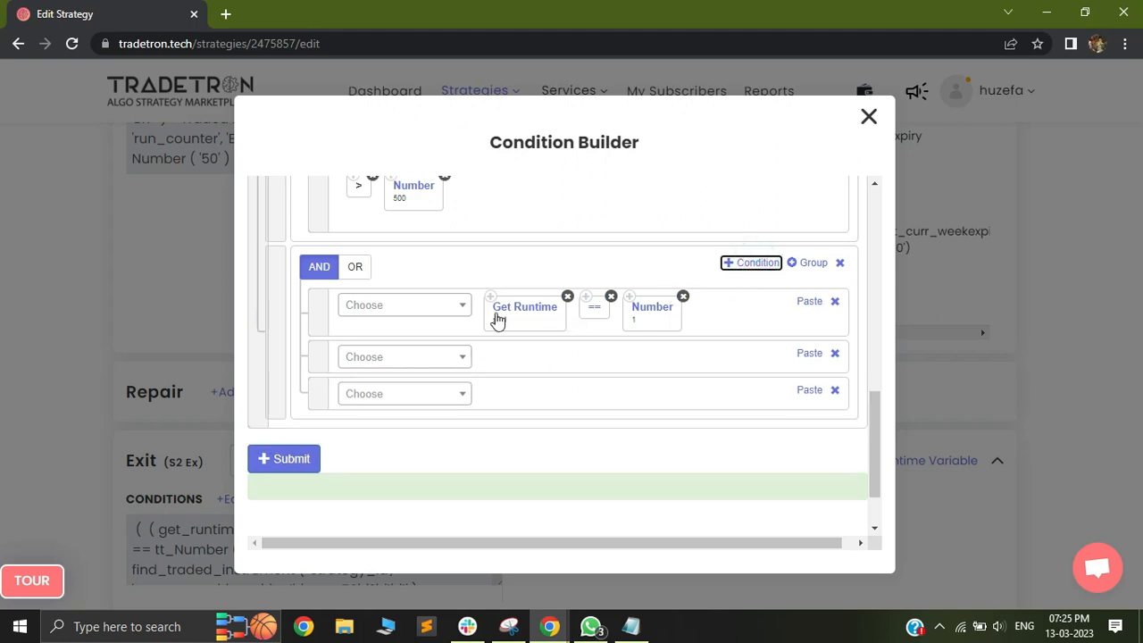
Build the last group's second condition as Get Runtime s2r2 == Number 1, reusing the comparison and number from the s2r1 condition
click(451, 358)
text(get)
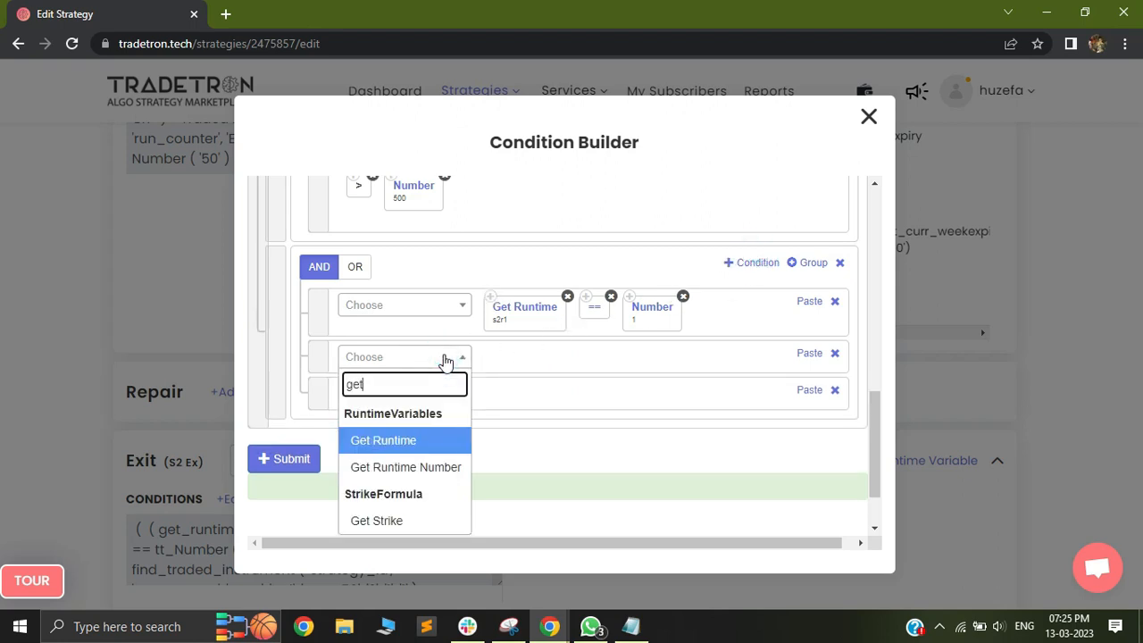
click(371, 441)
click(427, 282)
text(s2r2)
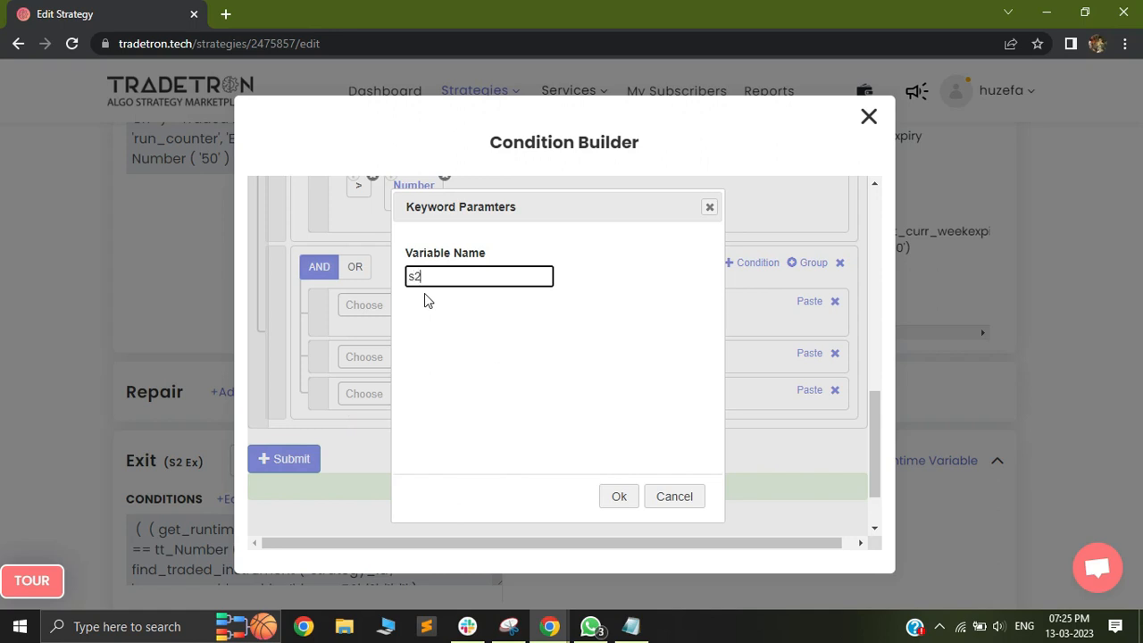
click(624, 496)
click(588, 297)
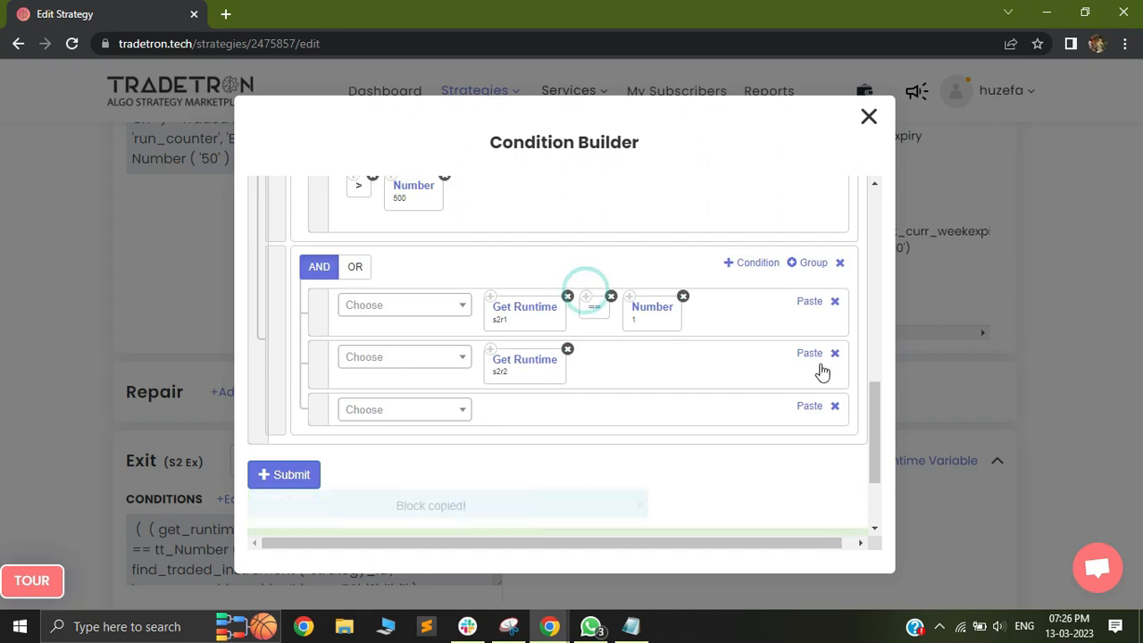
click(809, 353)
click(629, 298)
click(809, 353)
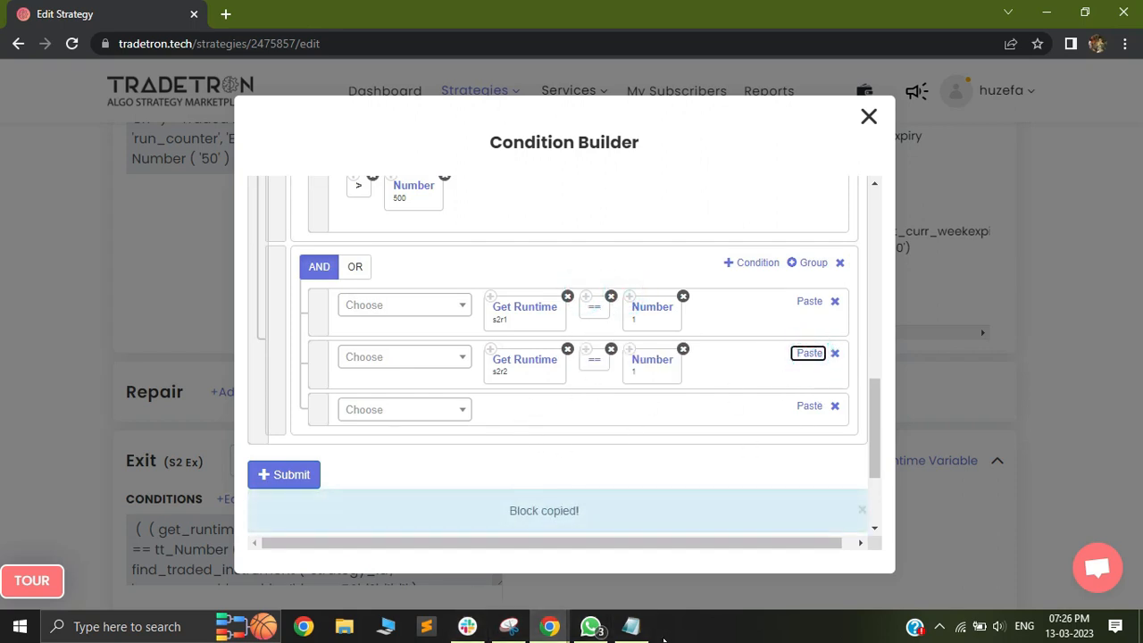
Check the rep 1 + rep 2 part of combination 4 in the Notepad note
click(630, 626)
drag(274, 441, 483, 449)
click(631, 626)
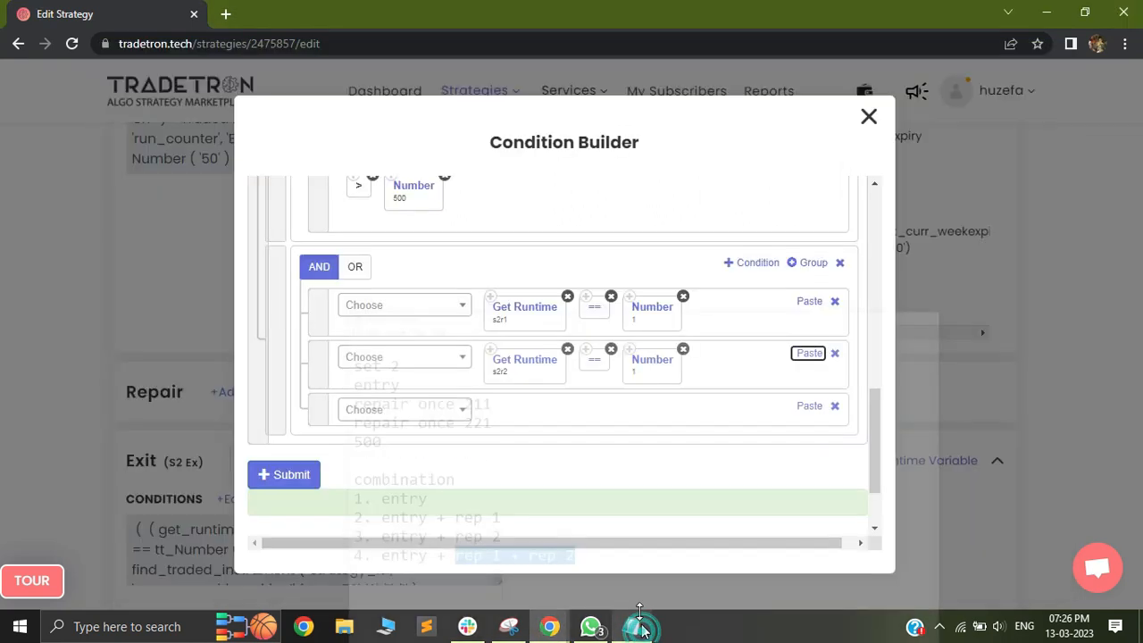
Copy the sum of the two Entry pnl Traded Instruments (NIFTY 50, 2, 1, 1 and 2, 1, 2) into the last group's third condition
scroll(458, 389, up, 1)
scroll(458, 389, up, 1)
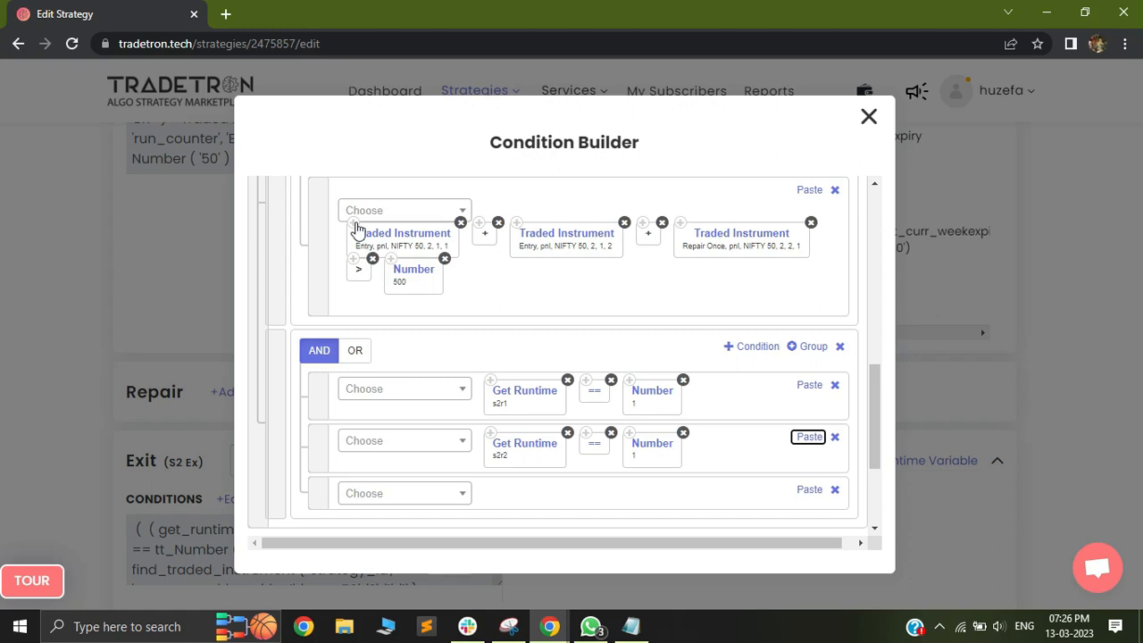
click(808, 491)
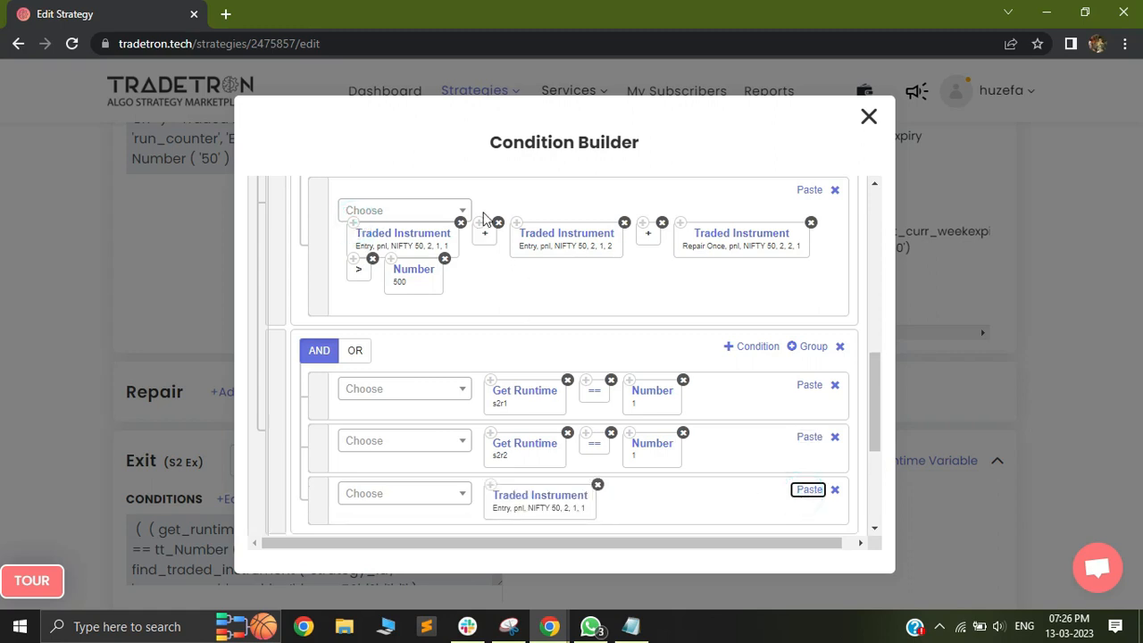
click(481, 227)
click(807, 490)
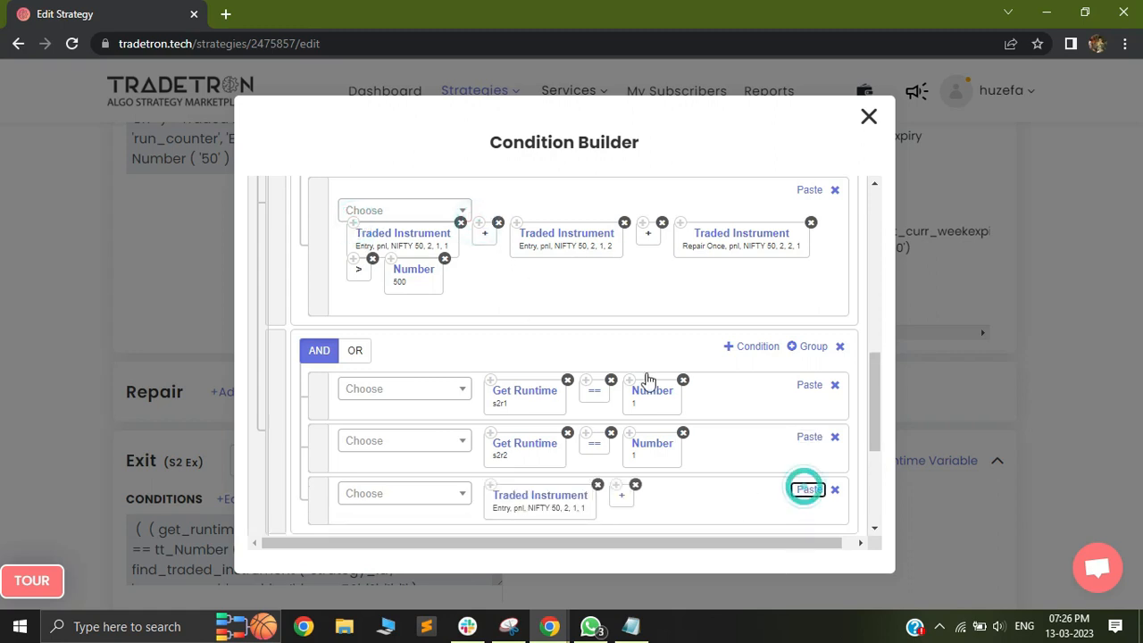
click(516, 225)
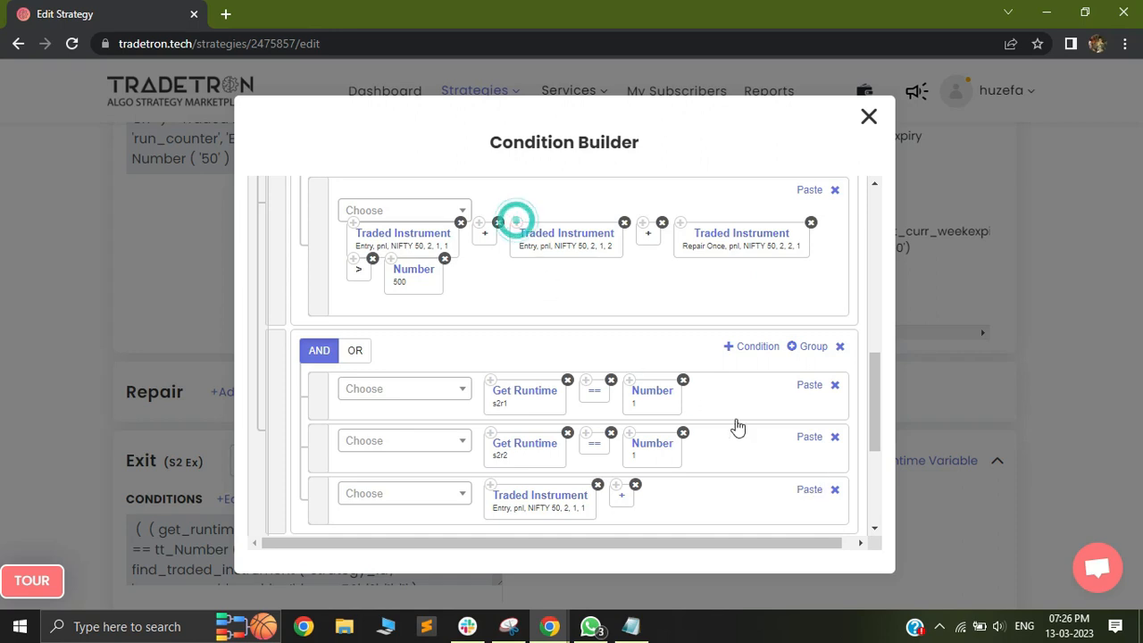
click(809, 491)
Append a plus and the s2r2 group's Repair Once pnl Traded Instrument (NIFTY 50, 2, 2, 1) to the last group's third condition
click(647, 226)
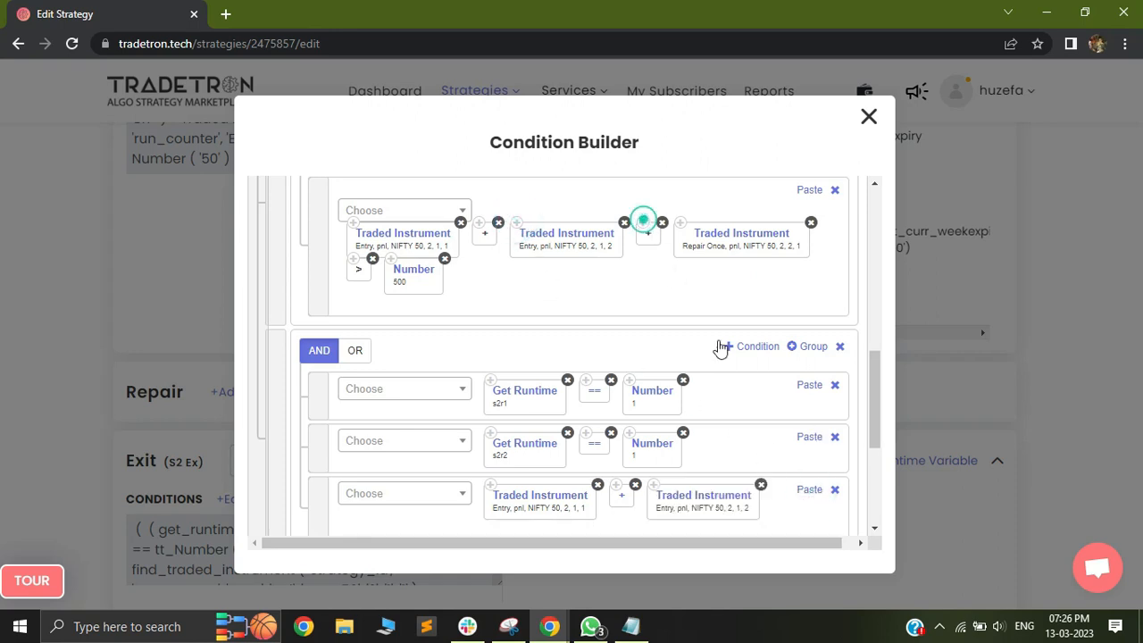
click(808, 491)
click(679, 224)
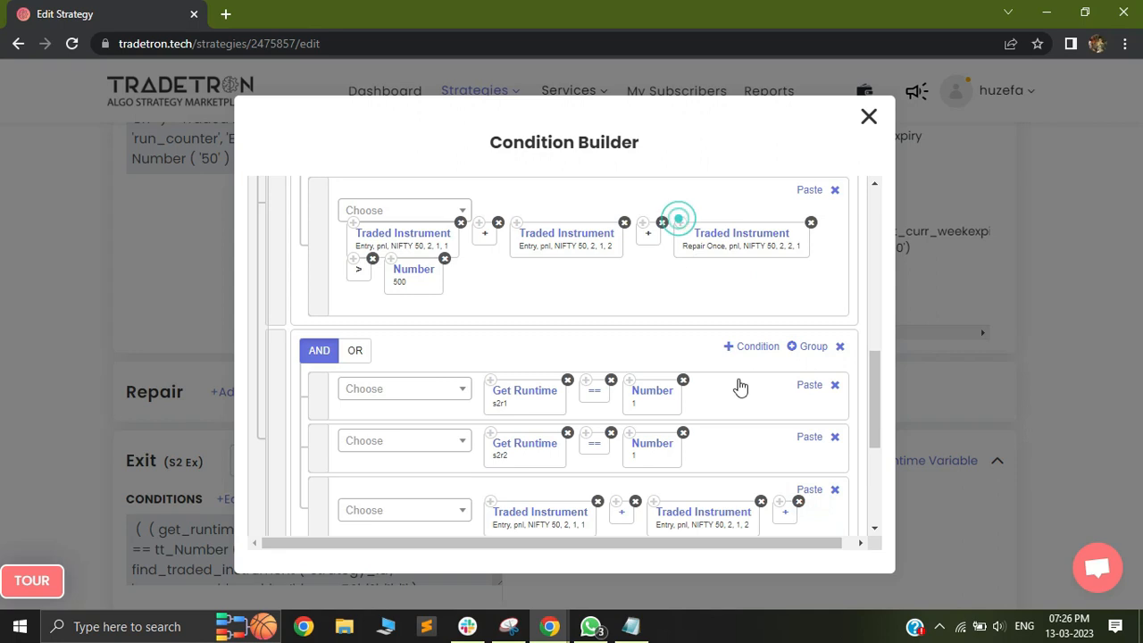
click(809, 490)
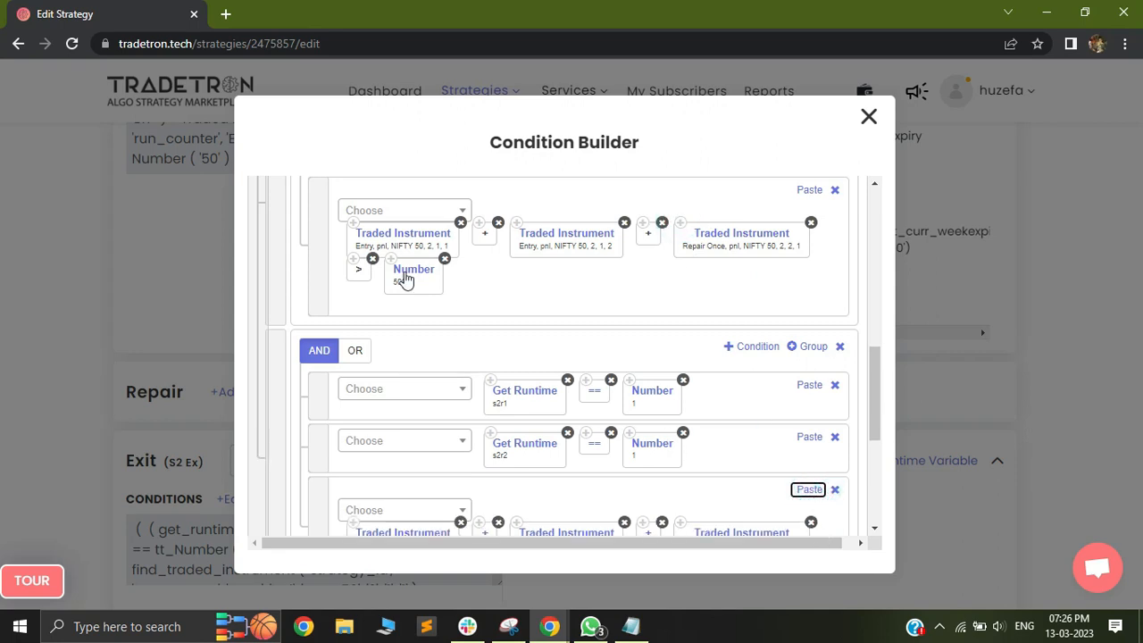
Append another plus and a copy of the Repair Once Traded Instrument with condition number 1 to the last group's third condition
scroll(874, 400, down, 2)
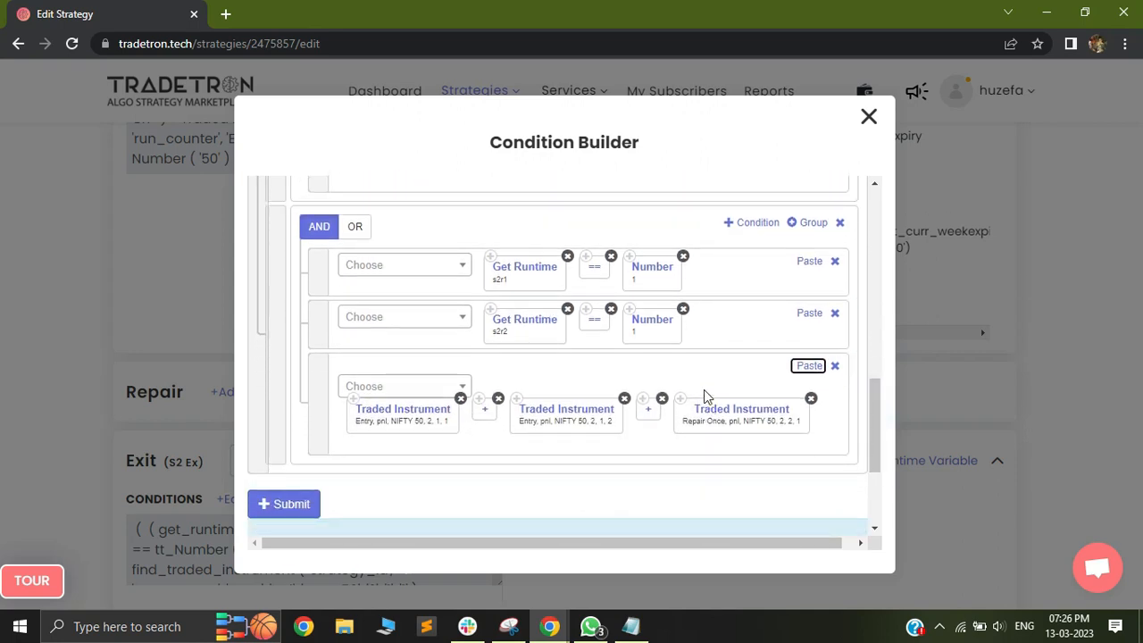
click(642, 404)
click(808, 365)
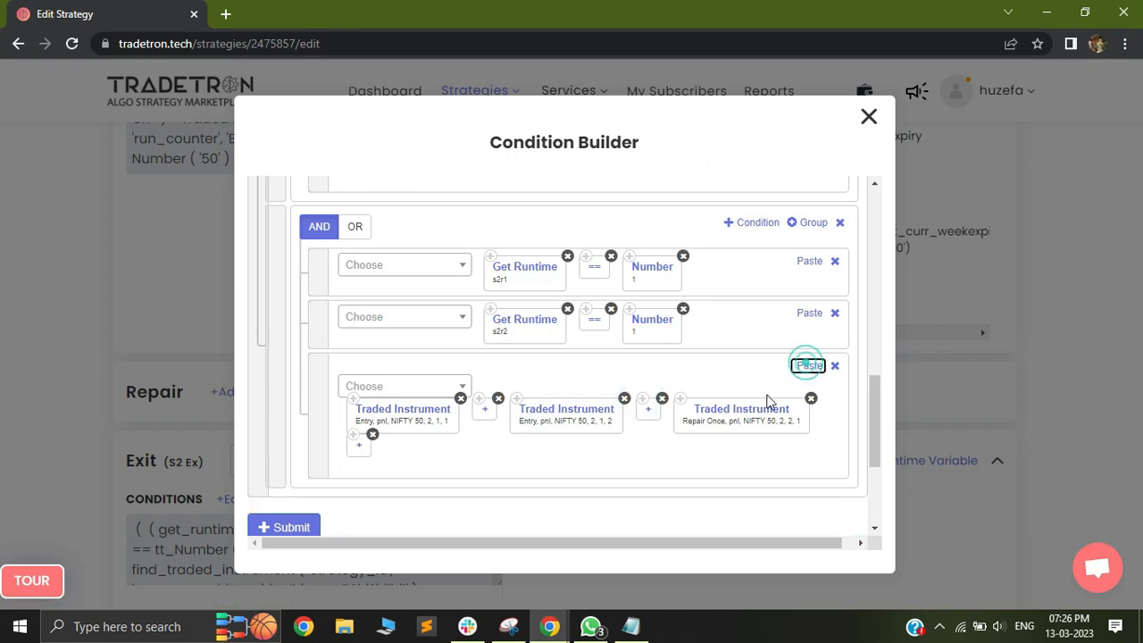
click(679, 399)
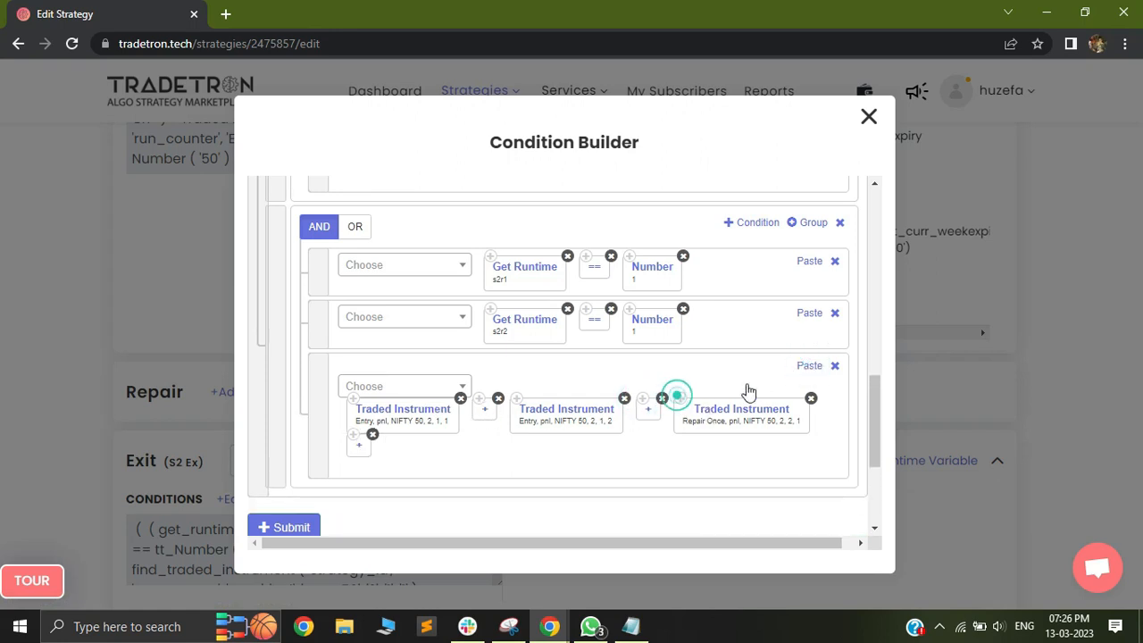
click(810, 366)
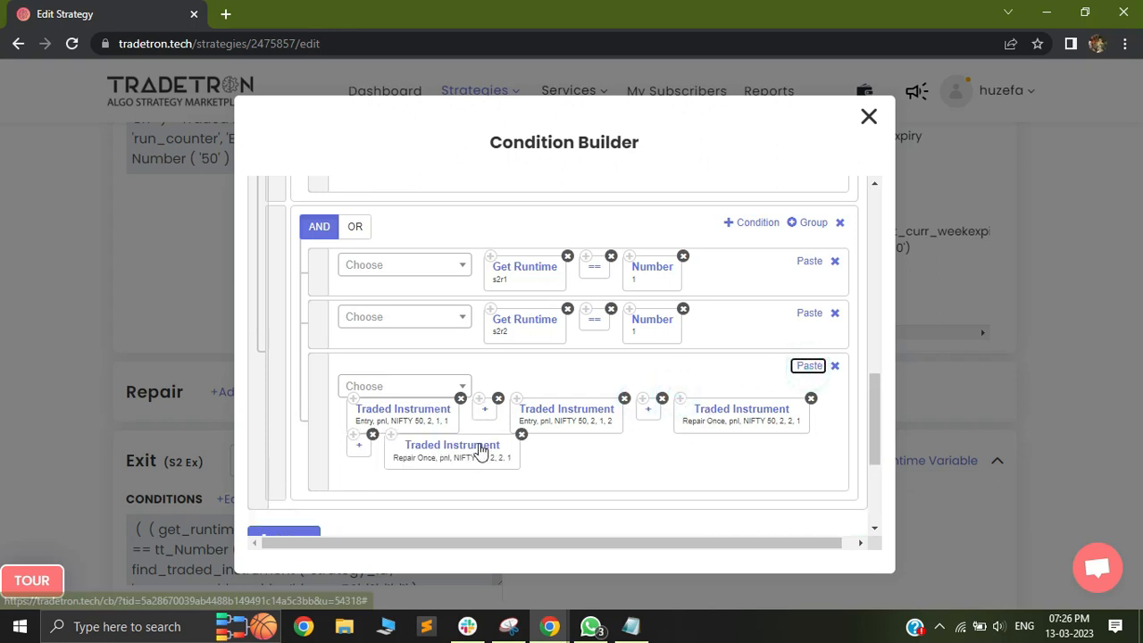
click(414, 443)
double_click(384, 497)
text(1)
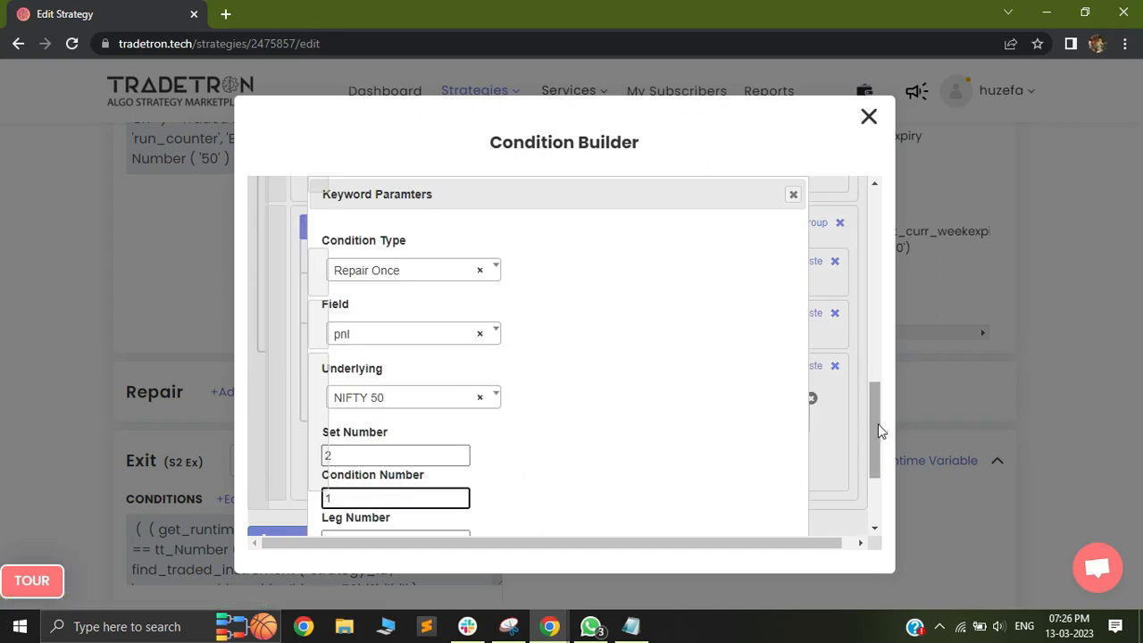
drag(878, 424, 878, 460)
click(706, 518)
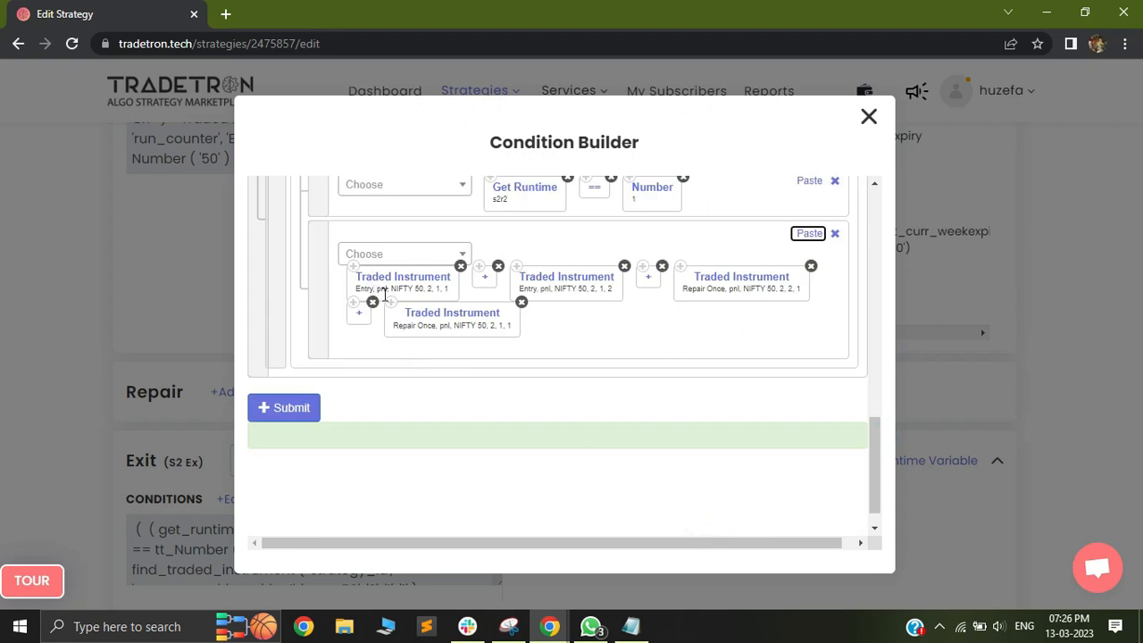
Complete the last group's pnl sum with a > comparison against Number 500
click(406, 256)
text(>)
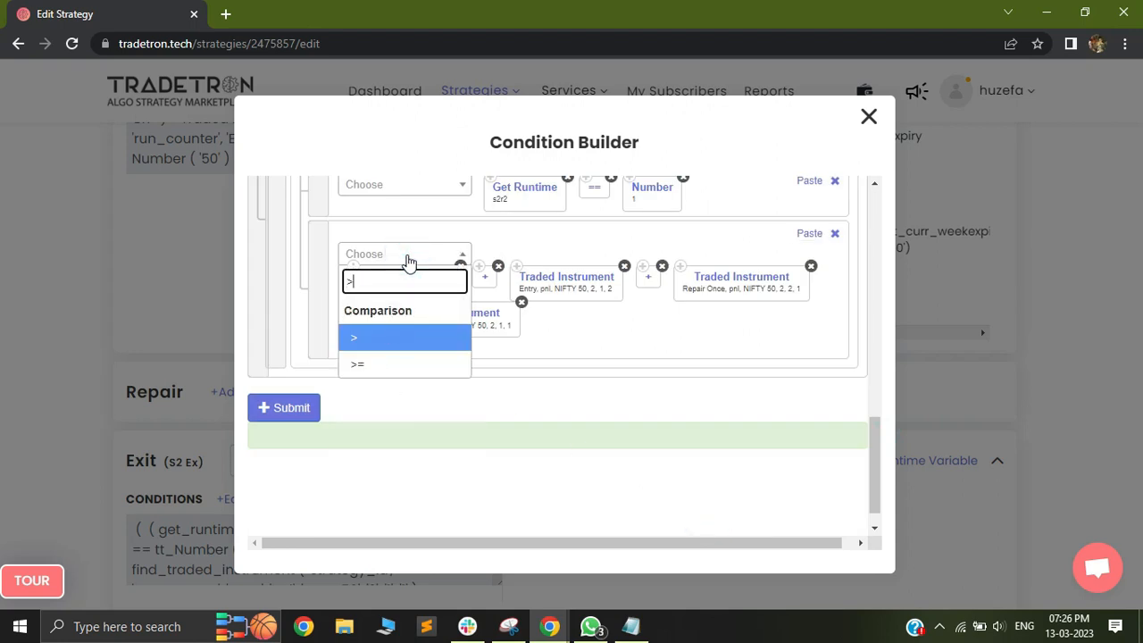
click(372, 337)
click(382, 255)
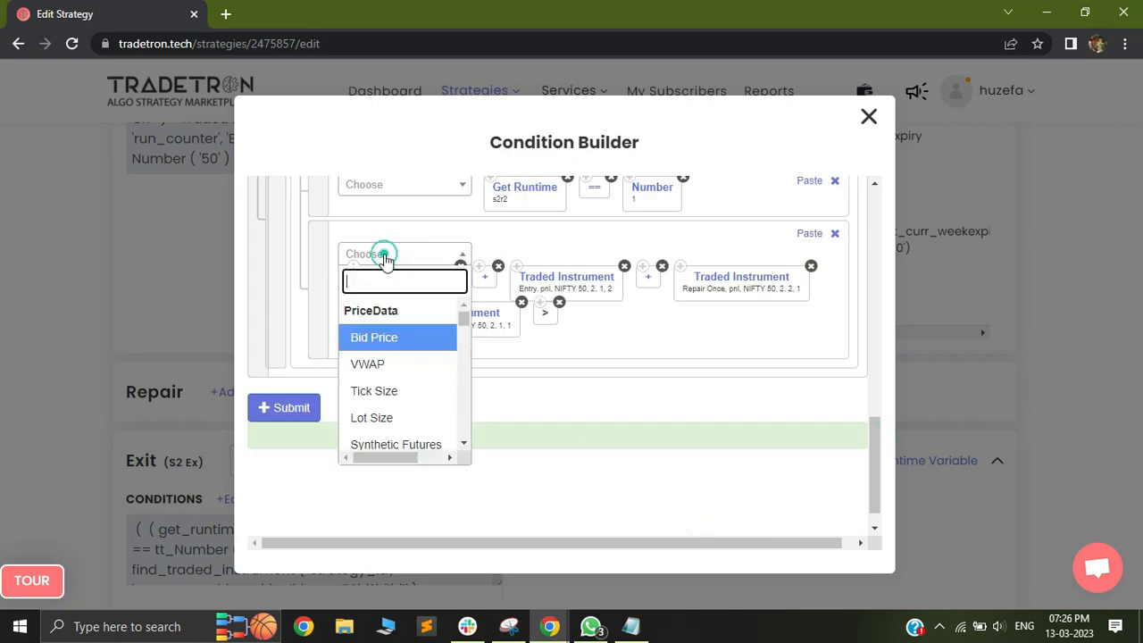
text(num)
click(362, 435)
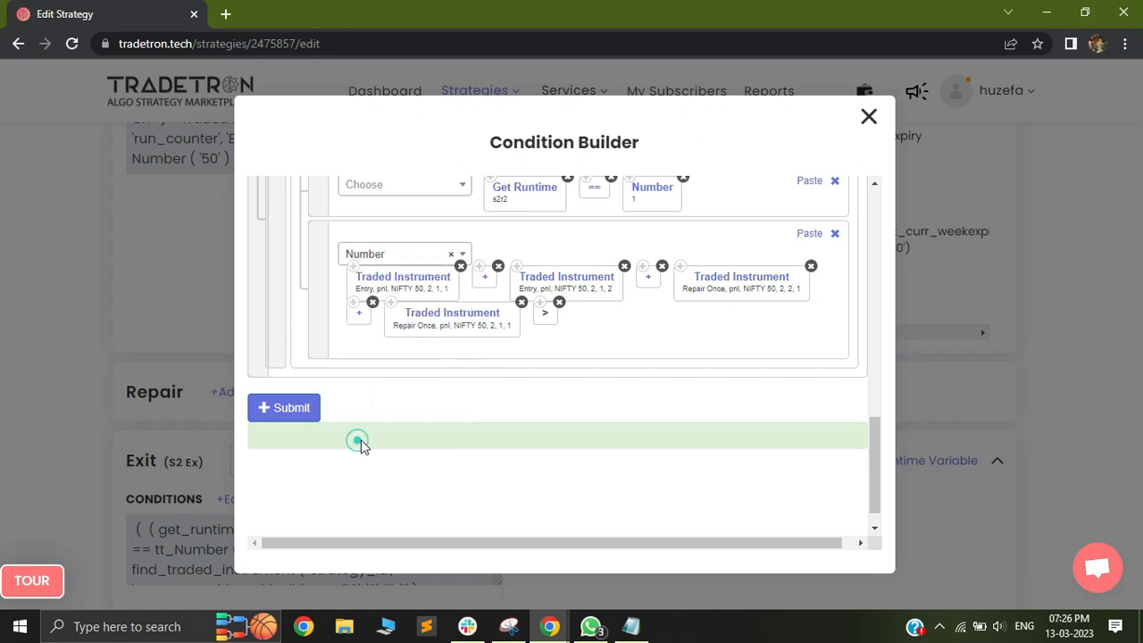
text(500)
key(Tab)
key(Return)
Multiply the 500 target in the last group's third condition by the Multiplier keyword
scroll(874, 442, up, 1)
click(415, 315)
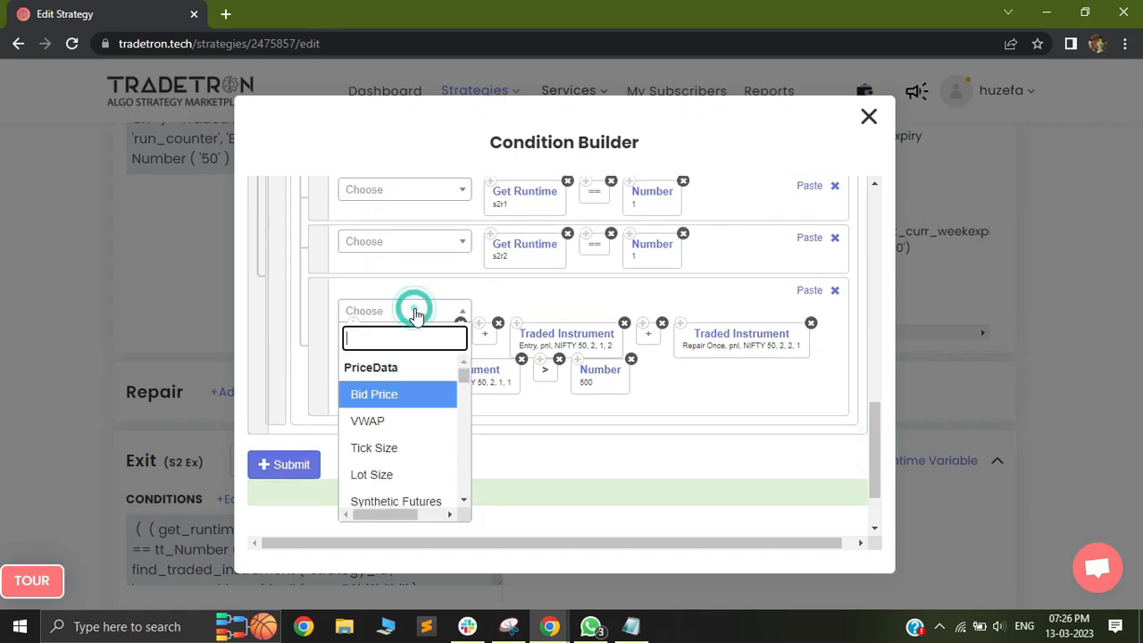
text(*)
click(409, 395)
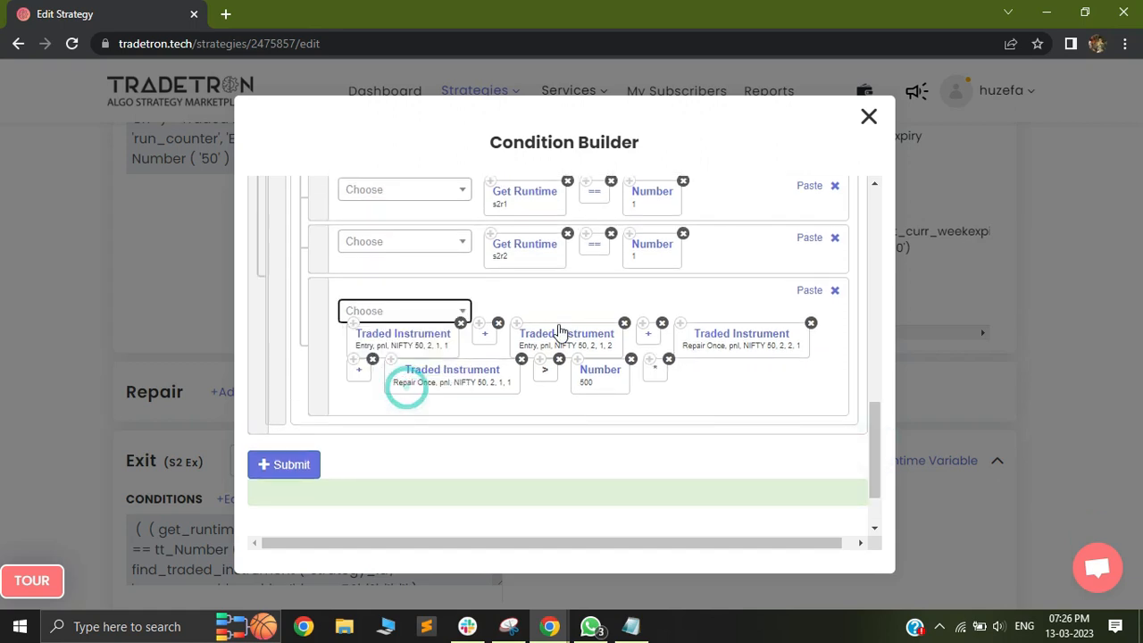
click(404, 310)
text(n)
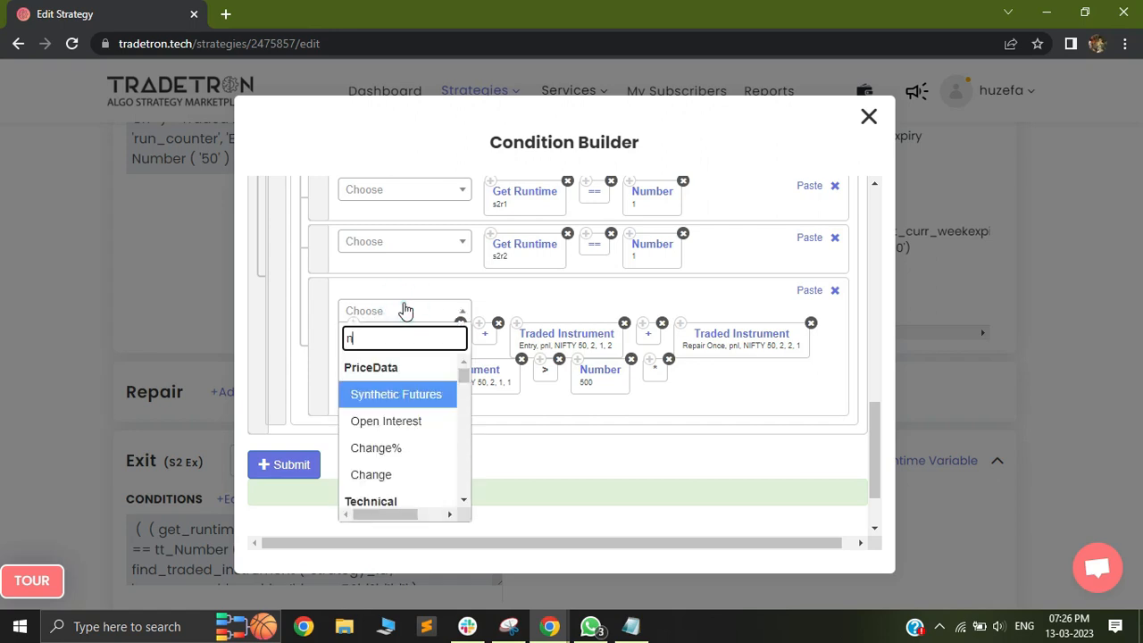
key(BackSpace)
text(mul)
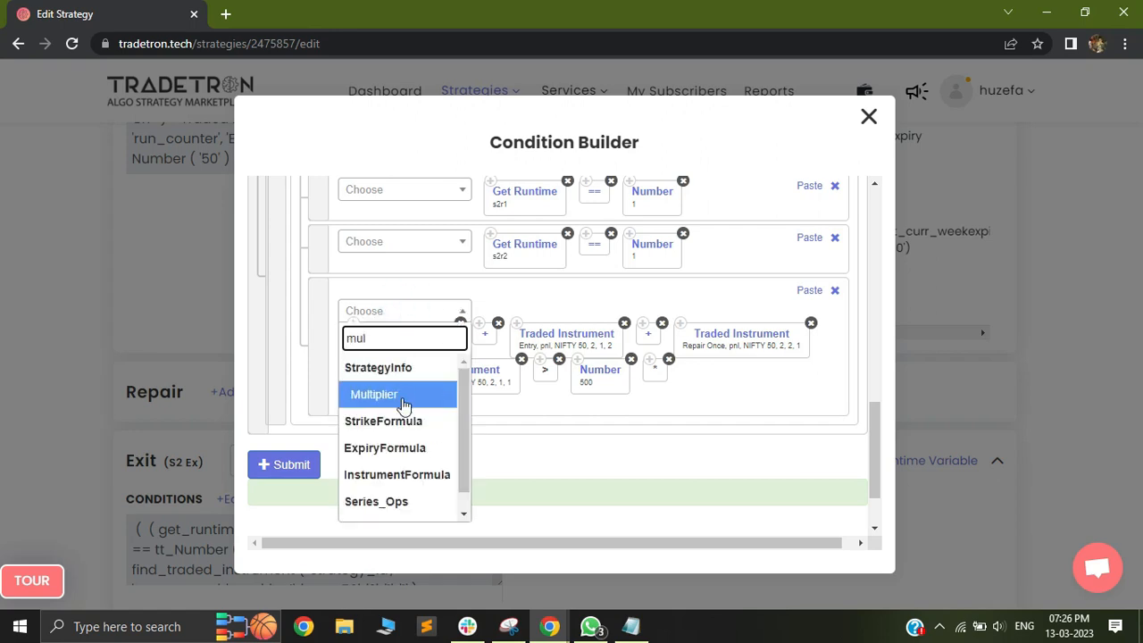
click(404, 405)
Copy the * operator to the end of the pnl conditions in the s2r2, s2r1 and s2e groups
scroll(875, 431, up, 1)
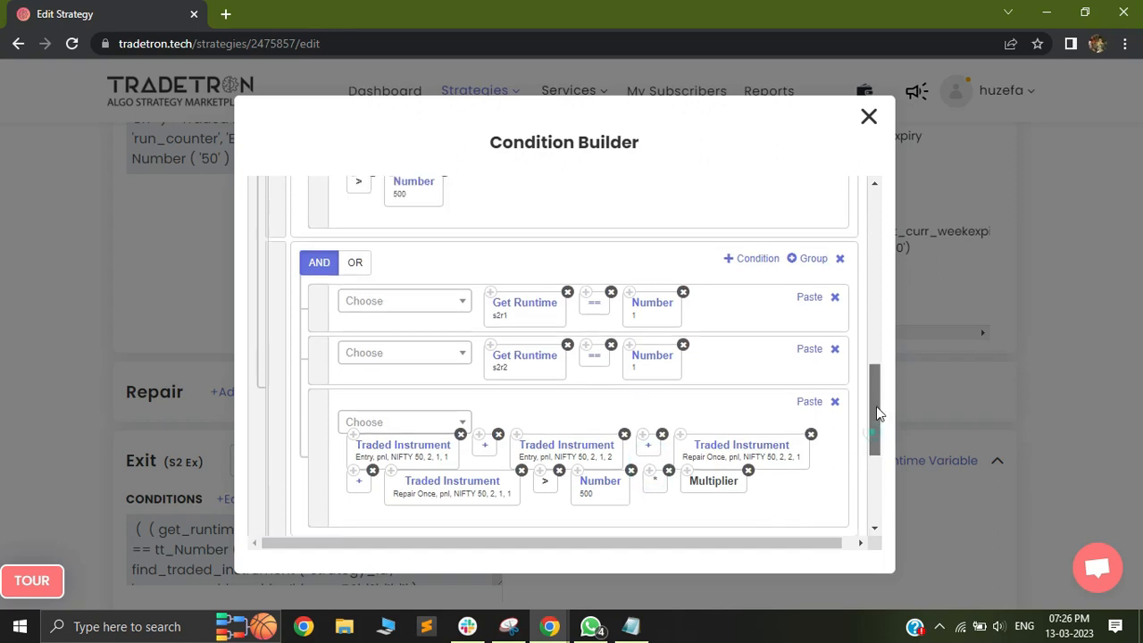
scroll(875, 438, up, 3)
click(810, 281)
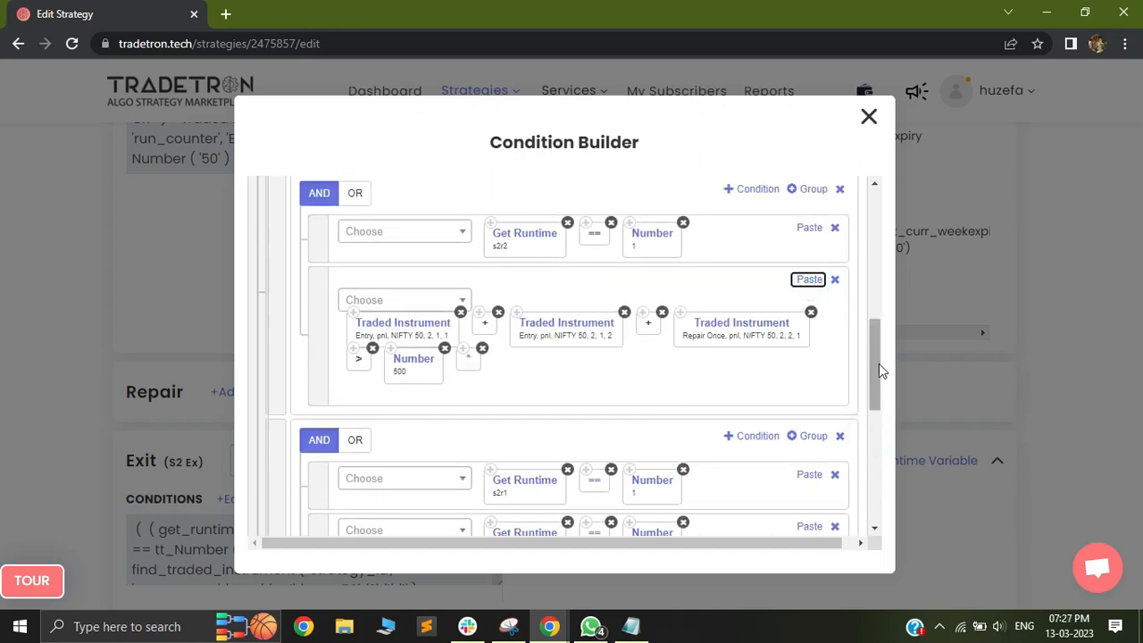
drag(879, 364, 875, 297)
click(808, 283)
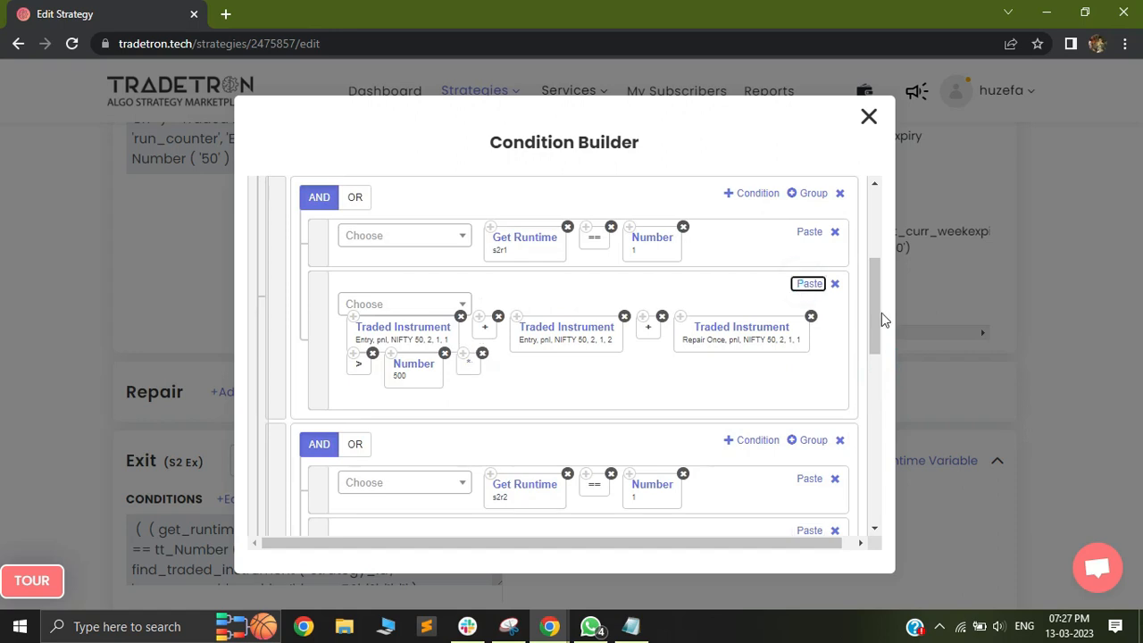
scroll(882, 313, up, 2)
click(808, 254)
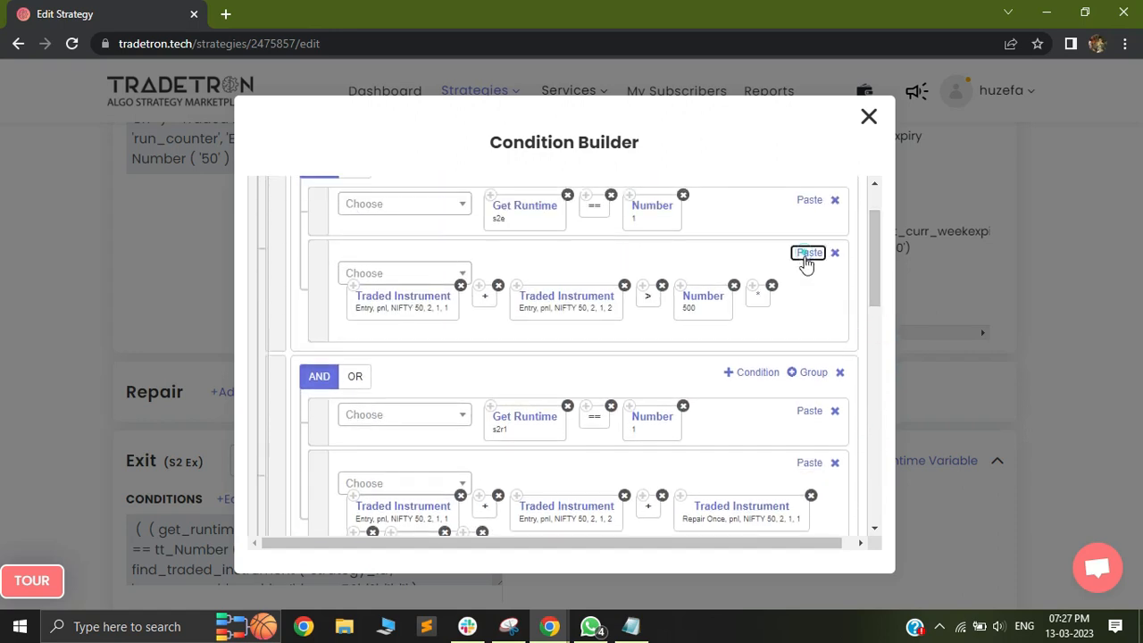
Copy the Multiplier keyword from the last group onto the end of the other groups' pnl conditions
scroll(831, 457, down, 4)
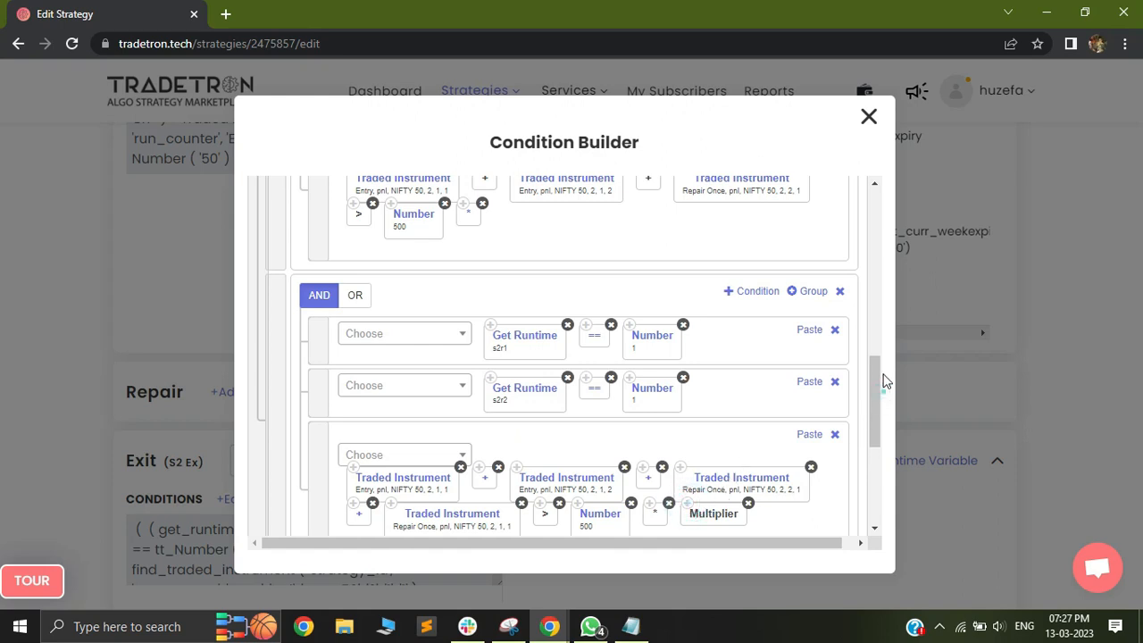
drag(880, 375, 876, 260)
click(811, 236)
click(809, 211)
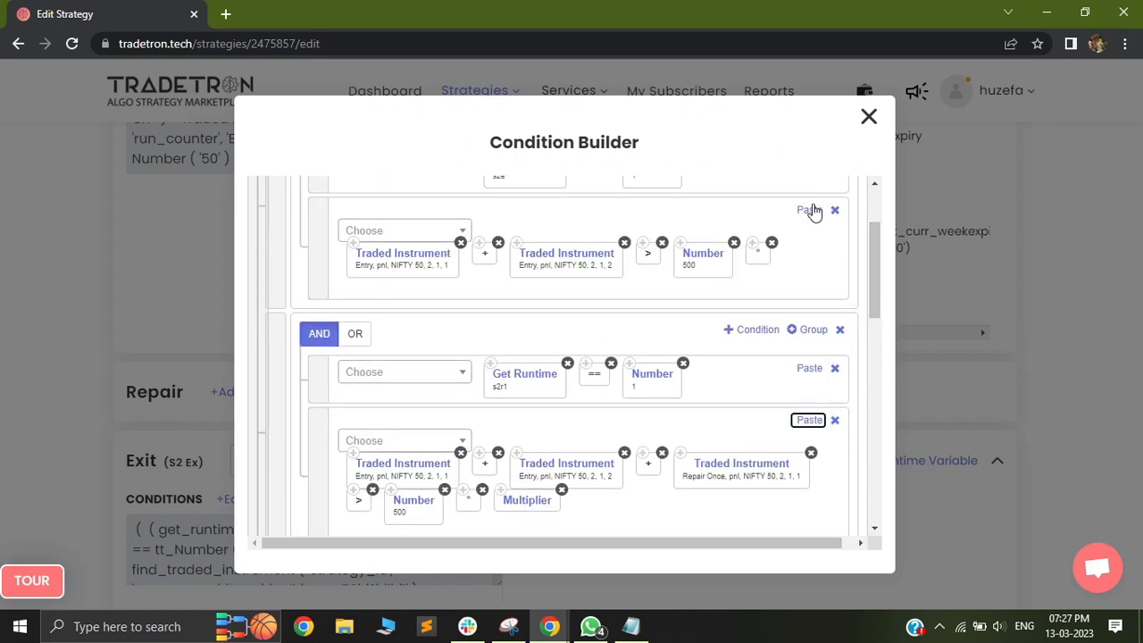
click(811, 212)
click(886, 270)
drag(875, 253, 876, 200)
Submit the finished Set 2 exit condition and close the Condition Builder
scroll(561, 390, down, 8)
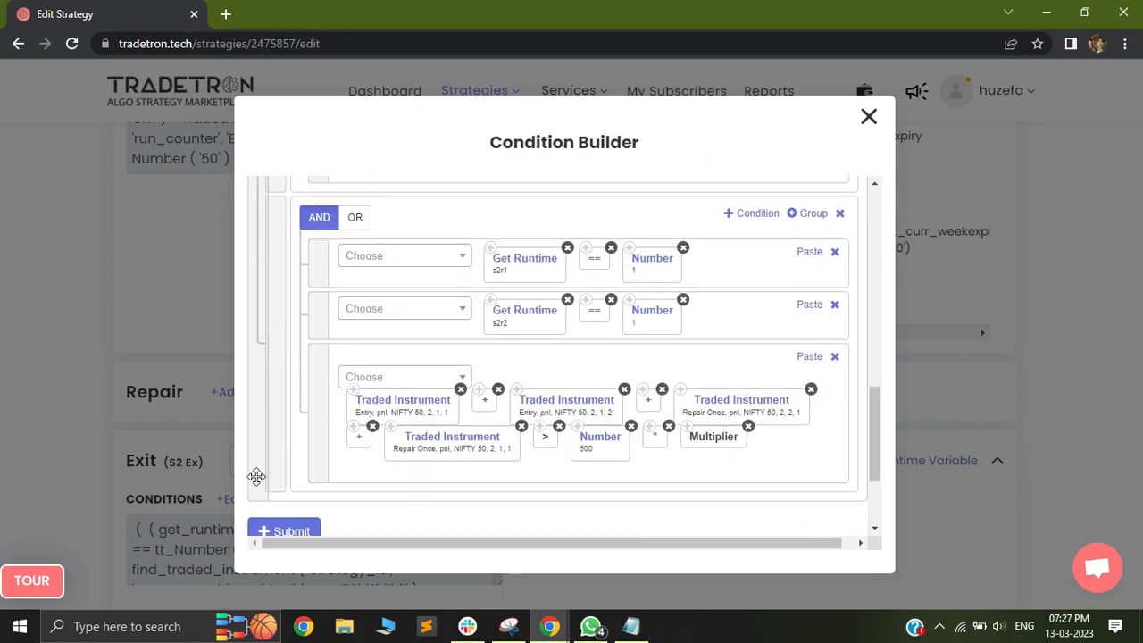
scroll(285, 505, down, 2)
click(298, 456)
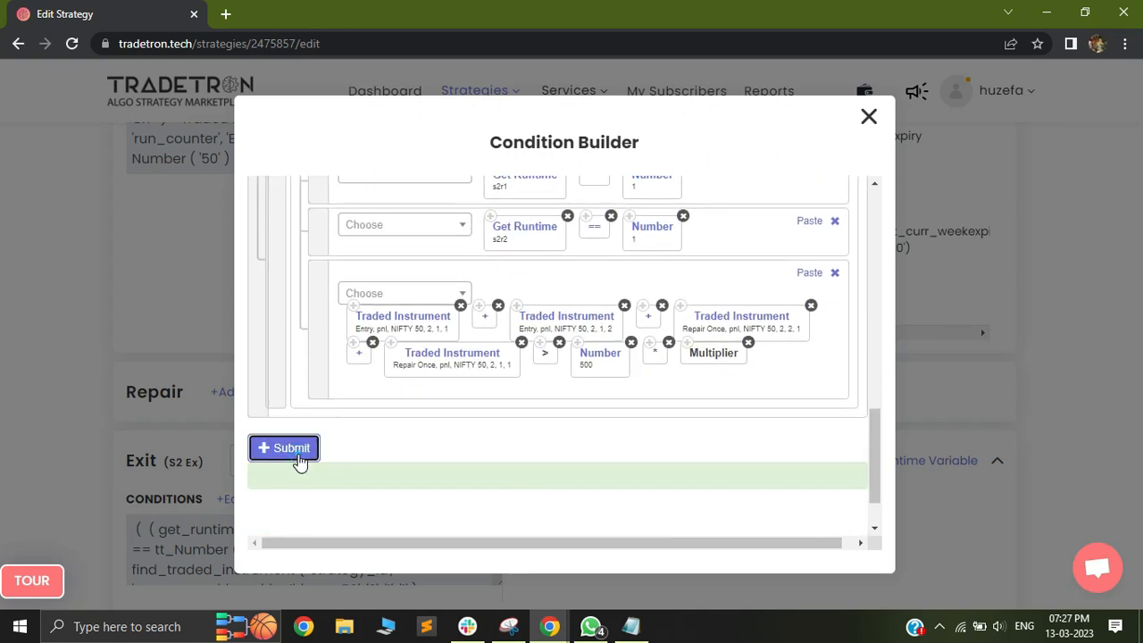
click(869, 117)
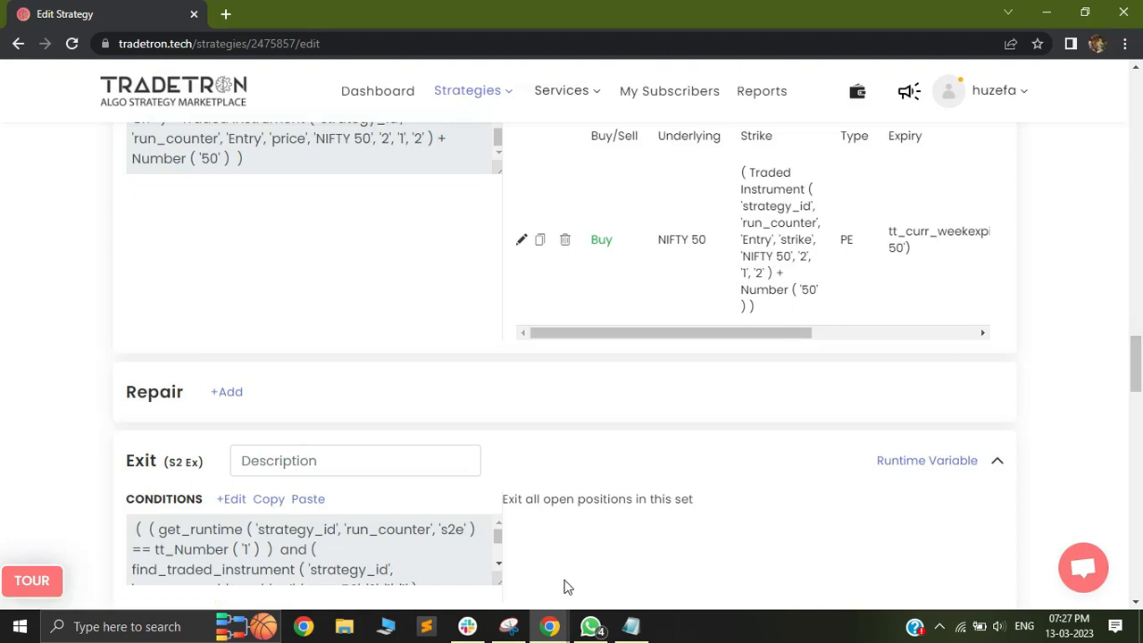
Review the four entry and repair combinations in the Notepad note, and return to the strategy page
click(631, 626)
click(389, 438)
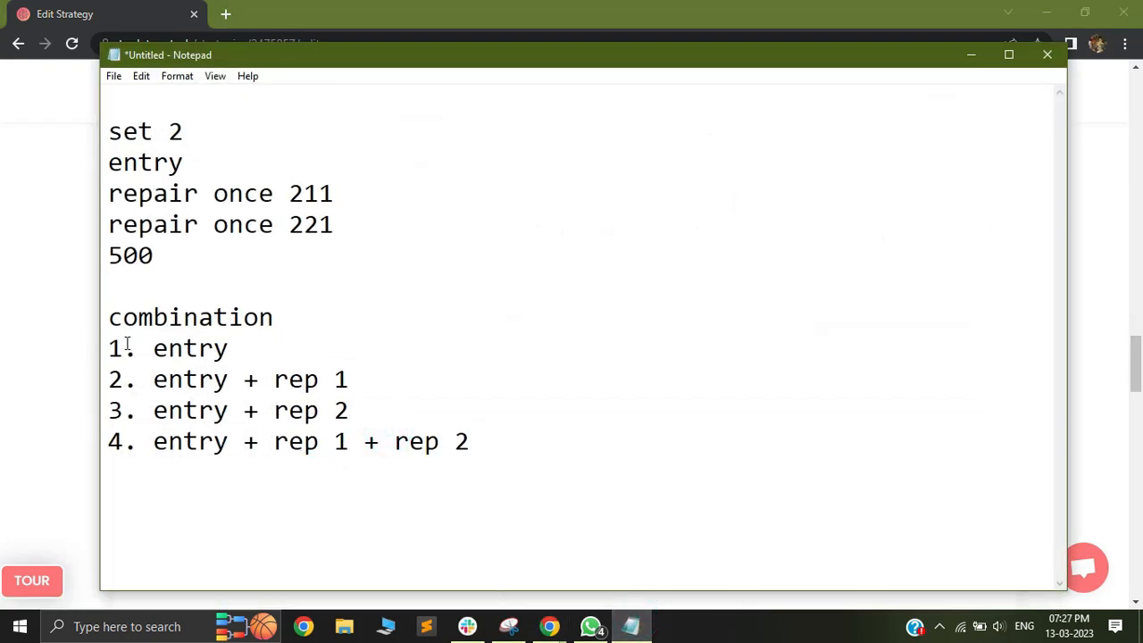
drag(141, 345, 380, 445)
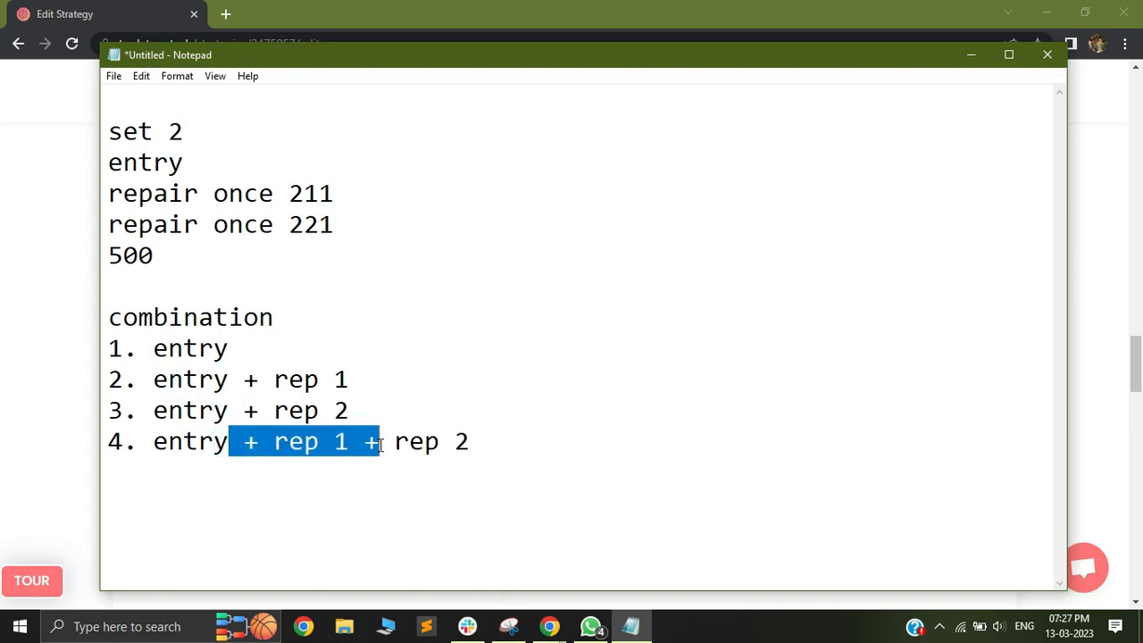
click(972, 54)
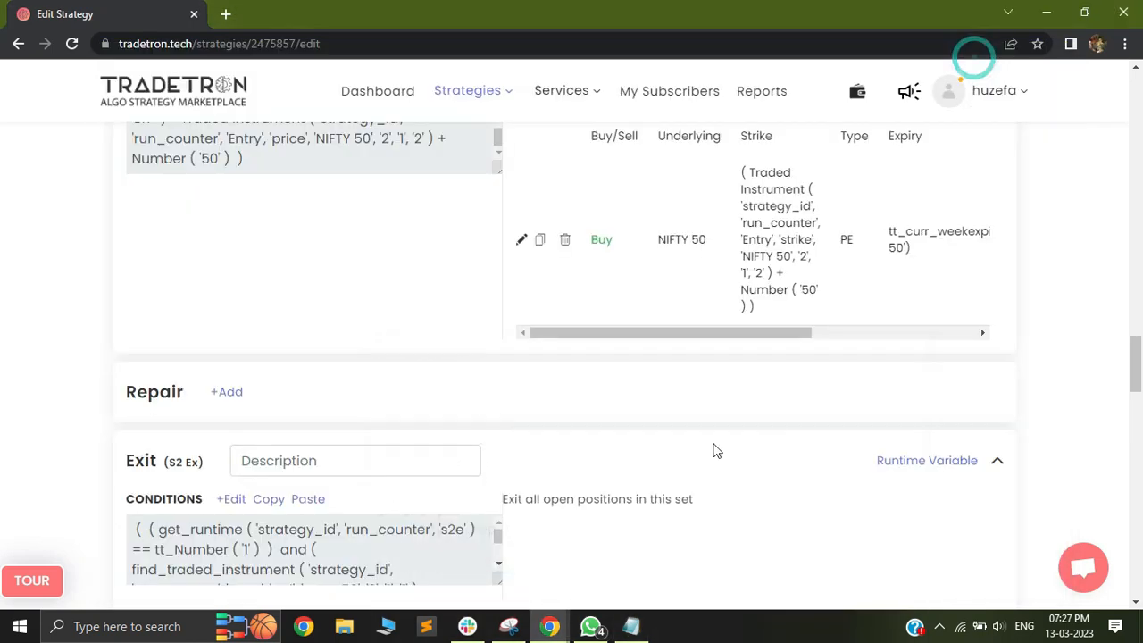
Review Set 2's exit condition, its repair and entry blocks with their runtime variables, and the Universal Exit section
scroll(615, 295, down, 1)
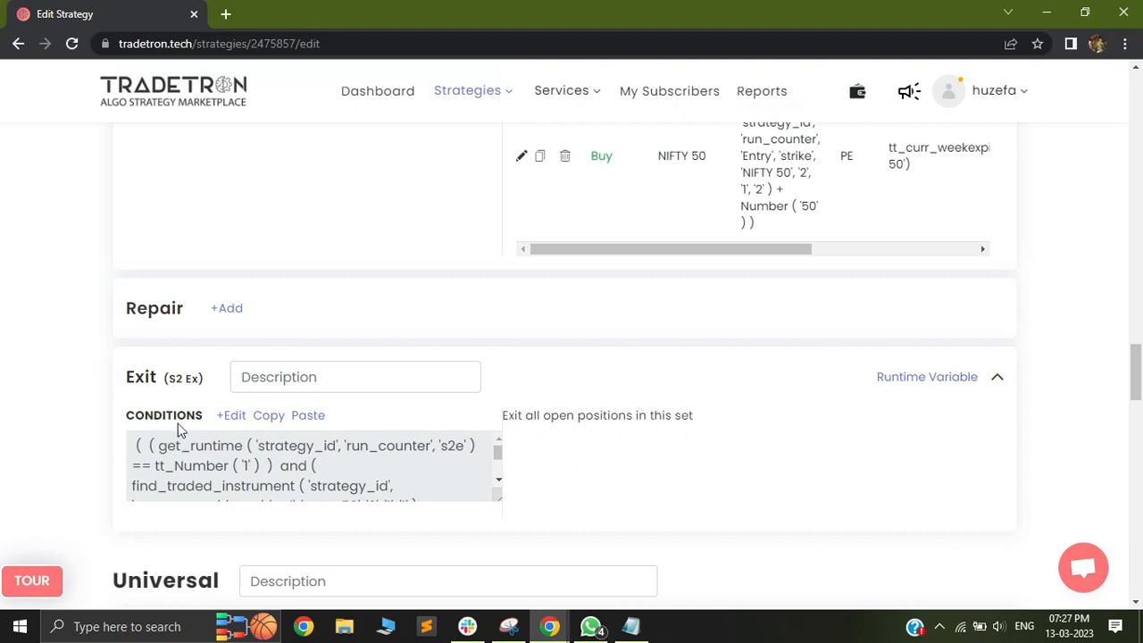
double_click(136, 412)
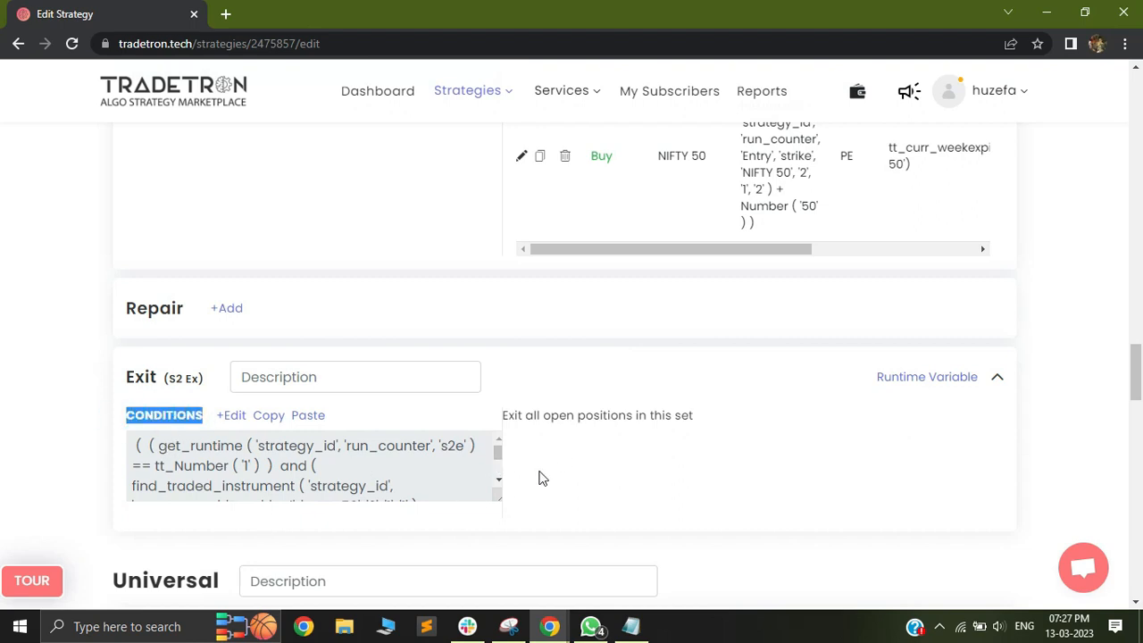
scroll(539, 479, up, 3)
scroll(634, 419, down, 2)
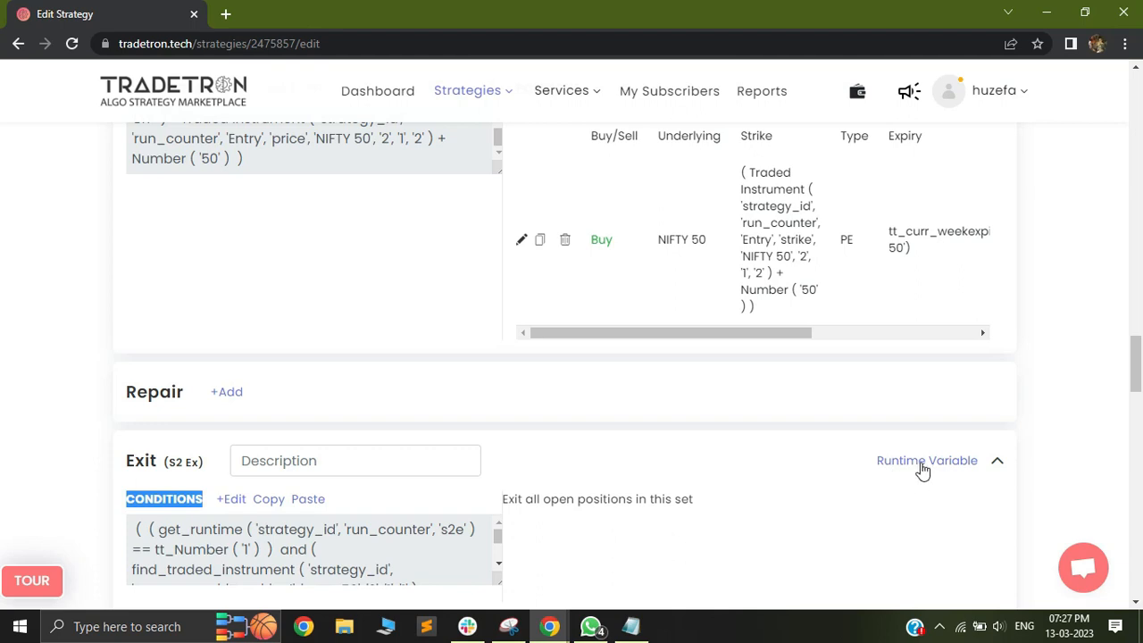
triple_click(125, 469)
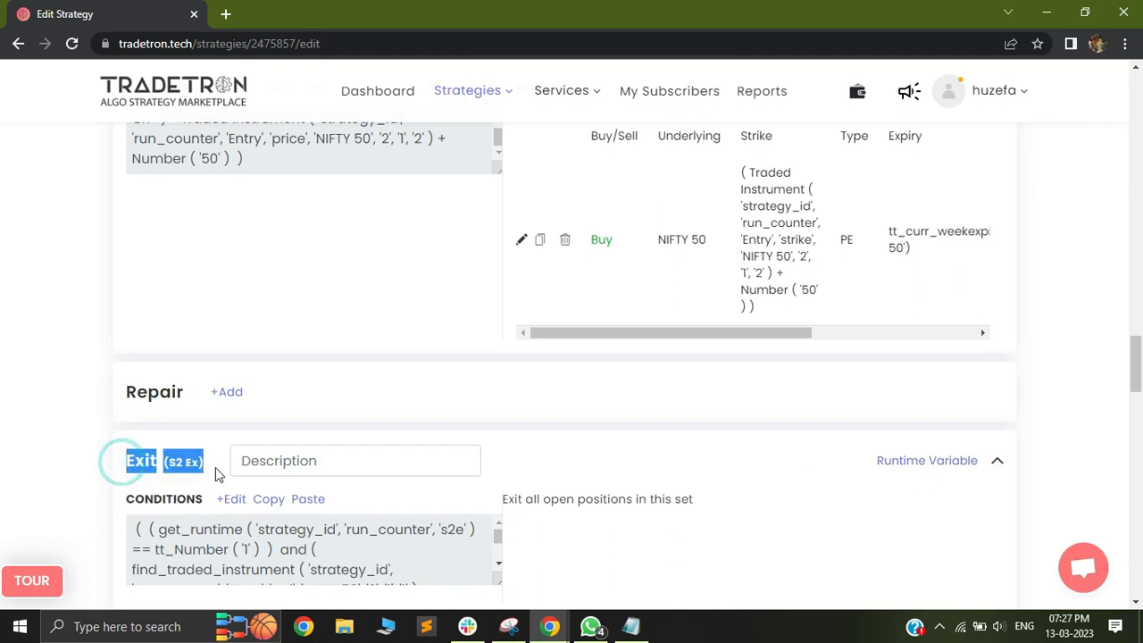
scroll(3, 351, up, 5)
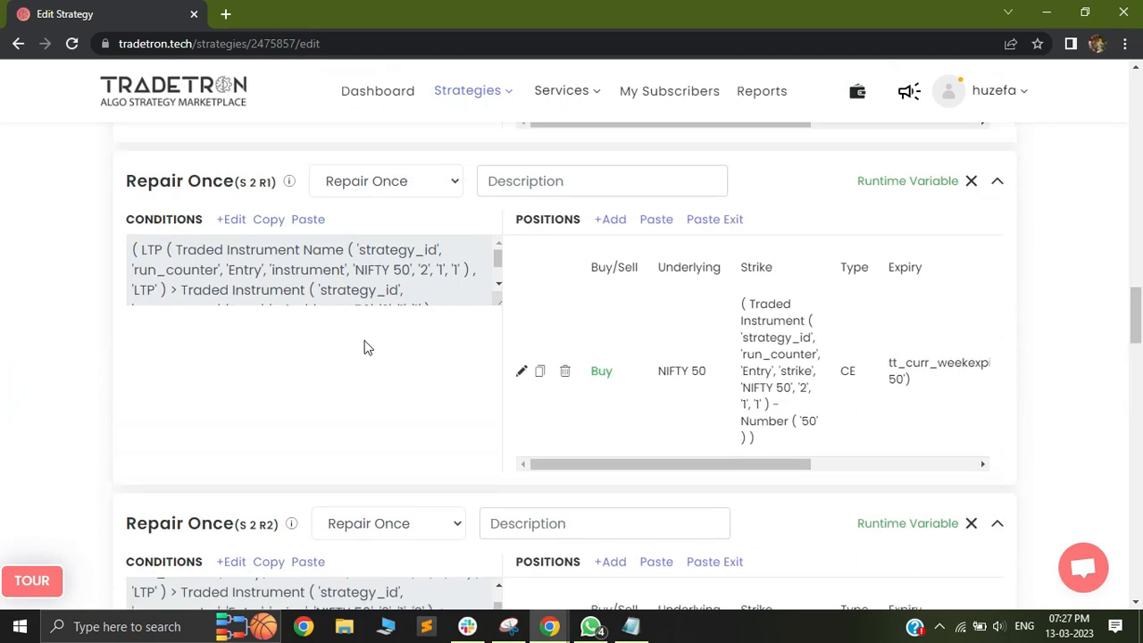
scroll(365, 347, up, 5)
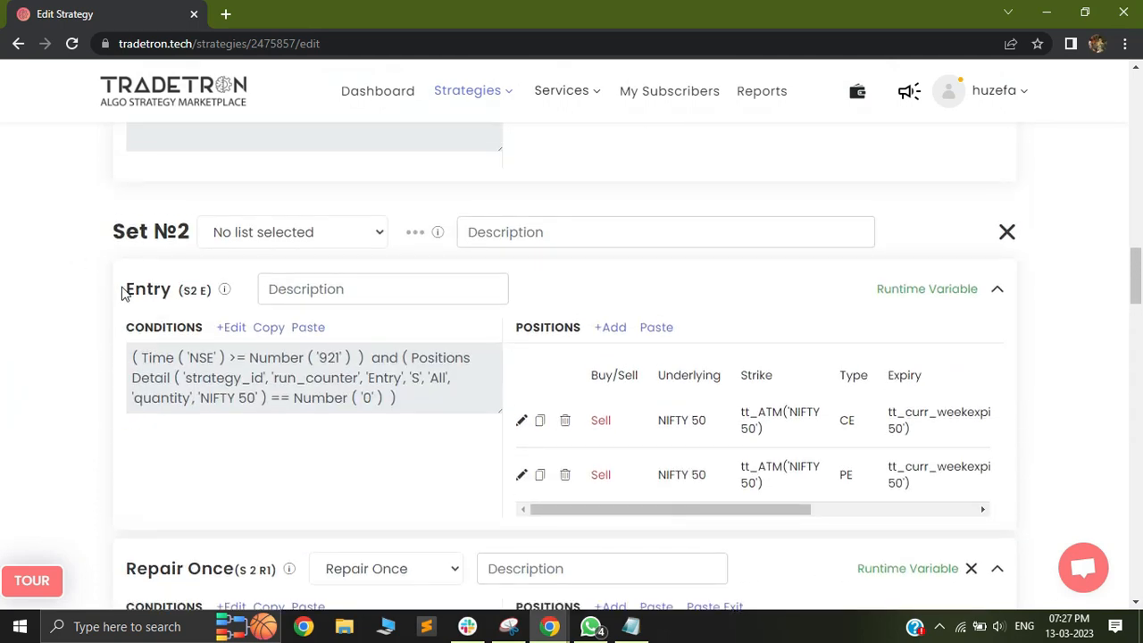
triple_click(123, 295)
scroll(4, 268, down, 15)
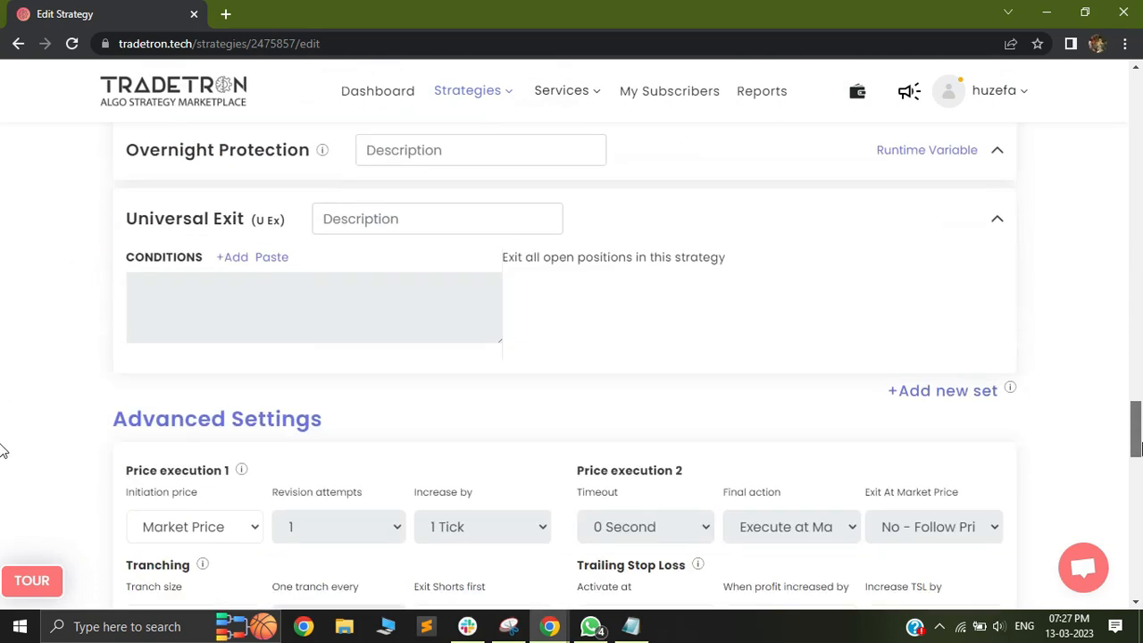
Open the runtime variables of Set 2's exit and name a new variable s2e
scroll(3, 451, down, 3)
scroll(4, 428, up, 5)
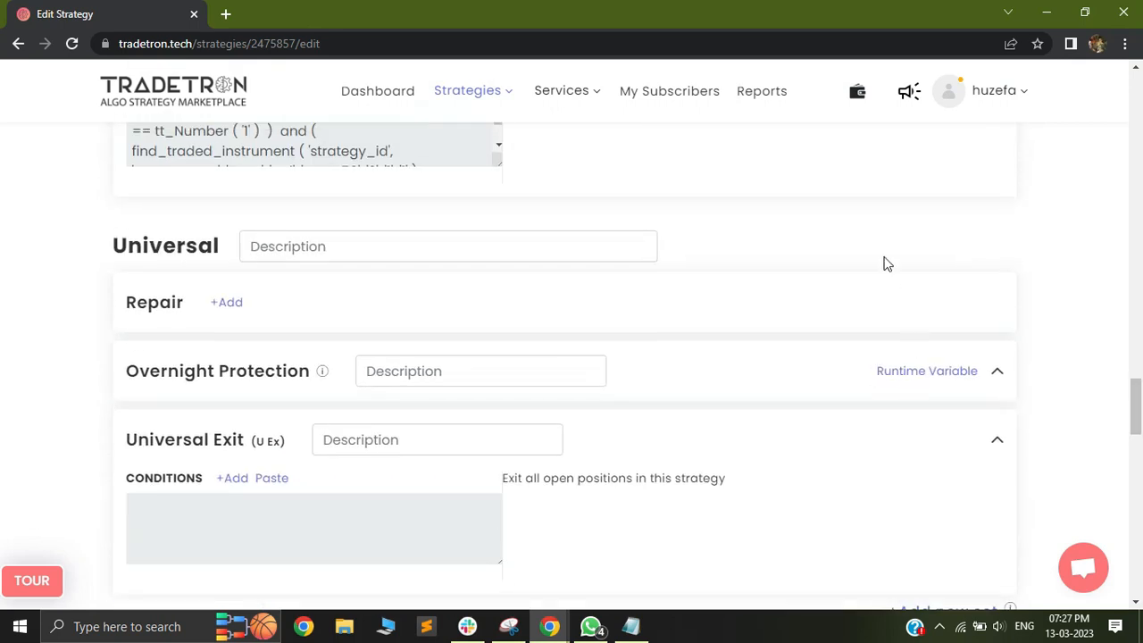
scroll(893, 277, up, 2)
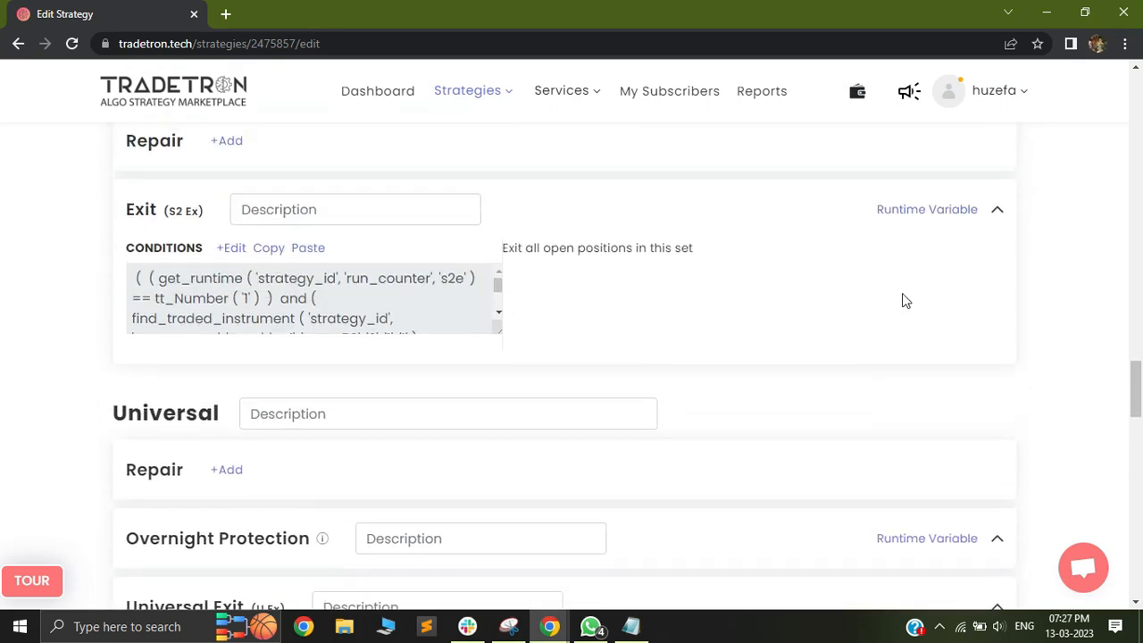
click(913, 214)
click(366, 316)
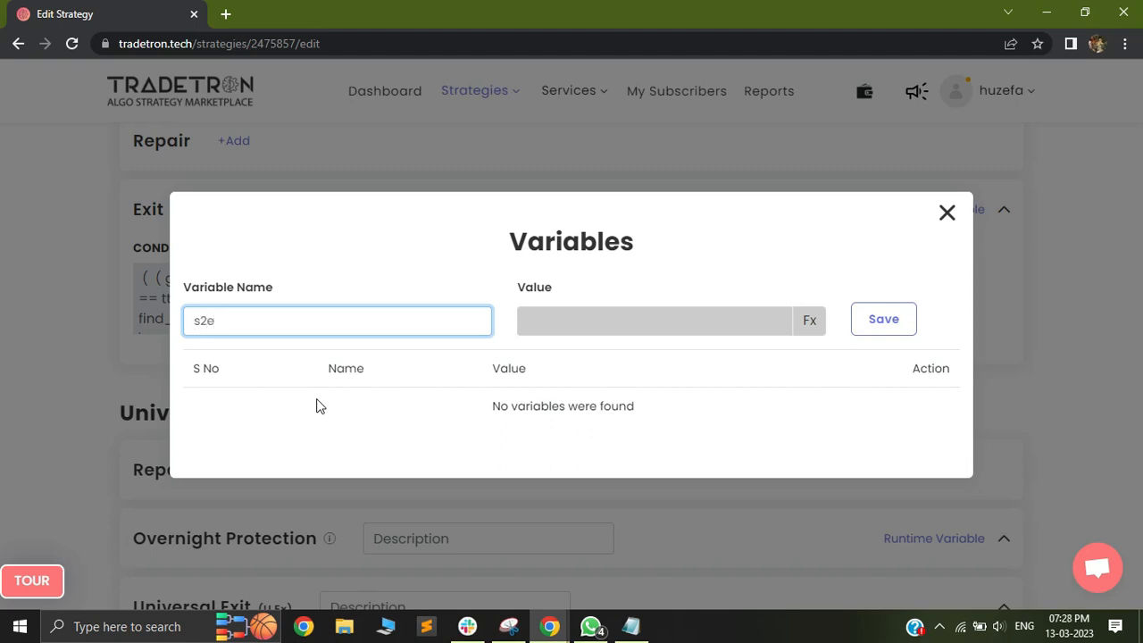
Build the s2e variable's value formula as Number 0 and save the variable
click(821, 322)
click(290, 230)
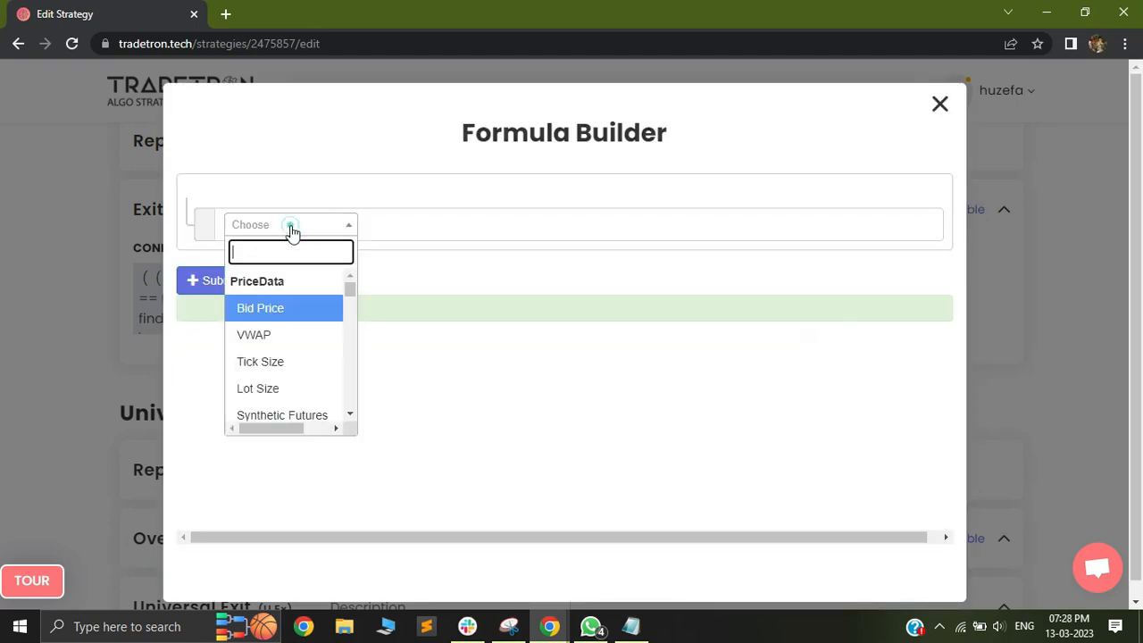
text(num)
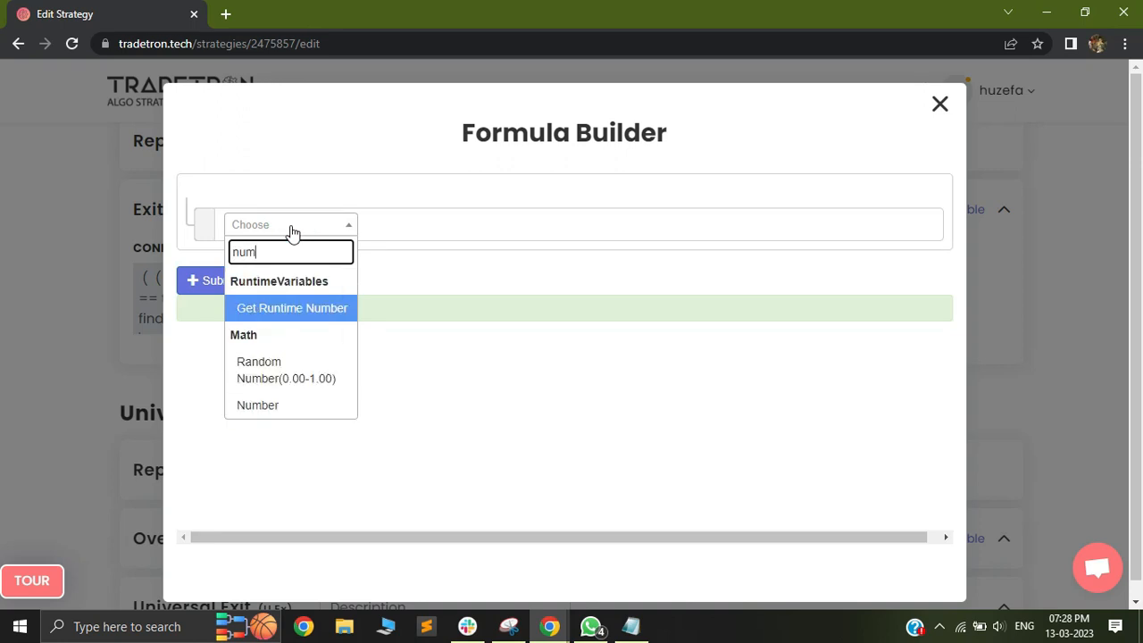
click(284, 403)
double_click(431, 269)
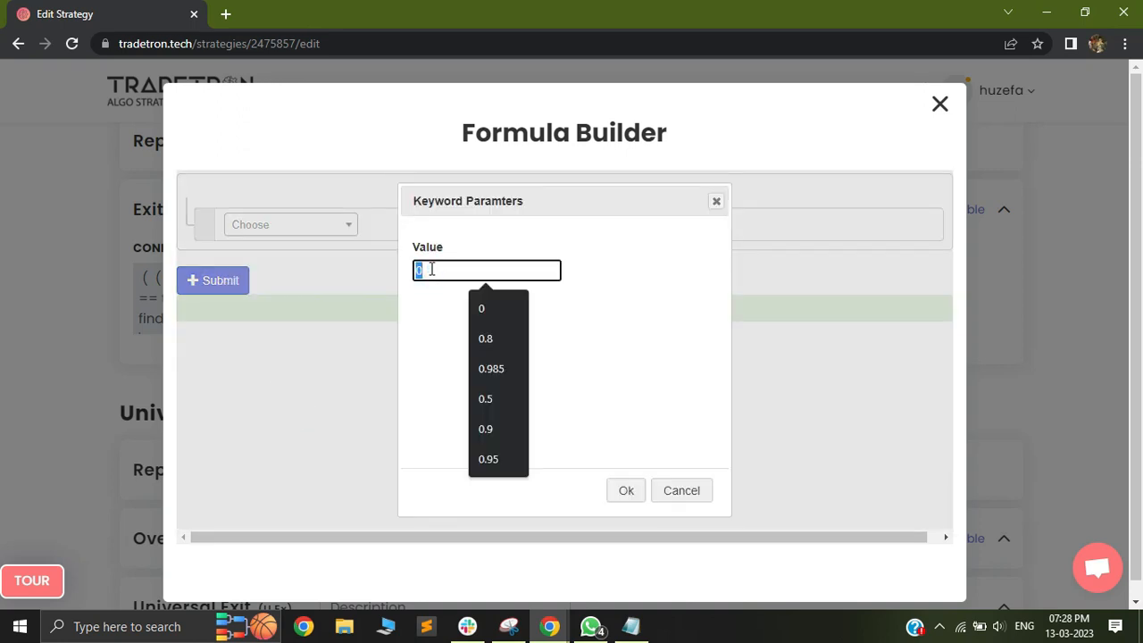
click(629, 493)
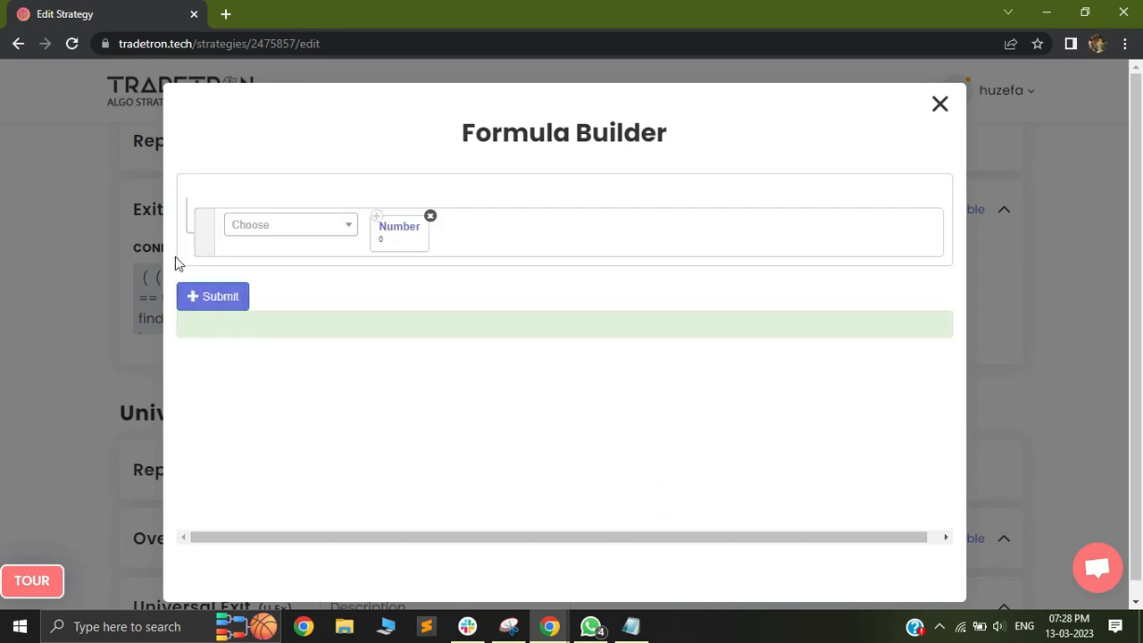
click(222, 299)
click(940, 104)
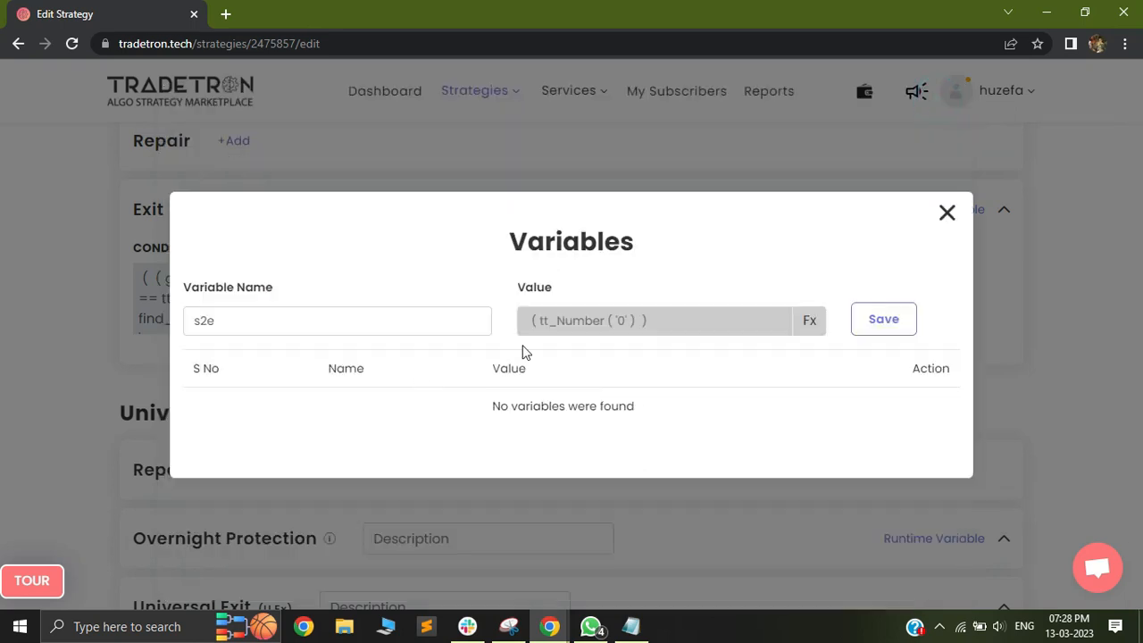
click(883, 319)
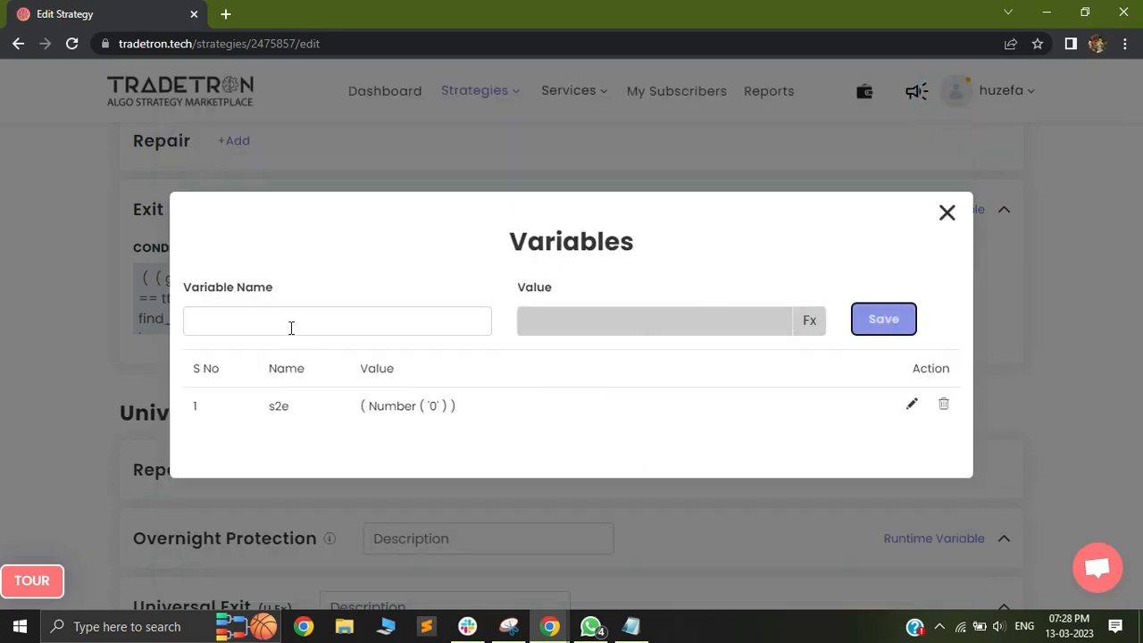
Add a second exit runtime variable named s2r1 with the value Number 0
click(291, 326)
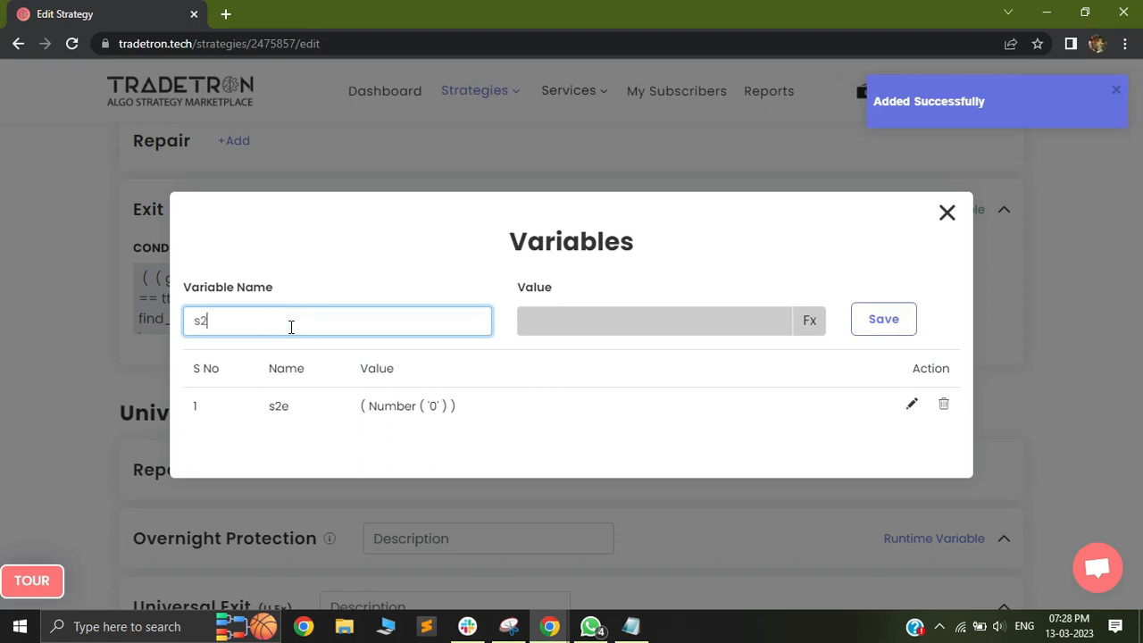
text(s2r1)
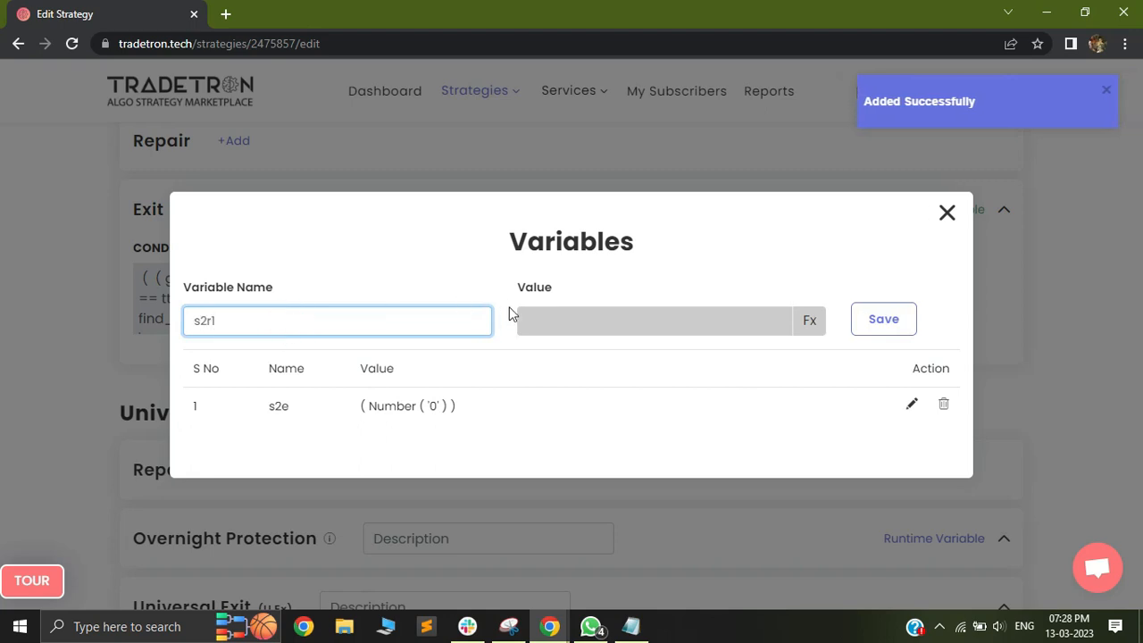
click(810, 320)
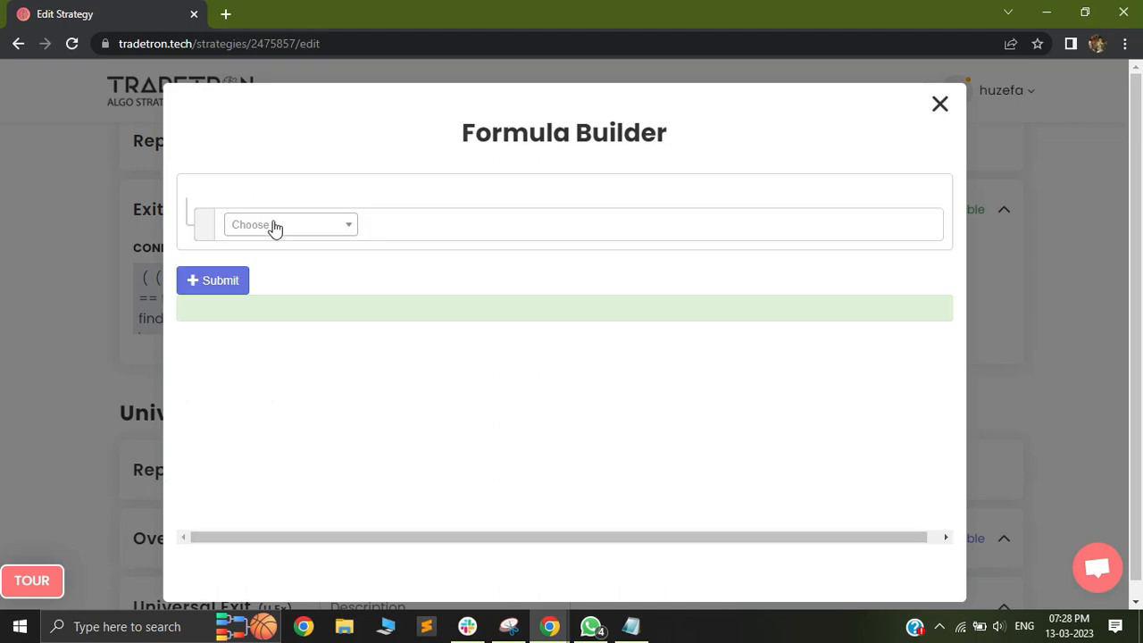
click(273, 225)
text(num)
click(288, 407)
click(626, 490)
click(215, 296)
click(938, 104)
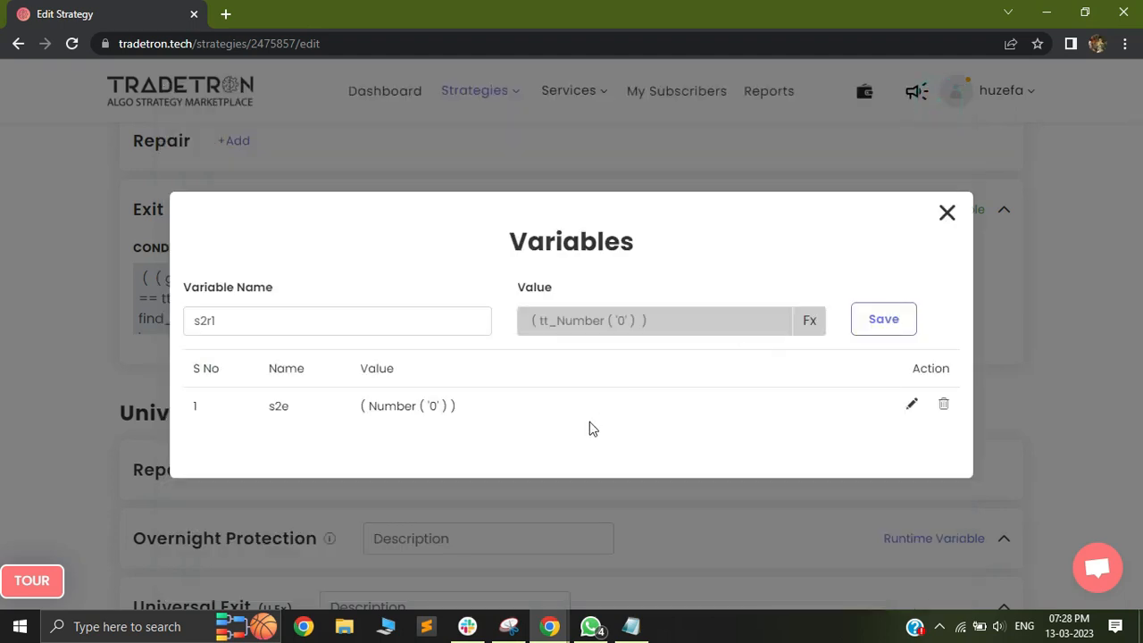
click(891, 325)
Add a third exit runtime variable named s2r2 with the value Number 0, and close the variables dialog
click(281, 296)
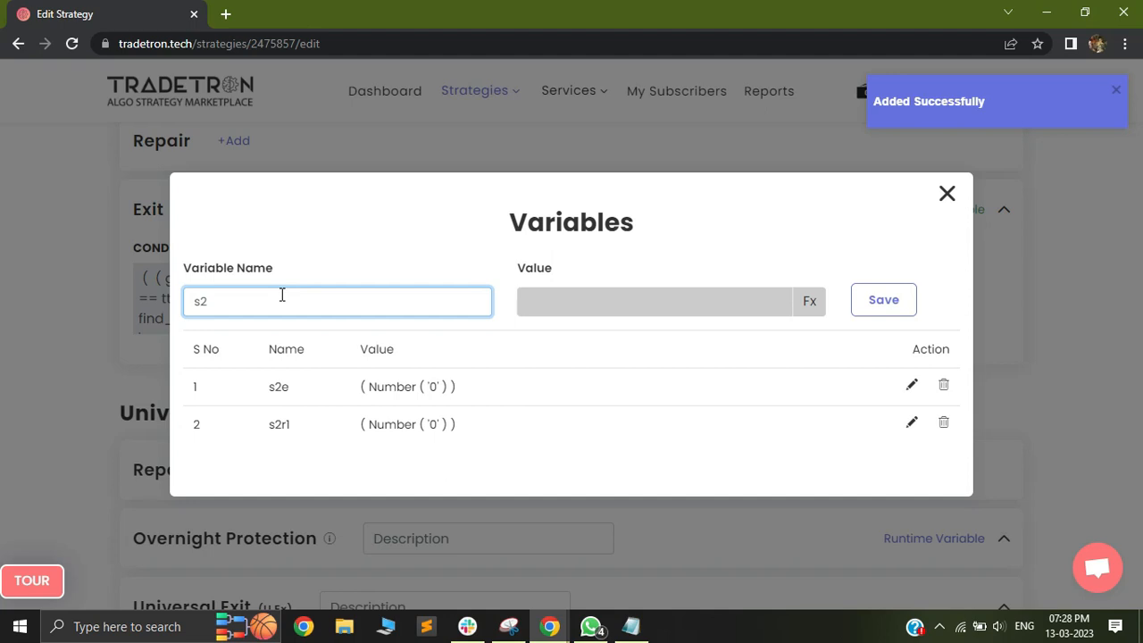
text(s2r2)
click(807, 300)
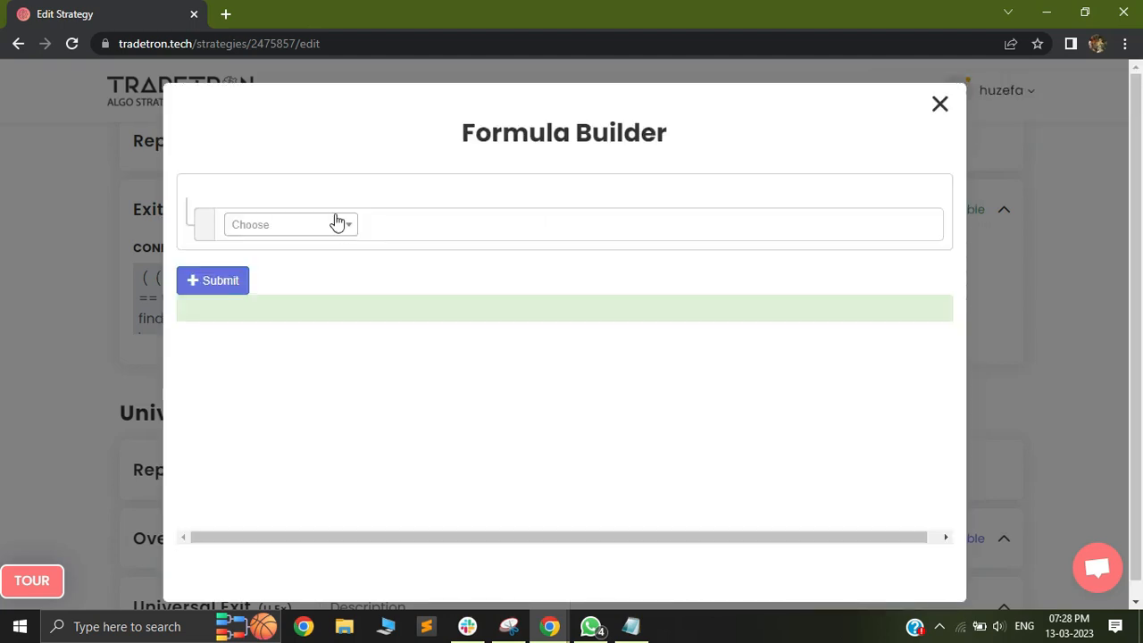
click(336, 223)
text(num)
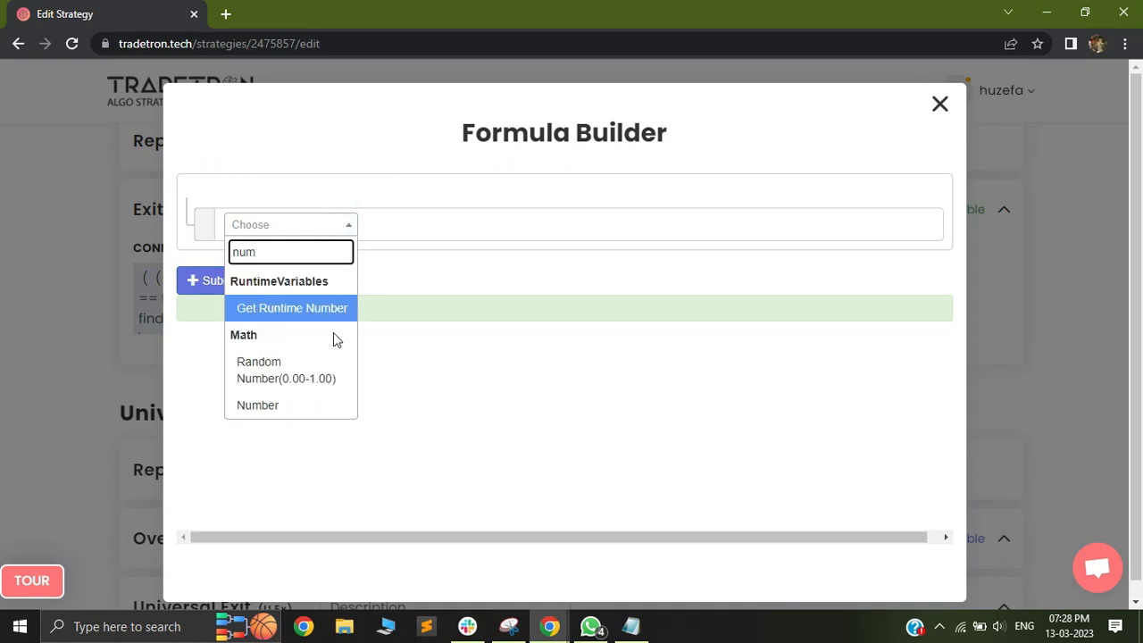
click(284, 406)
click(635, 497)
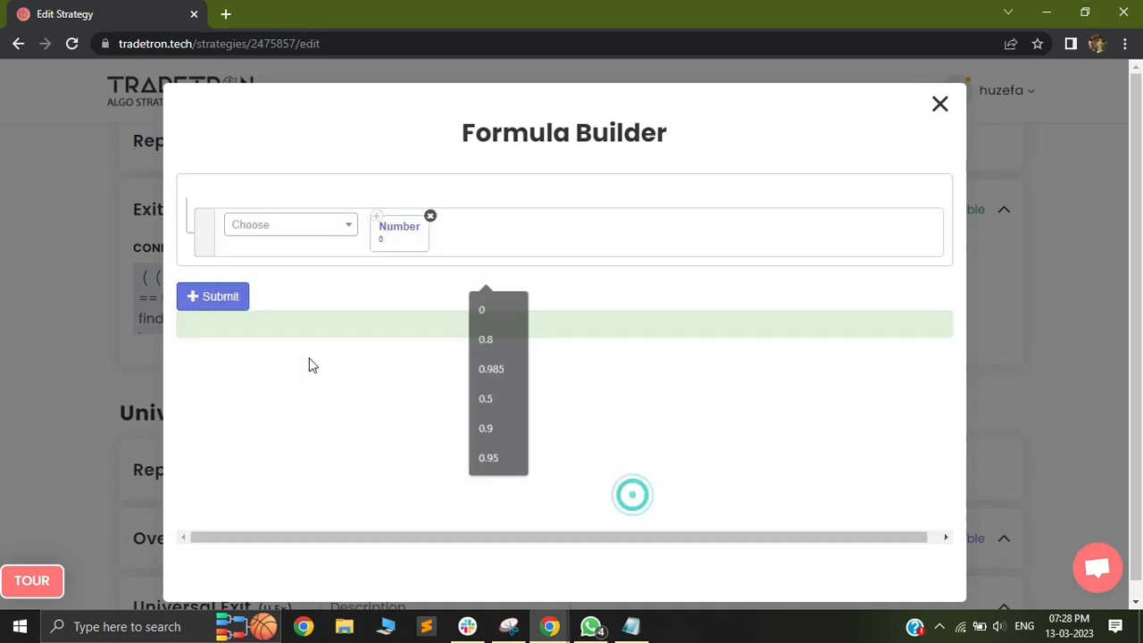
click(214, 298)
click(939, 107)
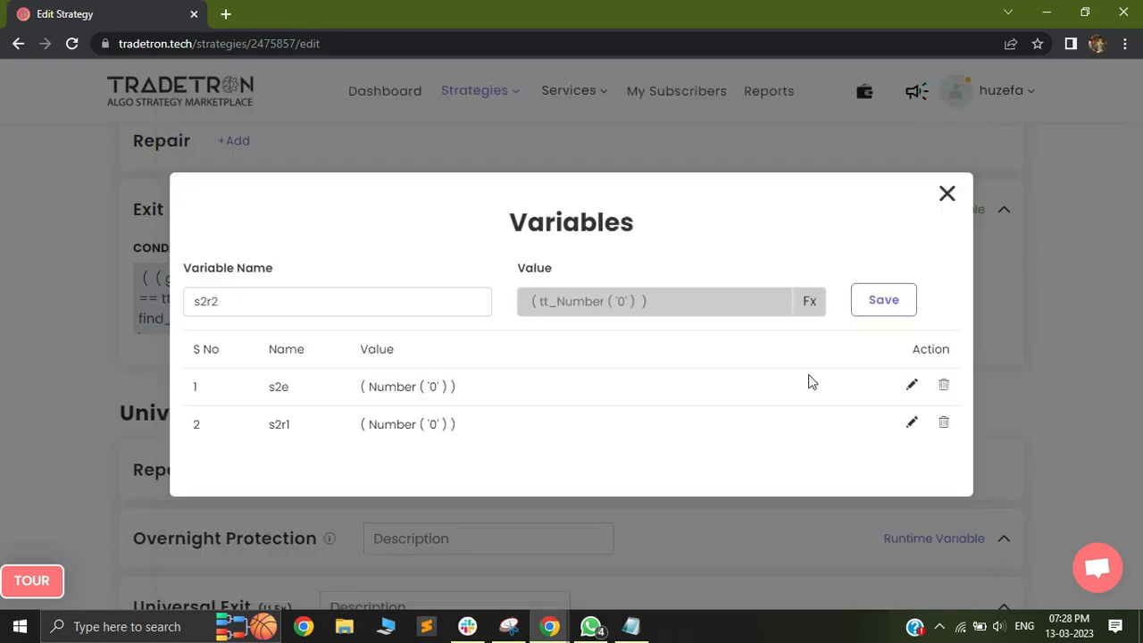
click(878, 301)
drag(258, 368, 436, 449)
click(479, 453)
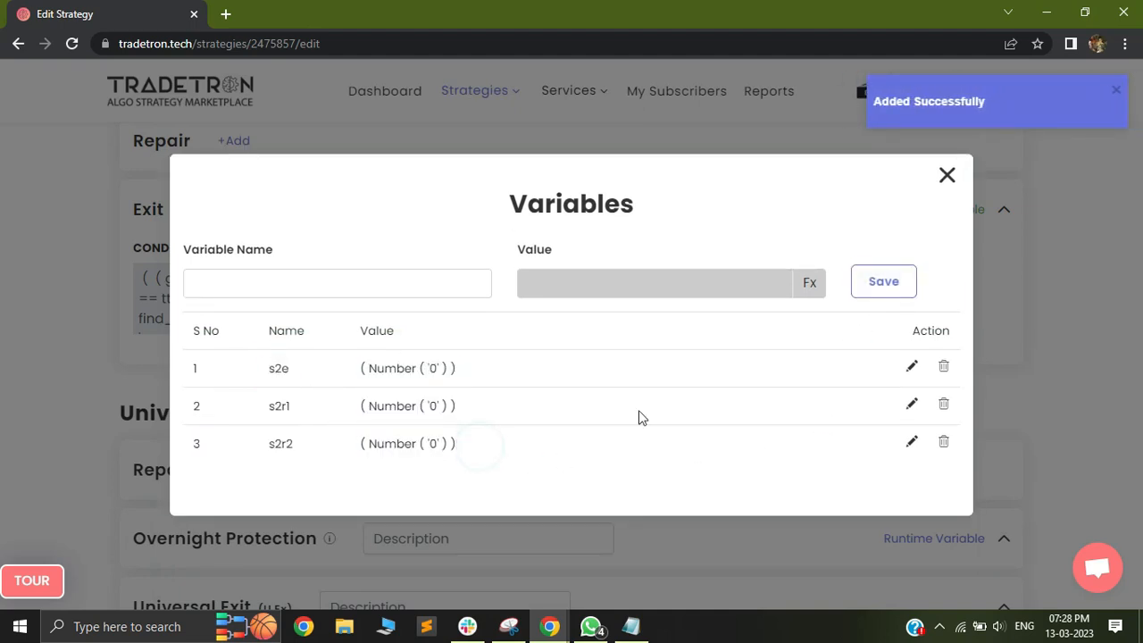
click(947, 176)
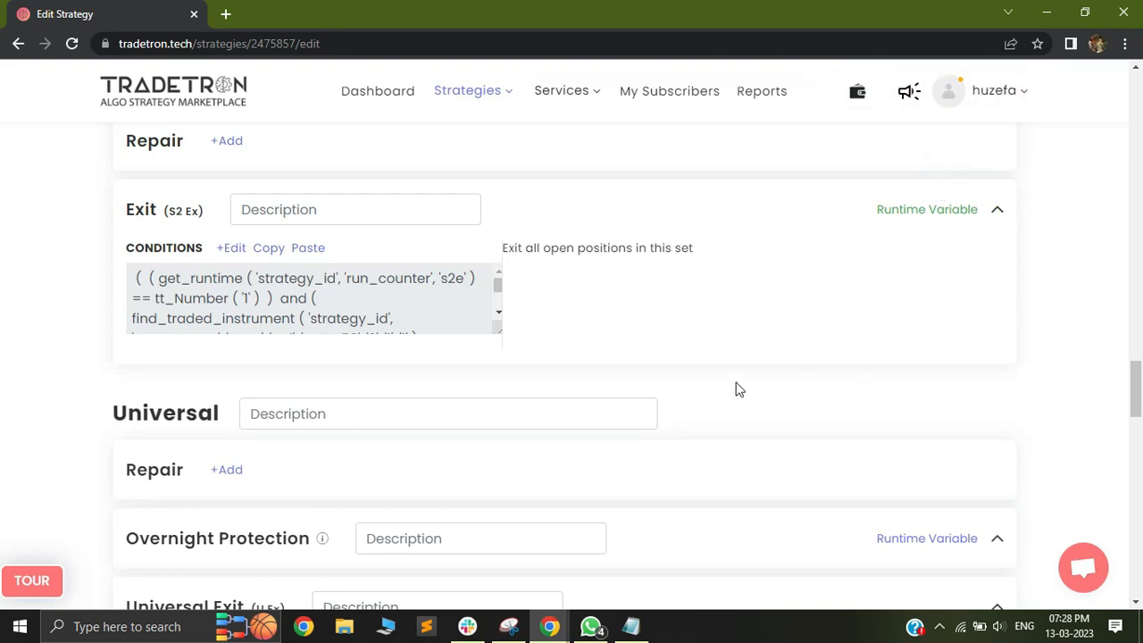
Examine Set 2's exit block and its entry block, including the entry's conditions, positions and runtime variable link
scroll(736, 384, down, 4)
scroll(623, 348, up, 2)
drag(1141, 393, 1141, 367)
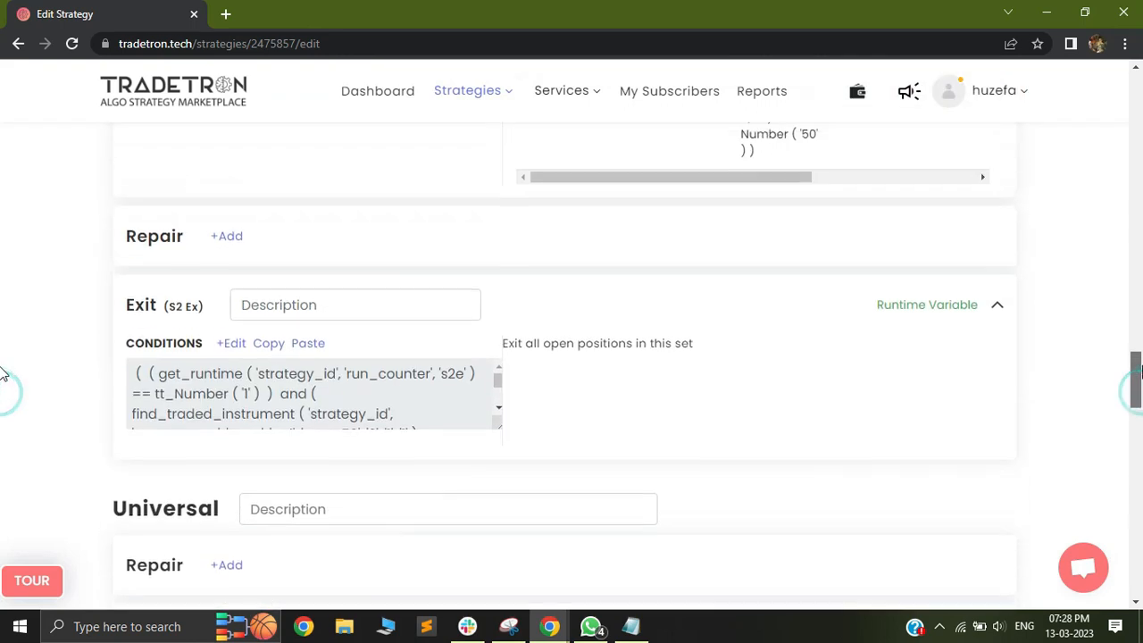
drag(135, 300, 182, 307)
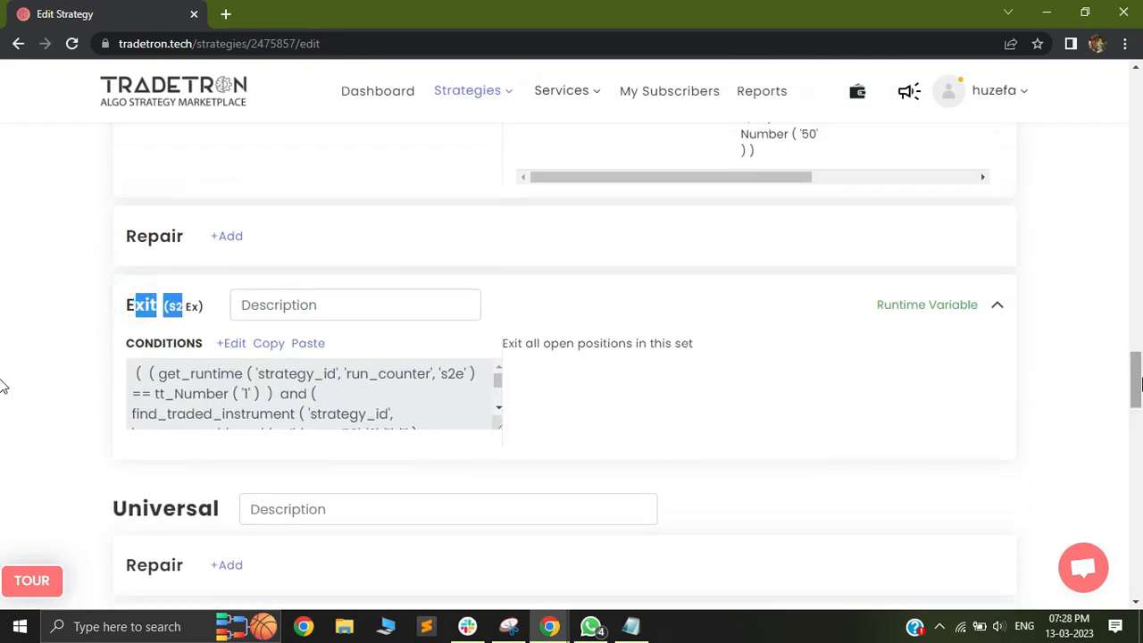
scroll(3, 386, up, 10)
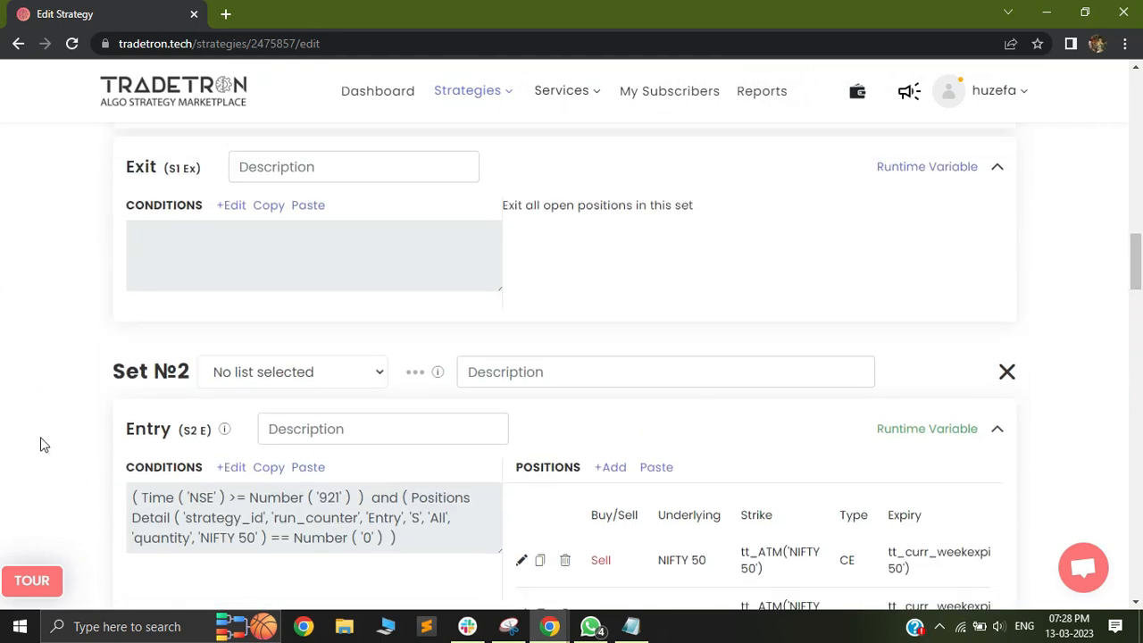
drag(159, 427, 220, 432)
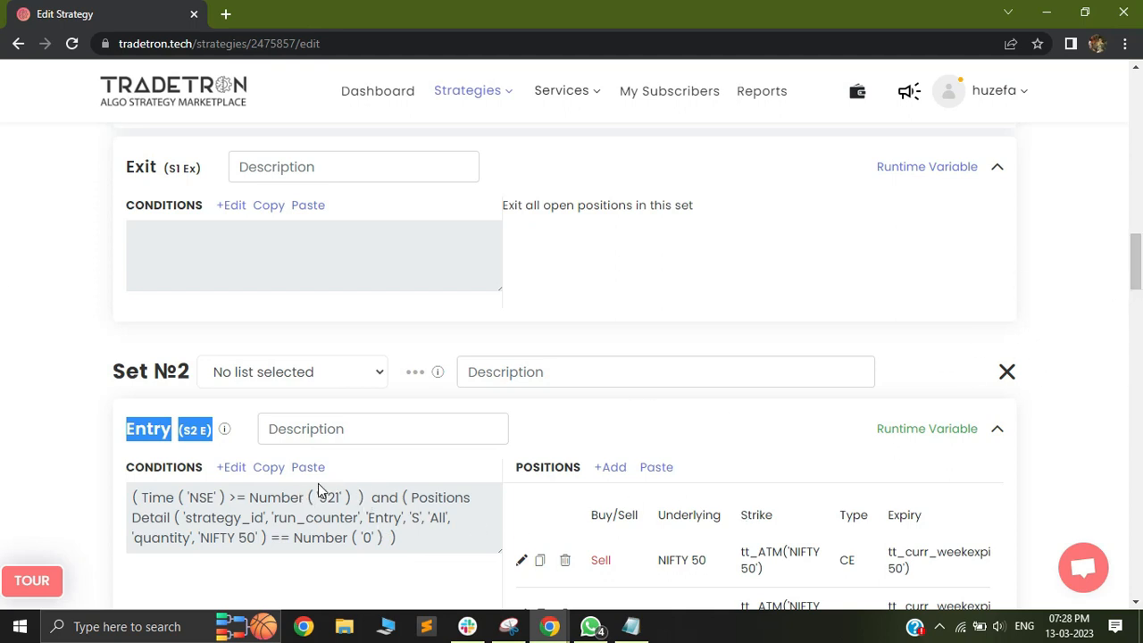
click(485, 474)
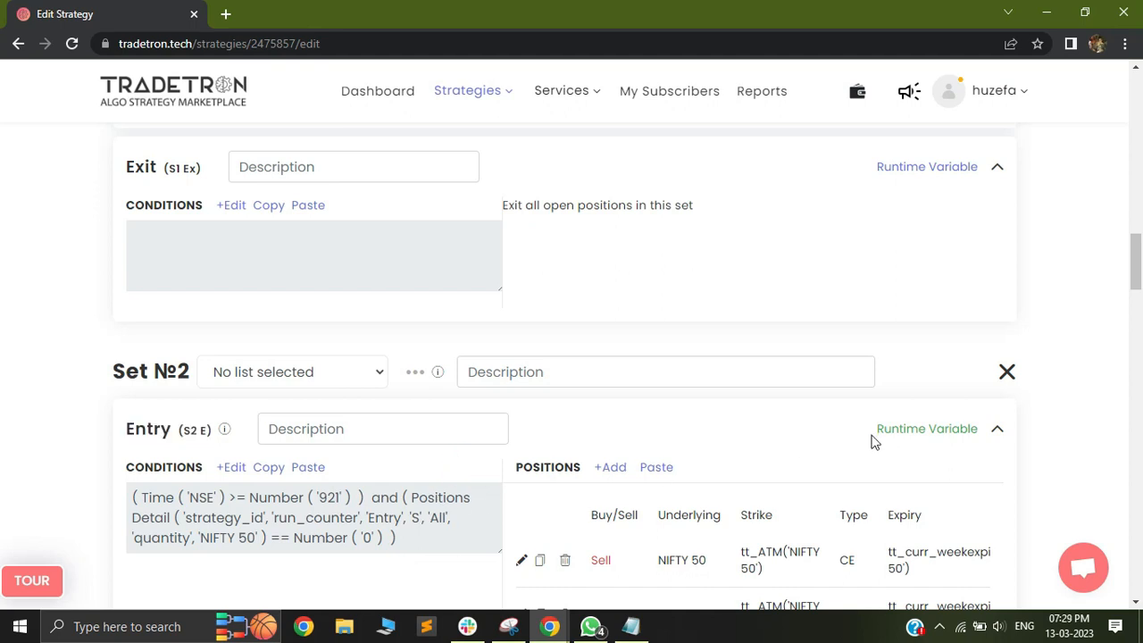
drag(846, 436, 937, 438)
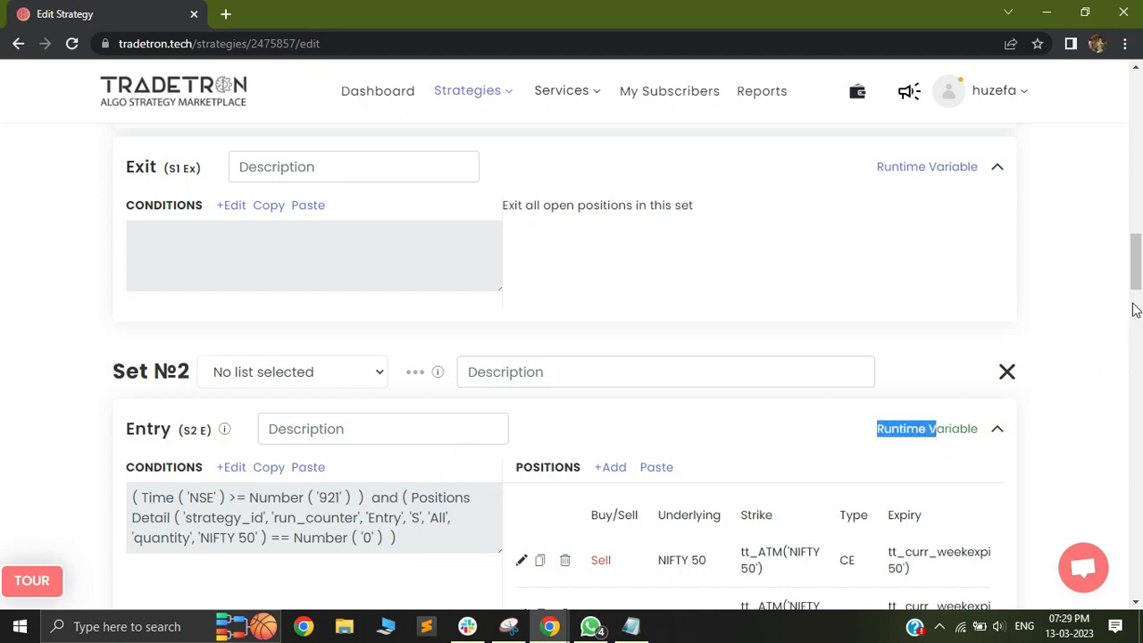
scroll(1136, 309, down, 2)
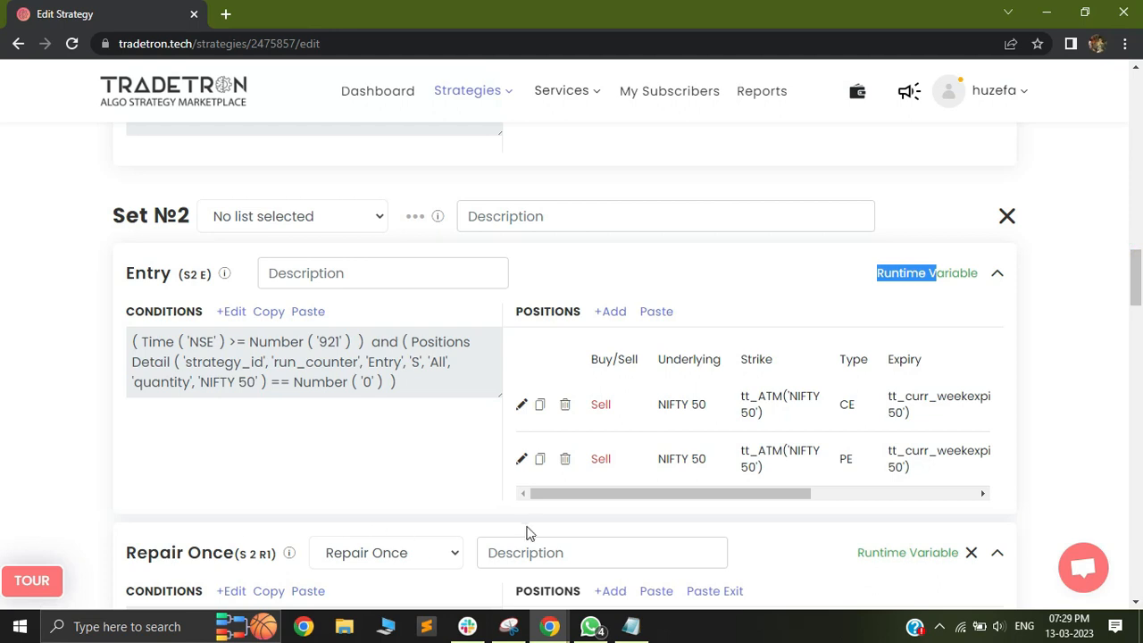
drag(855, 276, 938, 279)
click(937, 296)
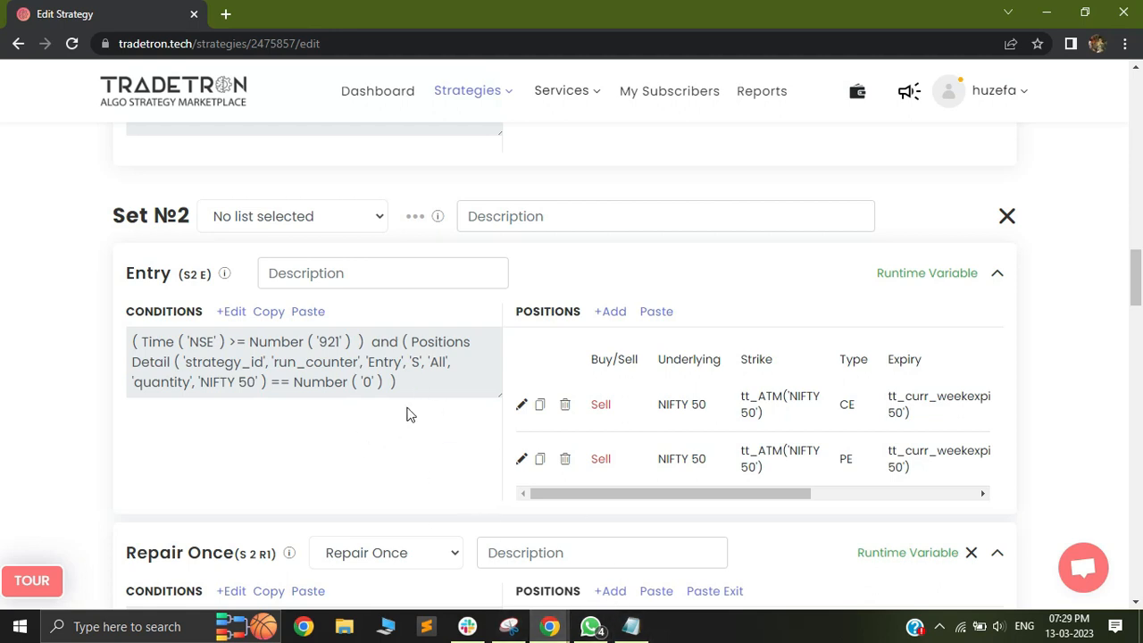
Open Set 2's exit condition, examine the s2e group that compares the entry legs' pnl with 500 × Multiplier, and close the builder
scroll(308, 410, up, 1)
drag(1141, 284, 1141, 327)
scroll(3, 333, down, 7)
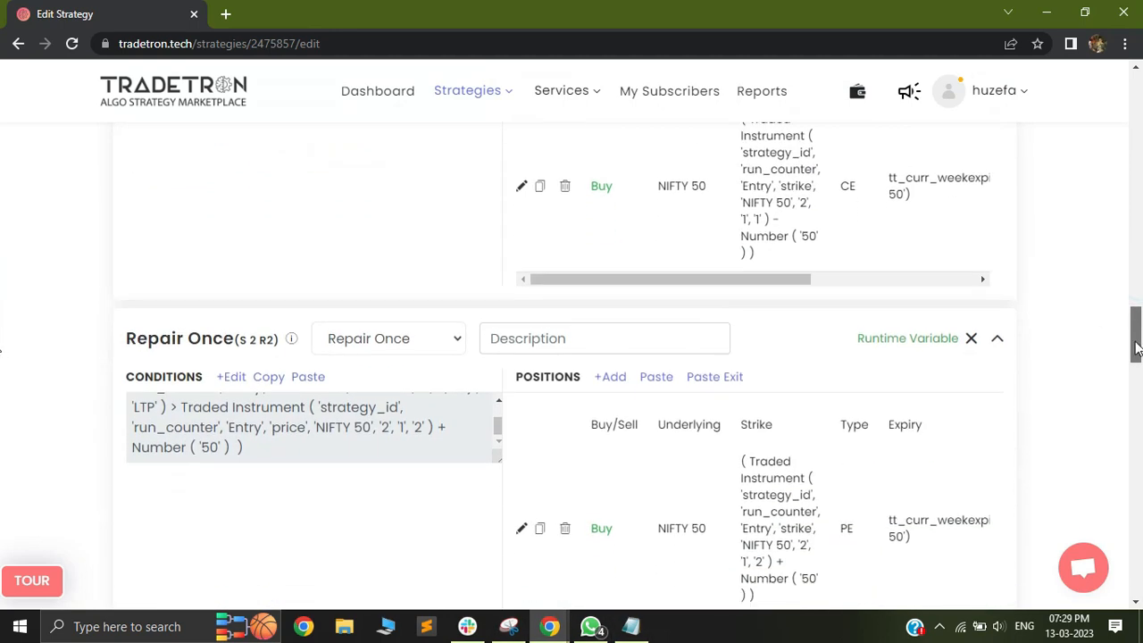
click(231, 386)
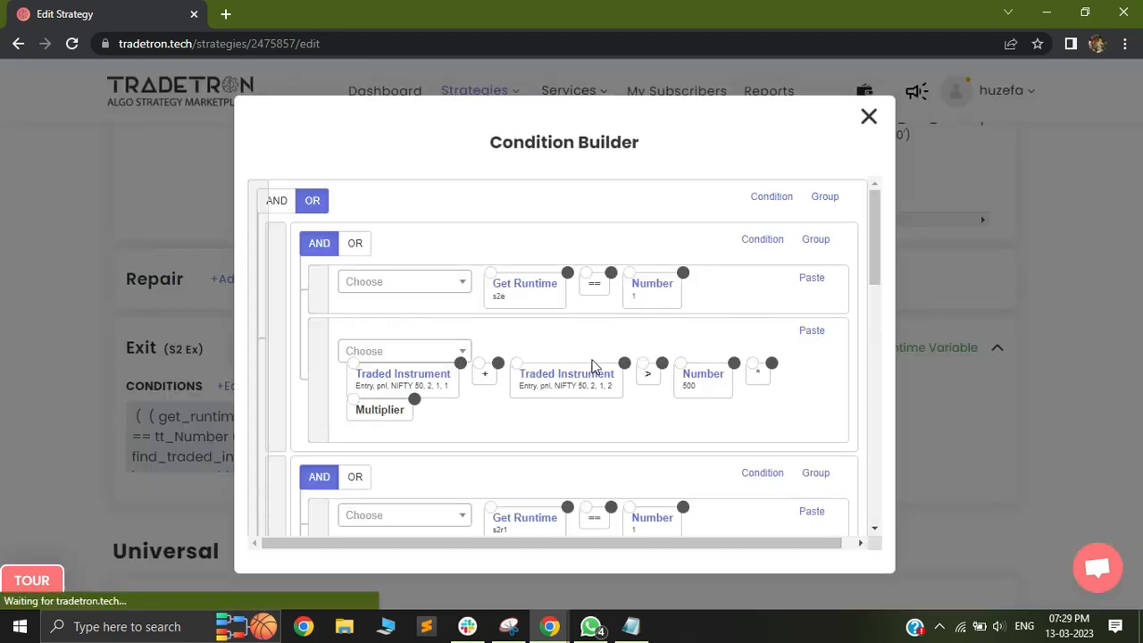
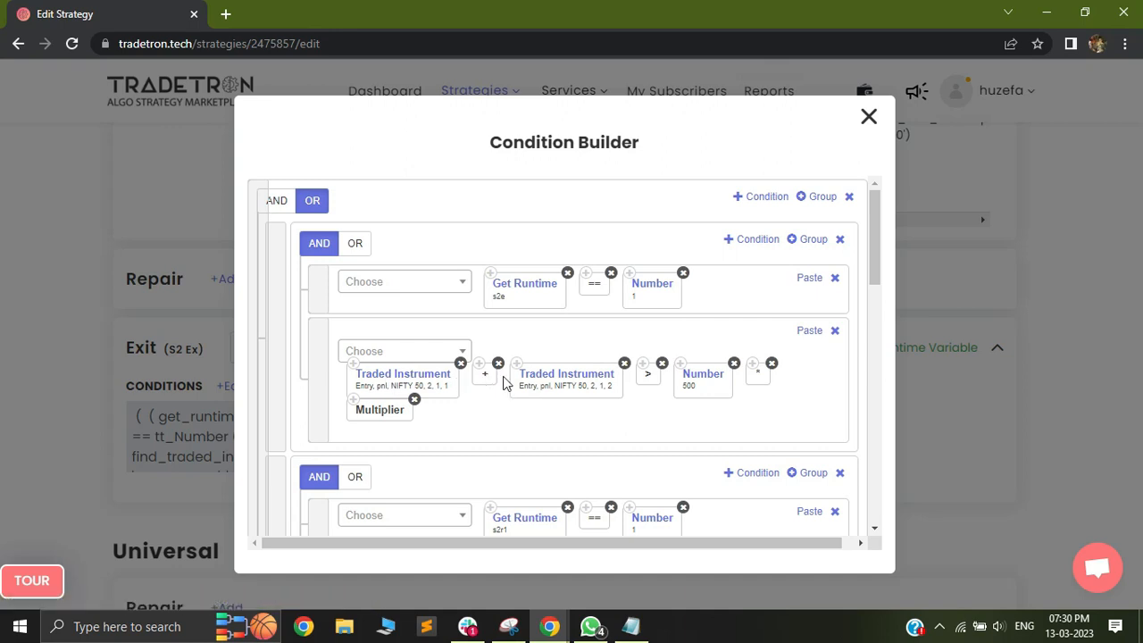
scroll(847, 388, down, 2)
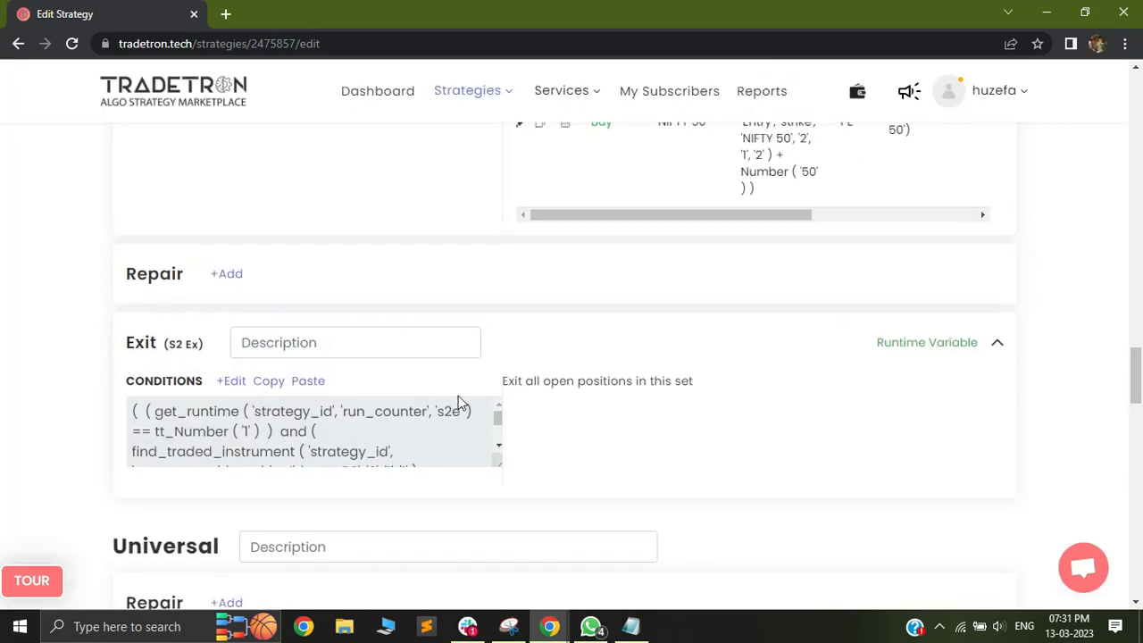
Open the condition builder for the Universal Exit, view its keyword choices, and close it without adding a condition
scroll(461, 433, down, 5)
scroll(695, 447, down, 6)
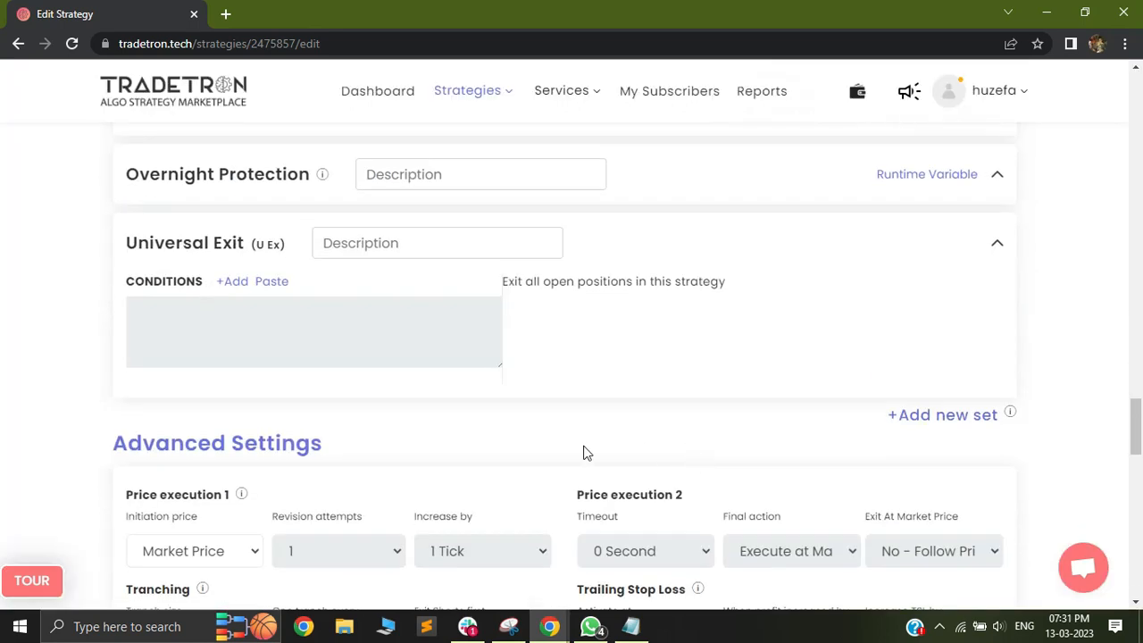
scroll(230, 370, up, 1)
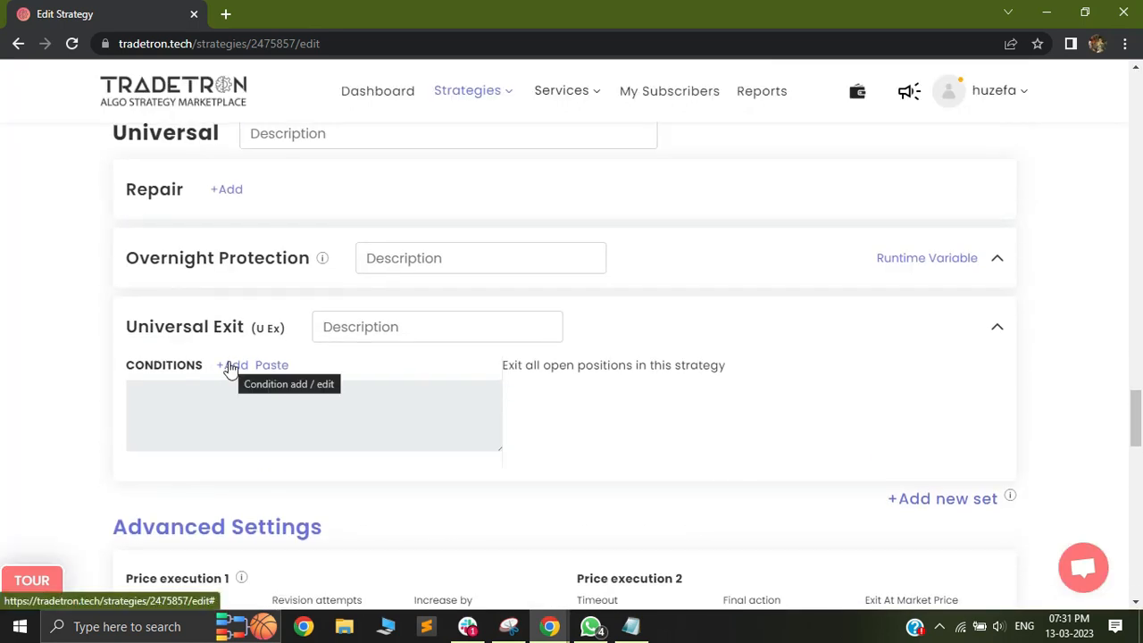
click(230, 366)
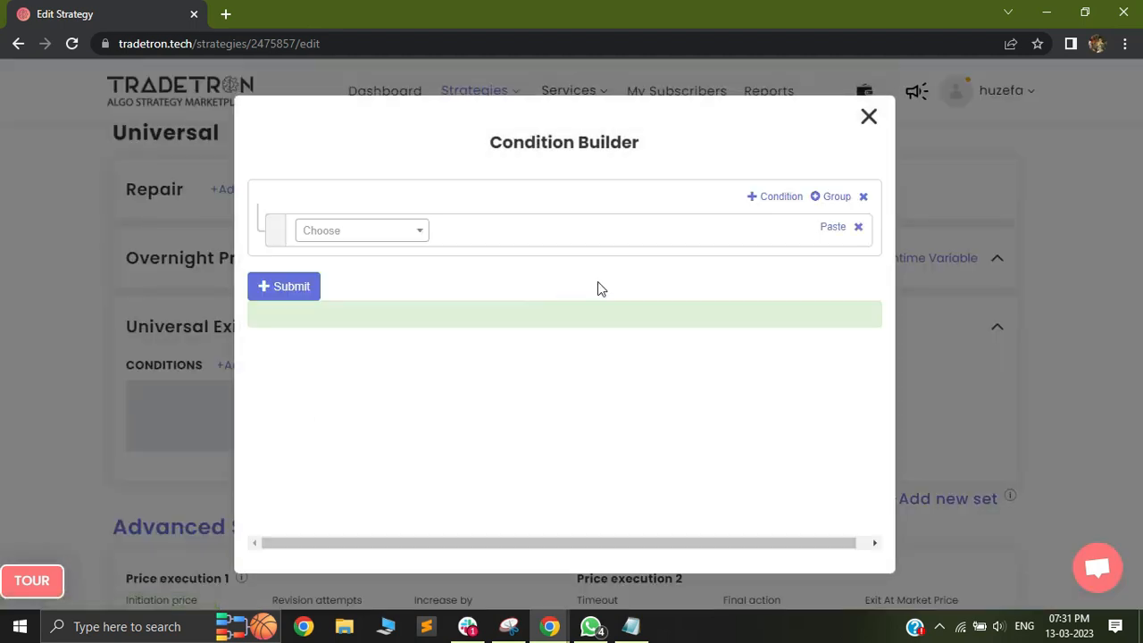
click(378, 231)
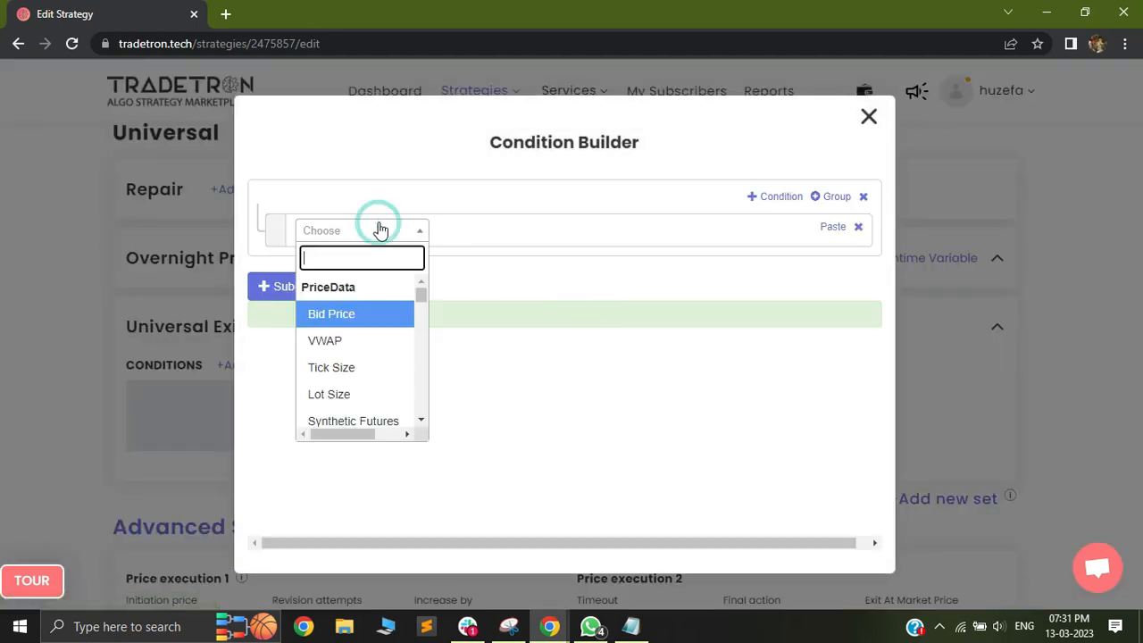
click(867, 116)
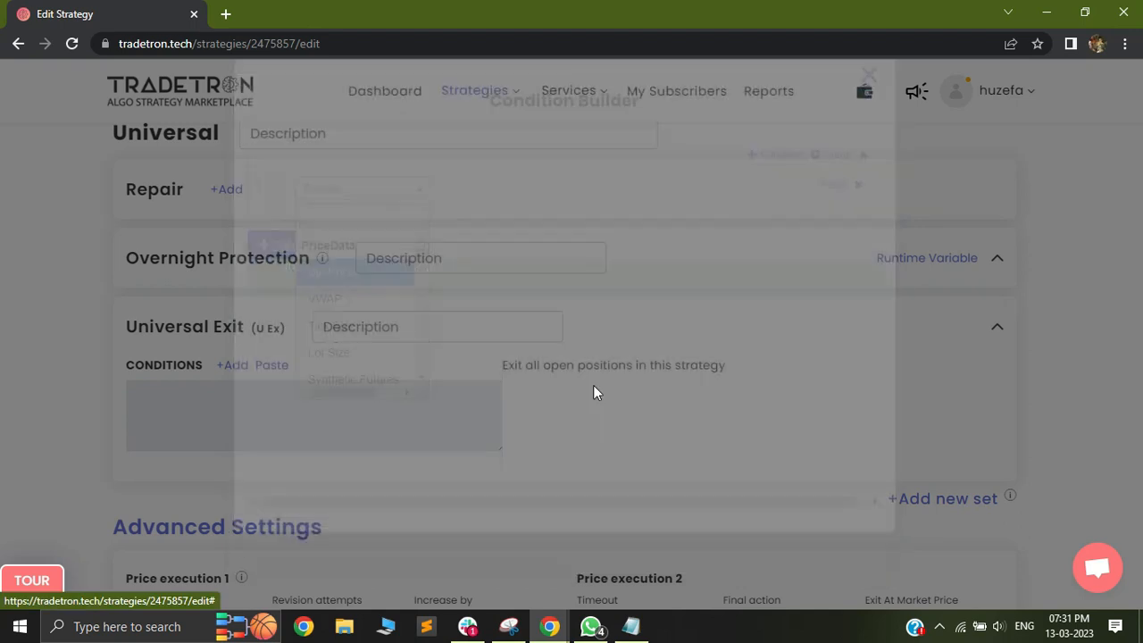